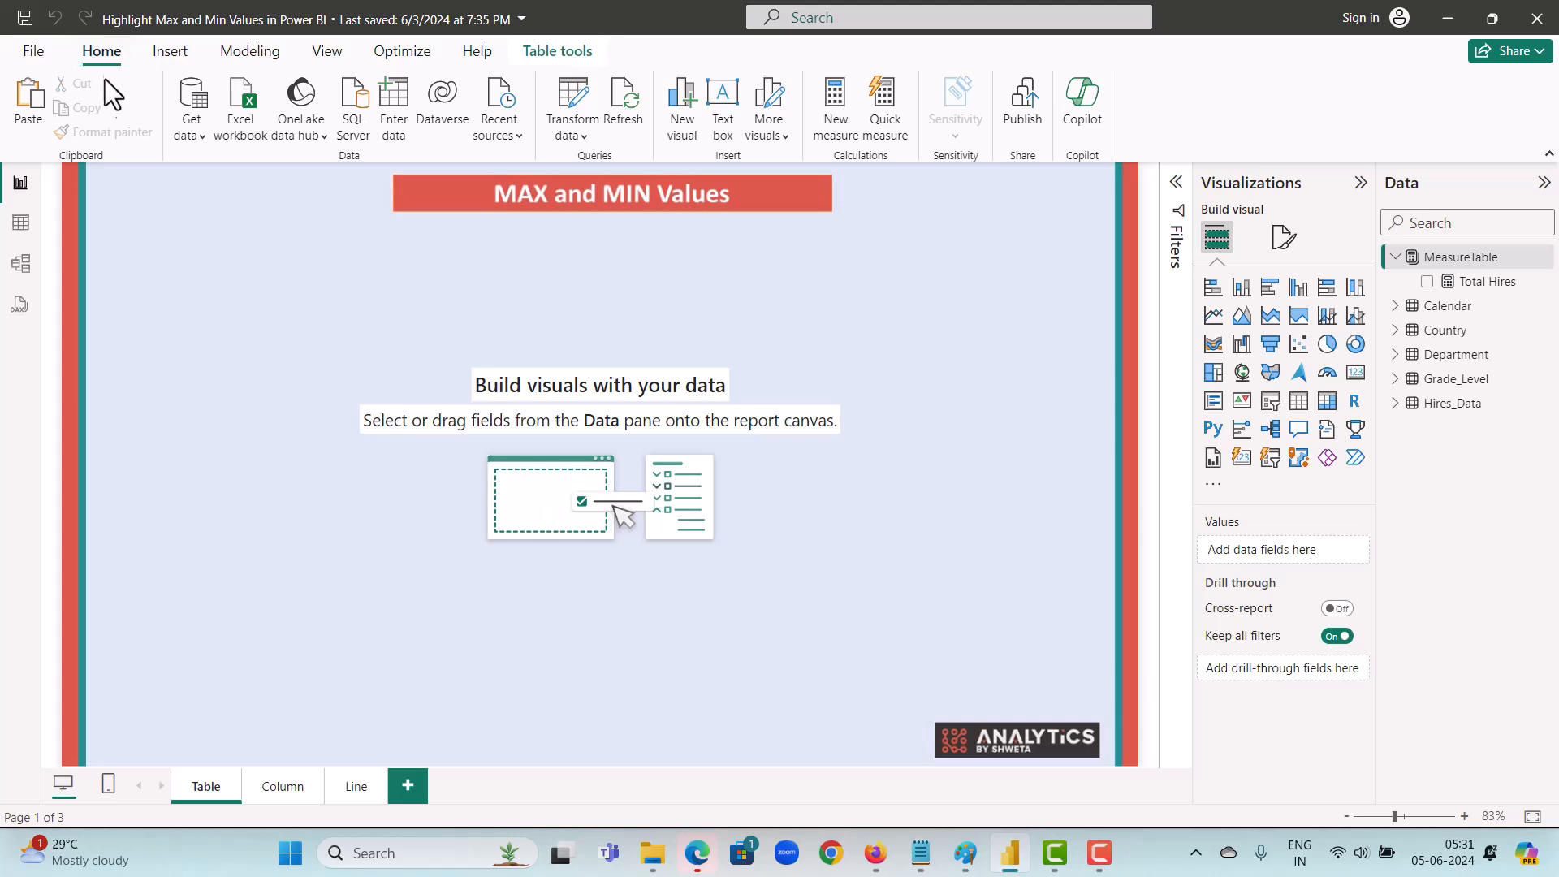
Step: Examine the relationships between the model's tables and the rows of the Hires_Data table
{"action": "left_click", "coordinate": [18, 270]}
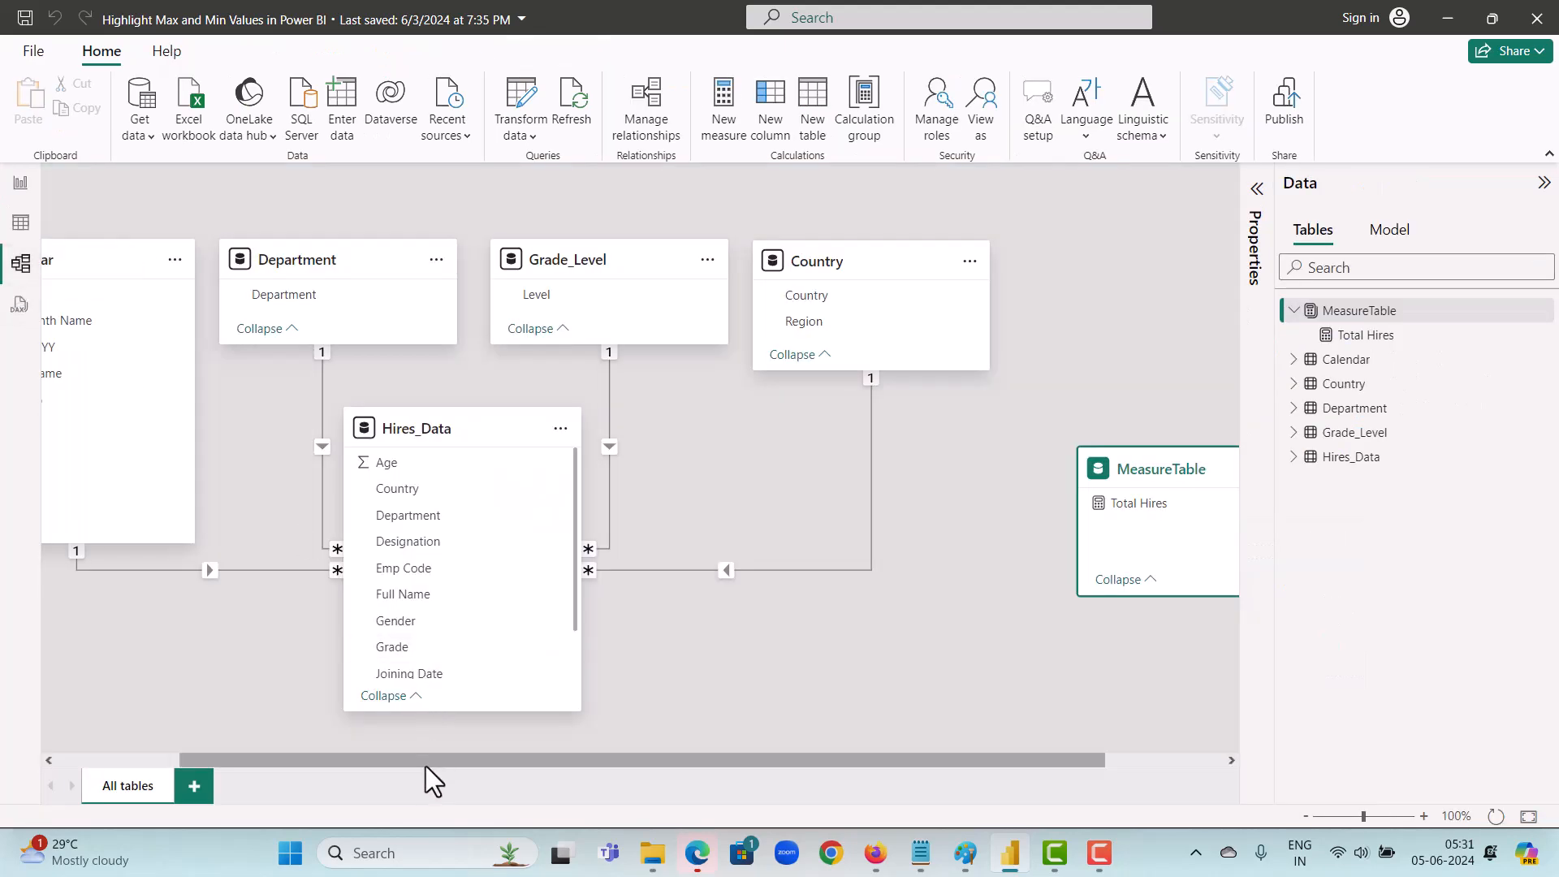
{"action": "left_click_drag", "start_coordinate": [425, 760], "coordinate": [215, 763]}
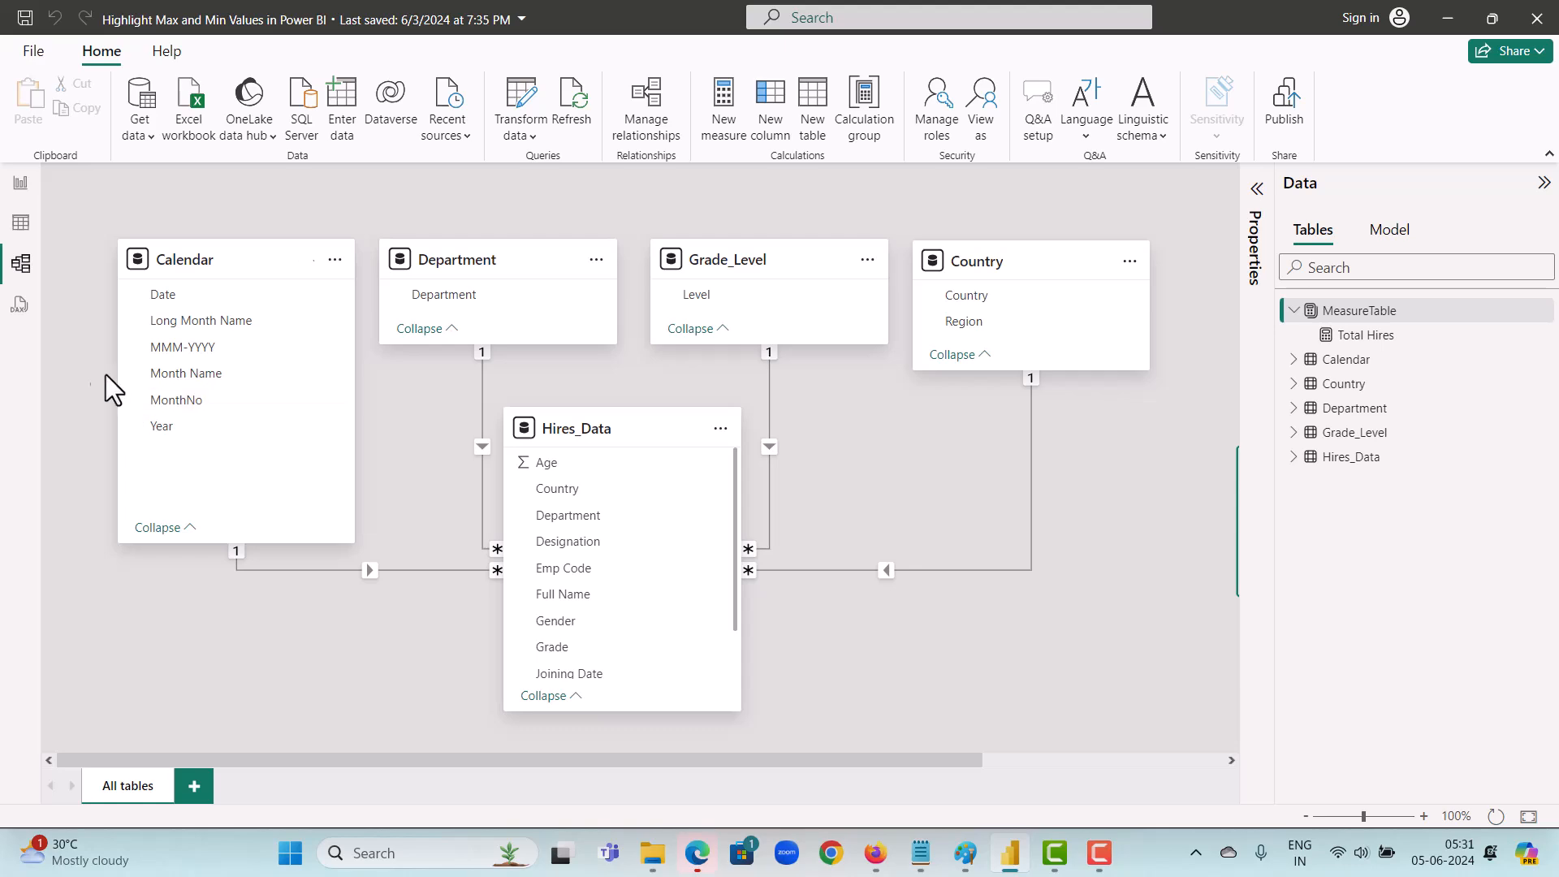
{"action": "left_click", "coordinate": [21, 222]}
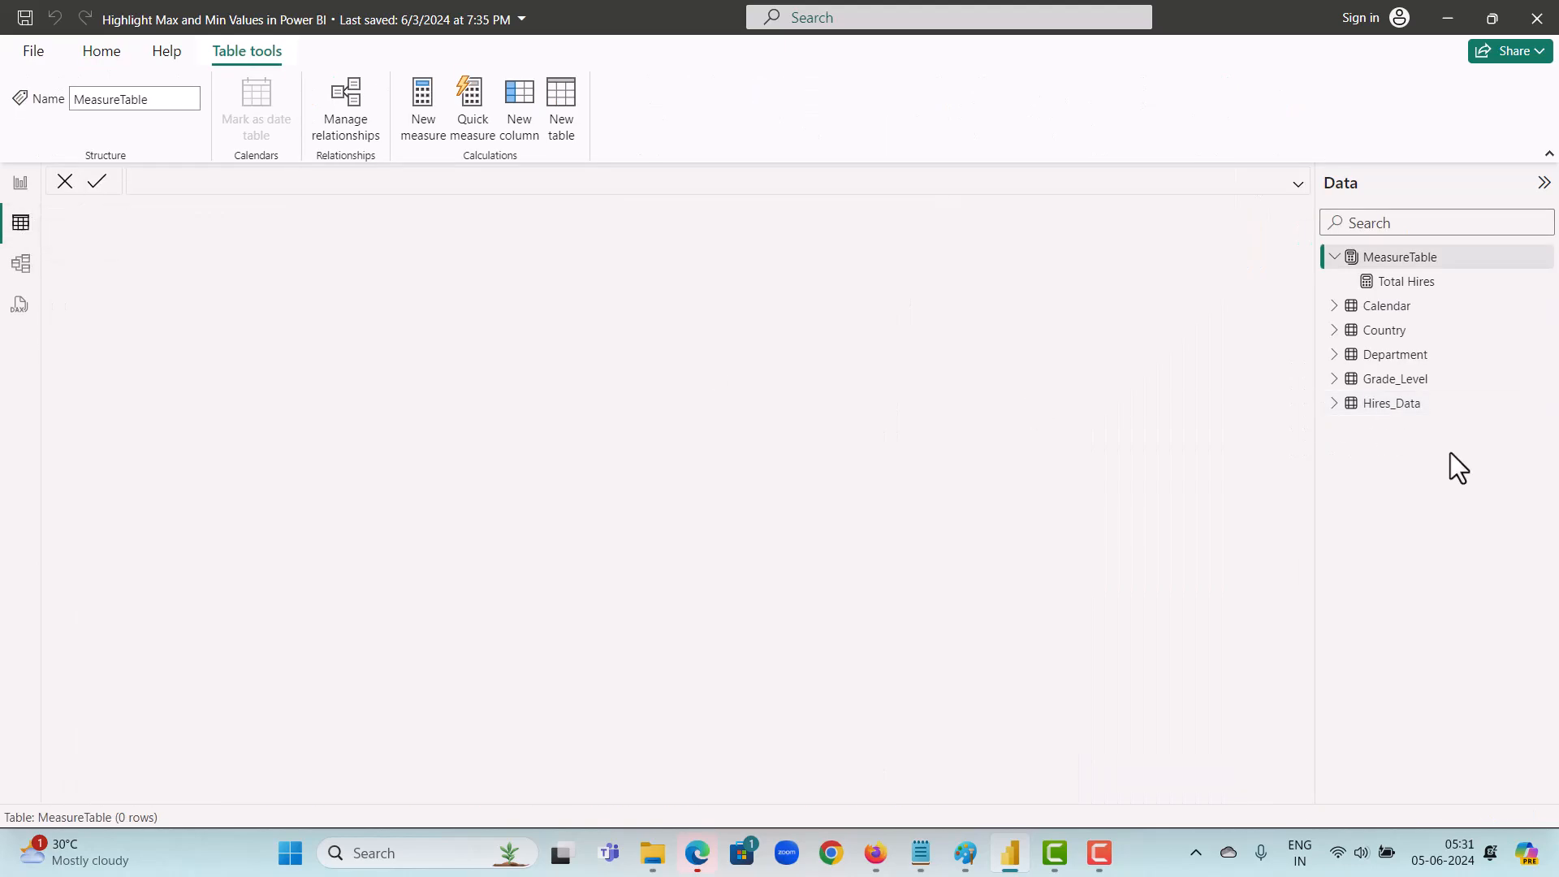
{"action": "left_click", "coordinate": [1373, 414]}
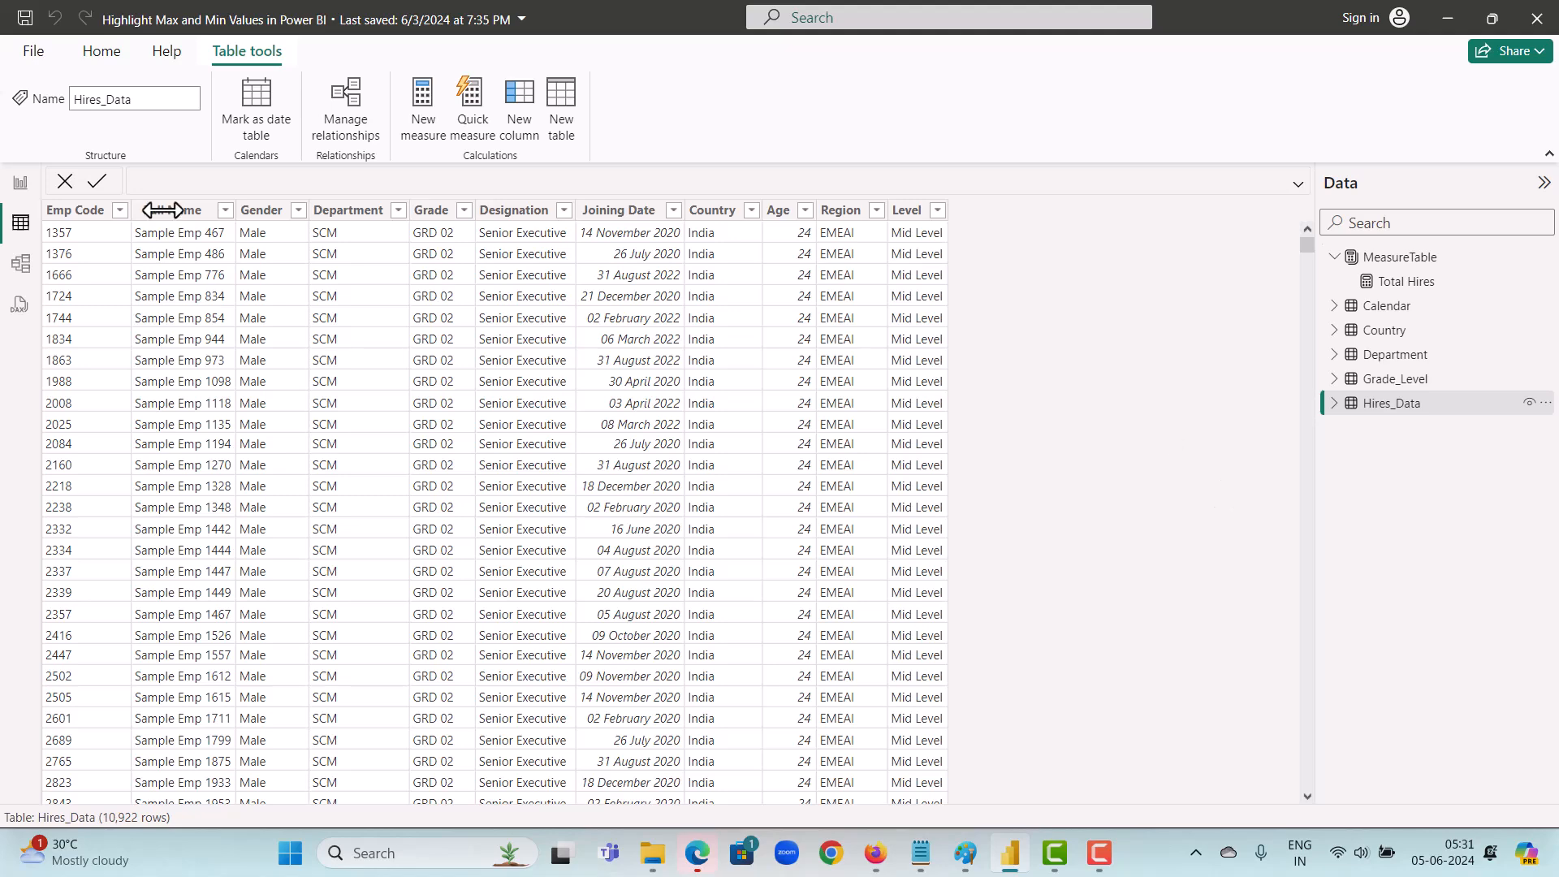
Step: Return to the report page and examine the formula of the Total Hires measure
{"action": "left_click", "coordinate": [20, 184]}
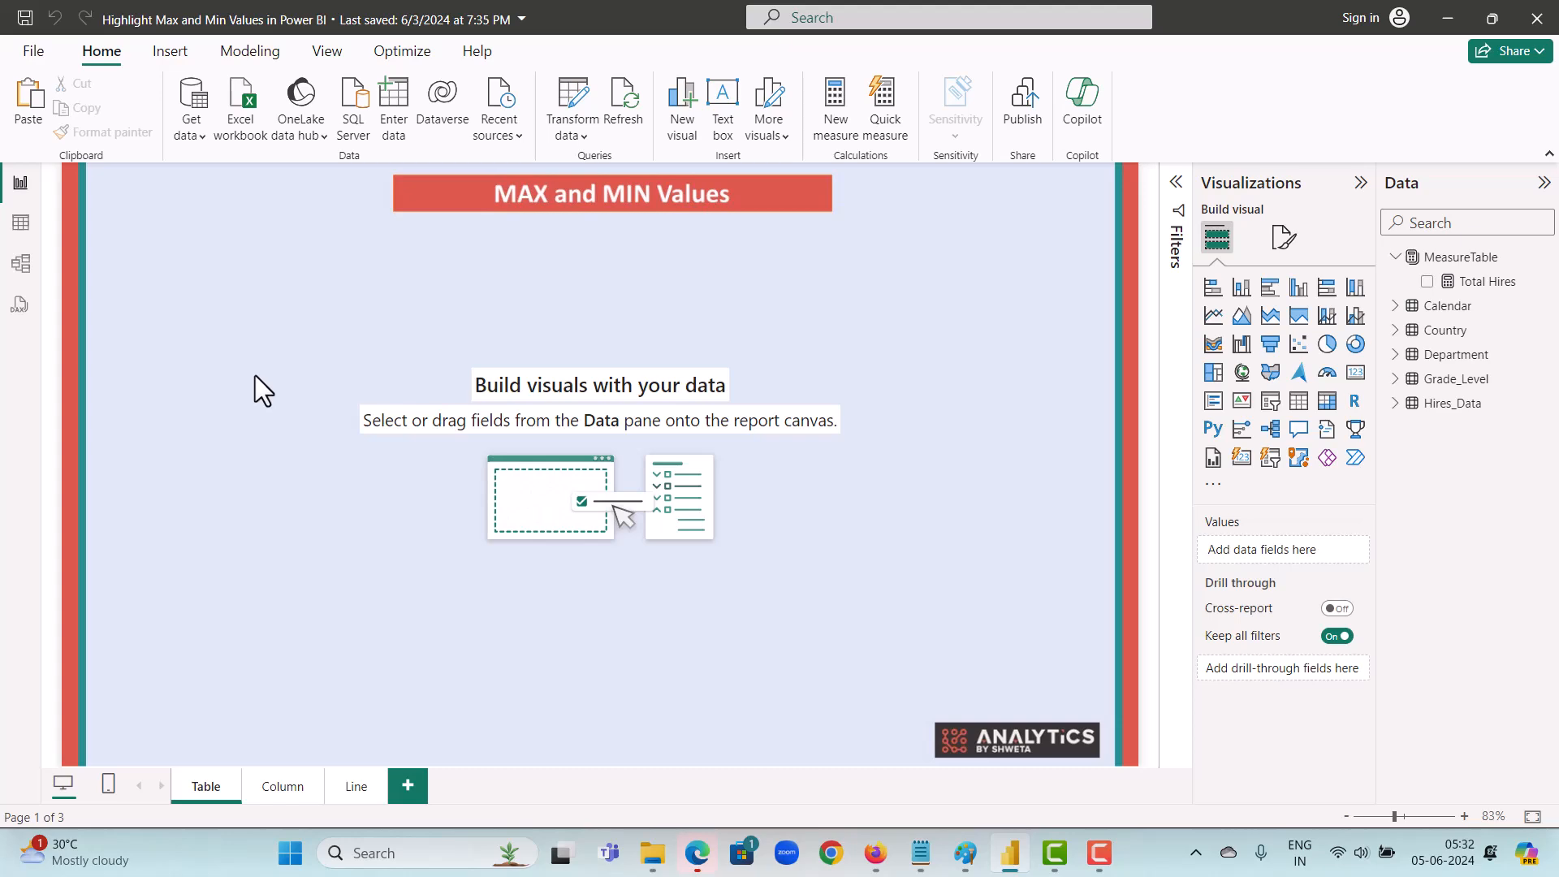
{"action": "left_click", "coordinate": [1510, 291]}
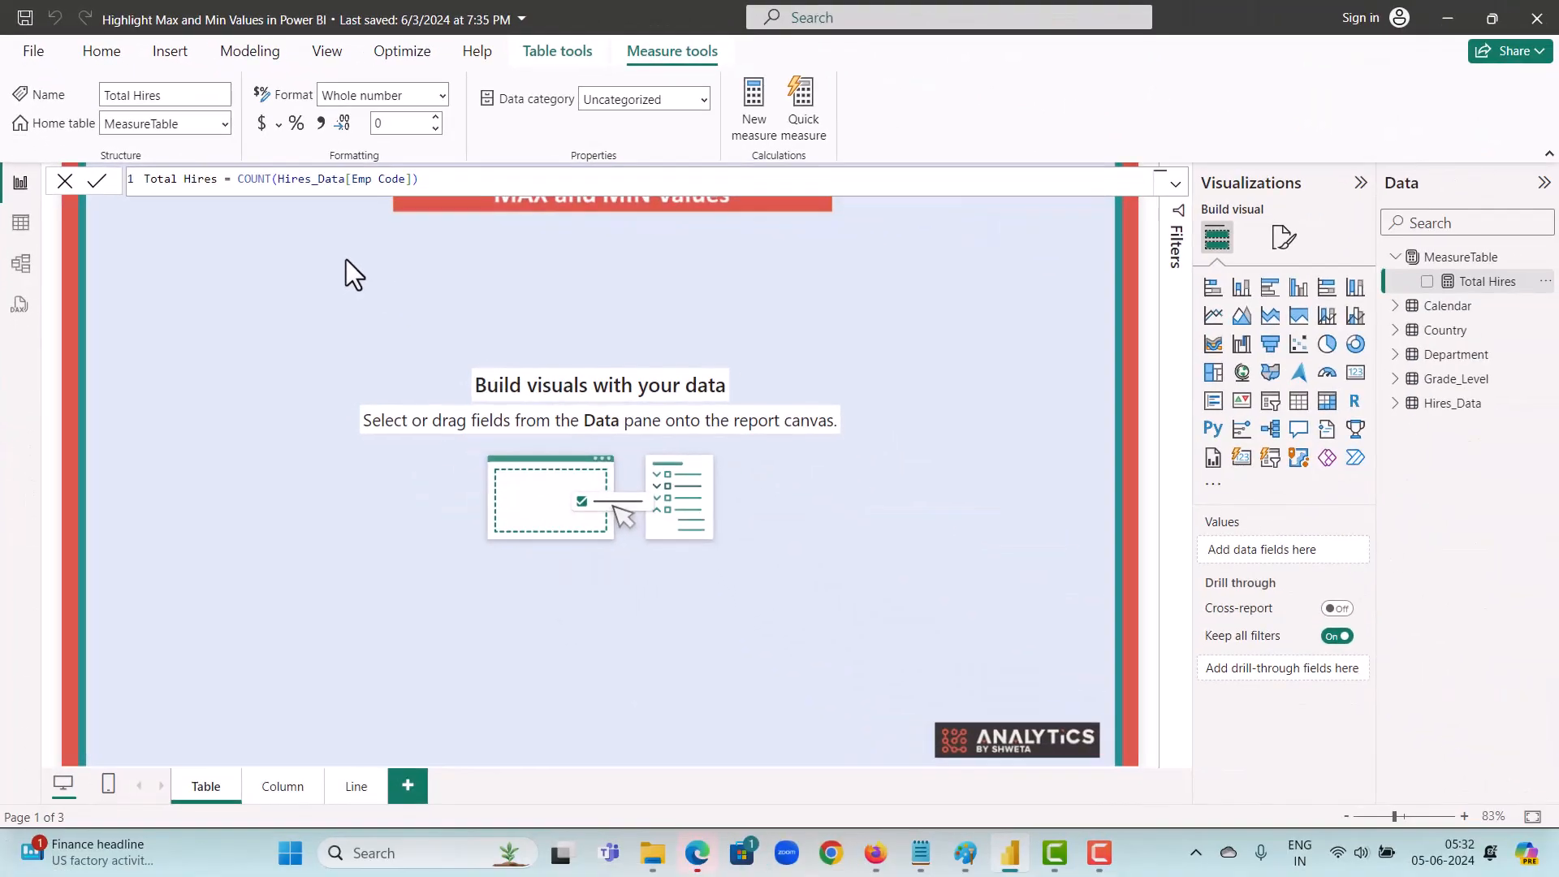
{"action": "left_click", "coordinate": [347, 262]}
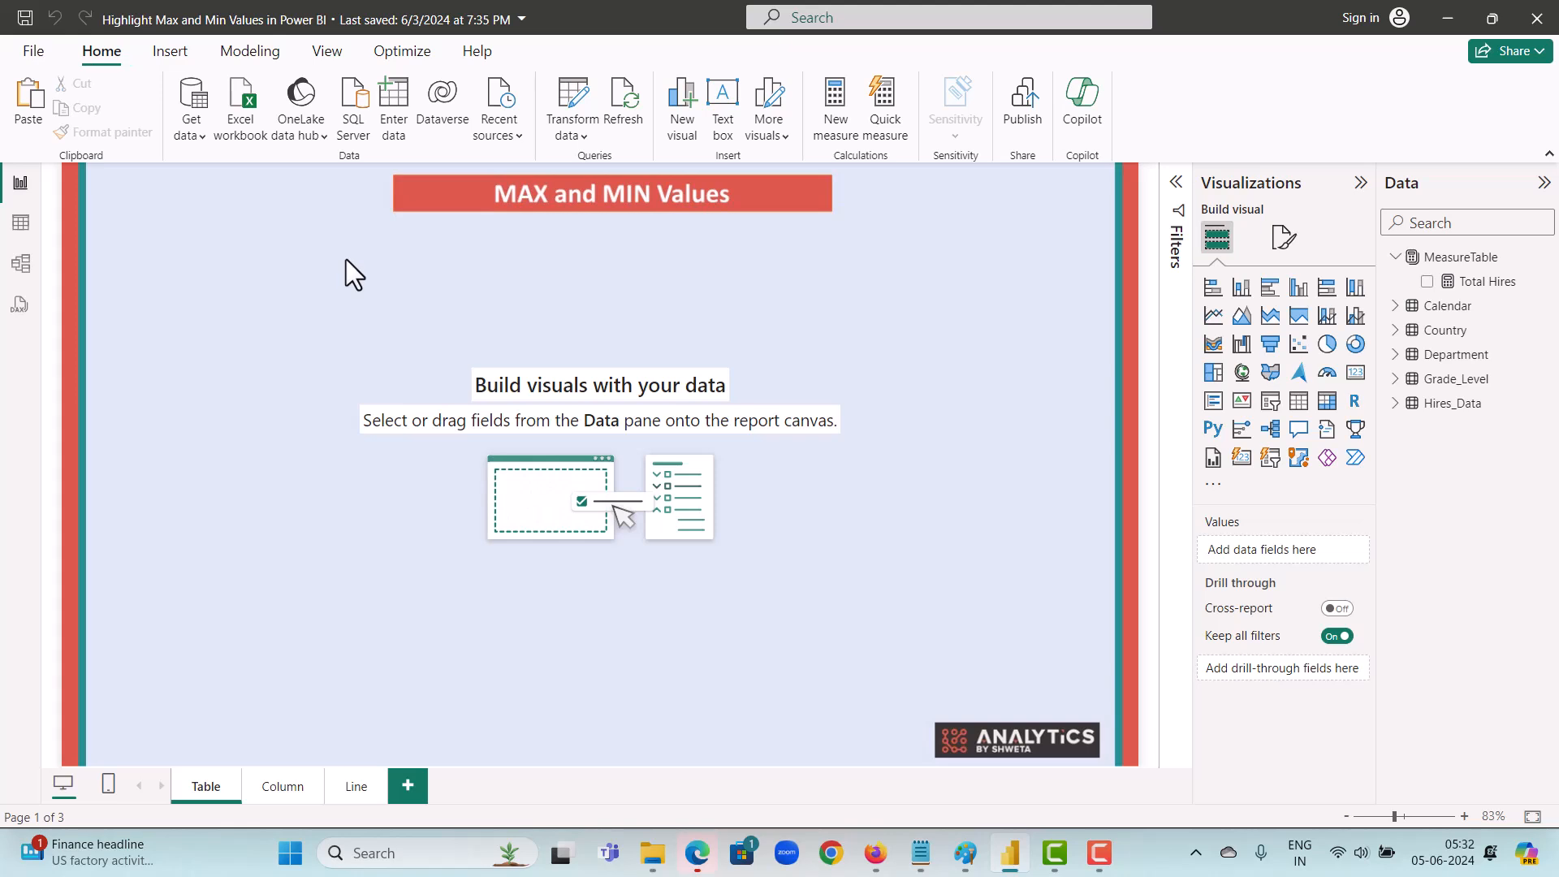
Step: Start a new measure in MeasureTable named Max Hires that uses the MAXX function
{"action": "right_click", "coordinate": [1475, 257]}
{"action": "left_click", "coordinate": [1411, 301]}
{"action": "type", "text": "Max"}
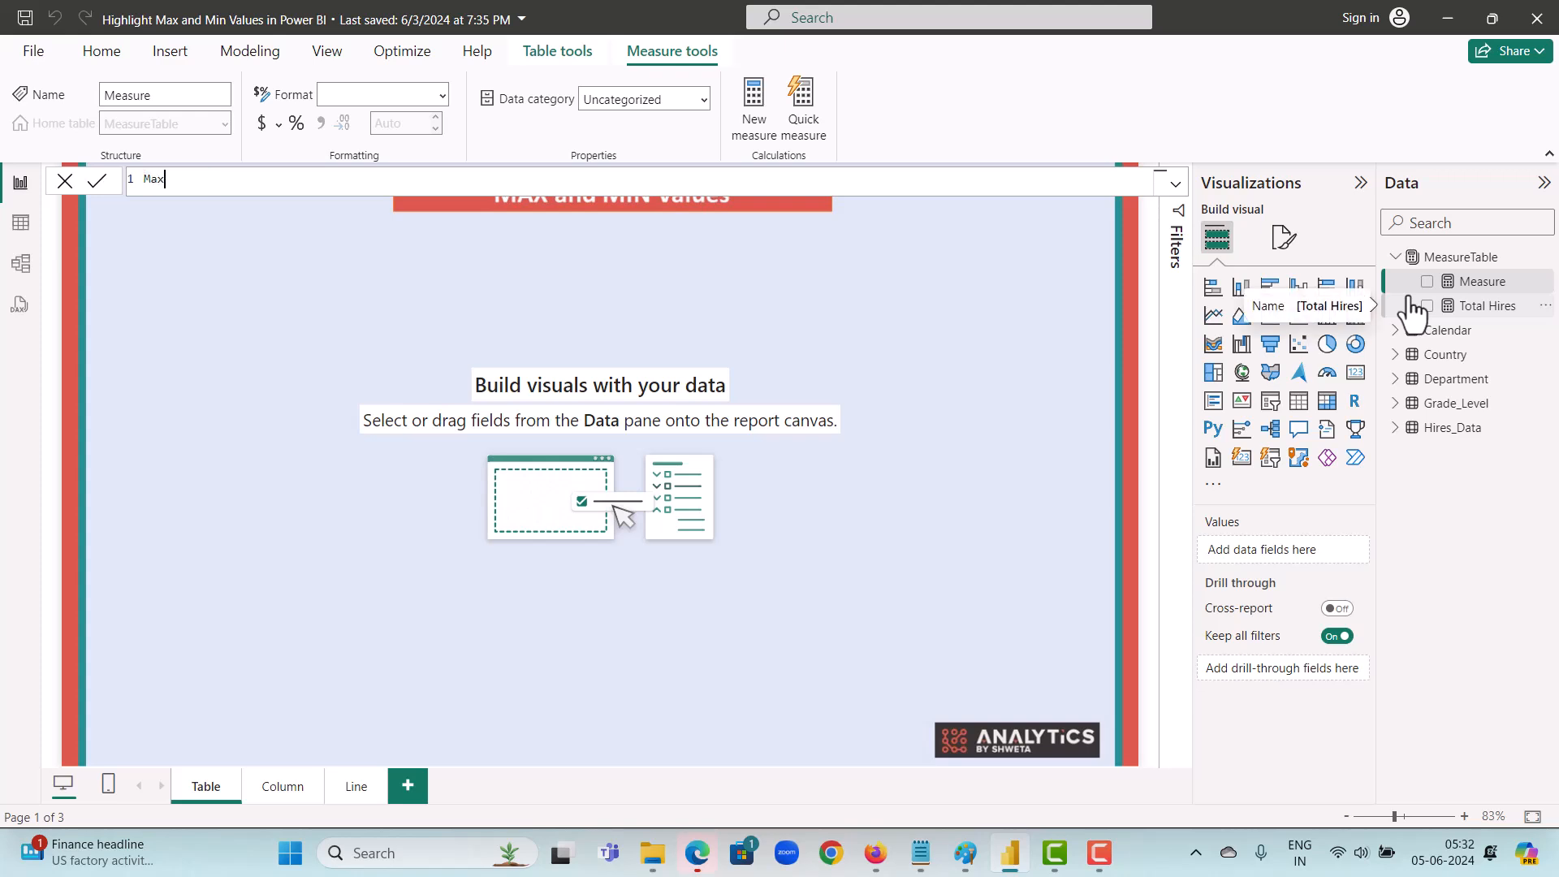
{"action": "type", "text": " Hires = MAXX("}
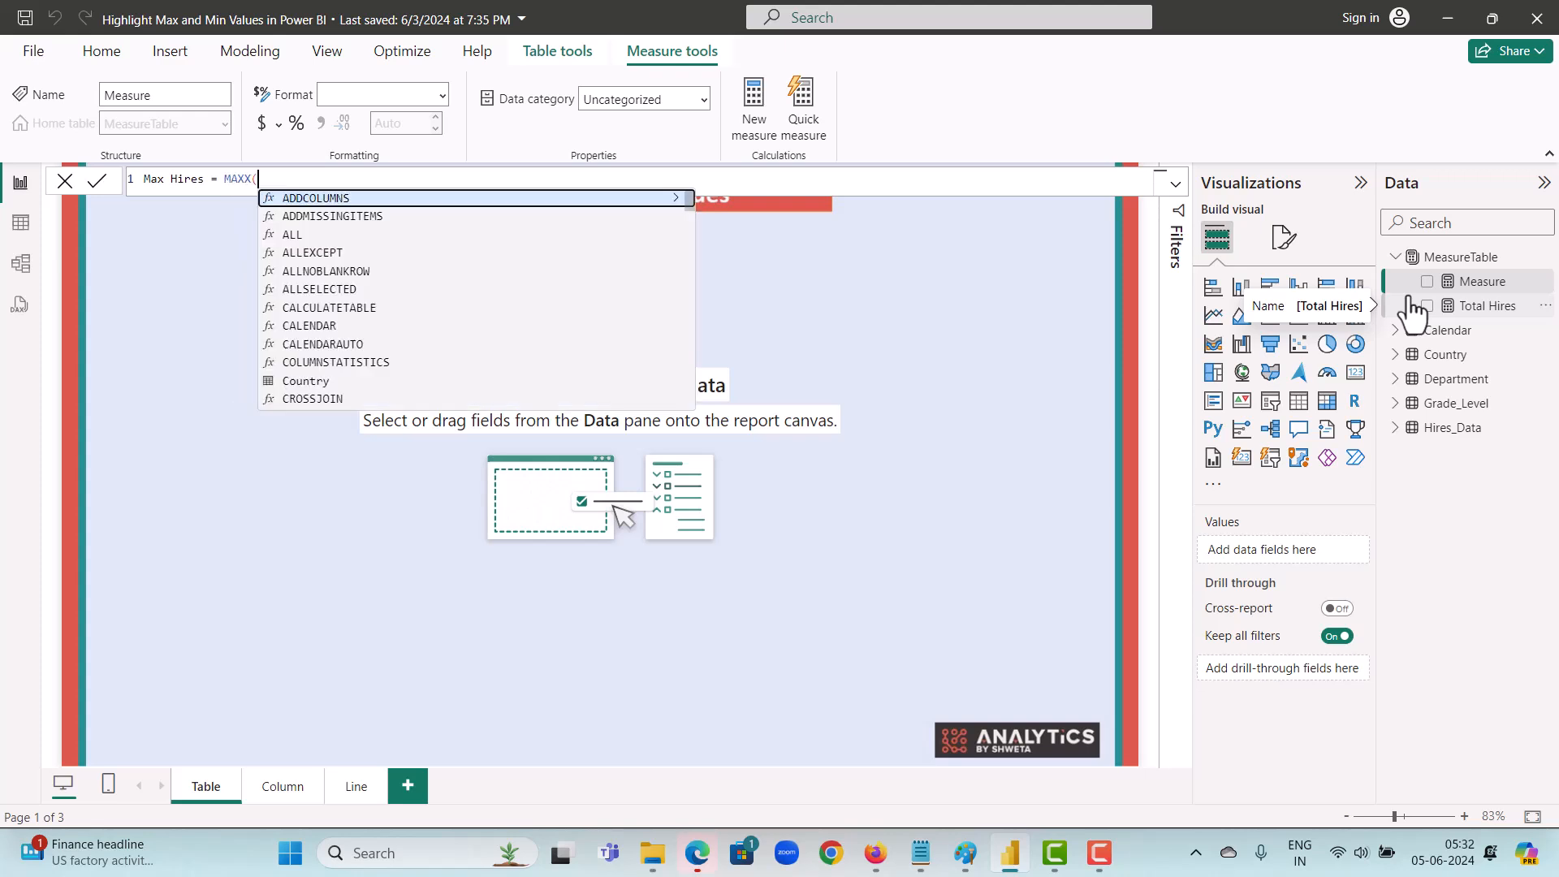
Step: Make the MAXX table argument an ALL function with 'Calendar'[Month Name] as its first column
{"action": "type", "text": "ALL("}
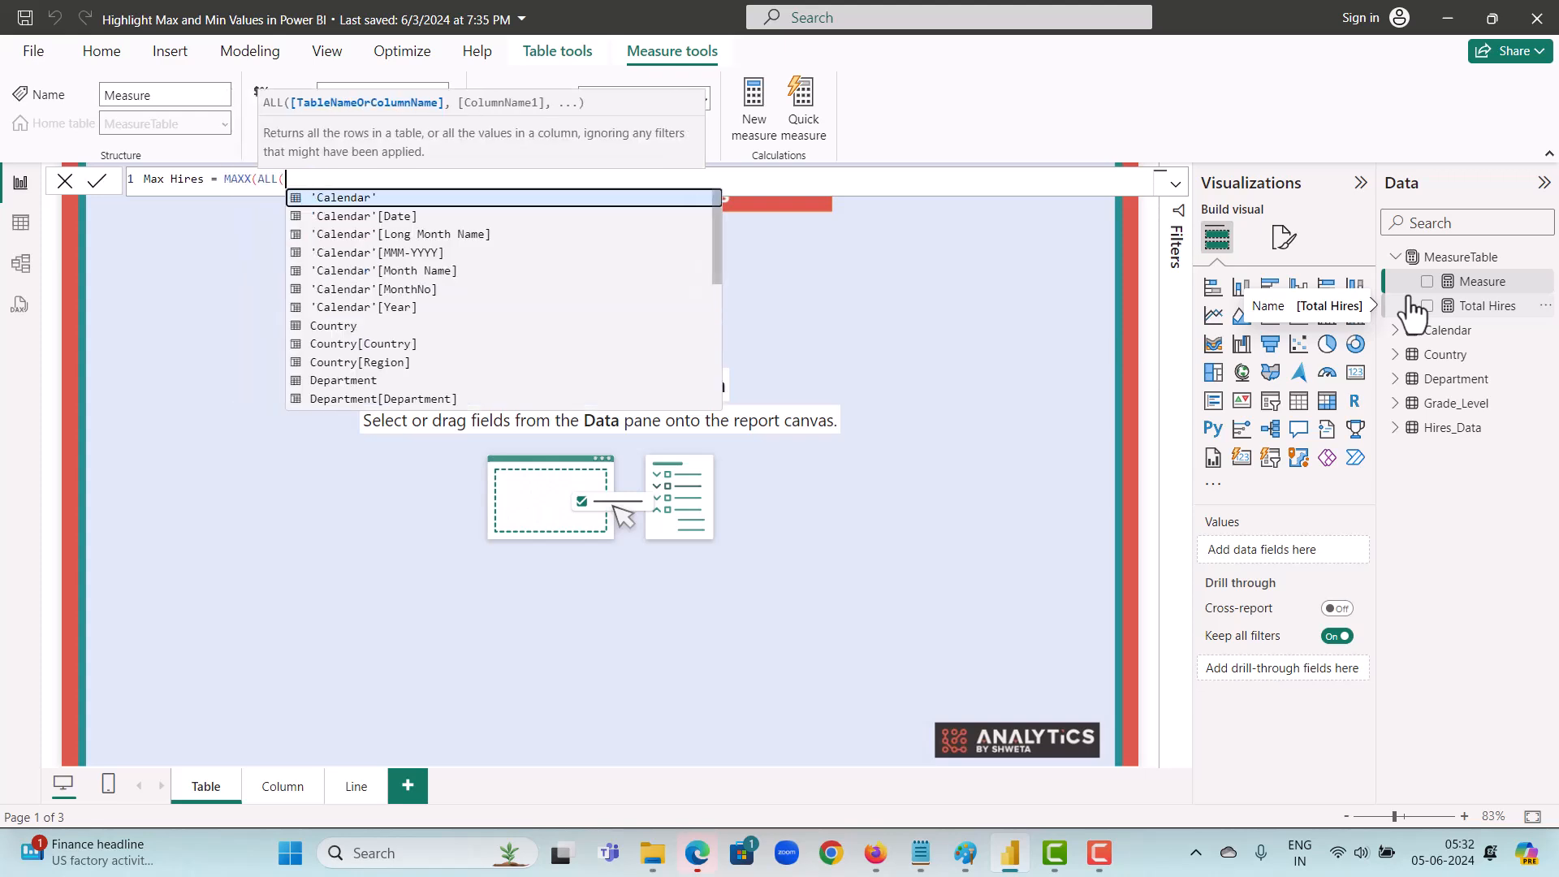
{"action": "key", "text": "Down"}
{"action": "key", "text": "Down"}
{"action": "key", "text": "Down"}
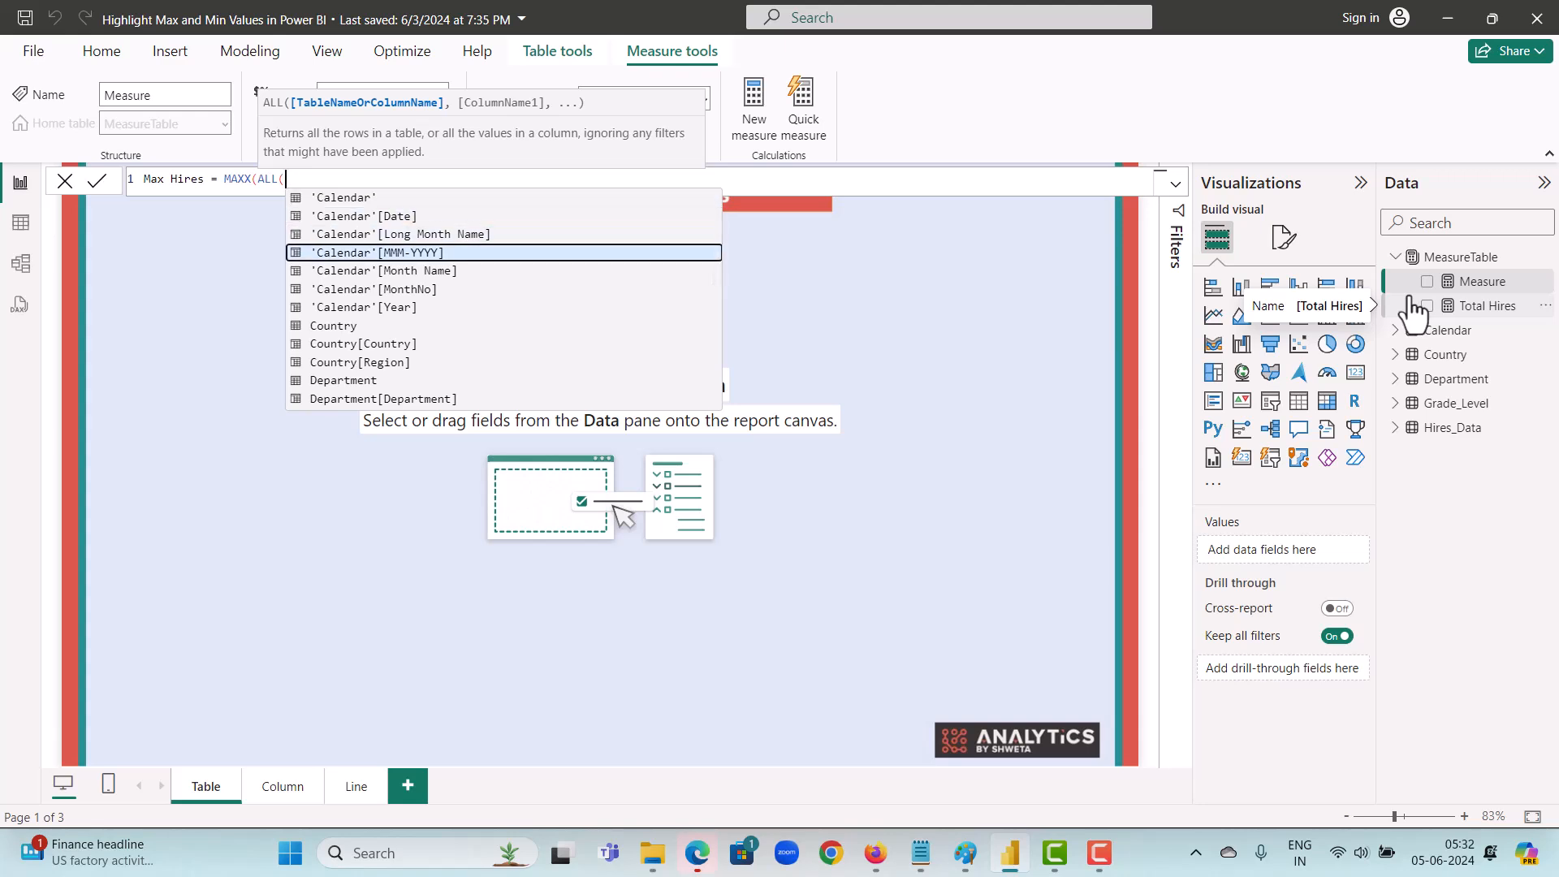
{"action": "key", "text": "Down"}
{"action": "key", "text": "Tab"}
Step: Add 'Calendar'[MonthNo] as the second column of the ALL function in Max Hires
{"action": "type", "text": ",cal"}
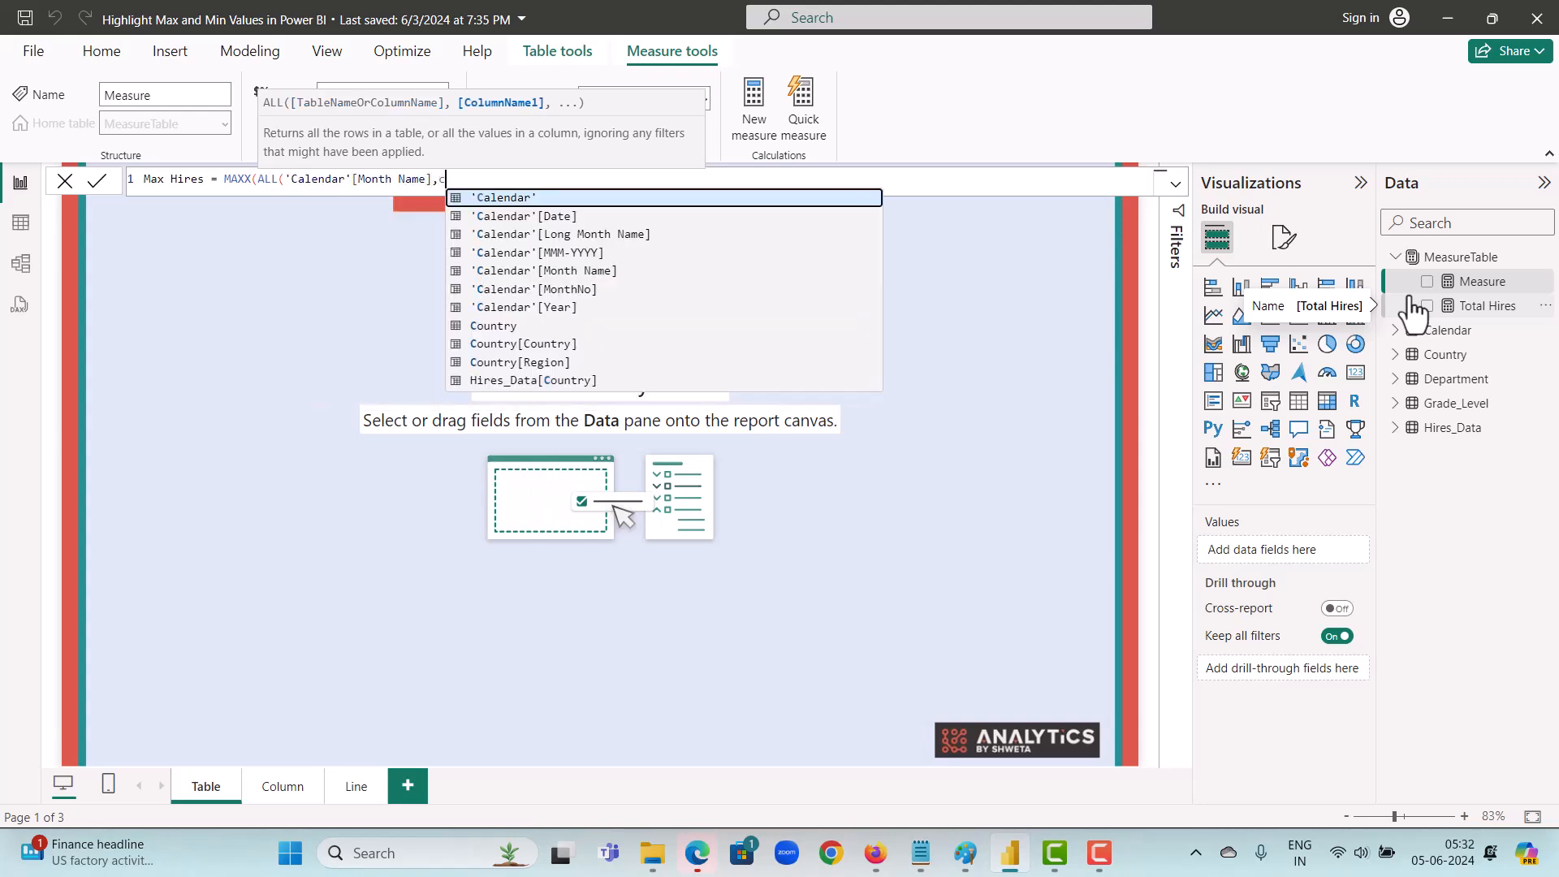
{"action": "key", "text": "Down"}
{"action": "key", "text": "Down"}
{"action": "key", "text": "Down"}
{"action": "key", "text": "Down"}
{"action": "key", "text": "Down"}
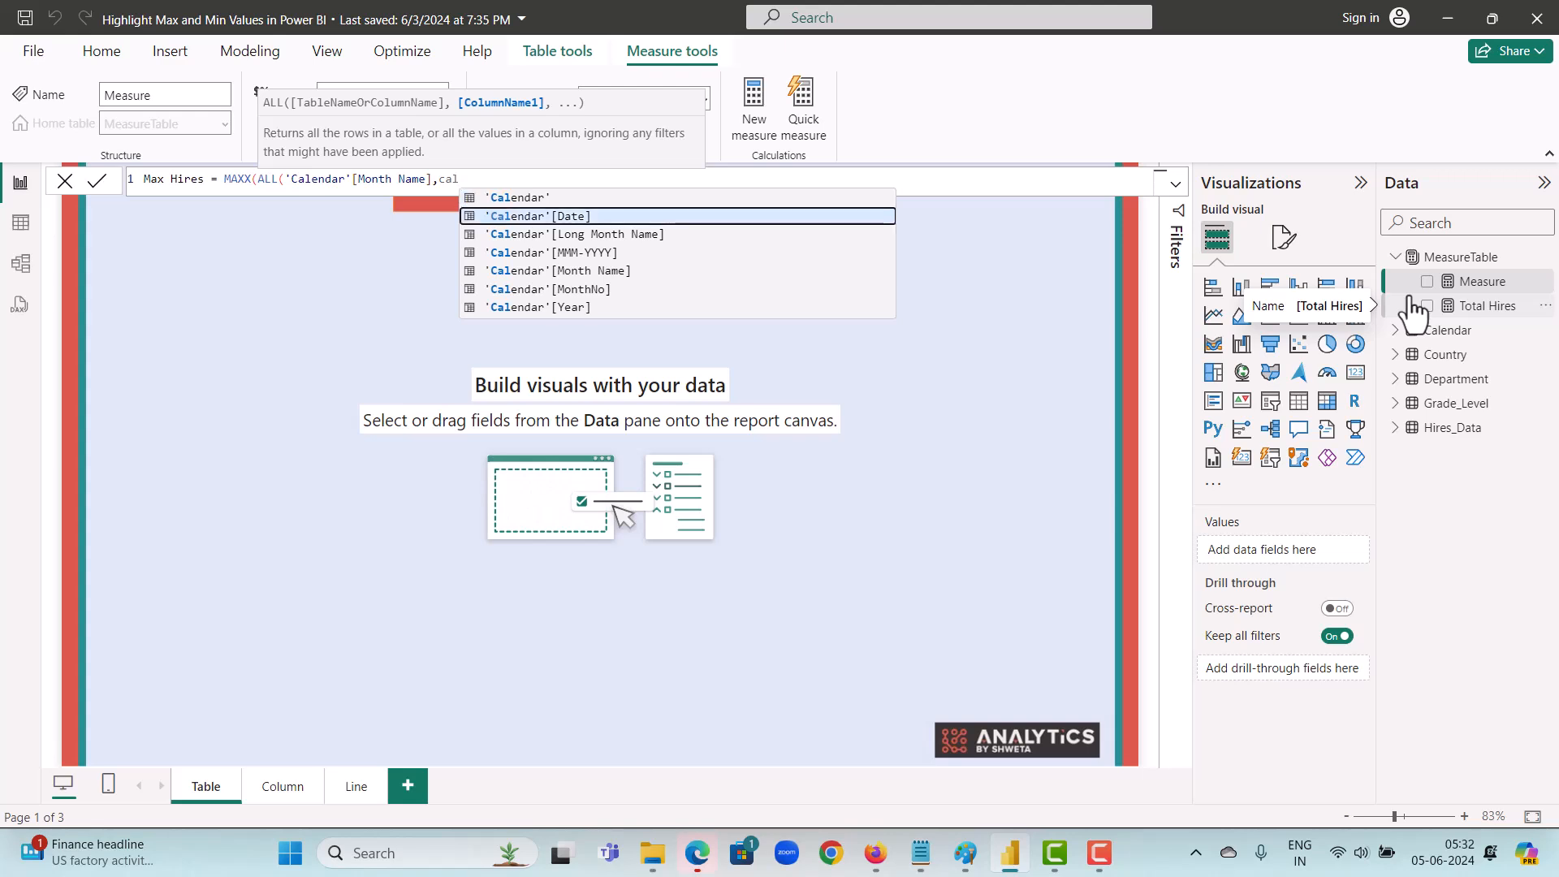
{"action": "key", "text": "Tab"}
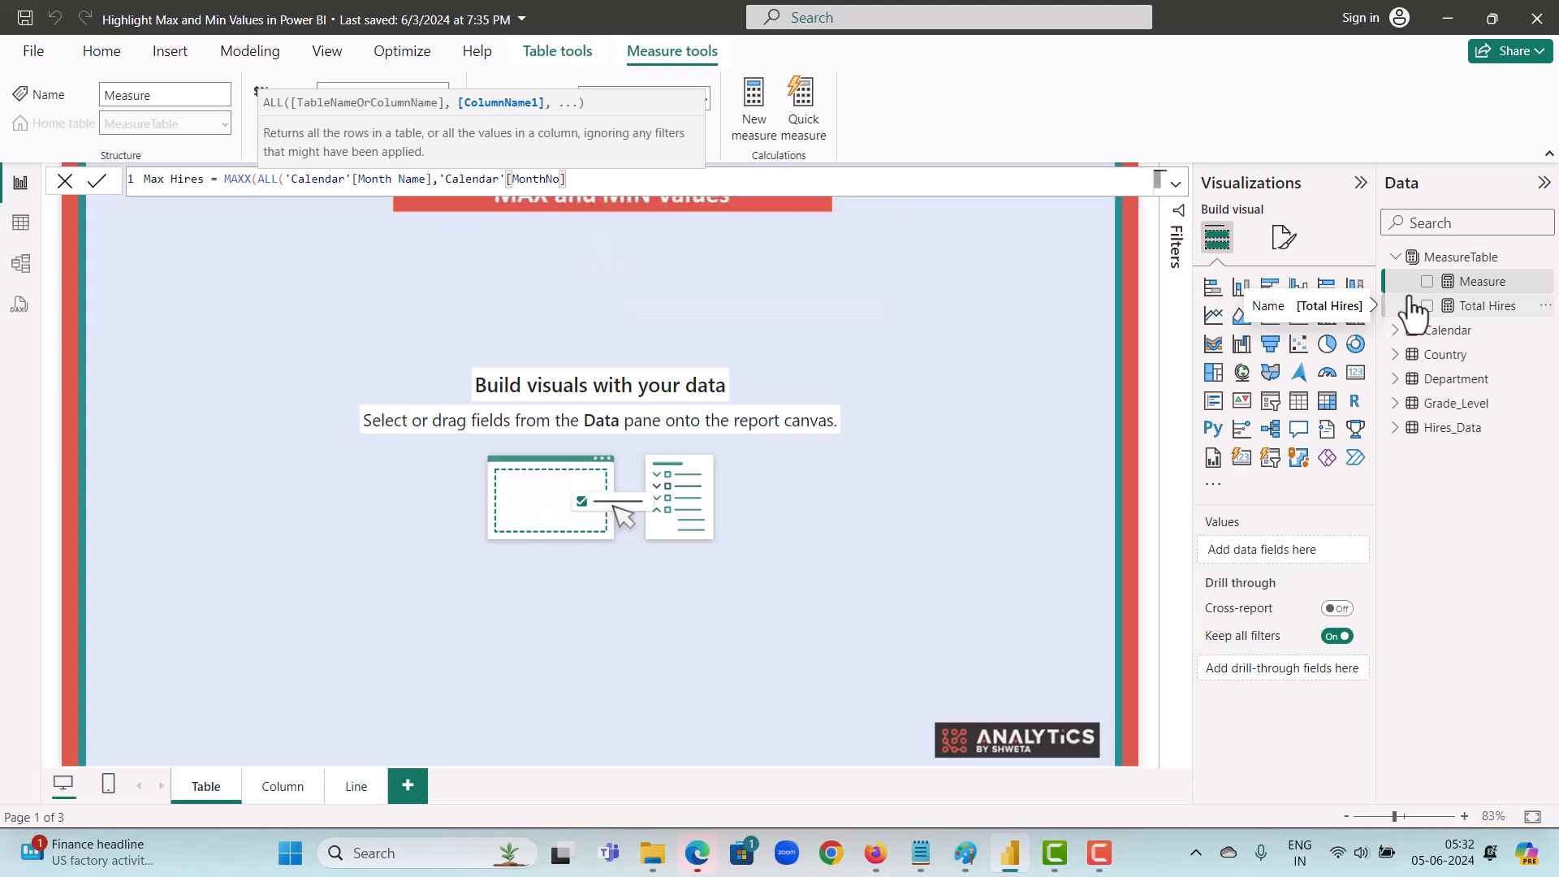
Step: Complete the Max Hires formula with [Total Hires] as the MAXX expression and save the measure
{"action": "type", "text": "),["}
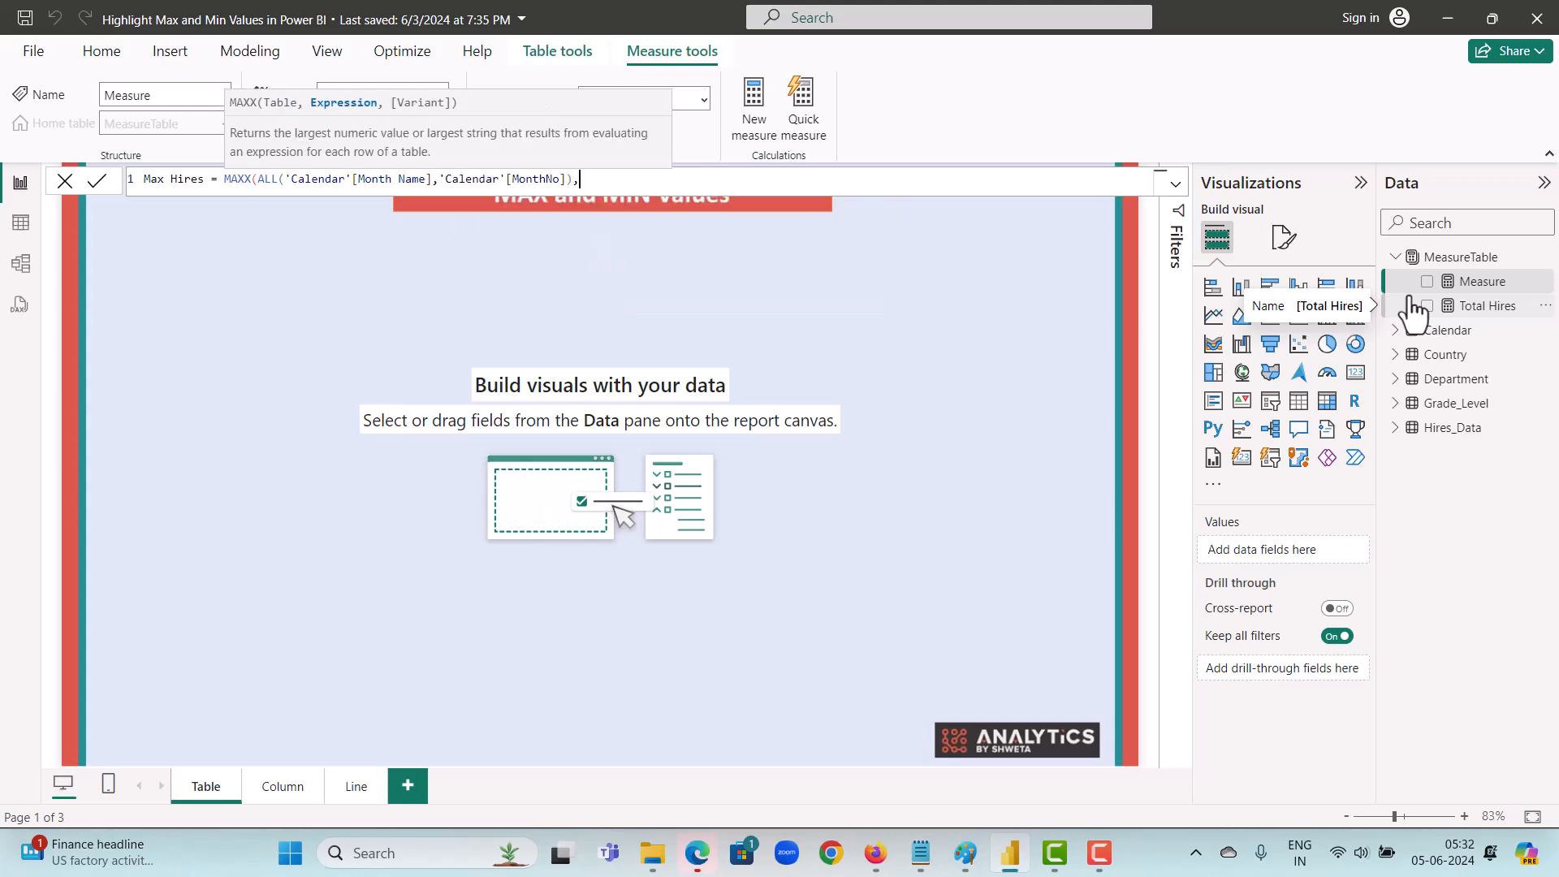
{"action": "key", "text": "Down"}
{"action": "key", "text": "Down"}
{"action": "key", "text": "Tab"}
{"action": "type", "text": ")"}
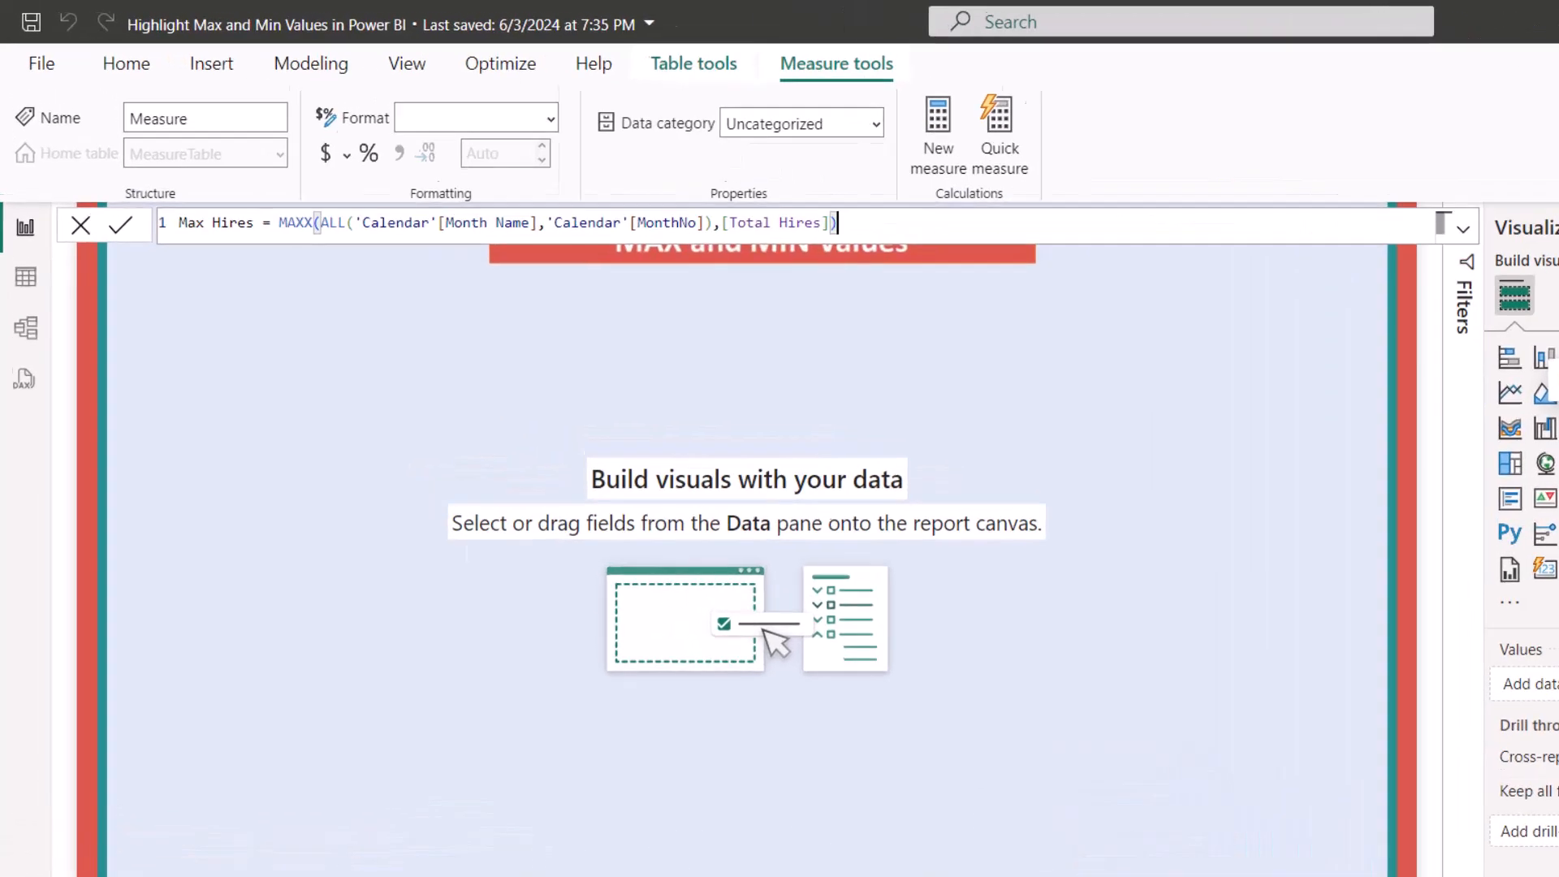
{"action": "key", "text": "Return"}
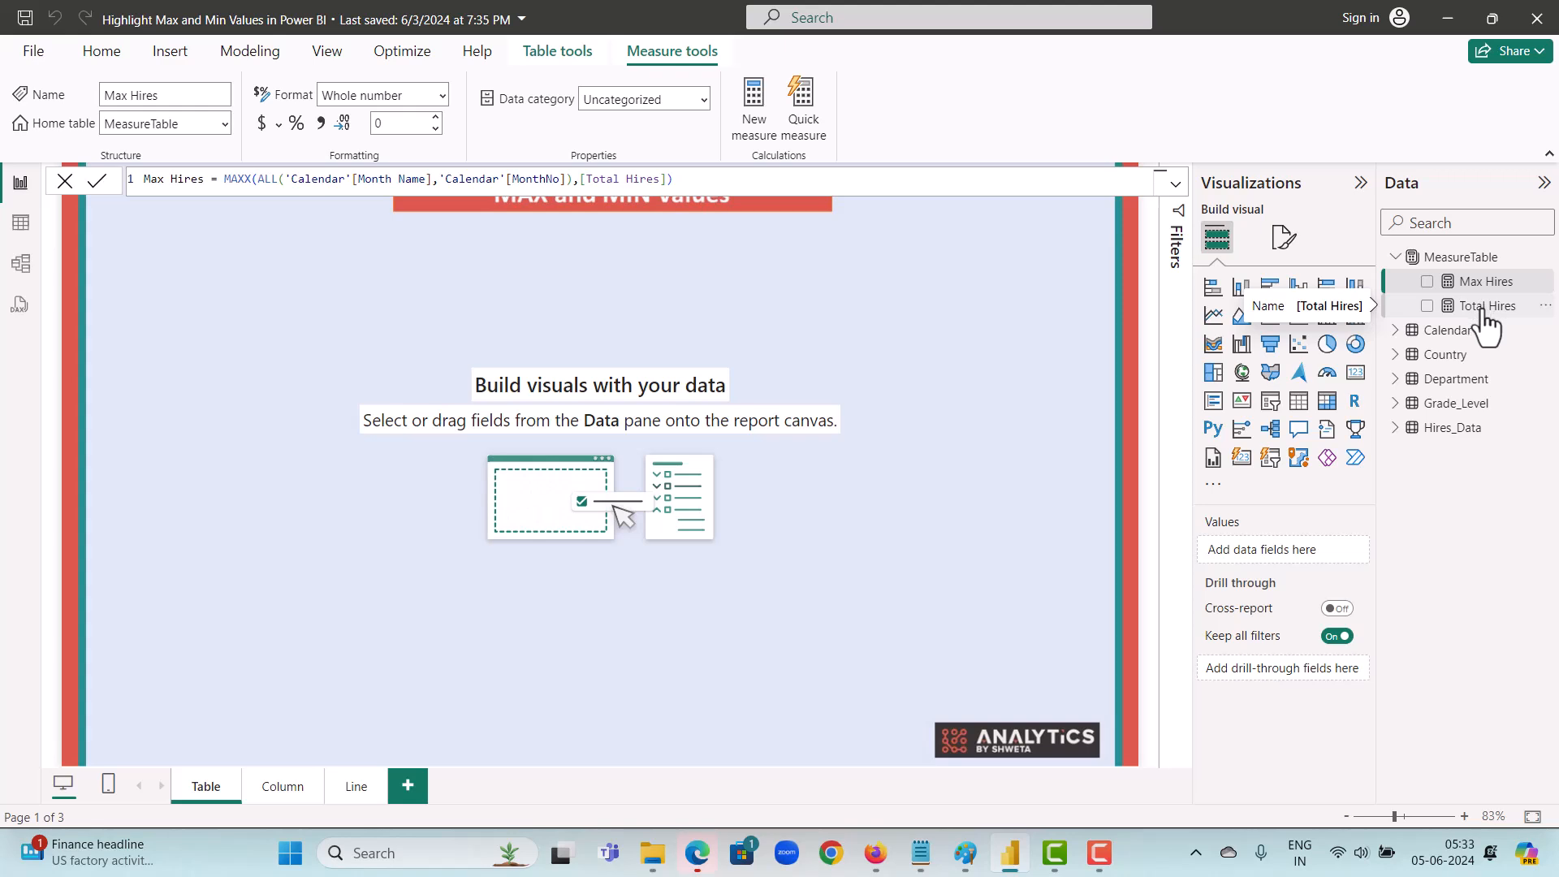
Step: Start a new measure in MeasureTable named Min Hires that uses the MINX function
{"action": "right_click", "coordinate": [1468, 250]}
{"action": "left_click", "coordinate": [1421, 287]}
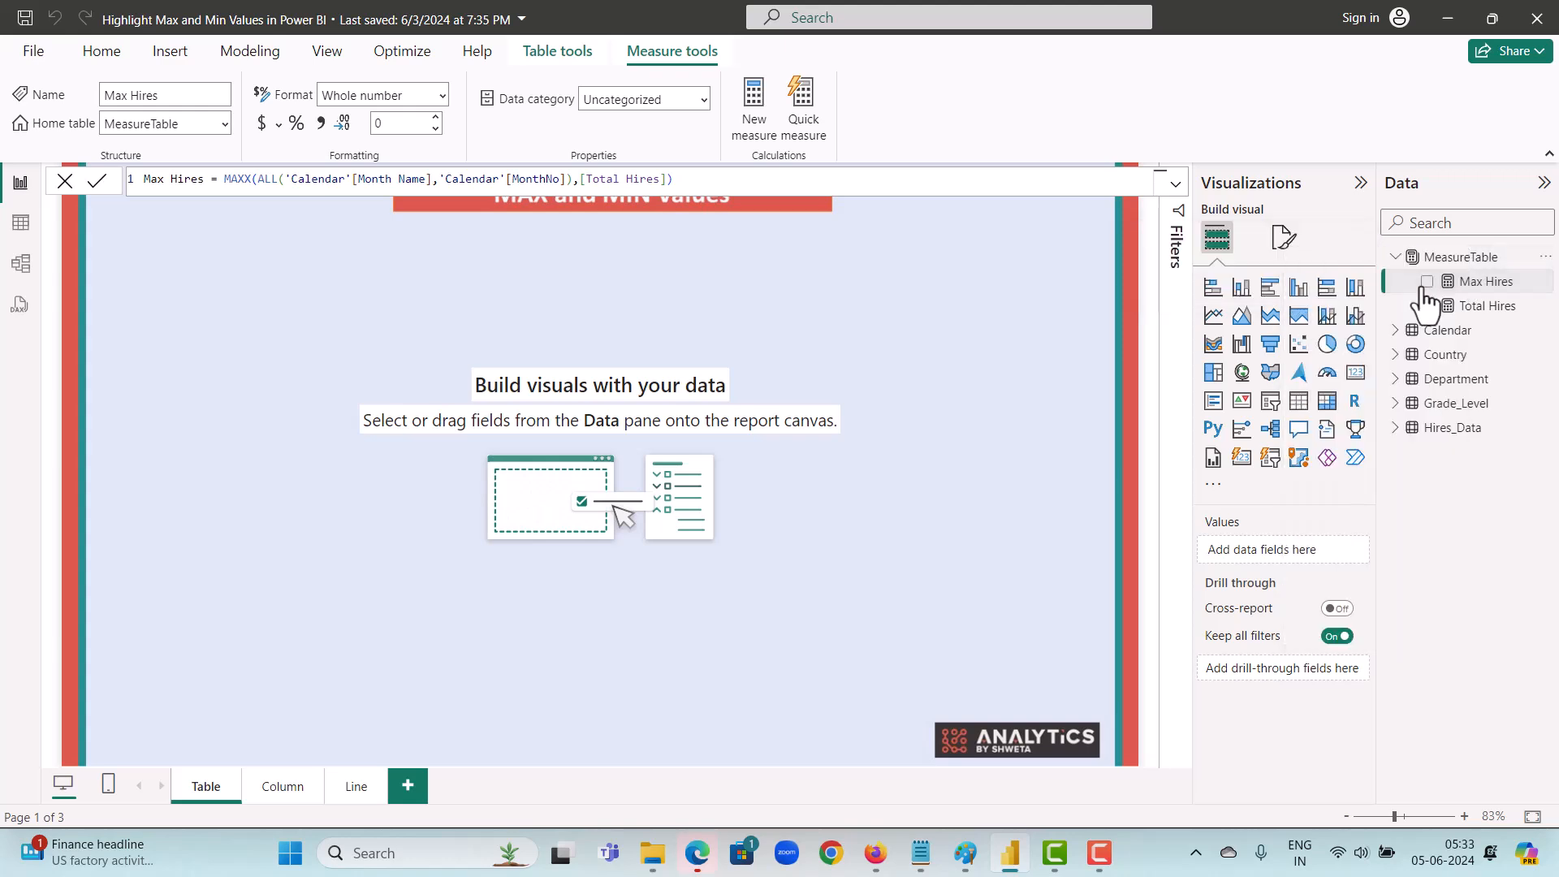
{"action": "type", "text": "Min Hires "}
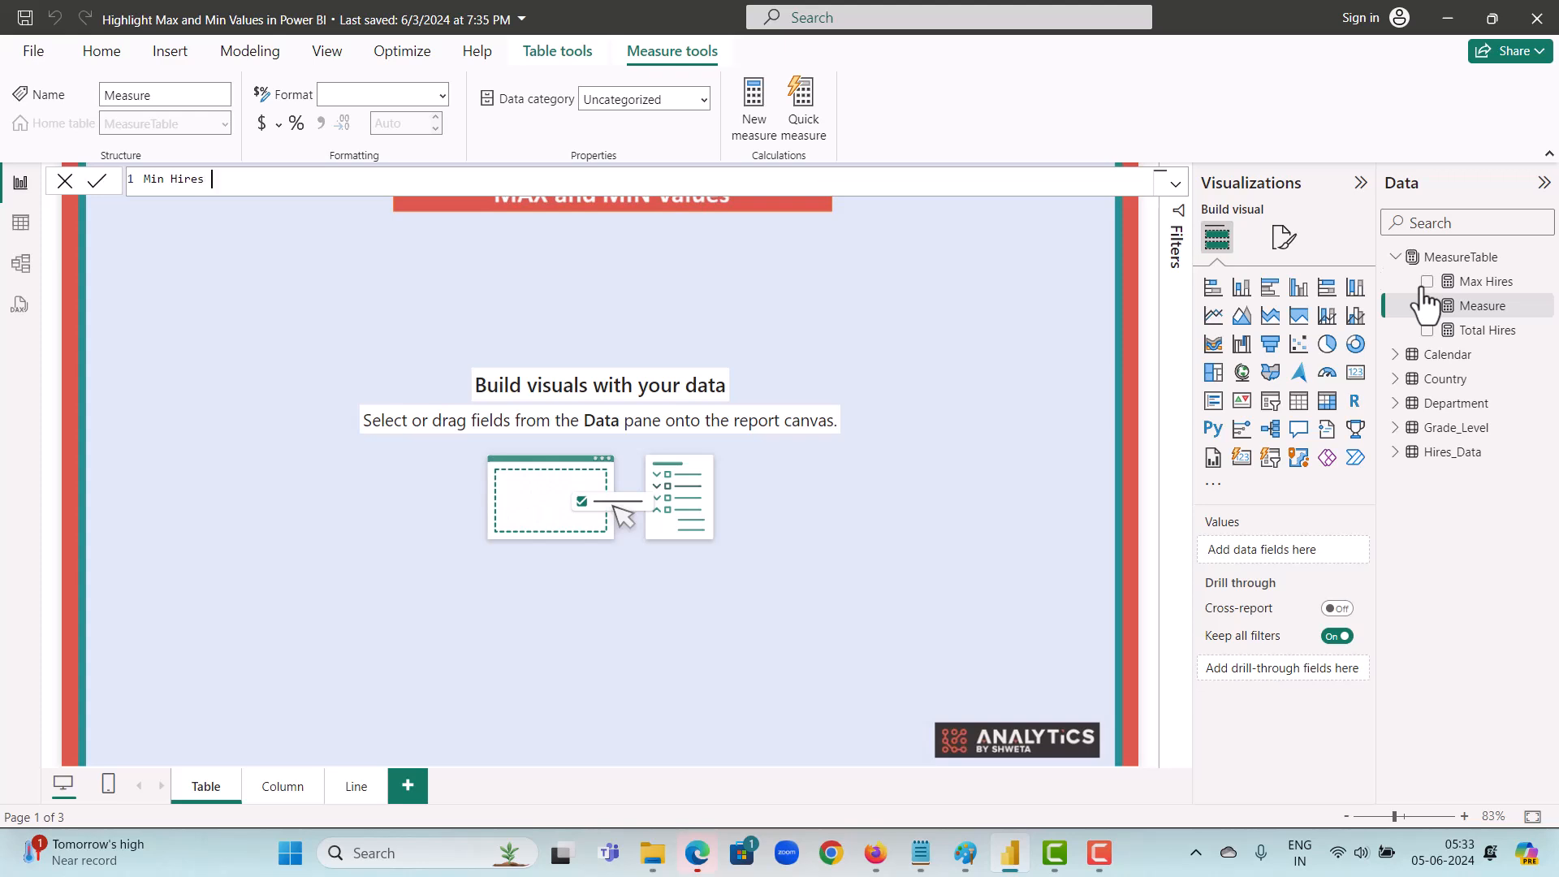
{"action": "type", "text": "= minx"}
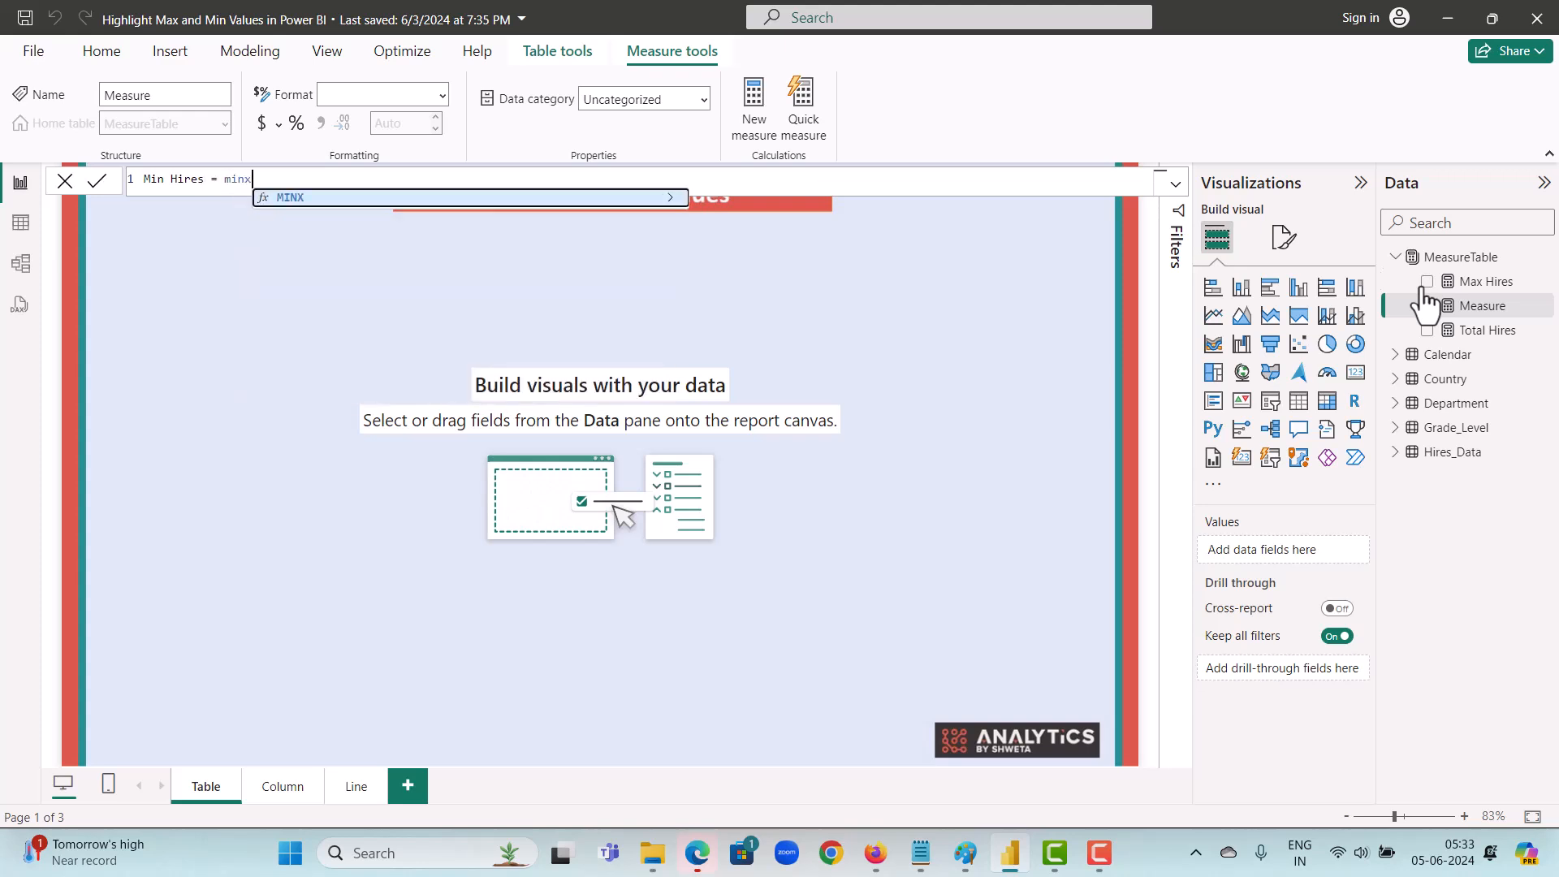
{"action": "key", "text": "Tab"}
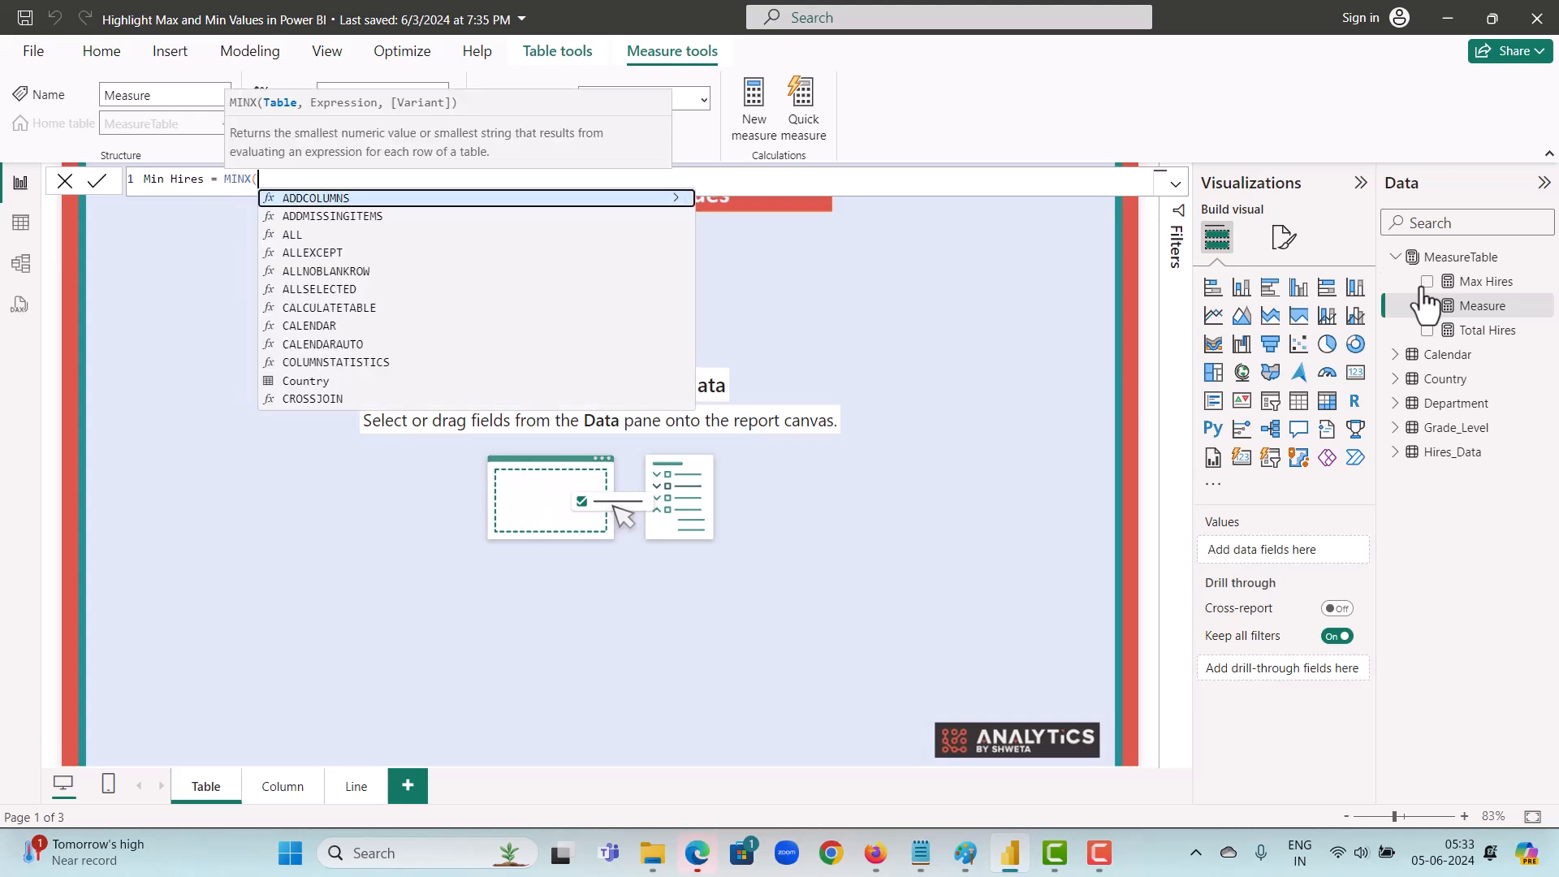
Step: Make the MINX table argument an ALL function with 'Calendar'[MonthNo] as its first column
{"action": "type", "text": "all"}
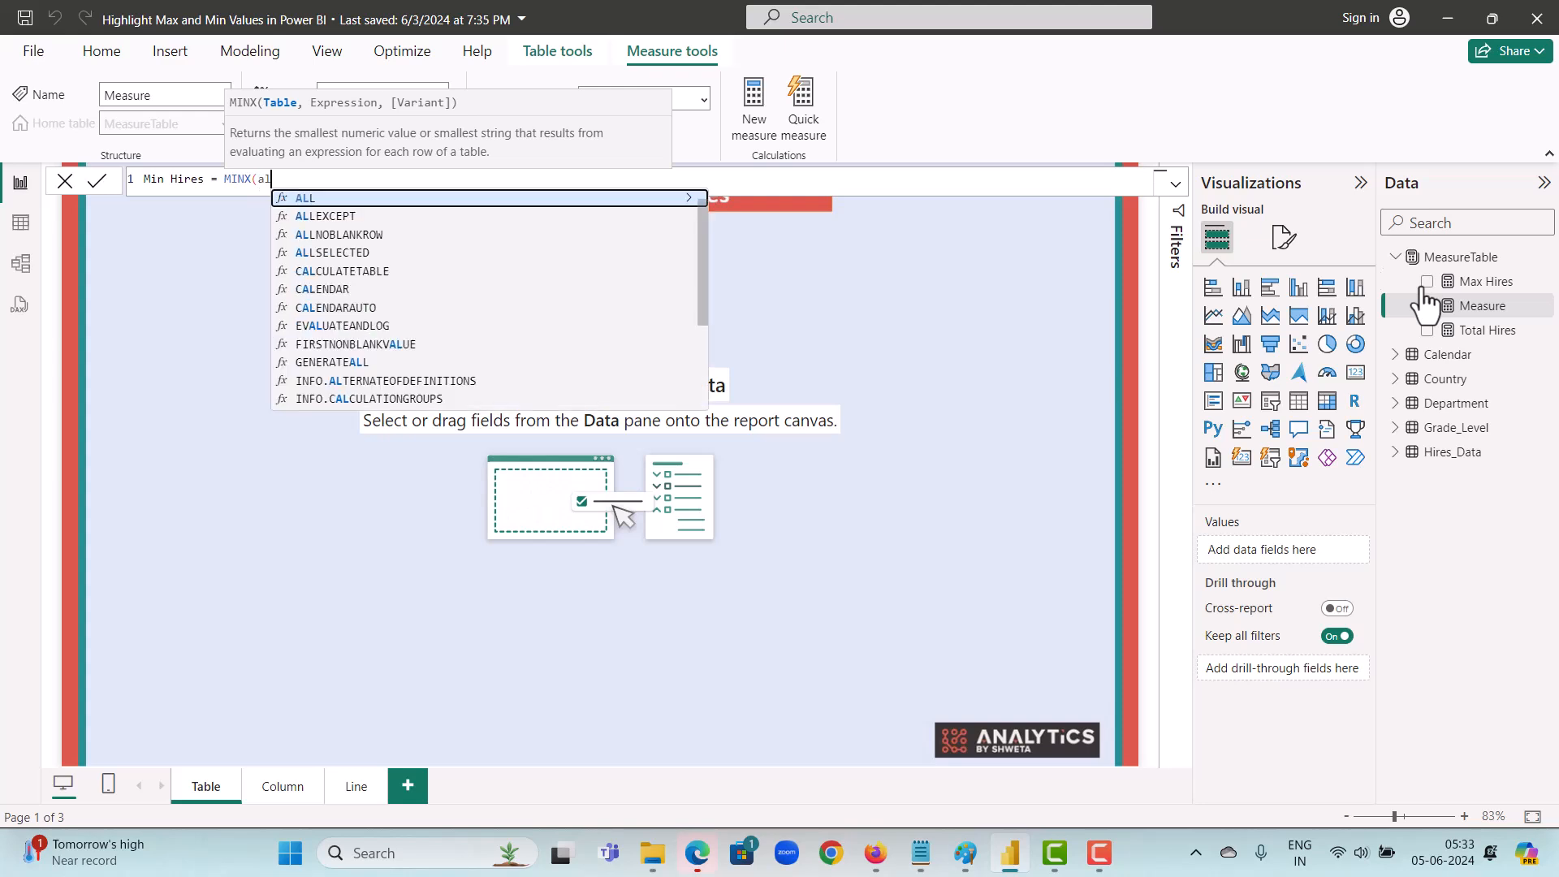
{"action": "key", "text": "Tab"}
{"action": "key", "text": "Down"}
{"action": "key", "text": "Down"}
{"action": "key", "text": "Down"}
{"action": "key", "text": "Down"}
{"action": "key", "text": "Down"}
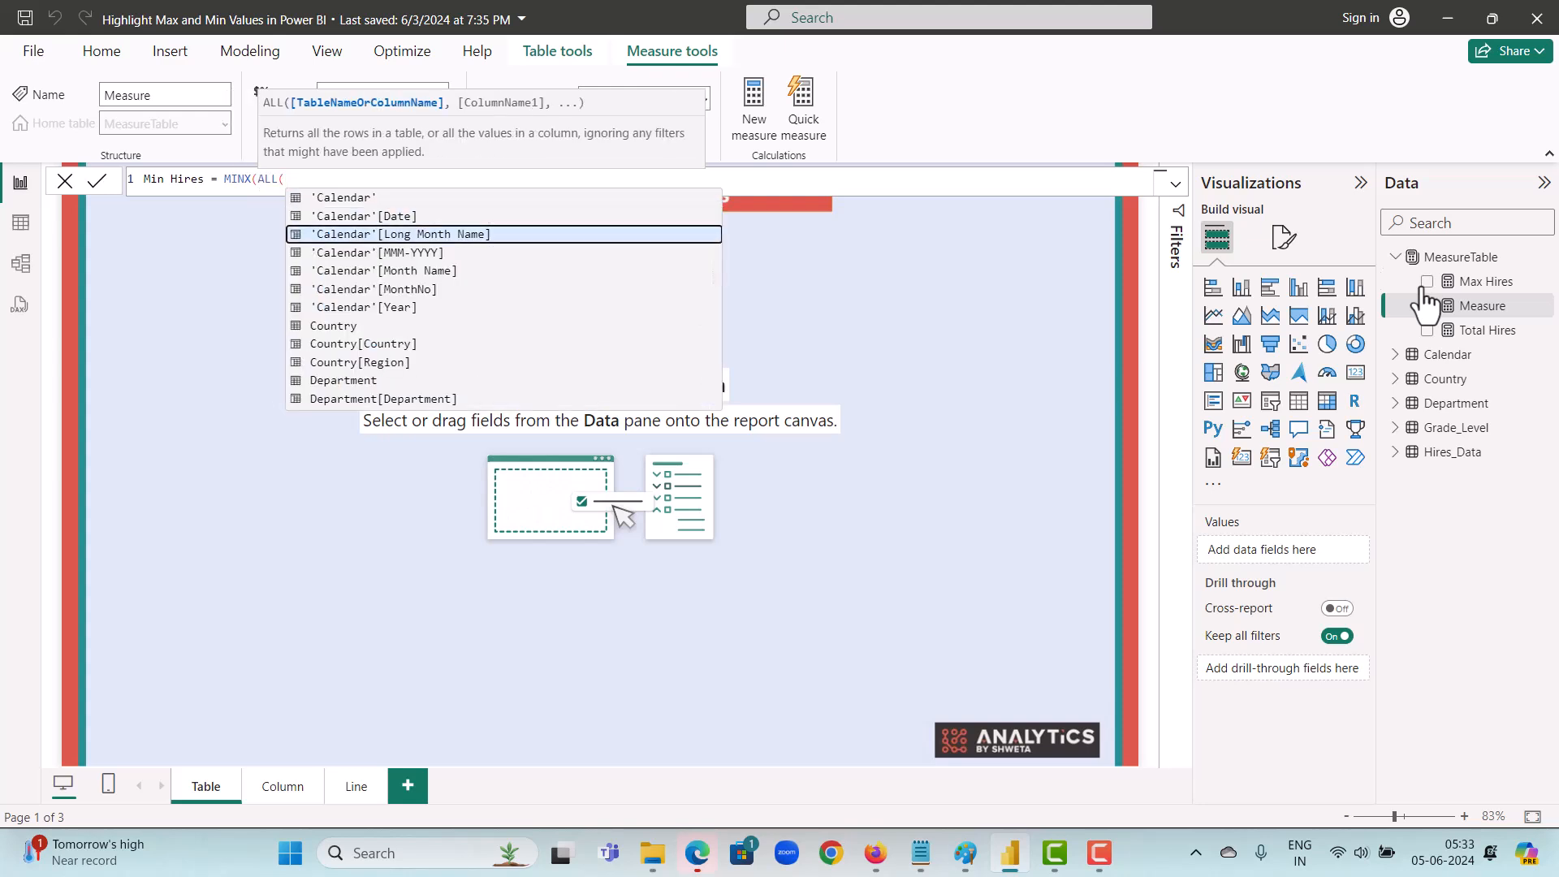
{"action": "key", "text": "Tab"}
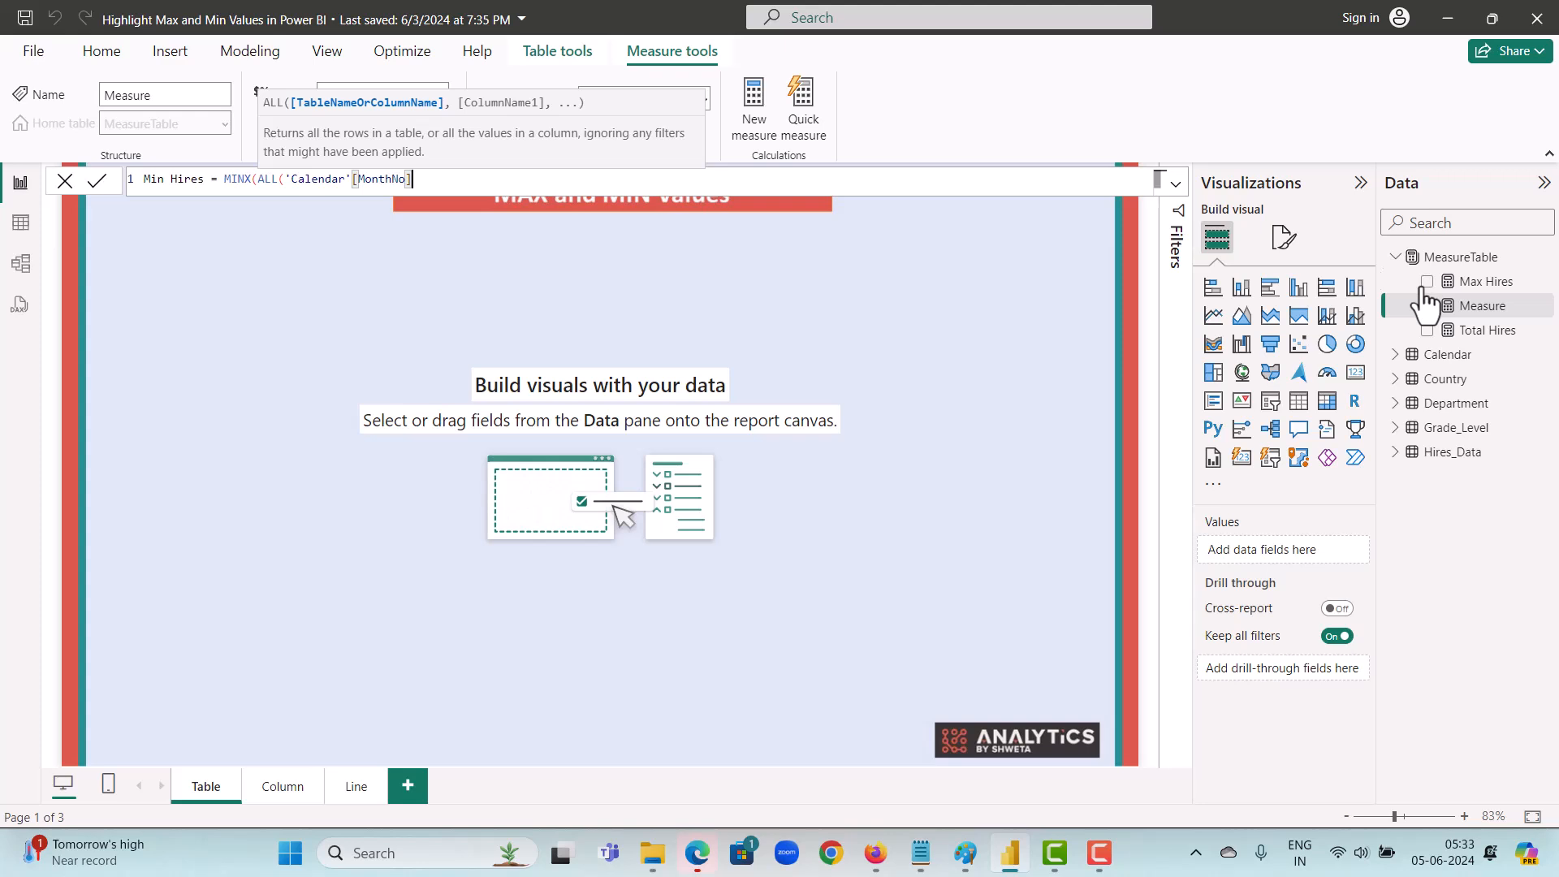
Step: Add 'Calendar'[Month Name] as the second column of the ALL function in Min Hires
{"action": "type", "text": ",cal"}
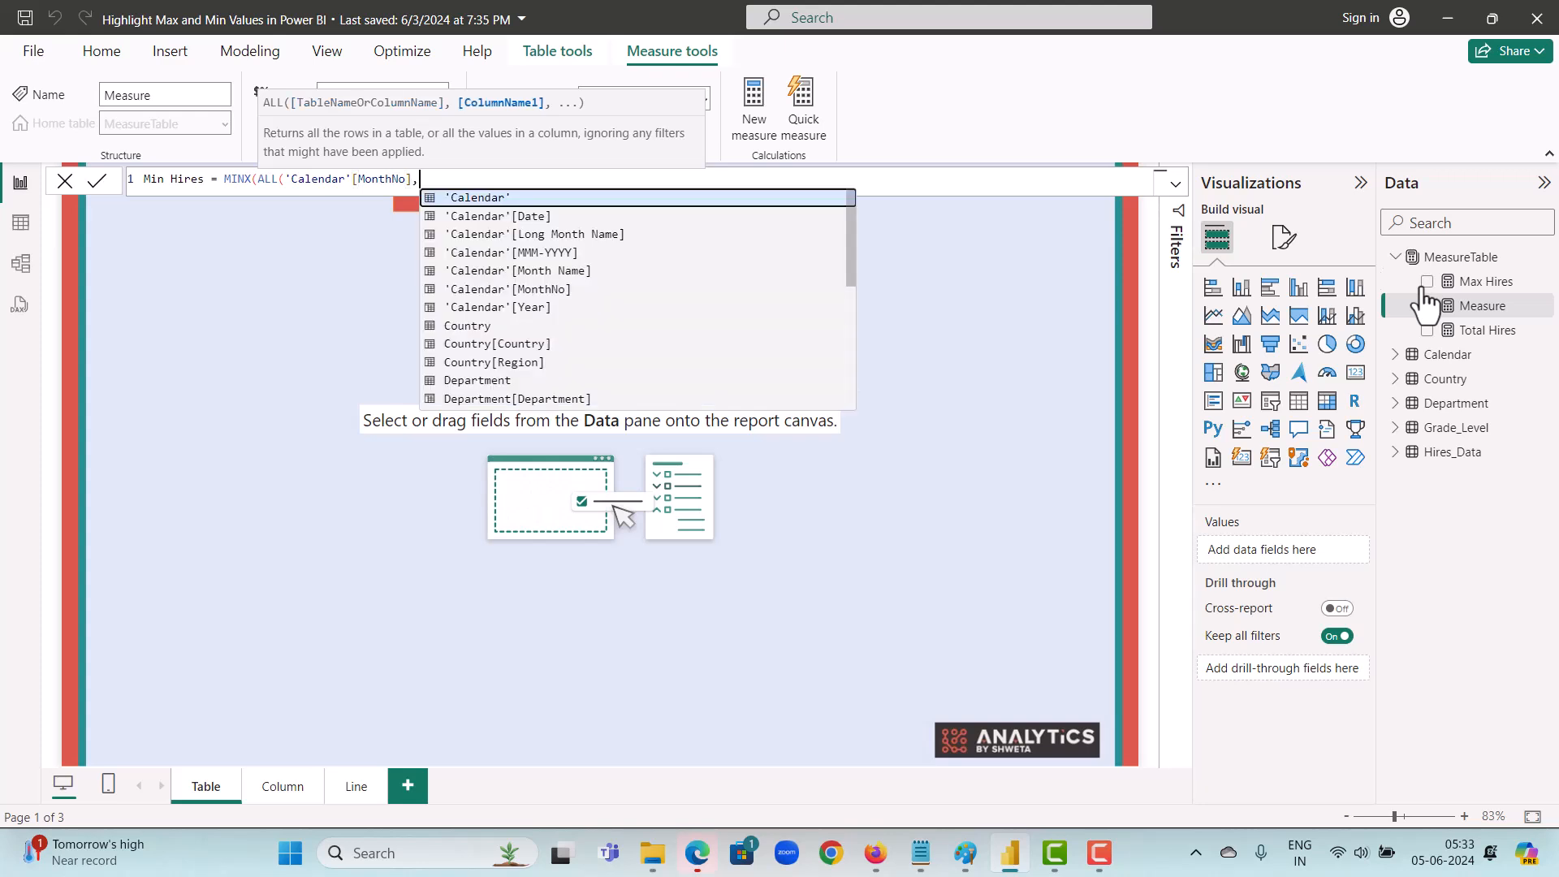
{"action": "key", "text": "Down"}
{"action": "key", "text": "Down"}
{"action": "key", "text": "Down"}
{"action": "key", "text": "Down"}
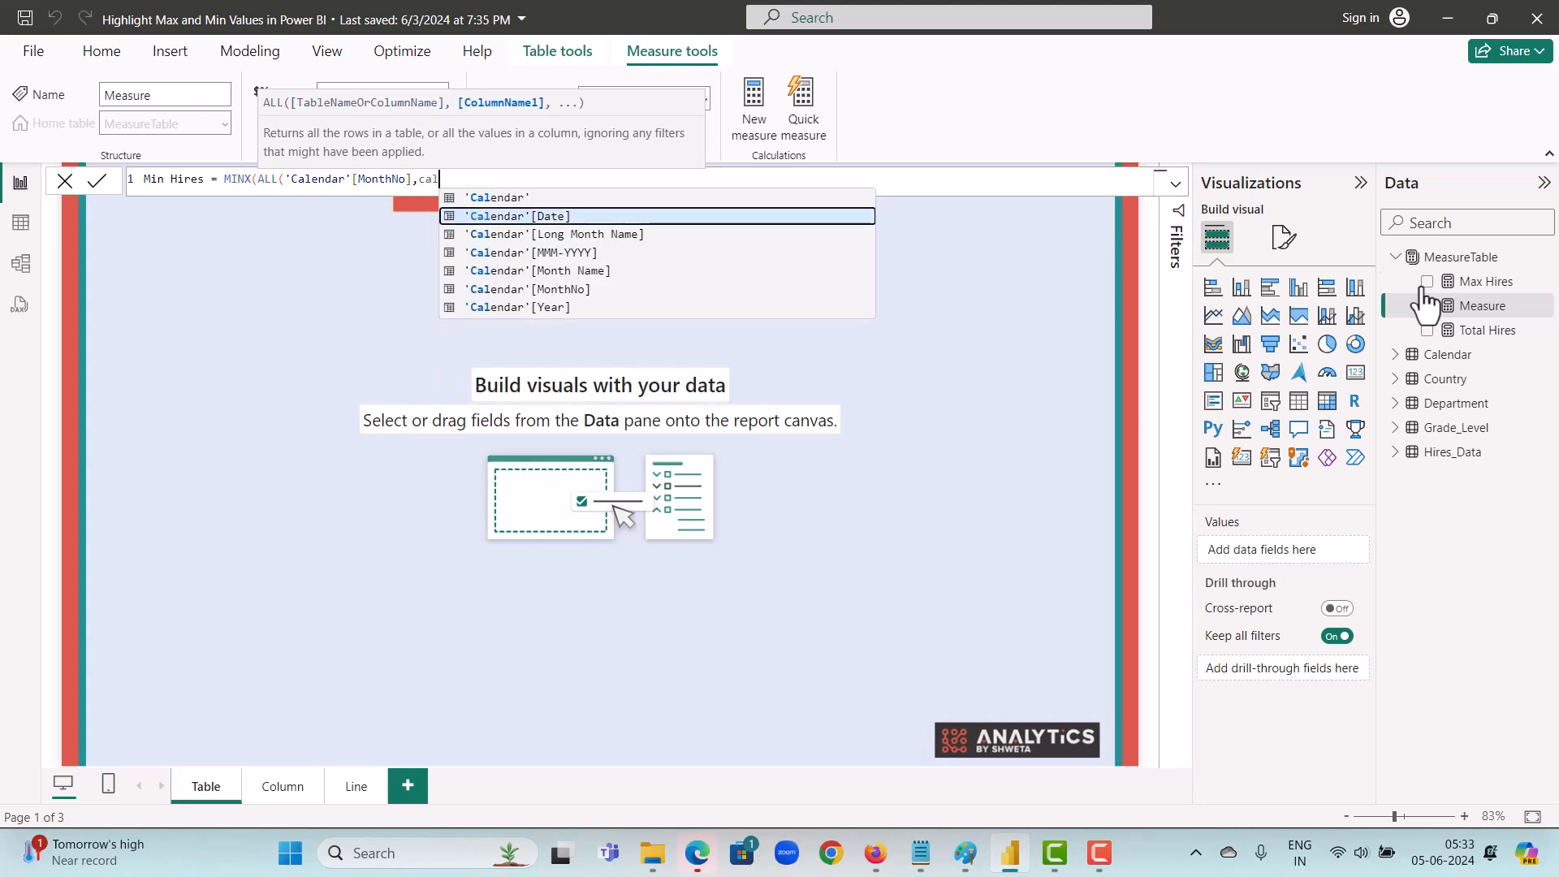
{"action": "key", "text": "Tab"}
Step: Complete the Min Hires formula with [Total Hires] as the MINX expression and save the measure
{"action": "type", "text": "),["}
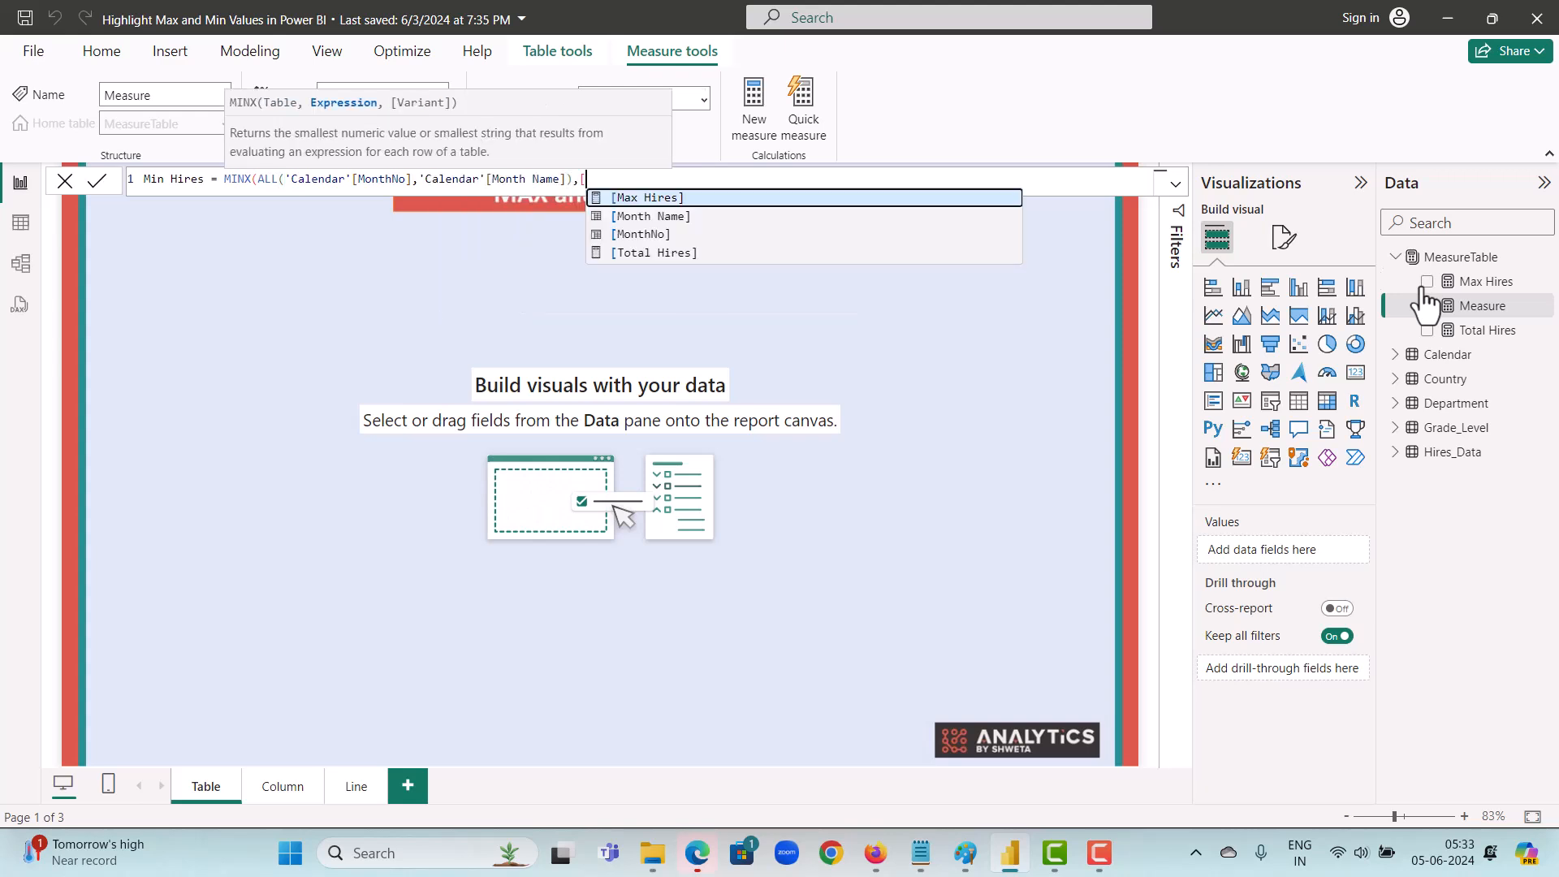
{"action": "key", "text": "Down"}
{"action": "key", "text": "Down"}
{"action": "key", "text": "Down"}
{"action": "key", "text": "Tab"}
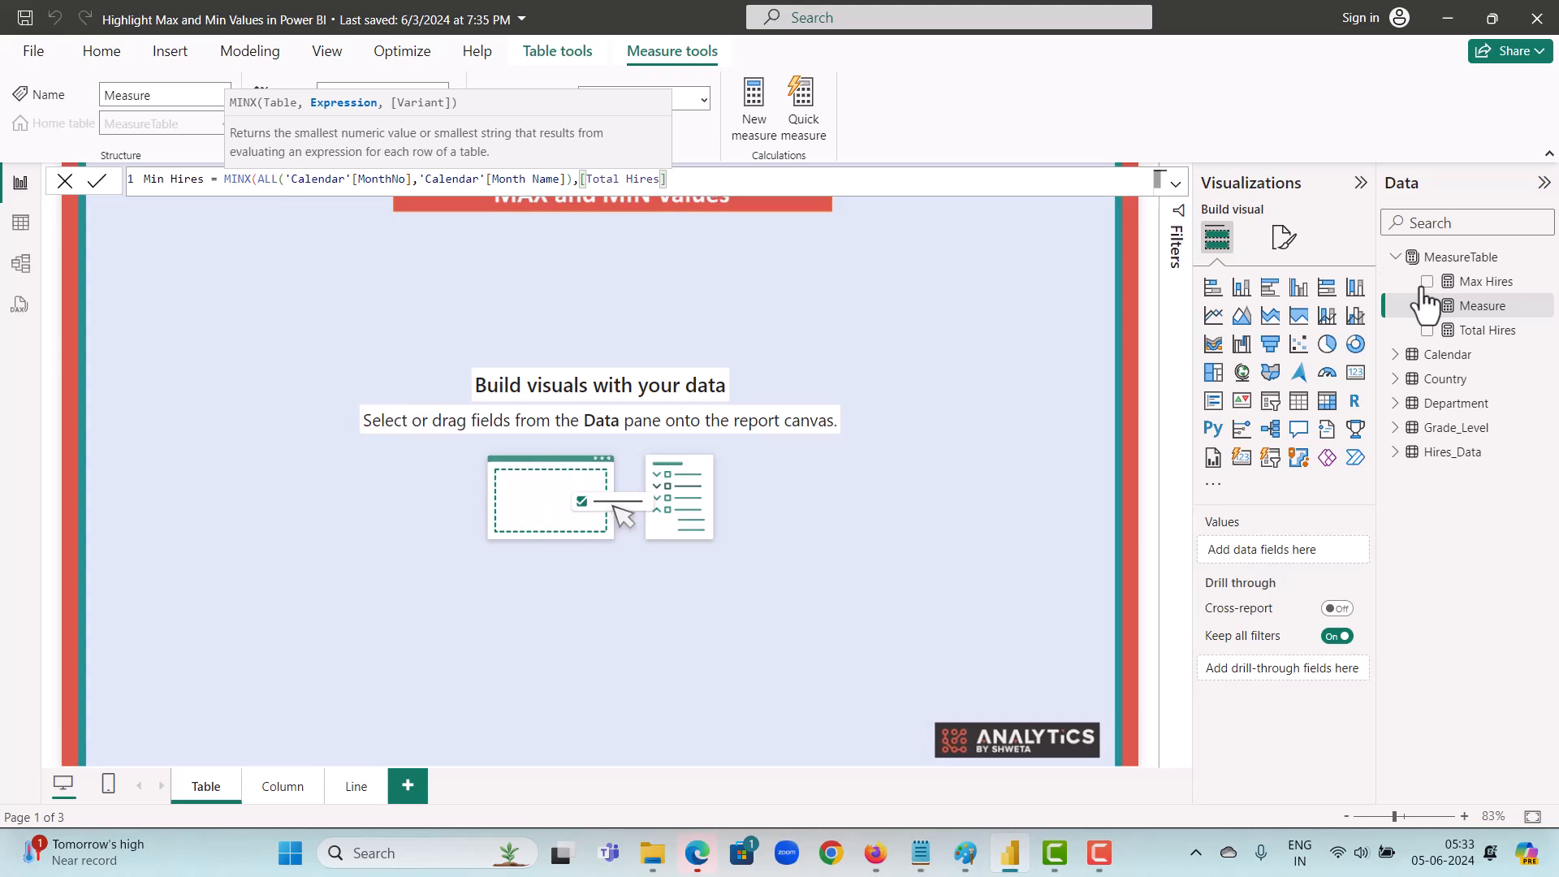
{"action": "type", "text": ")"}
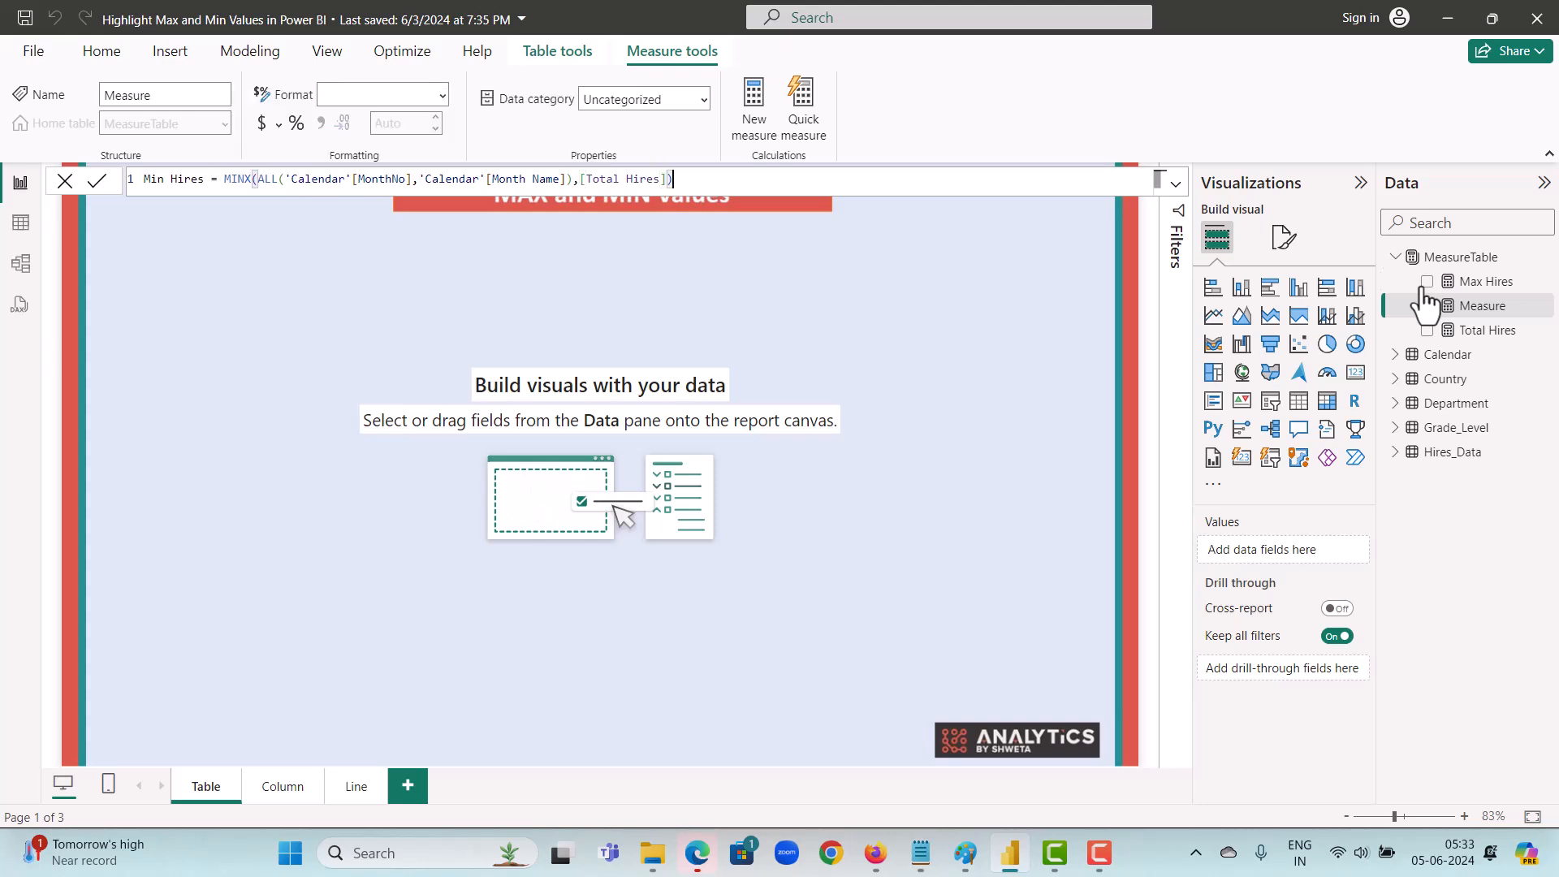
{"action": "key", "text": "Return"}
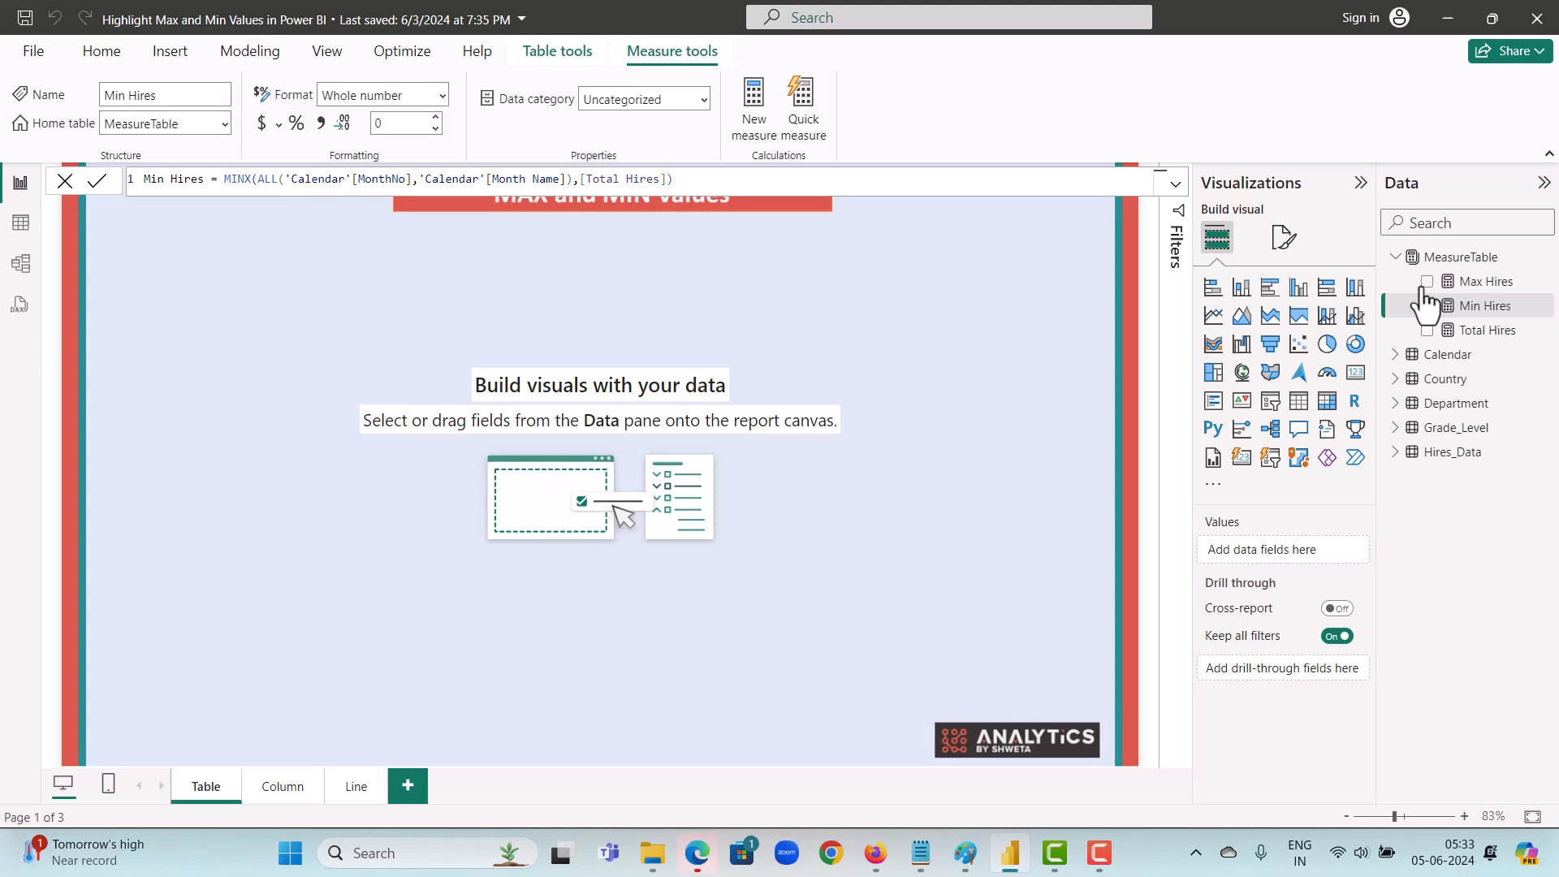
Step: Insert a table visual near the page's upper-left corner with the columns Year, Total Hires, Max Hires and Min Hires
{"action": "left_click", "coordinate": [1299, 406]}
{"action": "left_click_drag", "start_coordinate": [192, 216], "coordinate": [382, 312]}
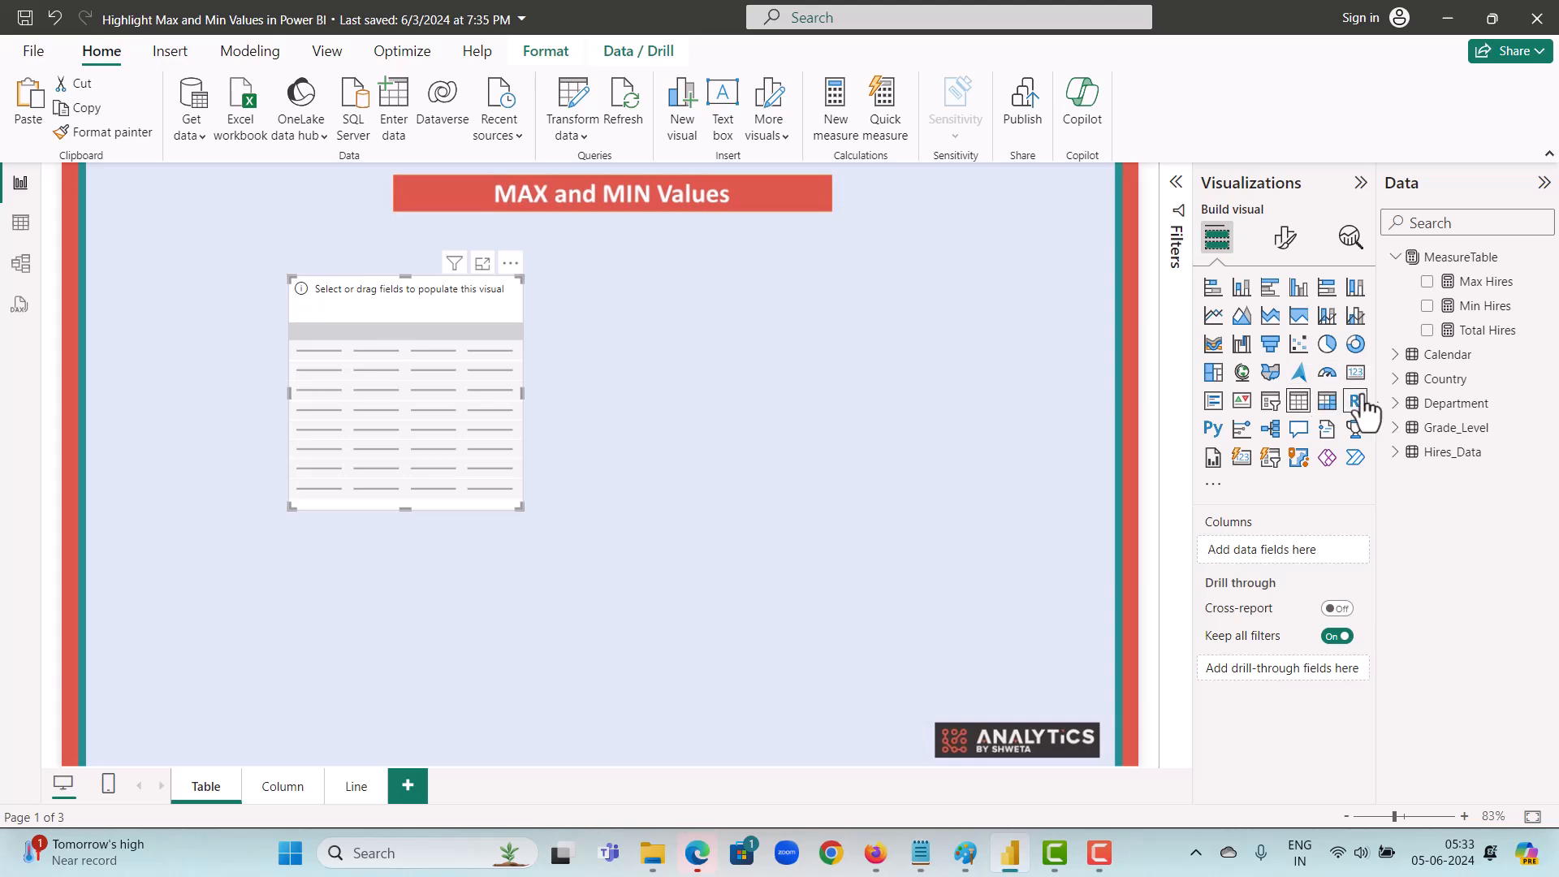
{"action": "left_click", "coordinate": [1396, 354]}
{"action": "left_click_drag", "start_coordinate": [1486, 501], "coordinate": [1294, 547]}
{"action": "left_click_drag", "start_coordinate": [1486, 329], "coordinate": [1286, 566]}
{"action": "left_click_drag", "start_coordinate": [1492, 284], "coordinate": [1300, 590]}
{"action": "left_click_drag", "start_coordinate": [1471, 317], "coordinate": [1265, 607]}
Step: Shrink the yearly hires table to fit its data and place a duplicate of it beside the original
{"action": "left_click_drag", "start_coordinate": [489, 479], "coordinate": [403, 385]}
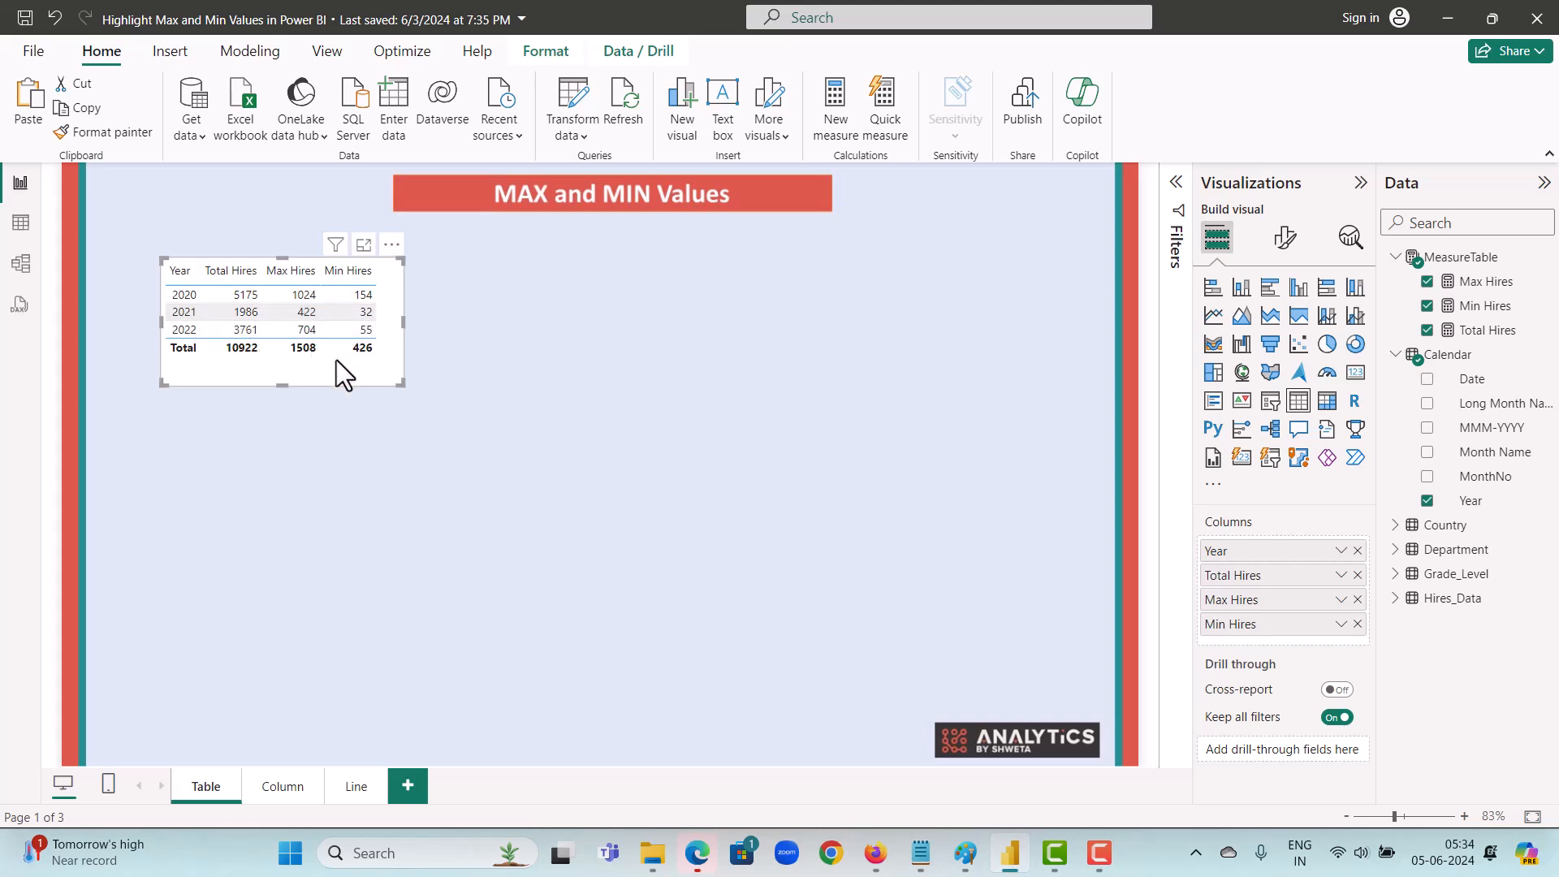
{"action": "left_click_drag", "start_coordinate": [336, 359], "coordinate": [586, 348]}
{"action": "key", "text": "ctrl+c"}
{"action": "key", "text": "ctrl+v"}
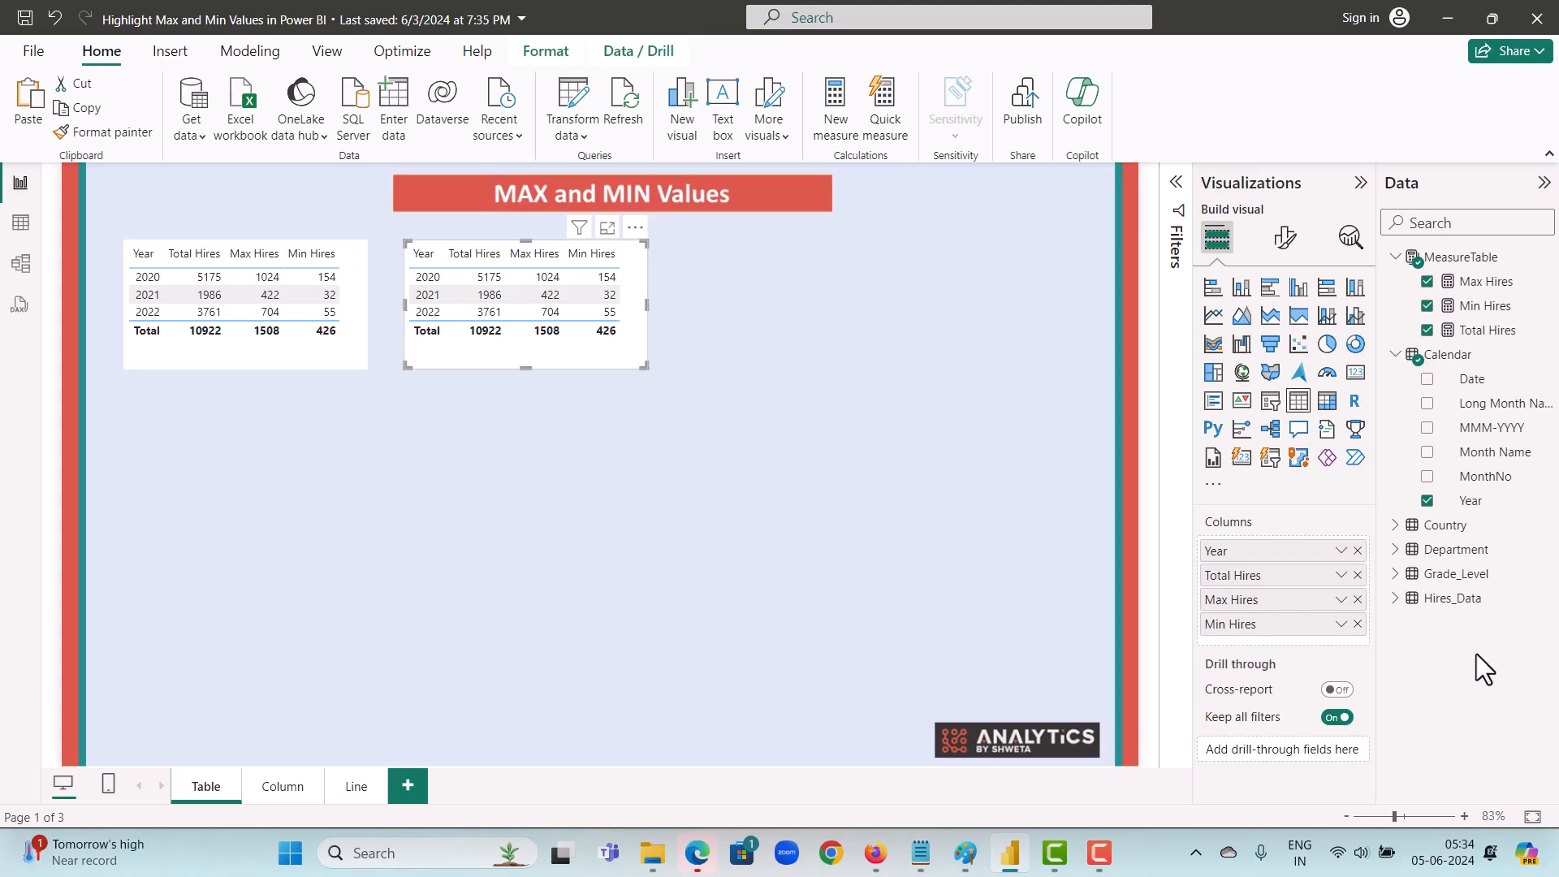
Step: Replace Year with Month Name in the duplicated table and enlarge it to fit all twelve months
{"action": "left_click", "coordinate": [1359, 552]}
{"action": "left_click_drag", "start_coordinate": [1497, 470], "coordinate": [1306, 549]}
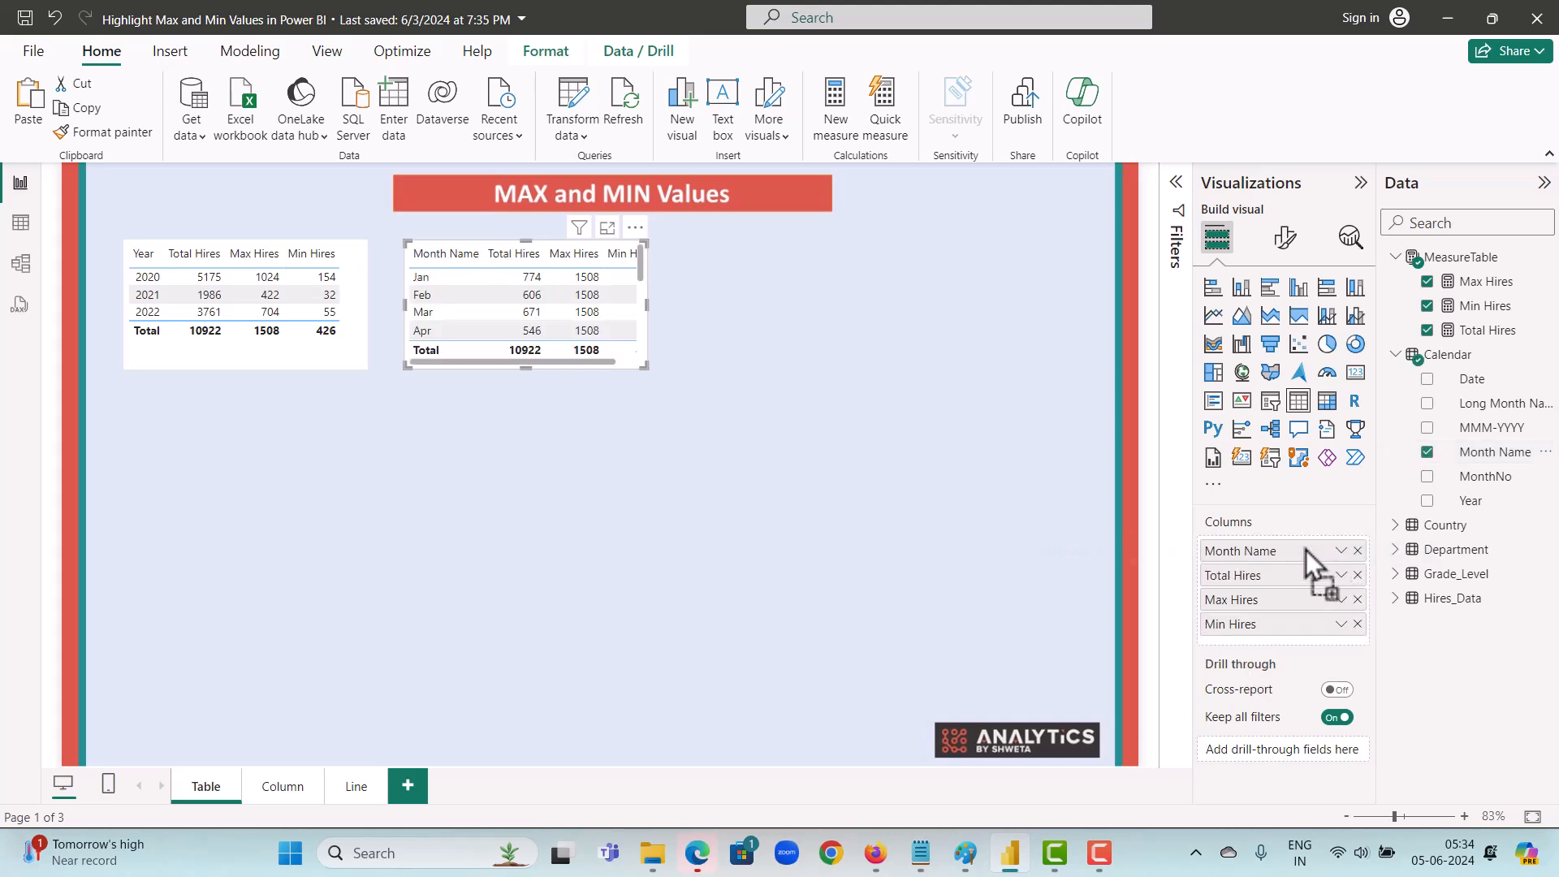
{"action": "left_click_drag", "start_coordinate": [643, 364], "coordinate": [774, 607]}
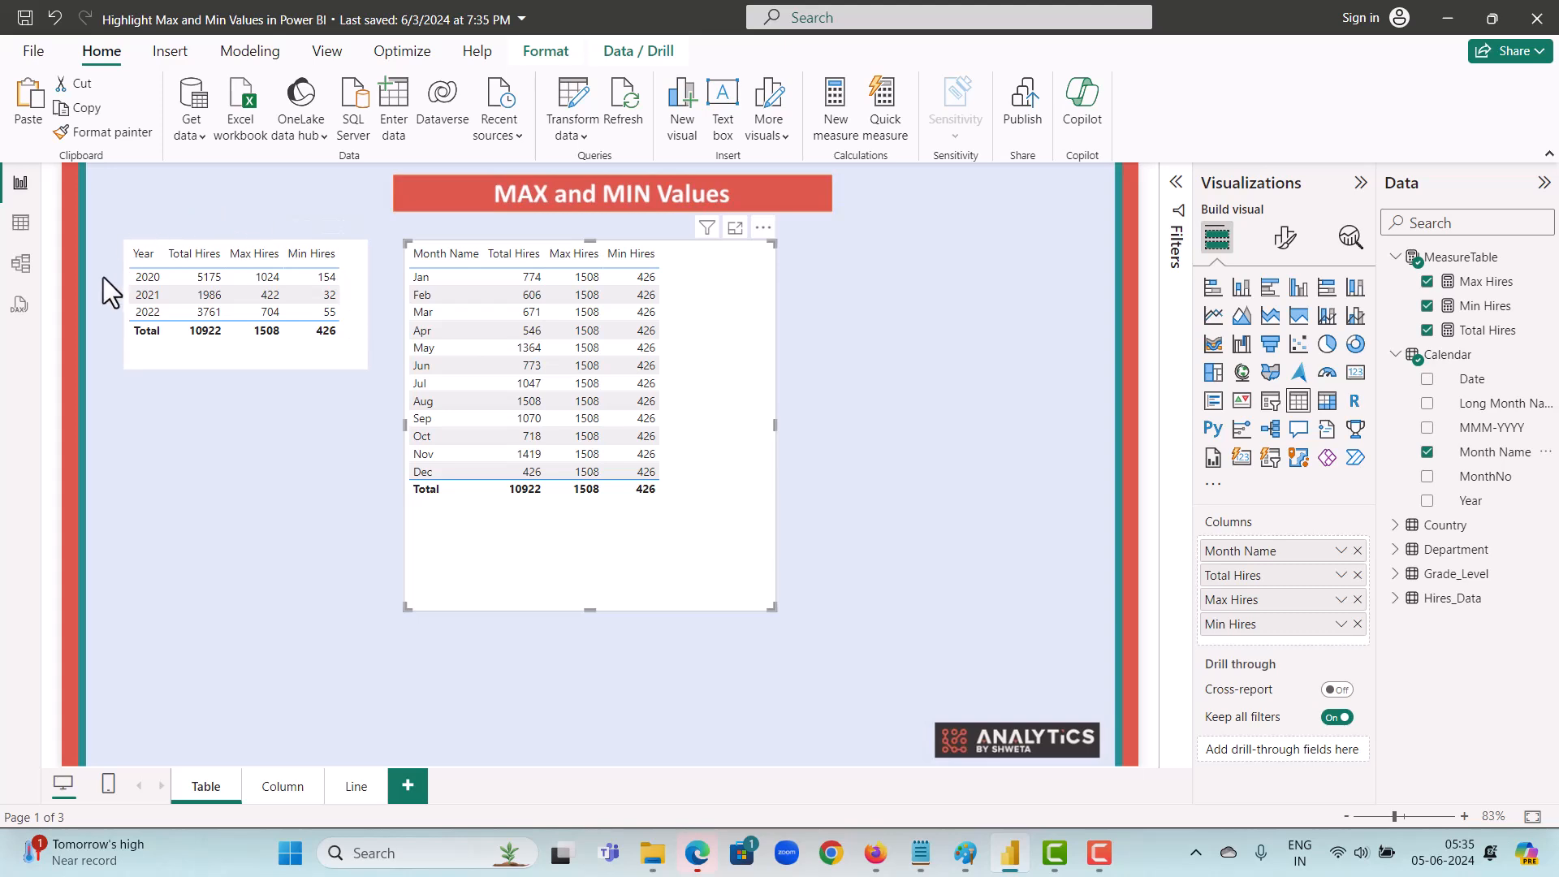
Step: Insert a slicer beside the monthly hires table, near the page's upper-right corner, with the calendar's Year as its field
{"action": "left_click", "coordinate": [955, 372]}
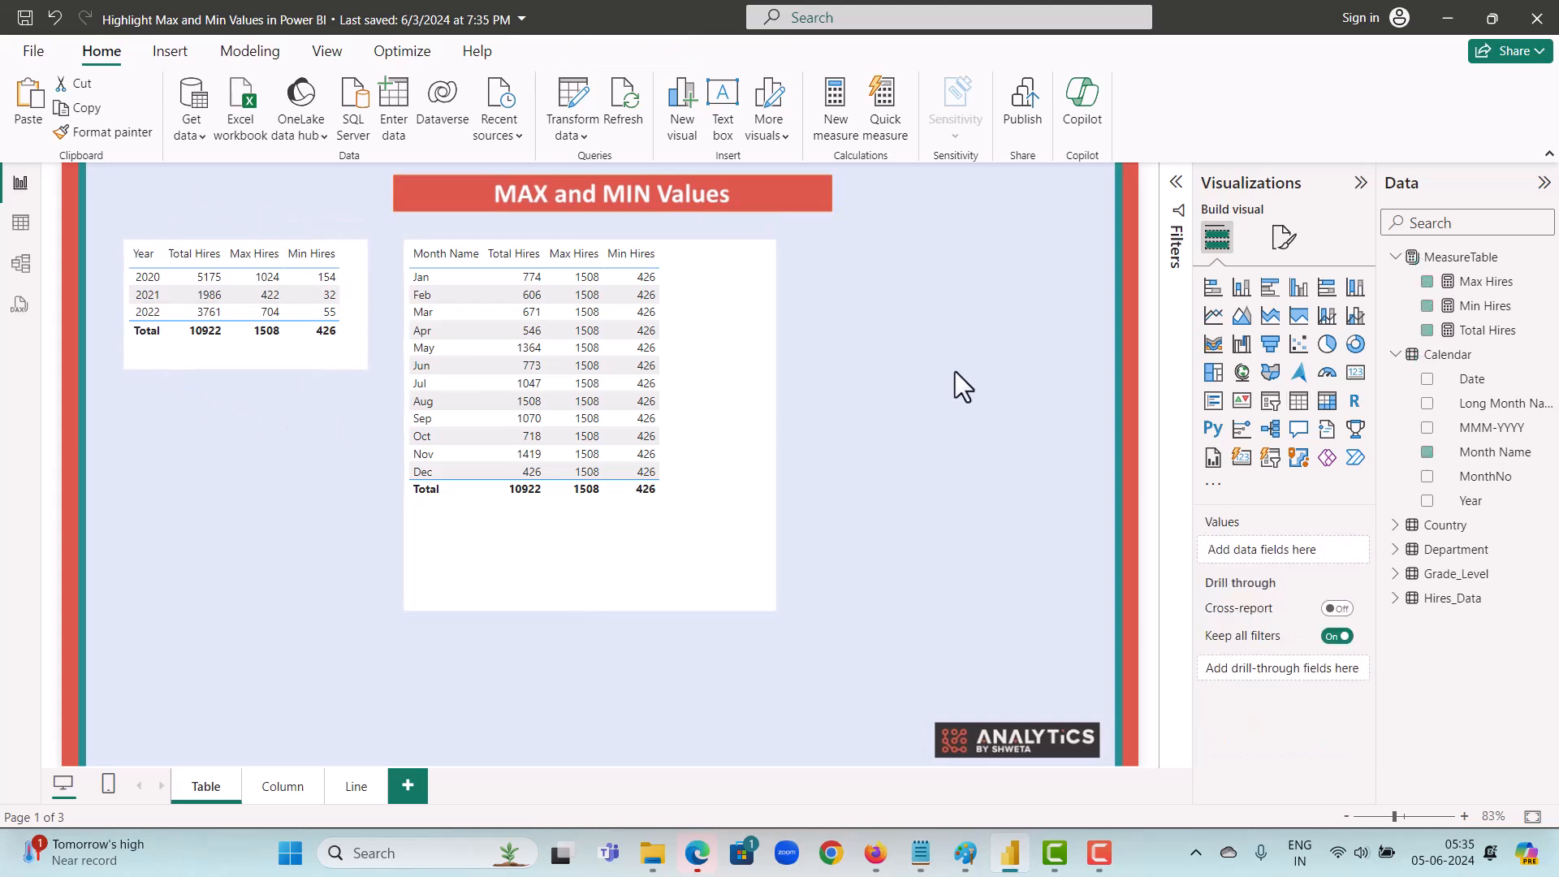
{"action": "left_click", "coordinate": [1270, 401]}
{"action": "left_click_drag", "start_coordinate": [323, 656], "coordinate": [1006, 276]}
{"action": "left_click_drag", "start_coordinate": [1472, 500], "coordinate": [1268, 552]}
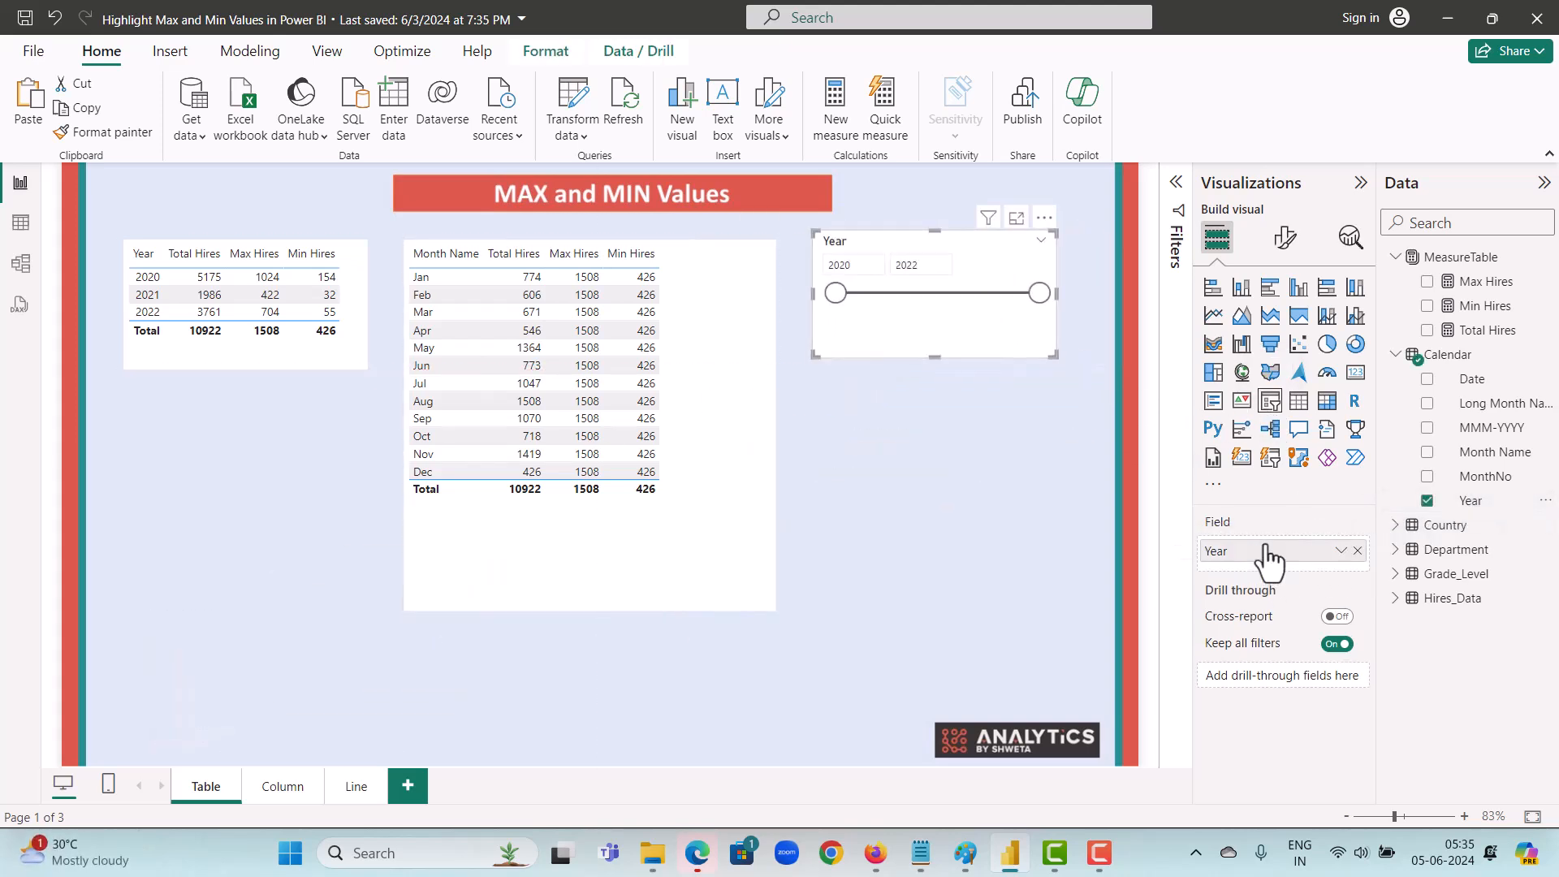
Step: Change the Year slicer's style to Tile
{"action": "left_click", "coordinate": [1285, 237]}
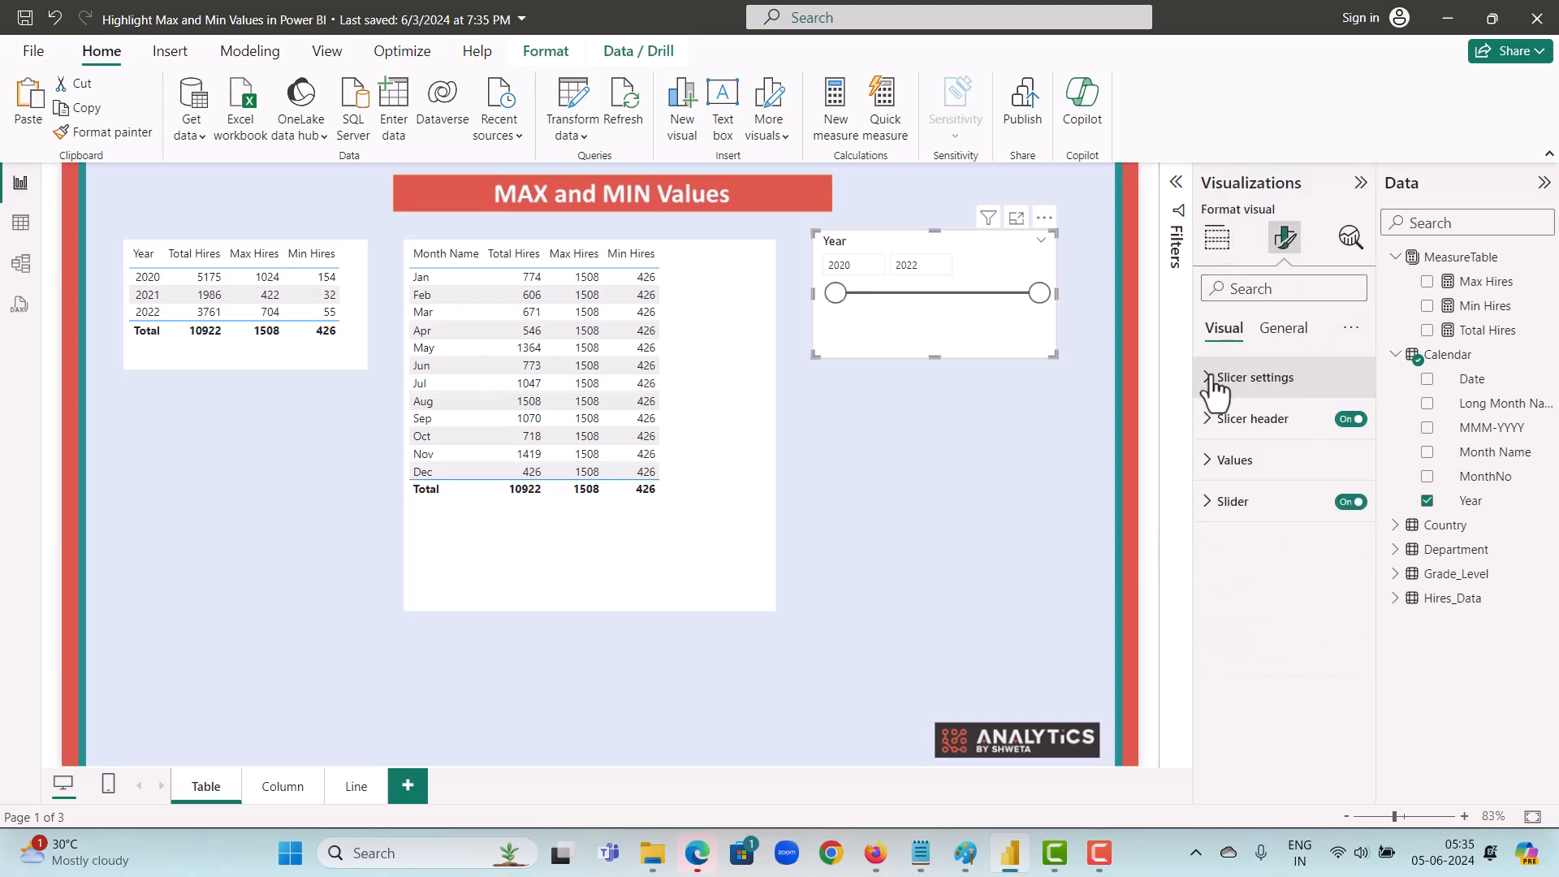
{"action": "left_click", "coordinate": [1253, 378]}
{"action": "left_click", "coordinate": [1277, 479]}
{"action": "left_click", "coordinate": [1283, 528]}
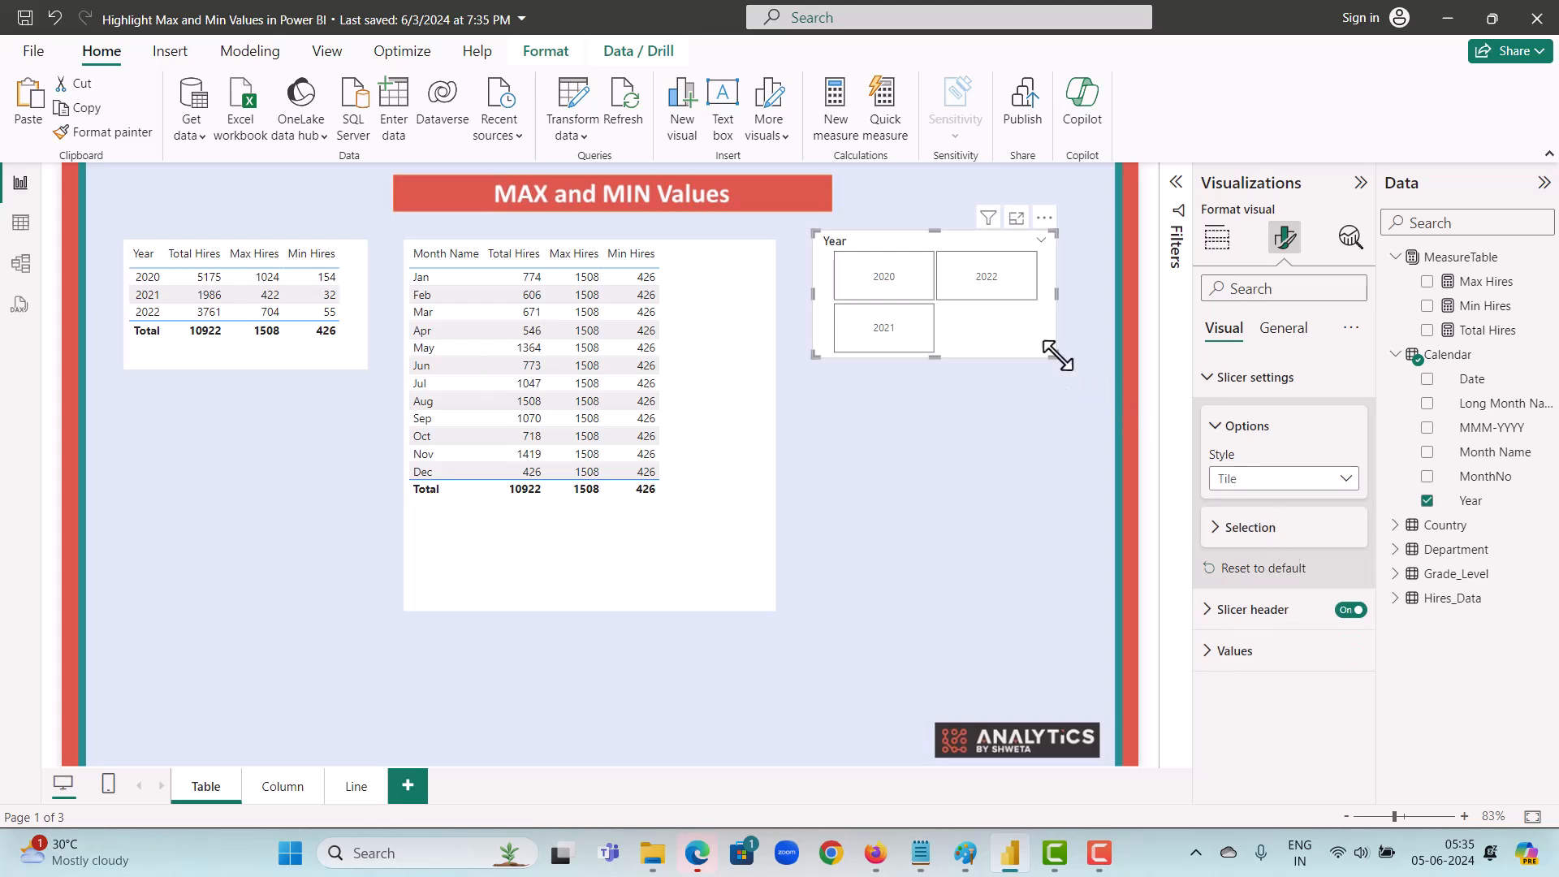
Step: Enlarge the Year slicer slightly and filter the report page to 2020
{"action": "left_click_drag", "start_coordinate": [1056, 355], "coordinate": [1095, 365]}
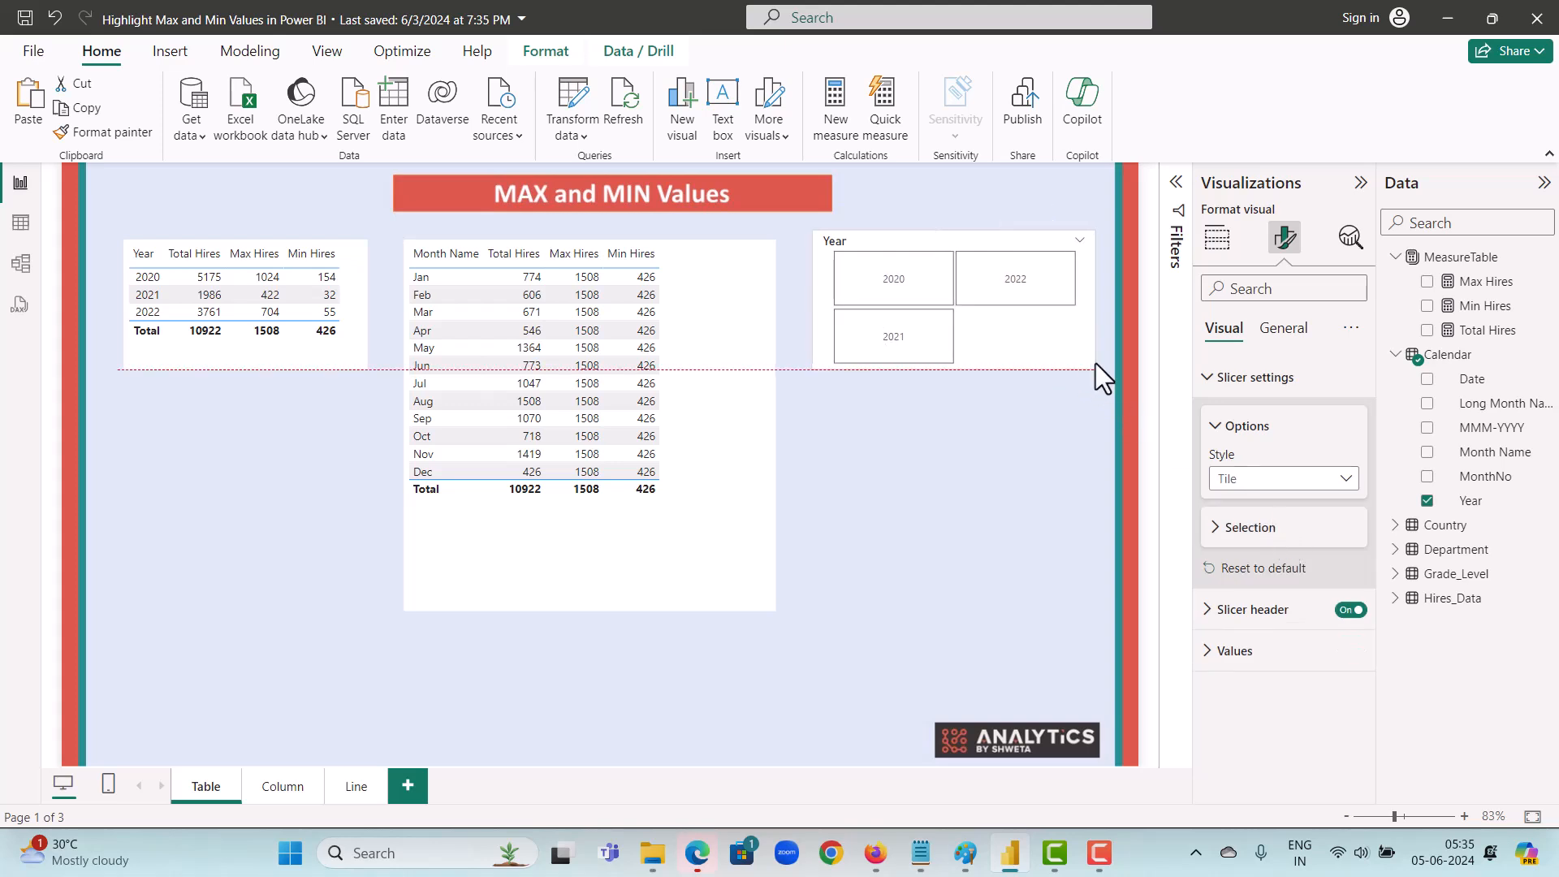
{"action": "left_click", "coordinate": [894, 280]}
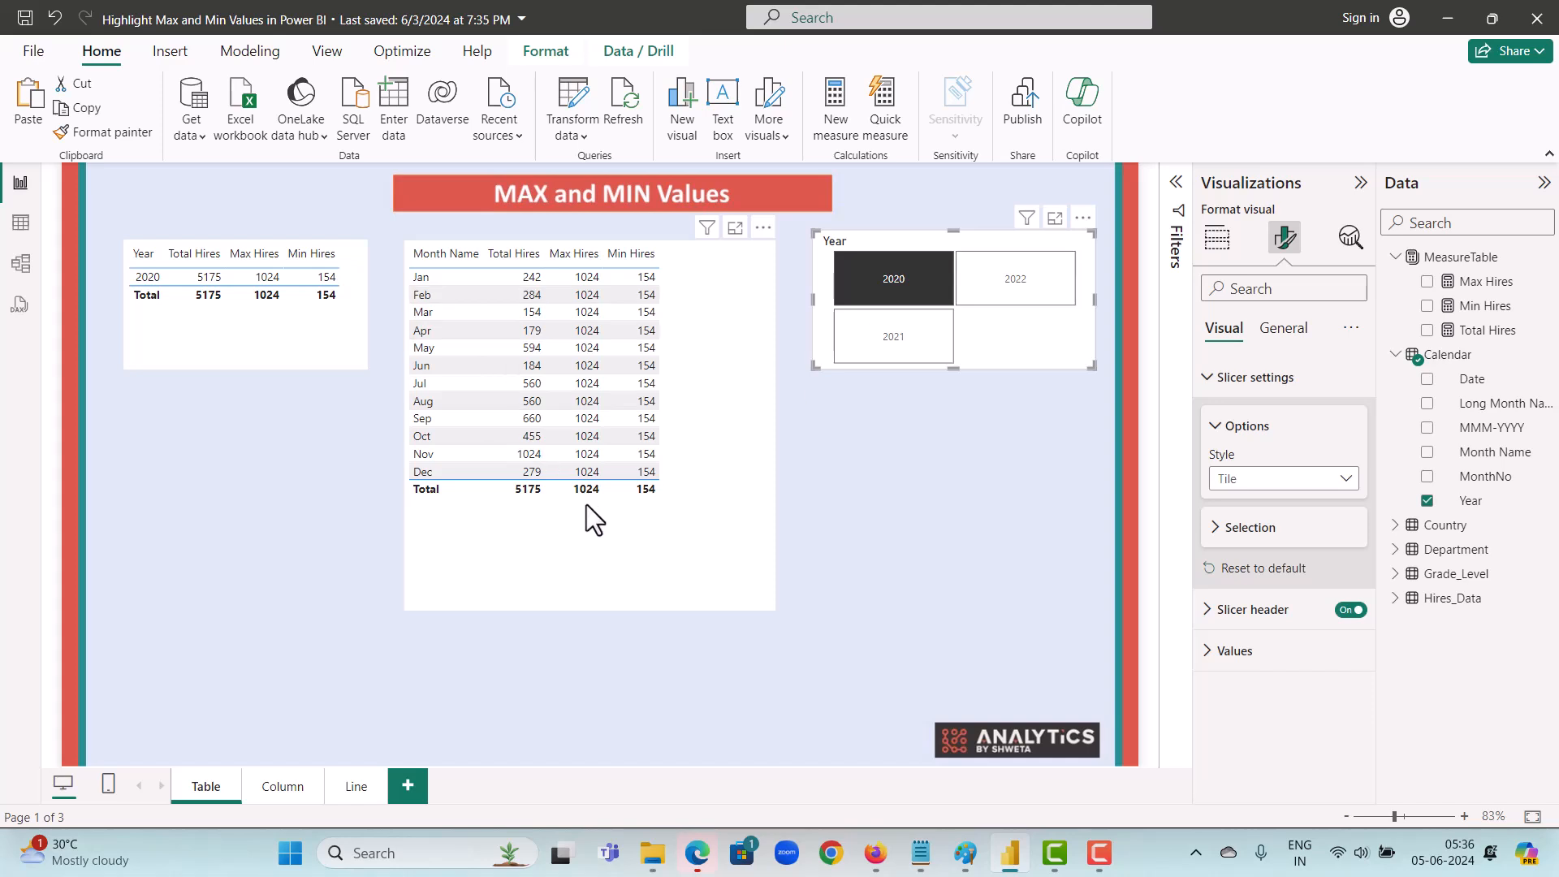
{"action": "key", "text": "ctrl+z"}
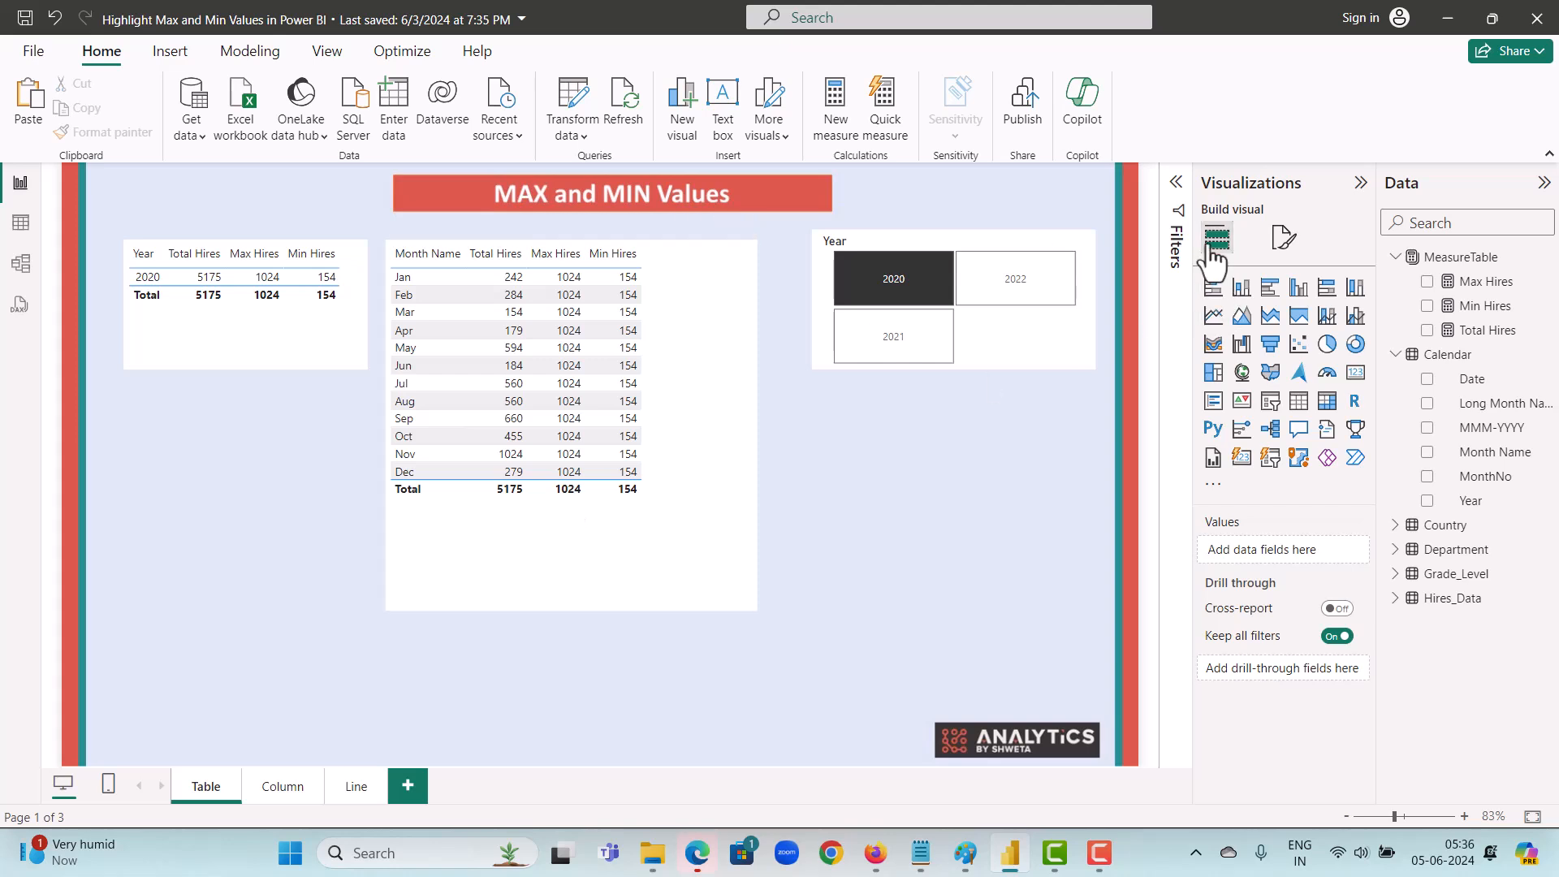
Step: Create a new measure in MeasureTable named Highlight Hires Colour and start its formula on a new line
{"action": "right_click", "coordinate": [1441, 258]}
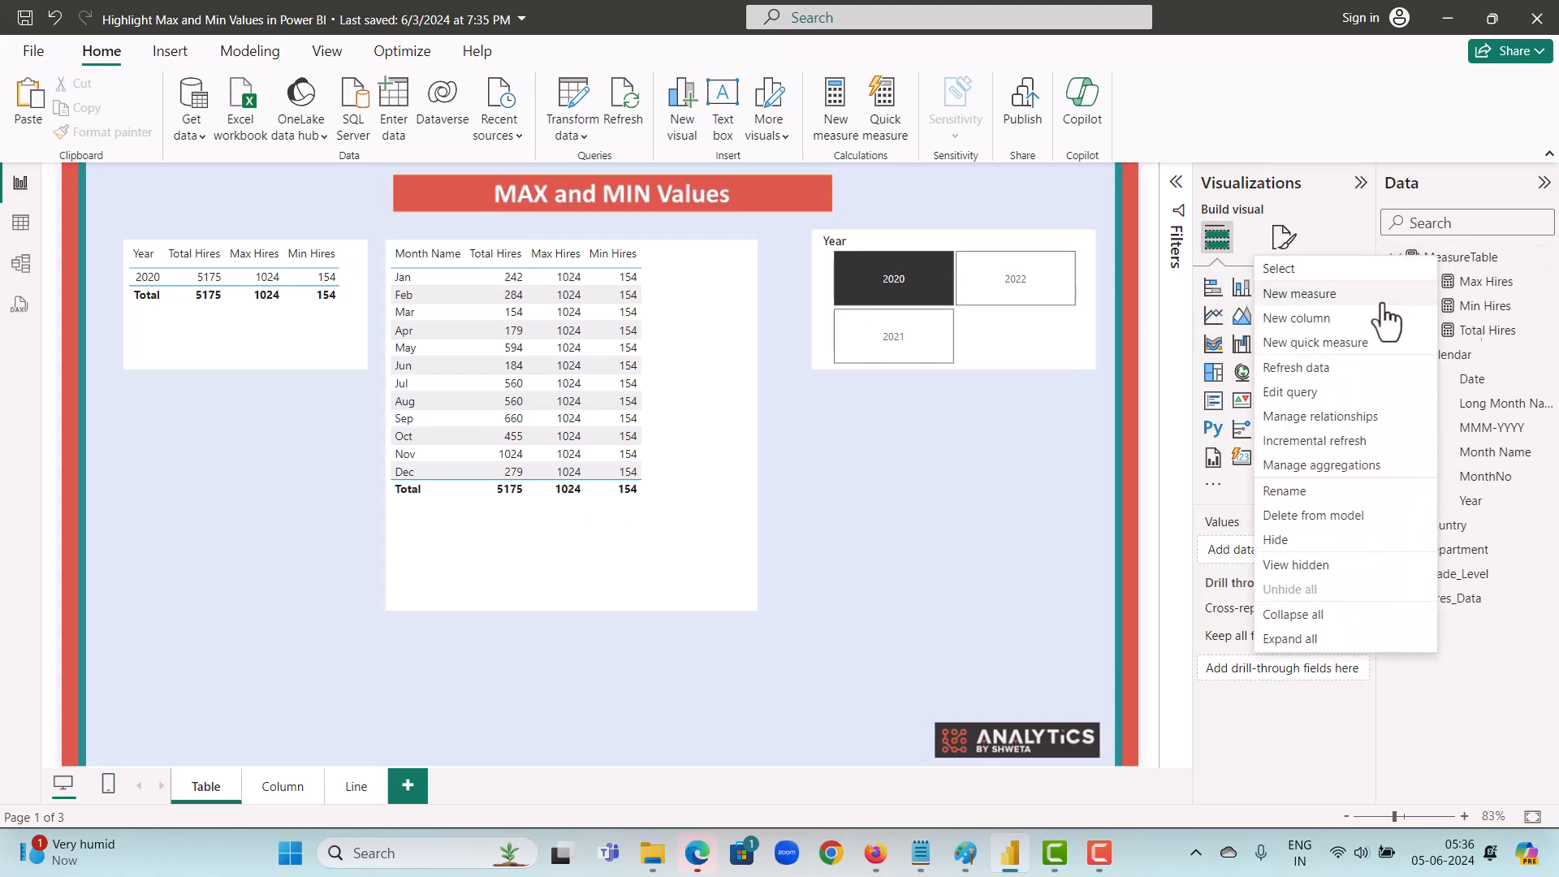
{"action": "left_click", "coordinate": [1299, 294]}
{"action": "type", "text": "Highlight Hi"}
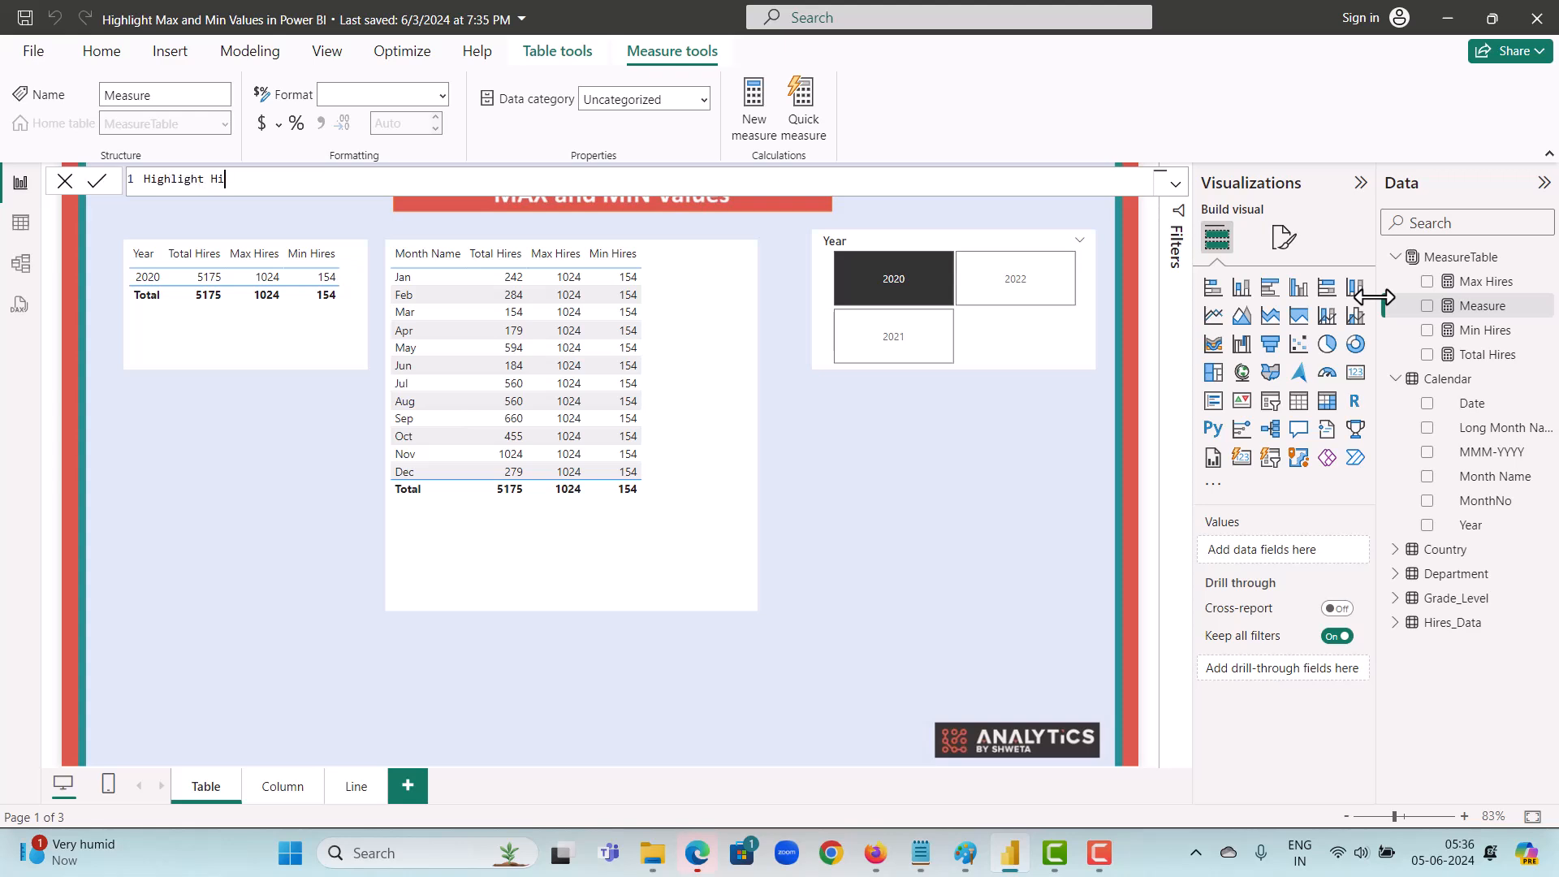
{"action": "type", "text": "res Colour "}
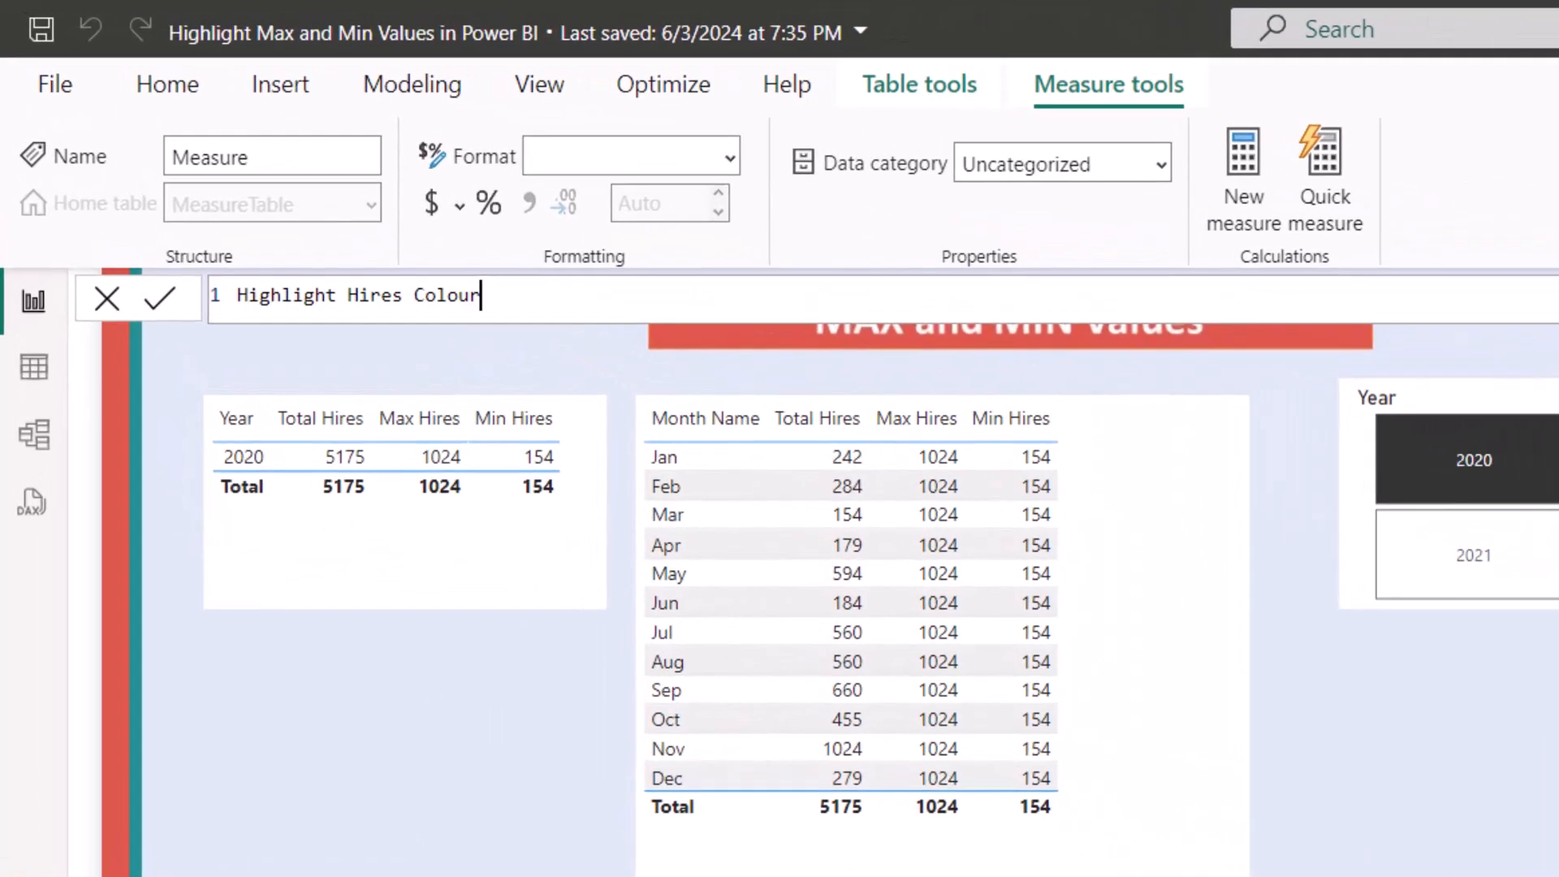
{"action": "type", "text": "="}
{"action": "key", "text": "shift+Return"}
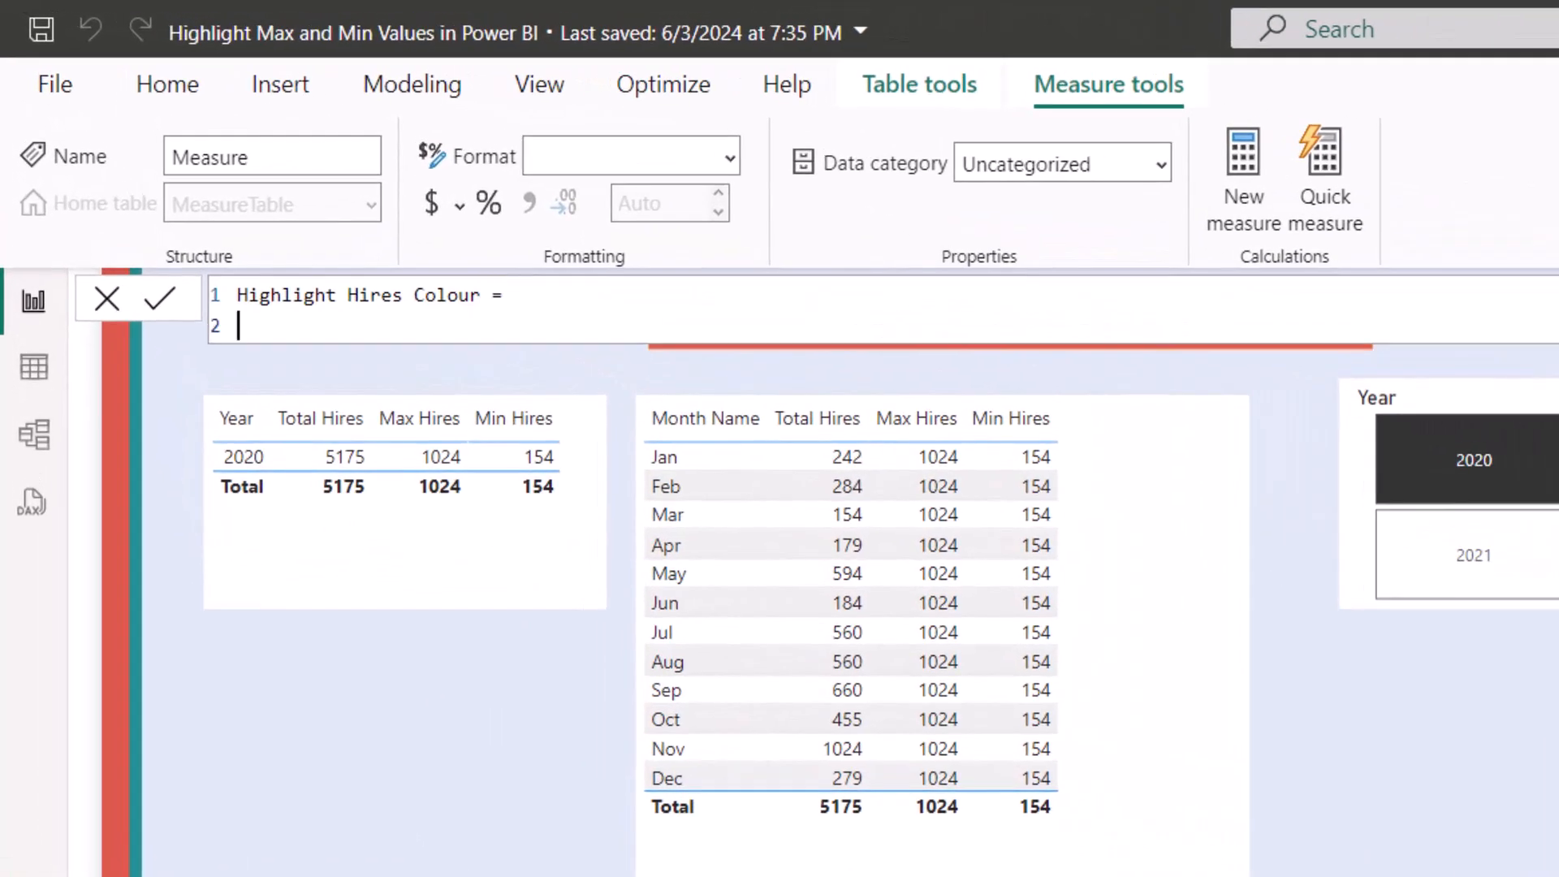
Step: Declare a variable Maxhirescount in the measure that holds [Max Hires]
{"action": "type", "text": "Var Maxhirescou"}
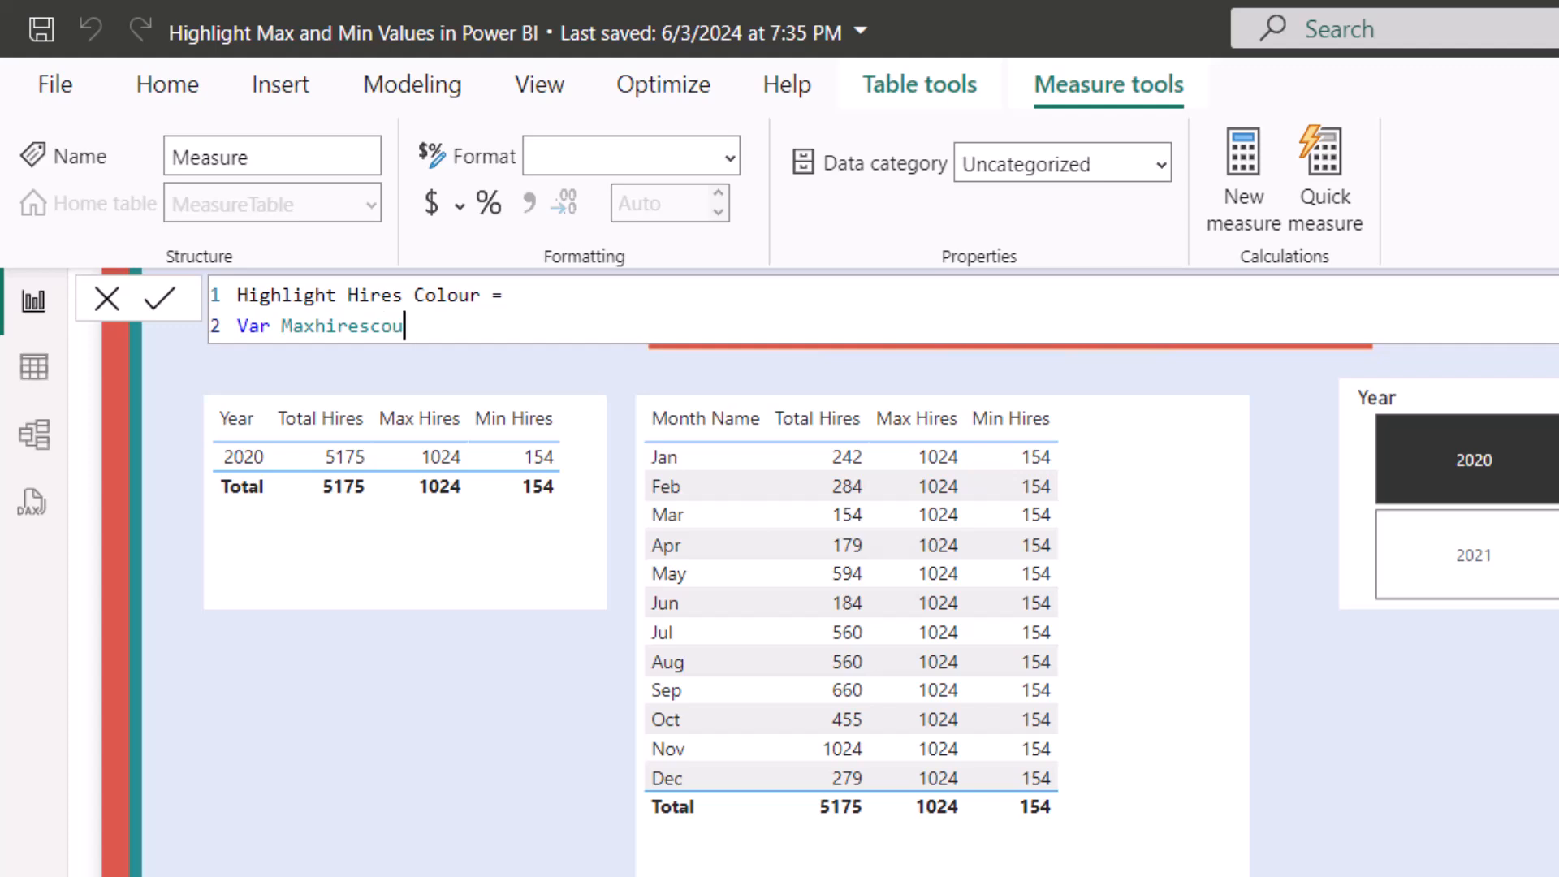
{"action": "type", "text": "nt =[M"}
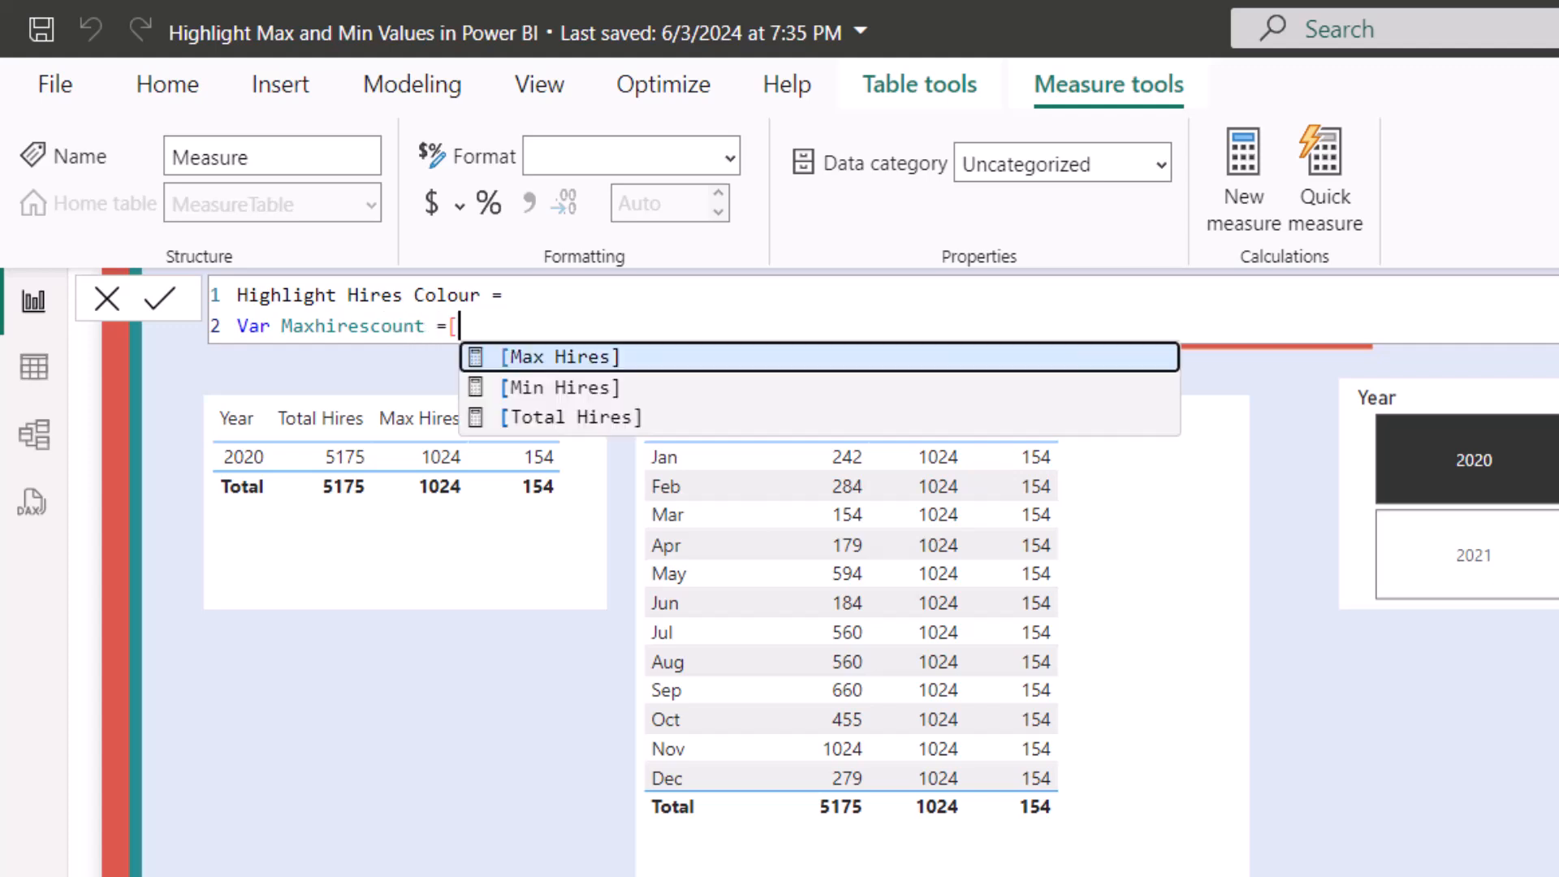
{"action": "key", "text": "Tab"}
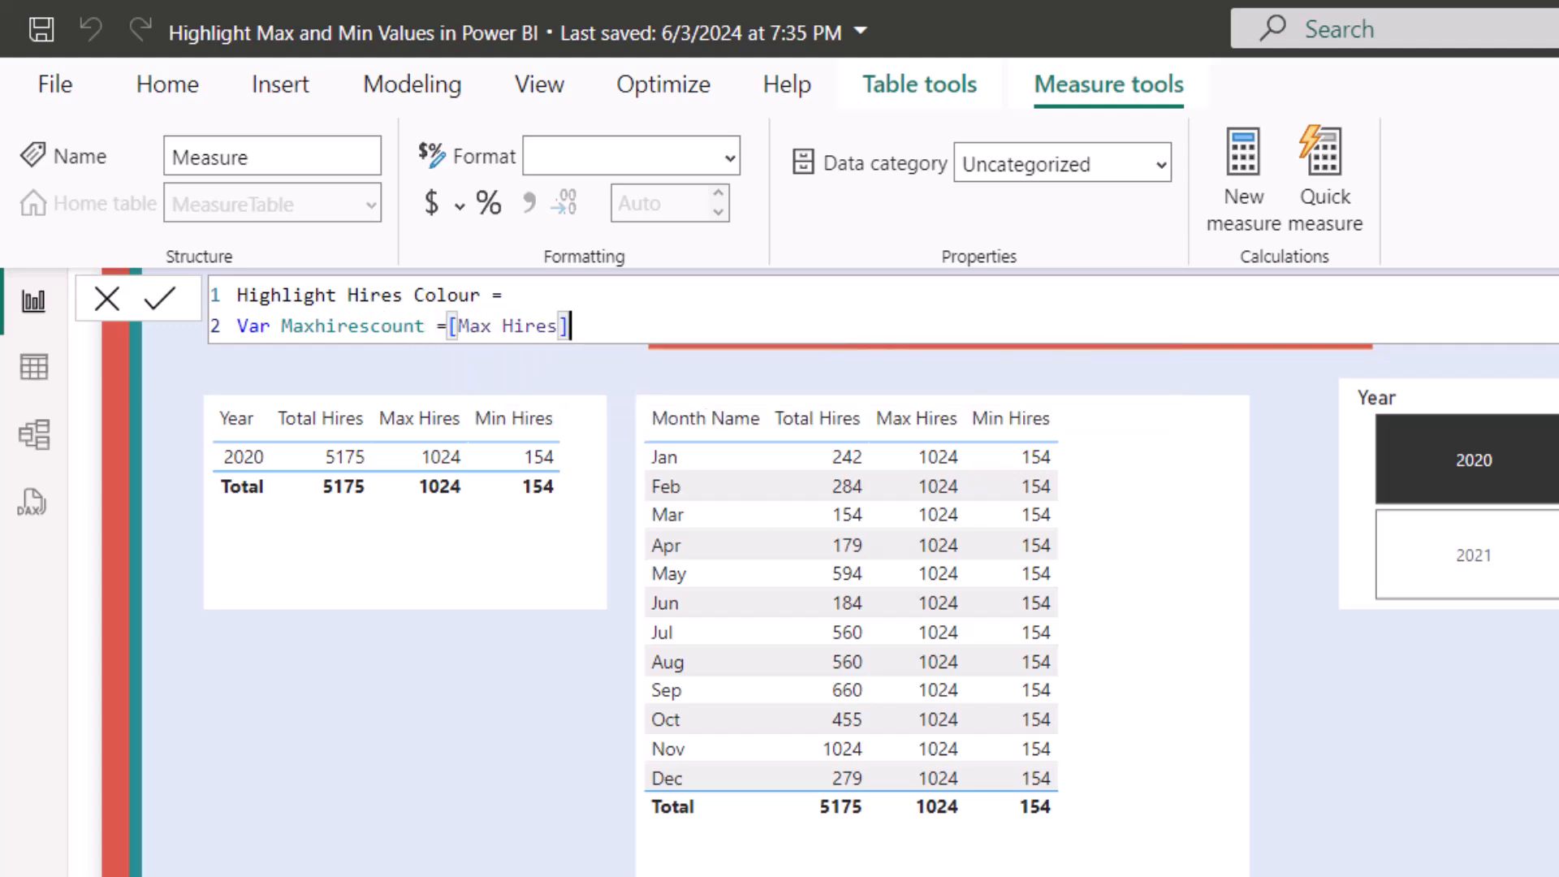
{"action": "key", "text": "shift+Return"}
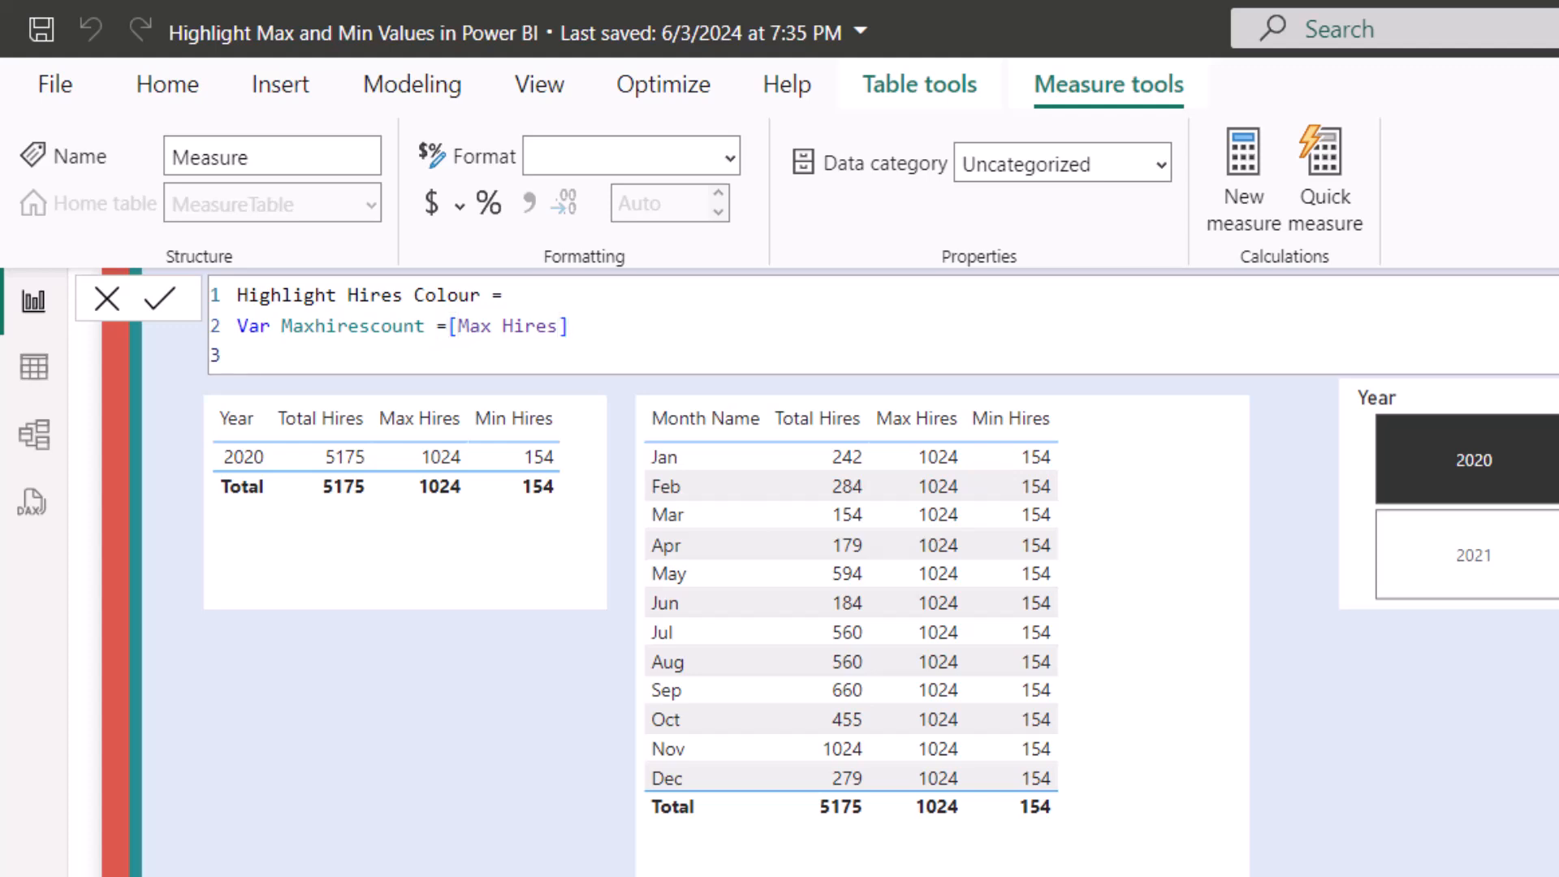
Step: Declare a second variable Minhirescount that holds [Min Hires]
{"action": "type", "text": "Var Minhiresco"}
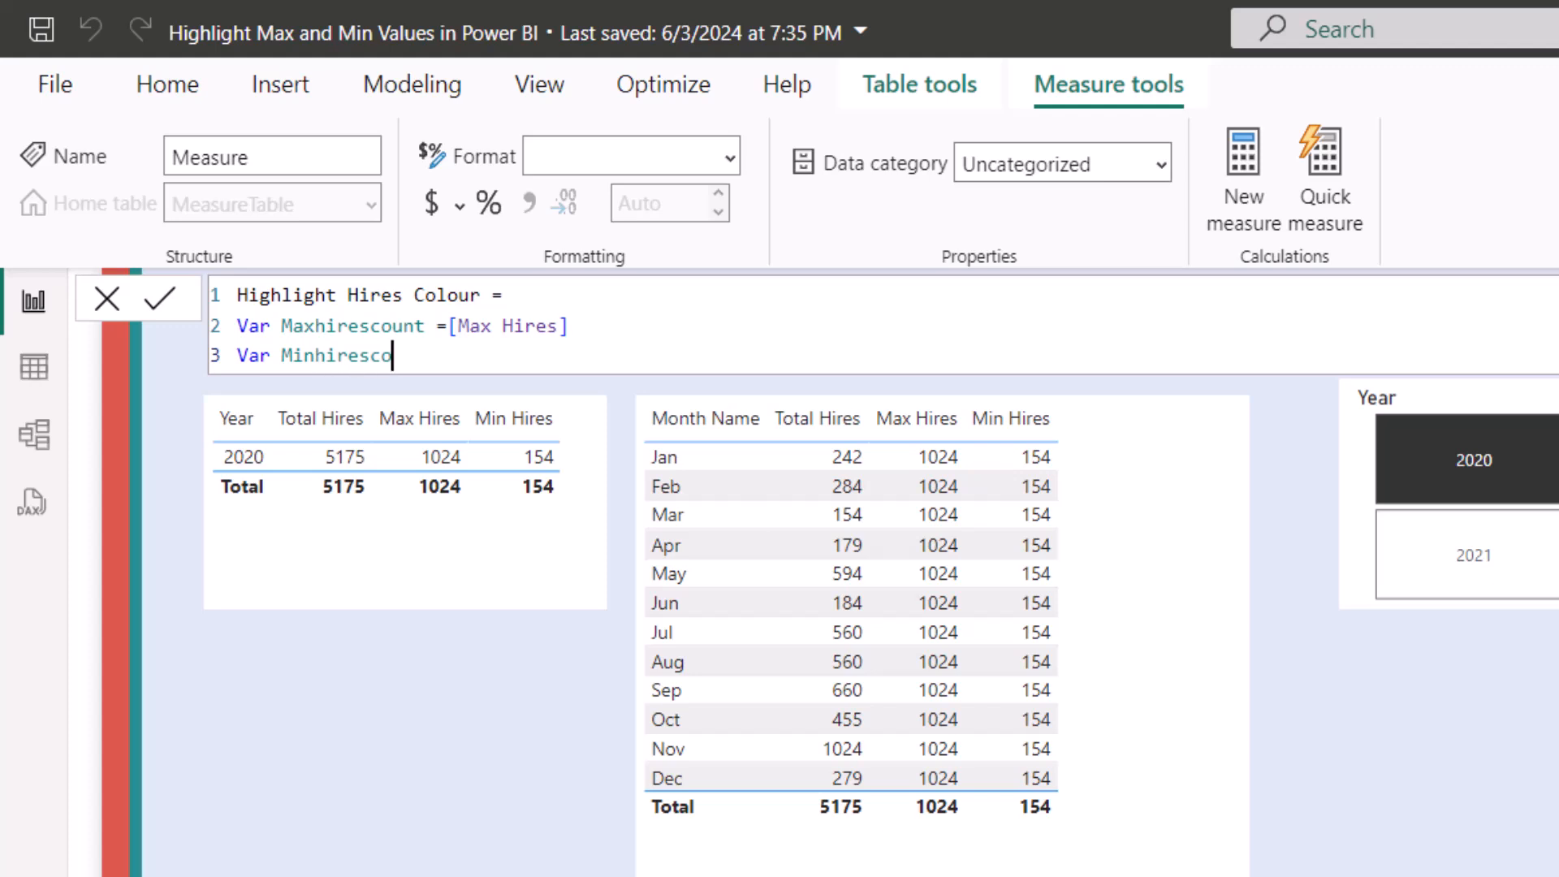
{"action": "type", "text": "unt = ["}
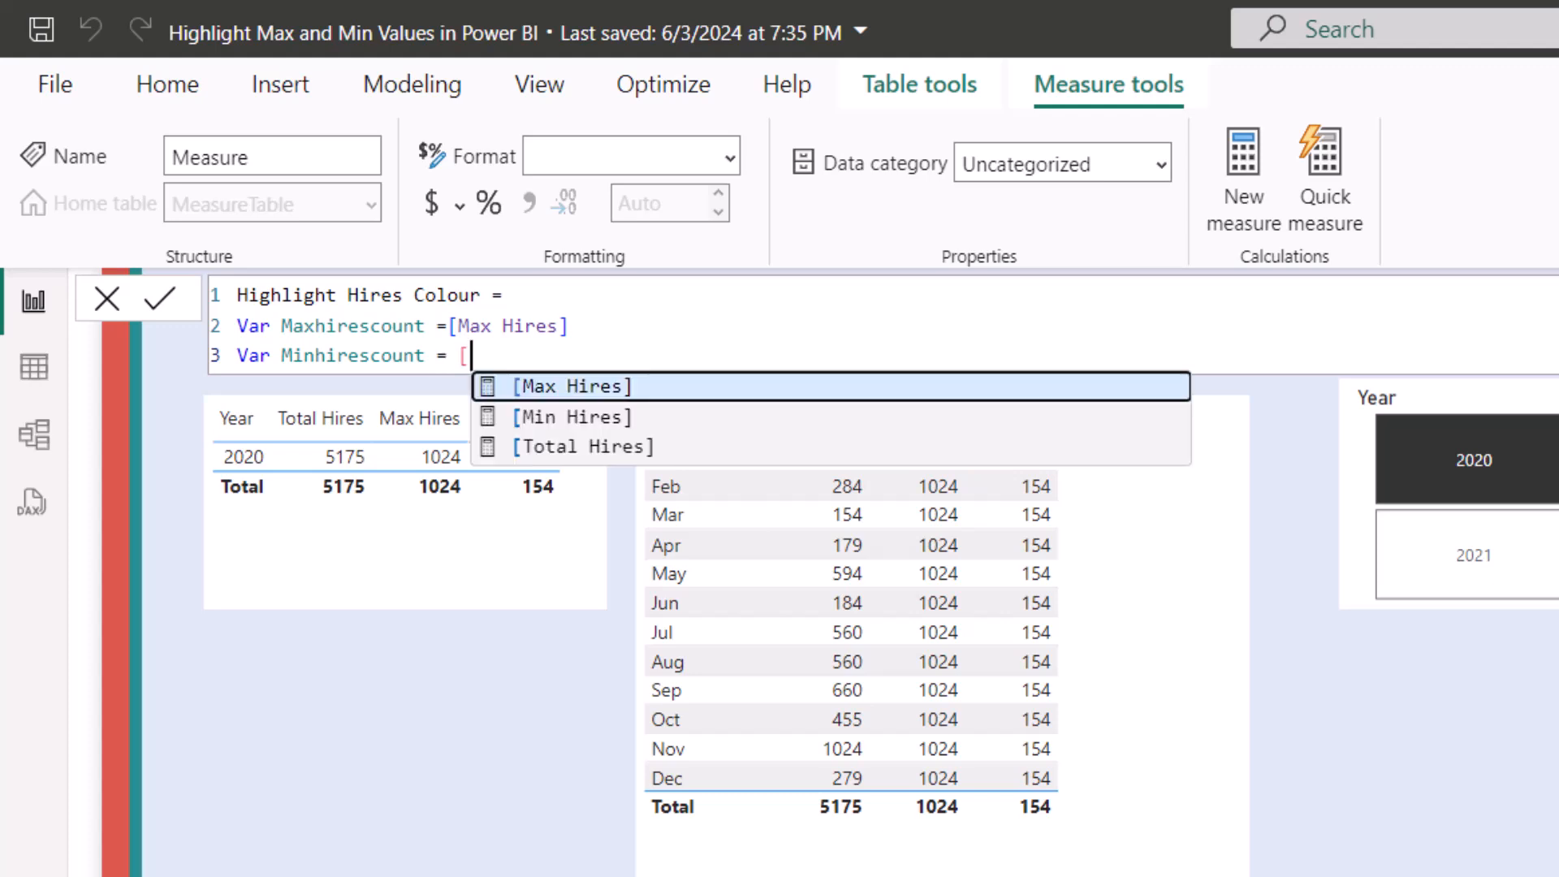
{"action": "key", "text": "Down"}
{"action": "key", "text": "Tab"}
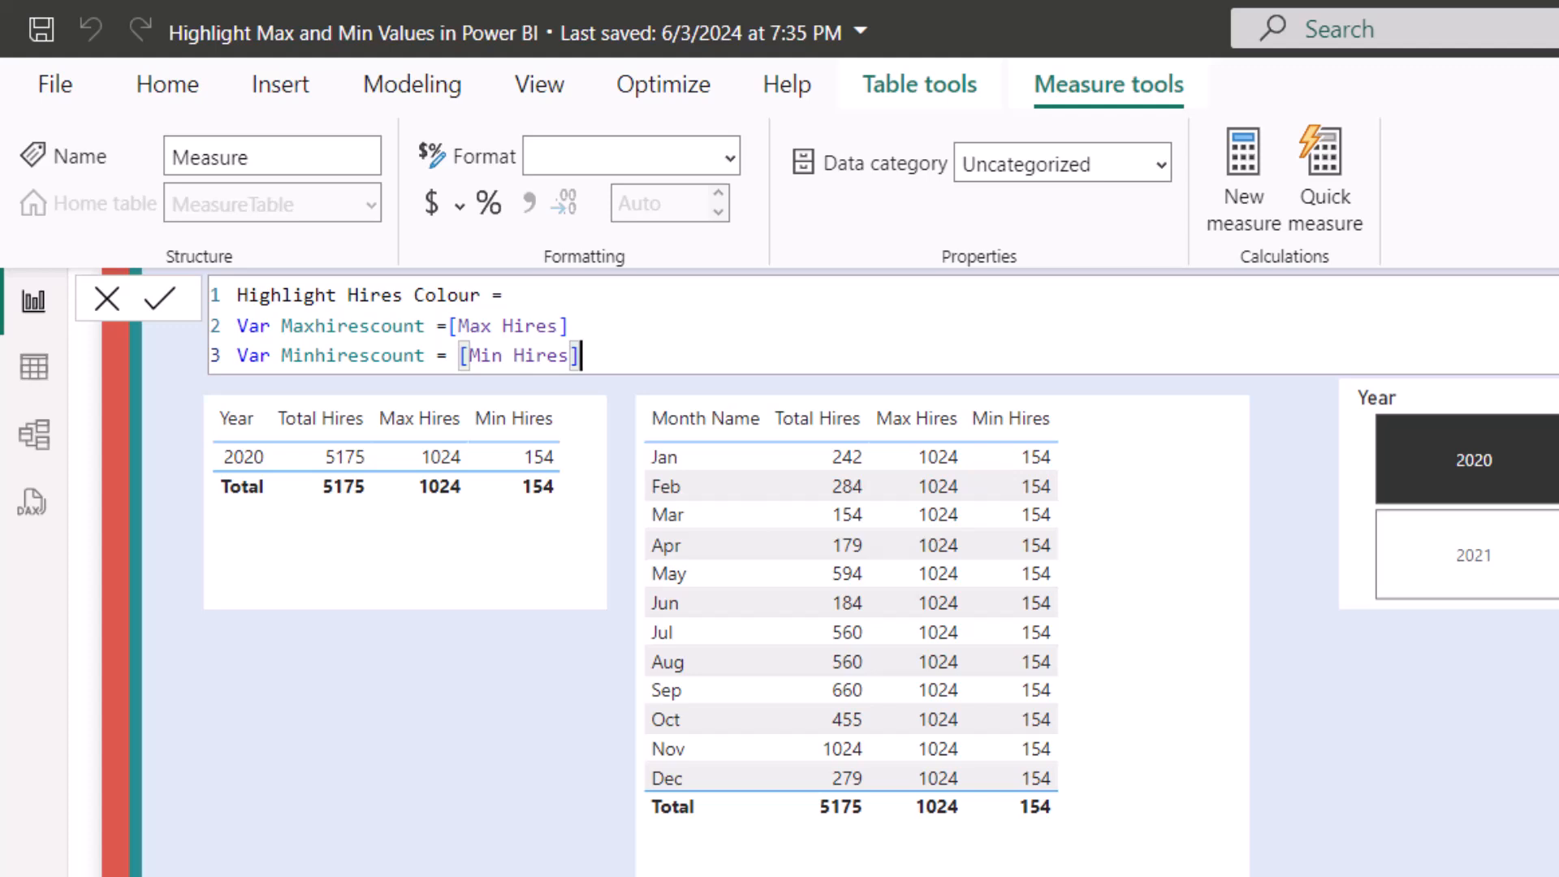
{"action": "key", "text": "shift+Return"}
Step: Add a RETURN line below the two variable declarations
{"action": "type", "text": "Sw"}
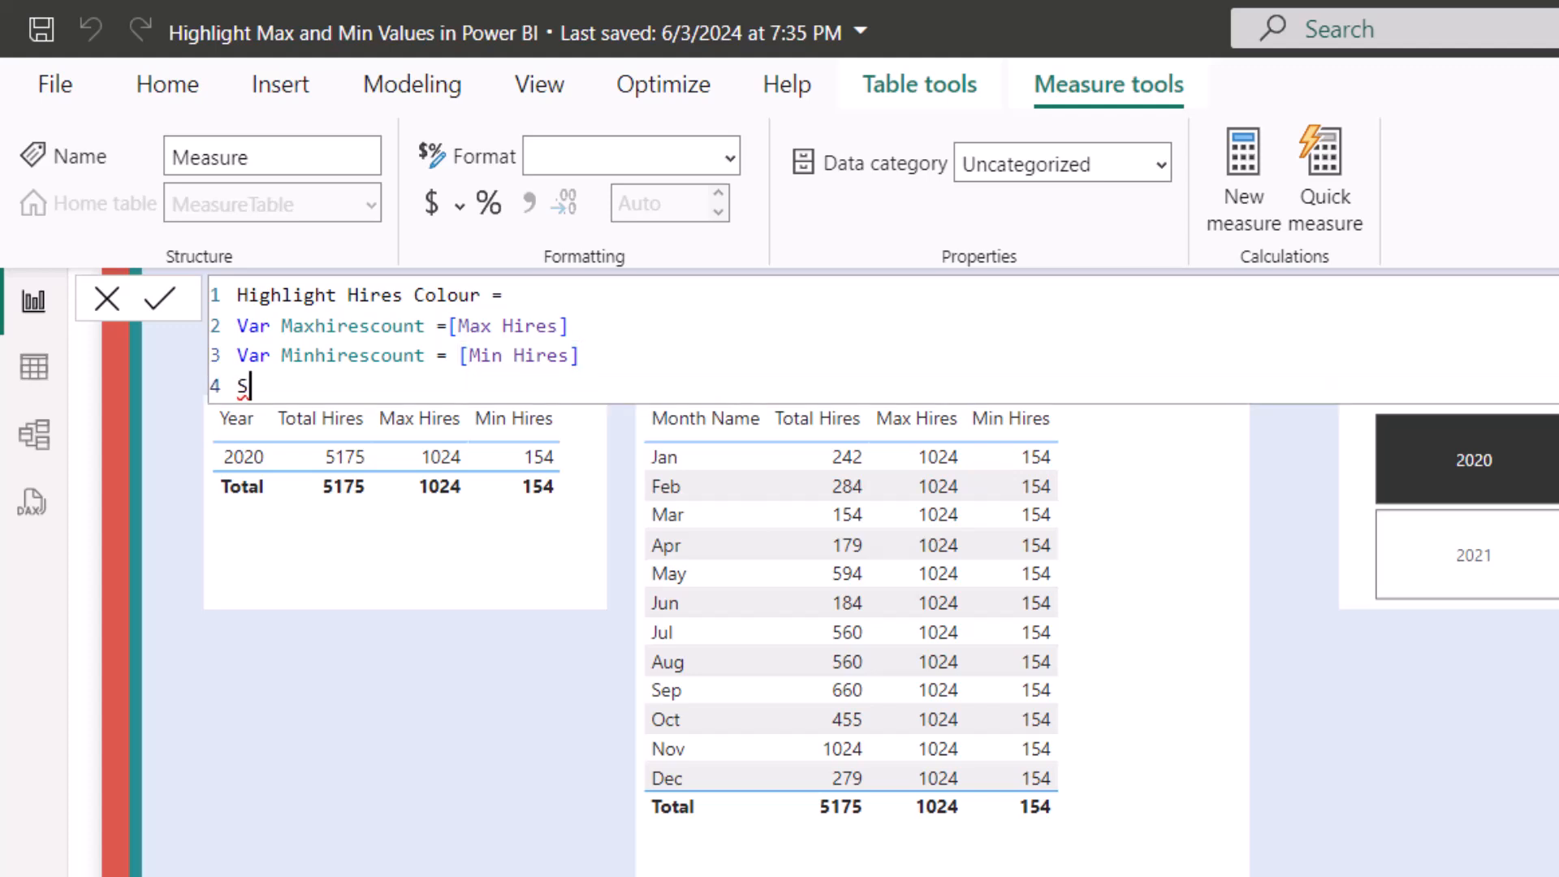
{"action": "key", "text": "BackSpace"}
{"action": "key", "text": "BackSpace"}
{"action": "type", "text": "Re"}
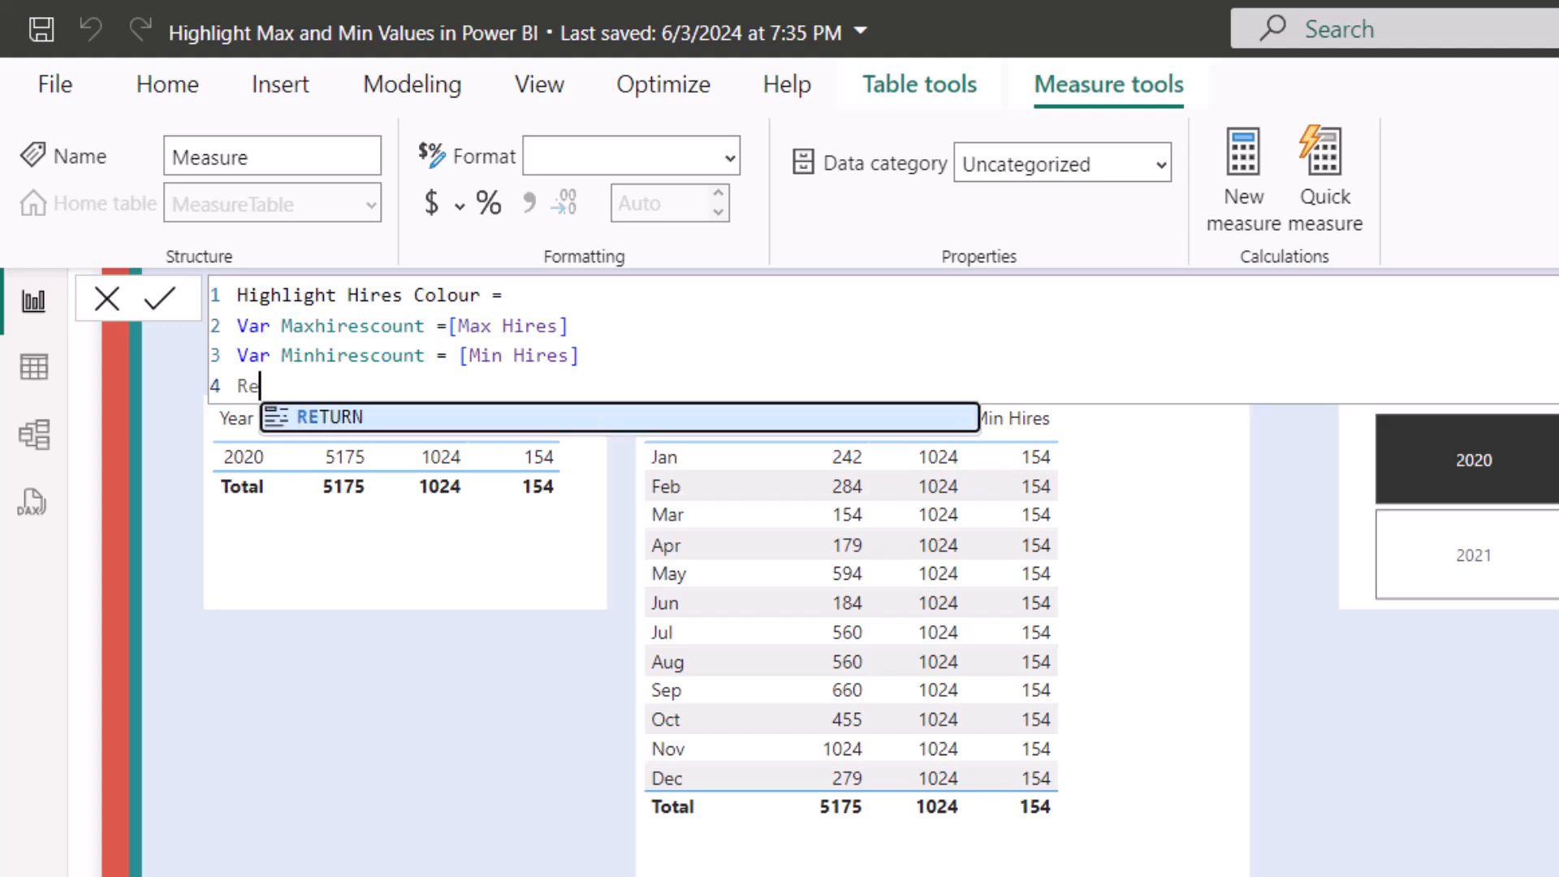
{"action": "key", "text": "Tab"}
{"action": "key", "text": "Return"}
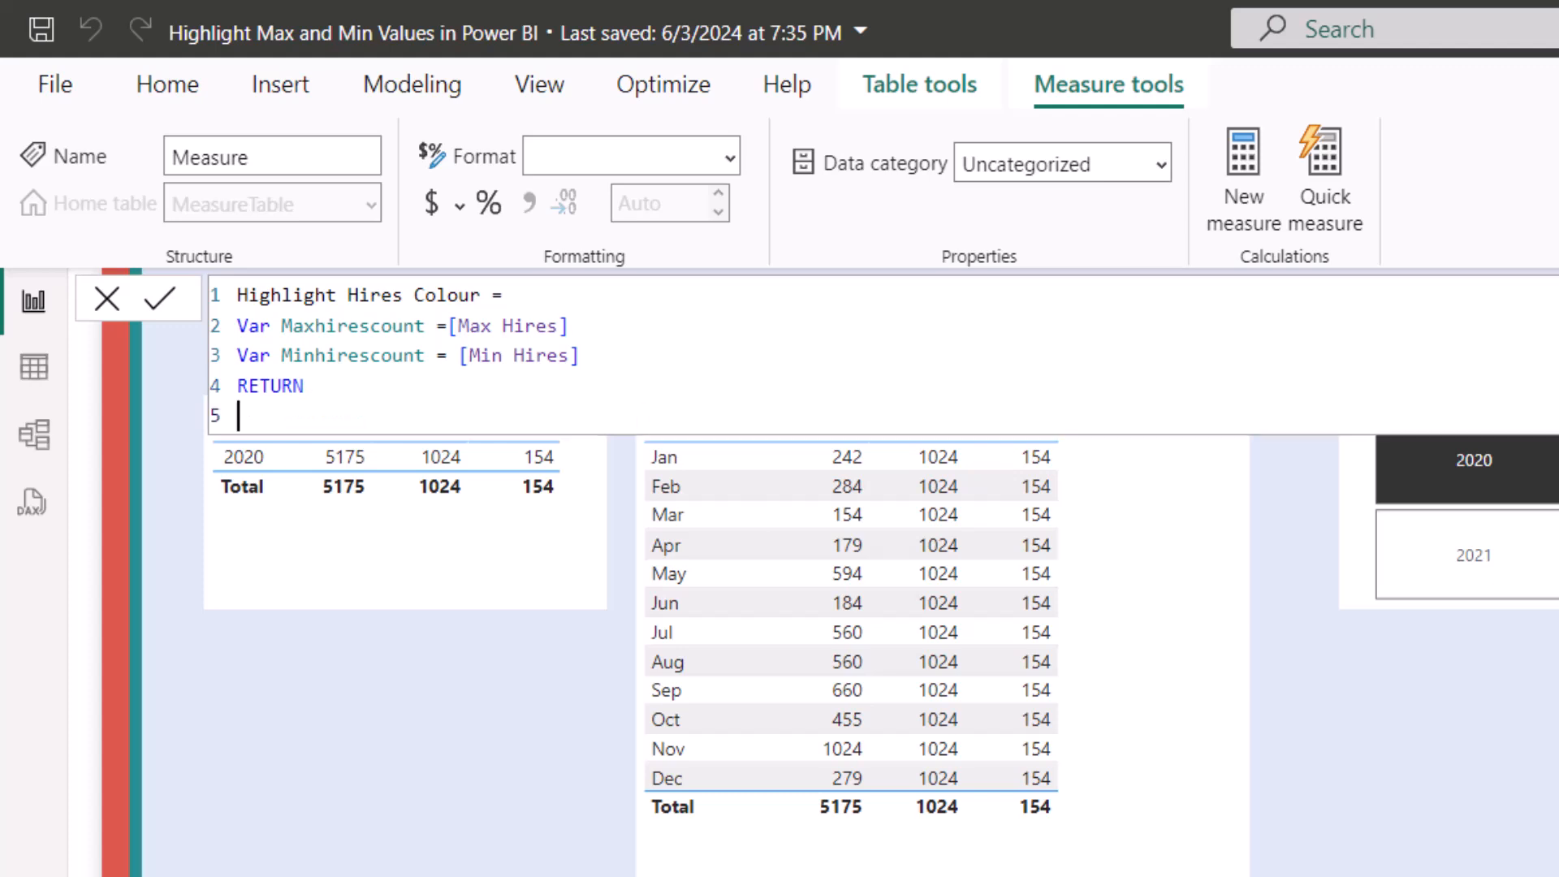
Step: Begin the returned expression with a SWITCH function that evaluates TRUE()
{"action": "type", "text": "Sw"}
{"action": "key", "text": "Tab"}
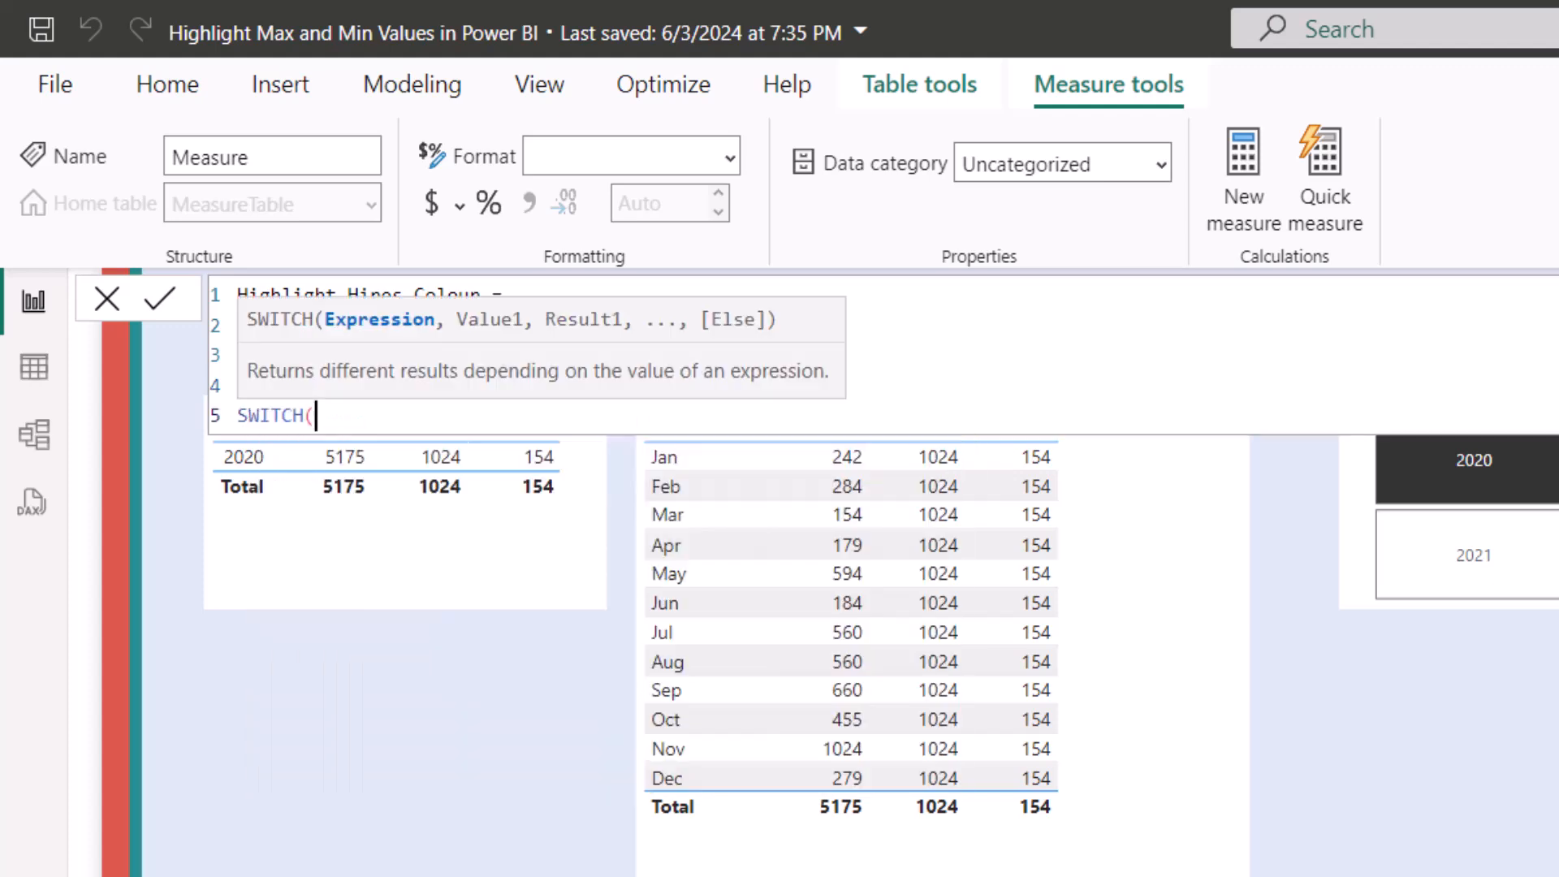
{"action": "type", "text": "Tr"}
{"action": "key", "text": "Down"}
{"action": "key", "text": "Down"}
{"action": "key", "text": "Tab"}
{"action": "type", "text": "),"}
{"action": "key", "text": "Return"}
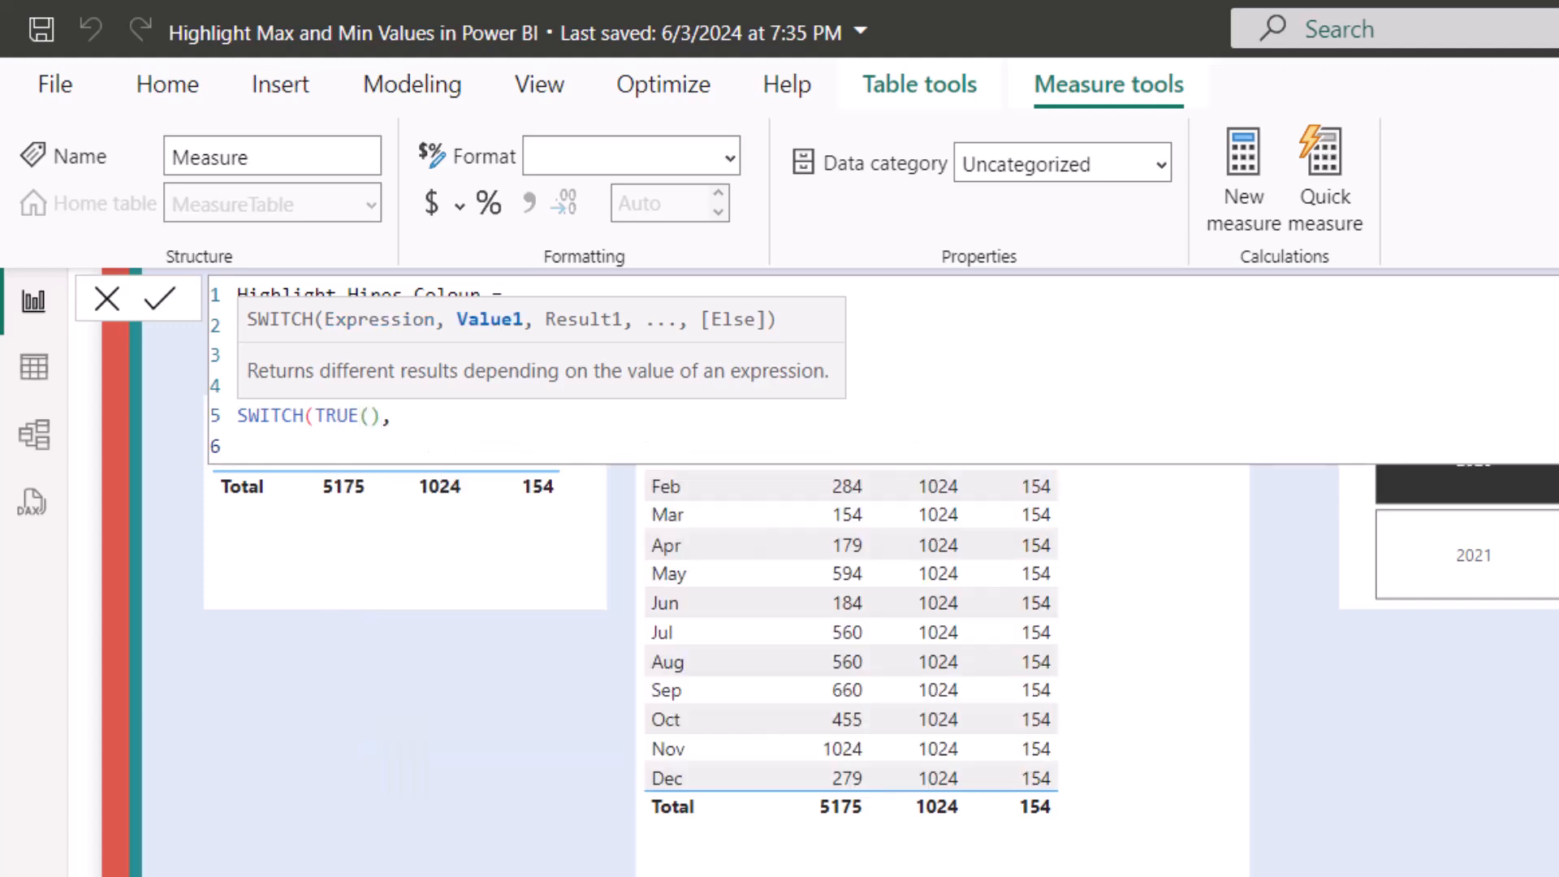
Step: Add the first SWITCH condition, [Total Hires]=Maxhirescount, with "Deep Sky Blue" as its result
{"action": "type", "text": "["}
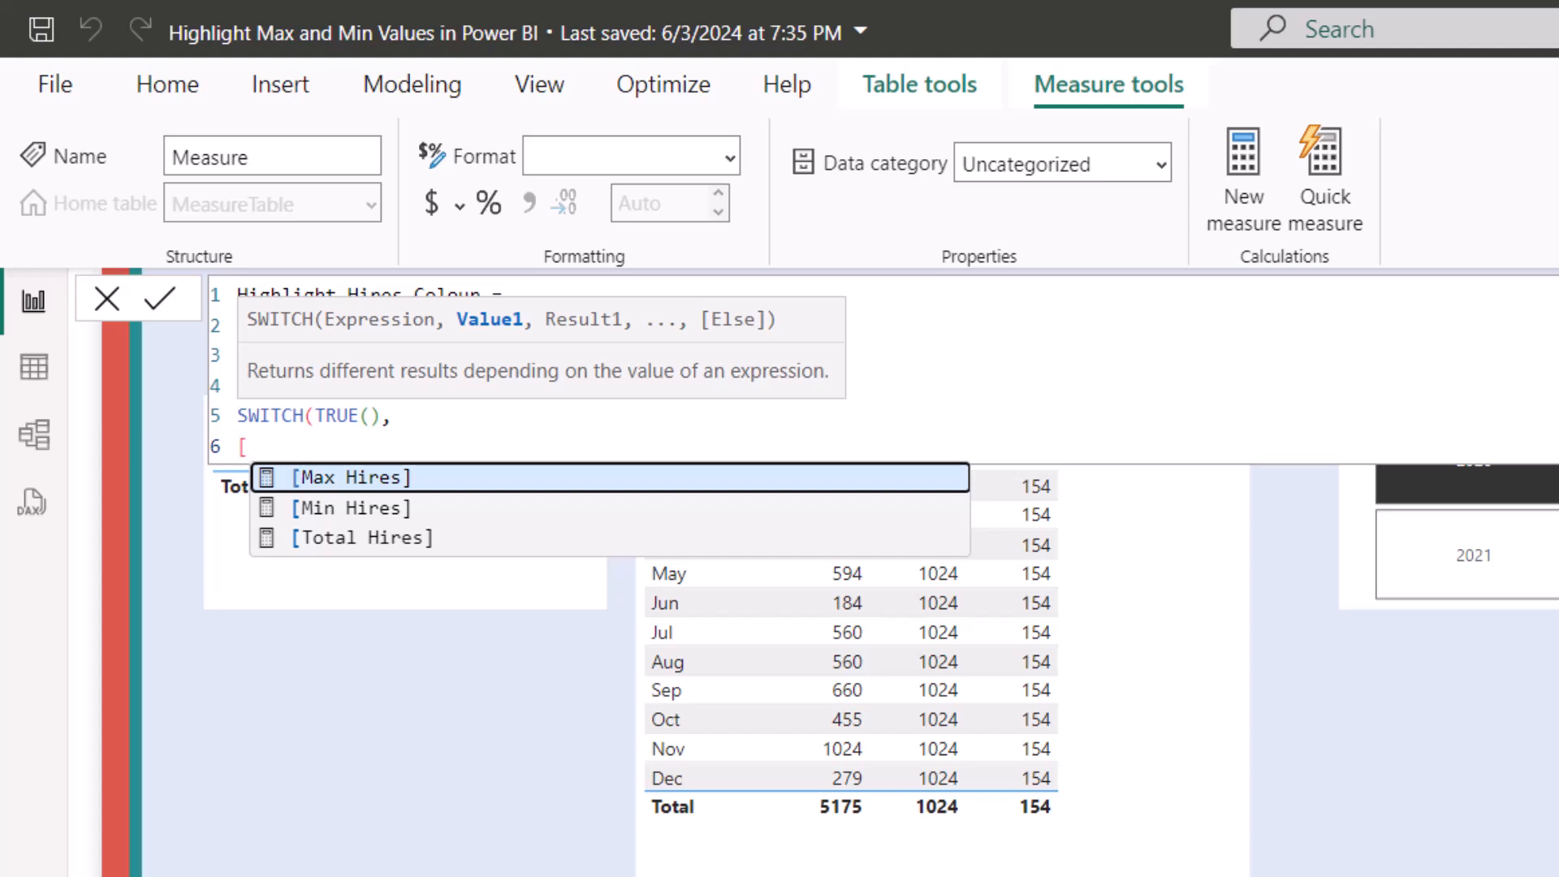
{"action": "key", "text": "Down"}
{"action": "key", "text": "Down"}
{"action": "key", "text": "Tab"}
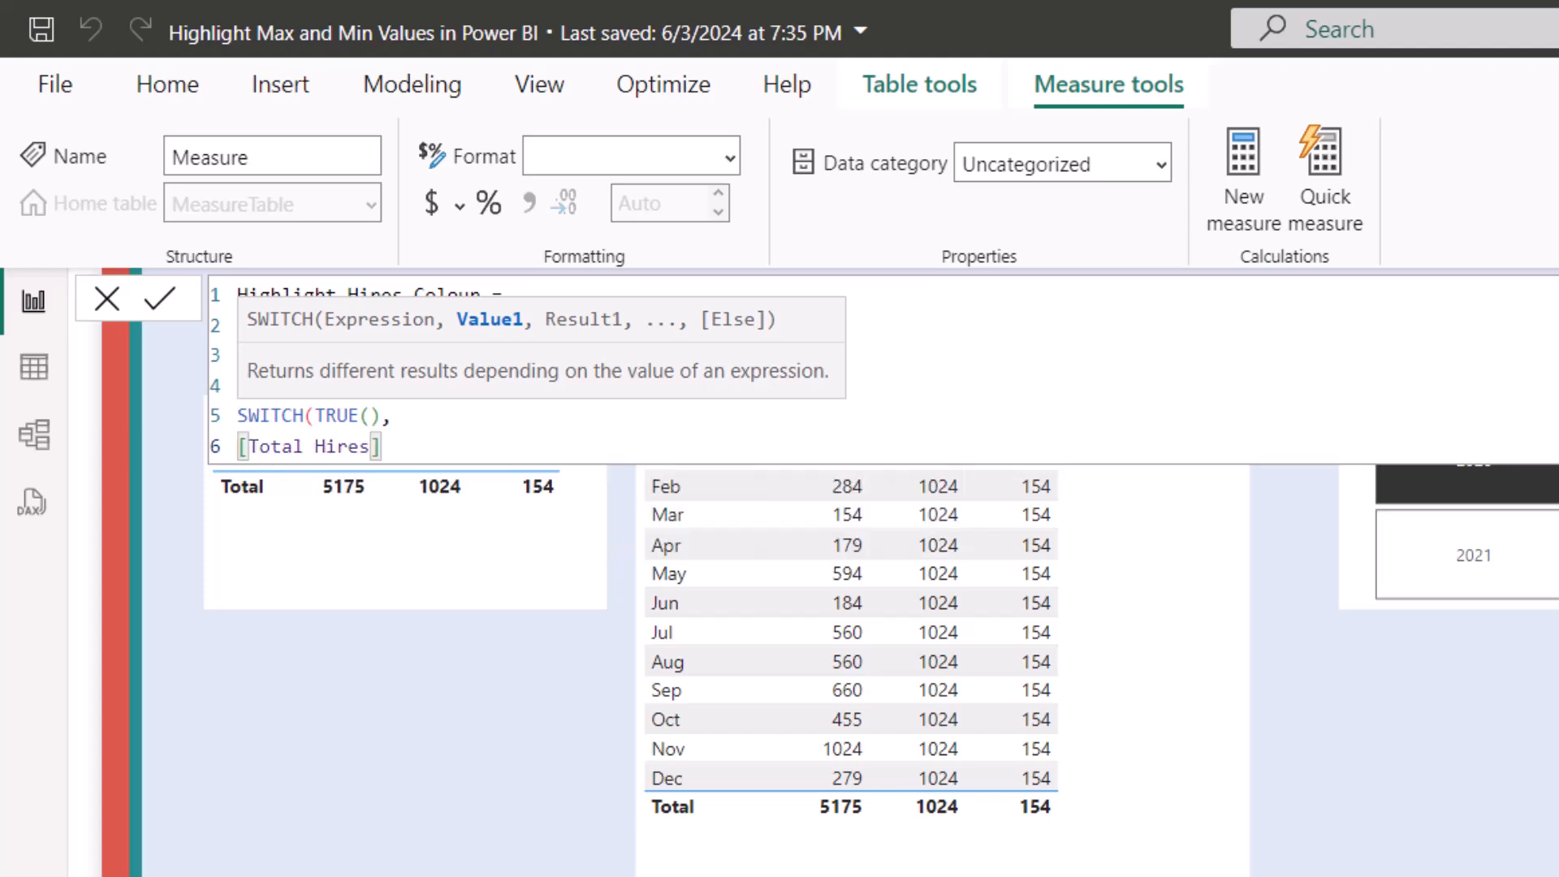
{"action": "type", "text": "=max"}
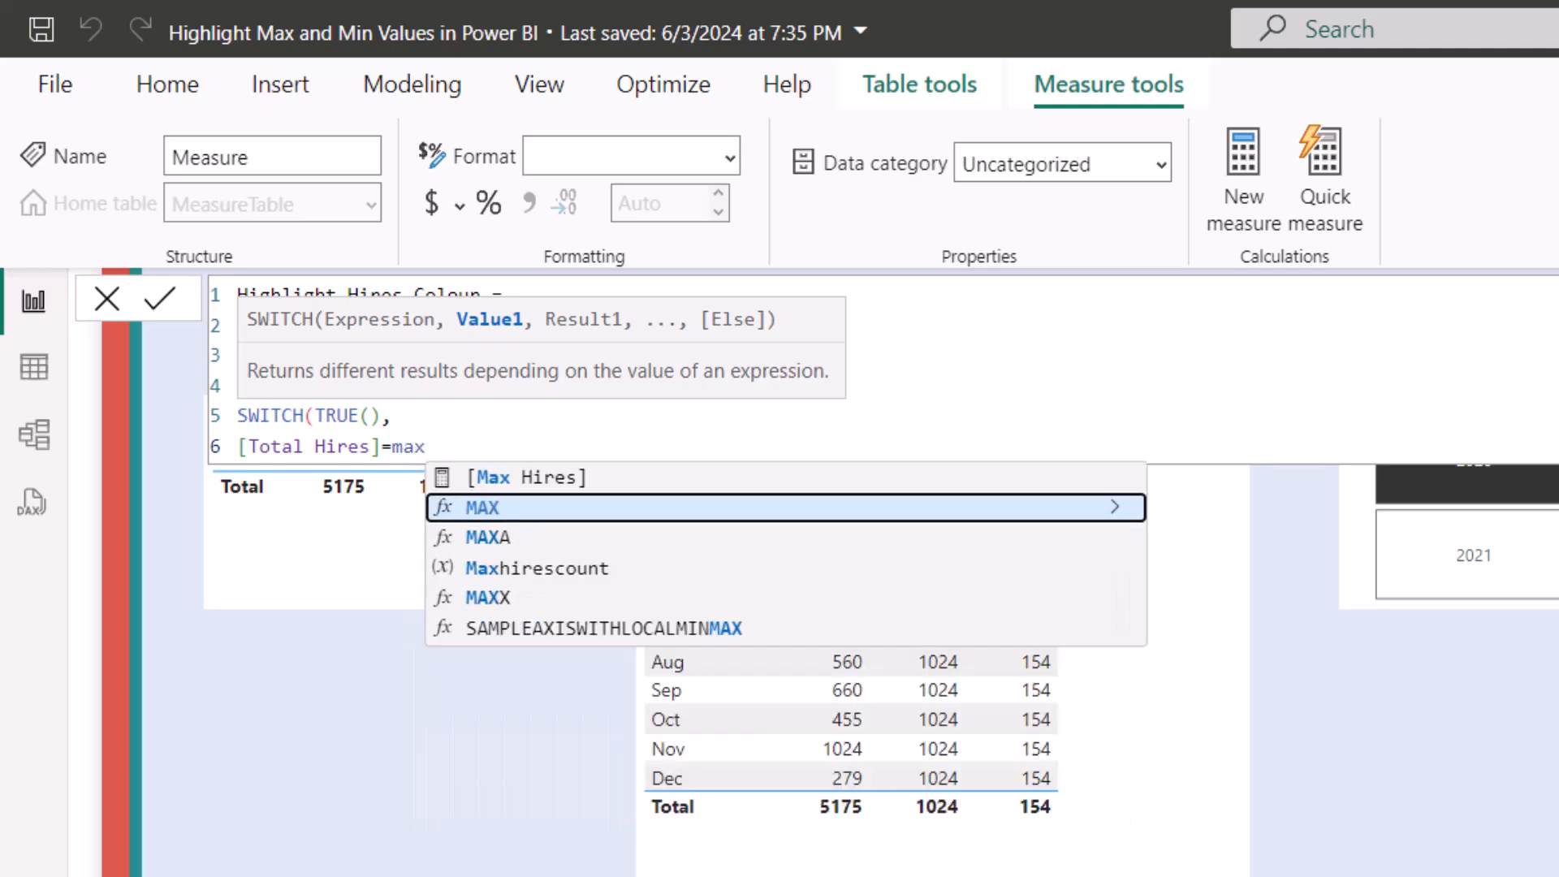
{"action": "key", "text": "Down"}
{"action": "key", "text": "Down"}
{"action": "key", "text": "Tab"}
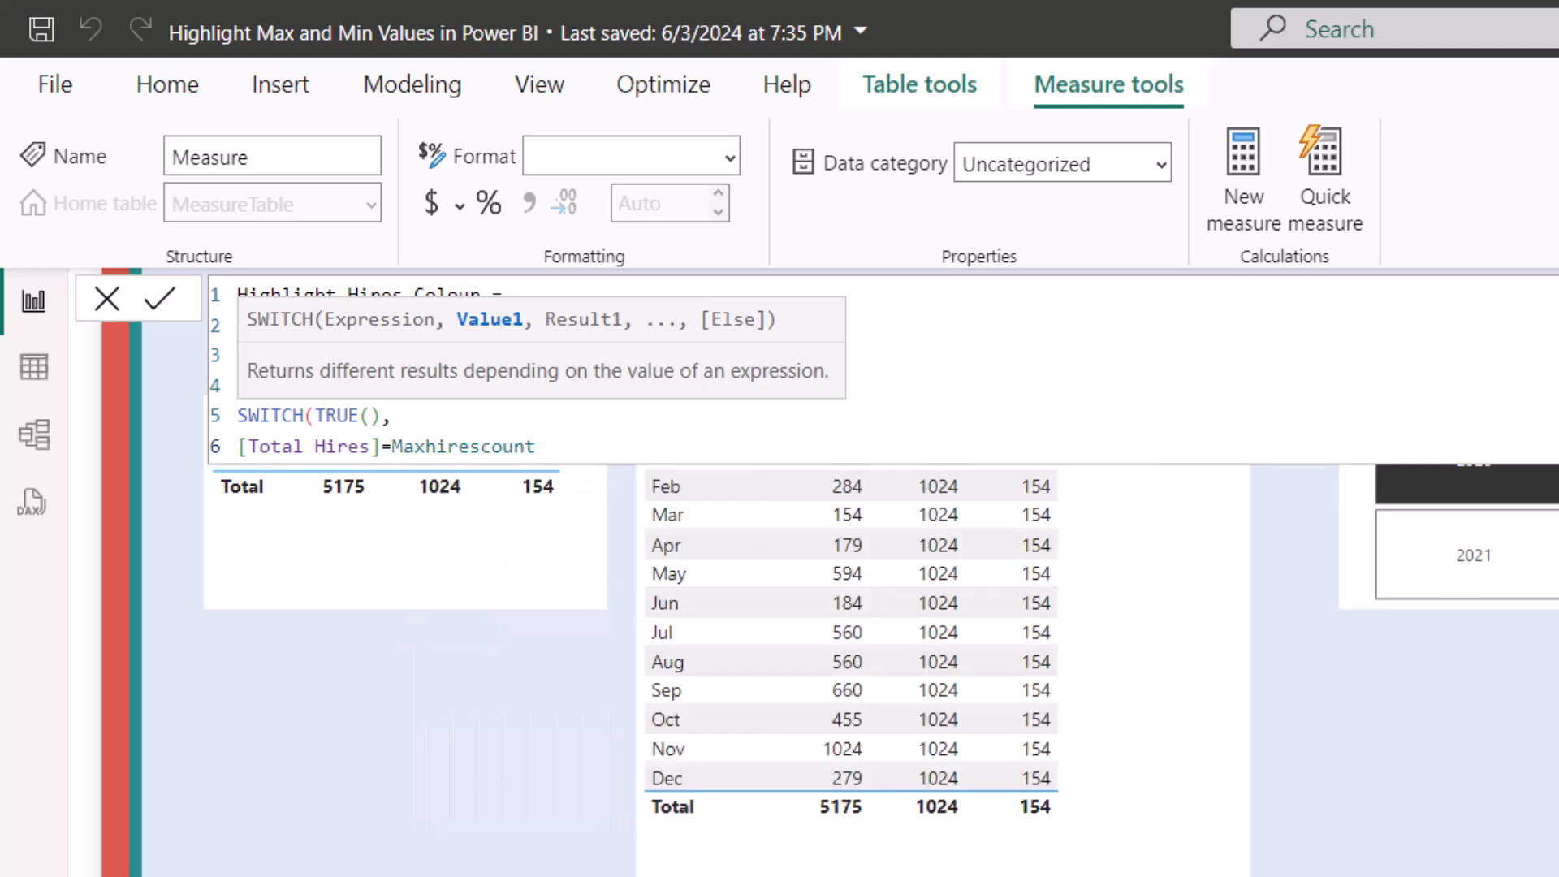
{"action": "type", "text": ",\"Dee"}
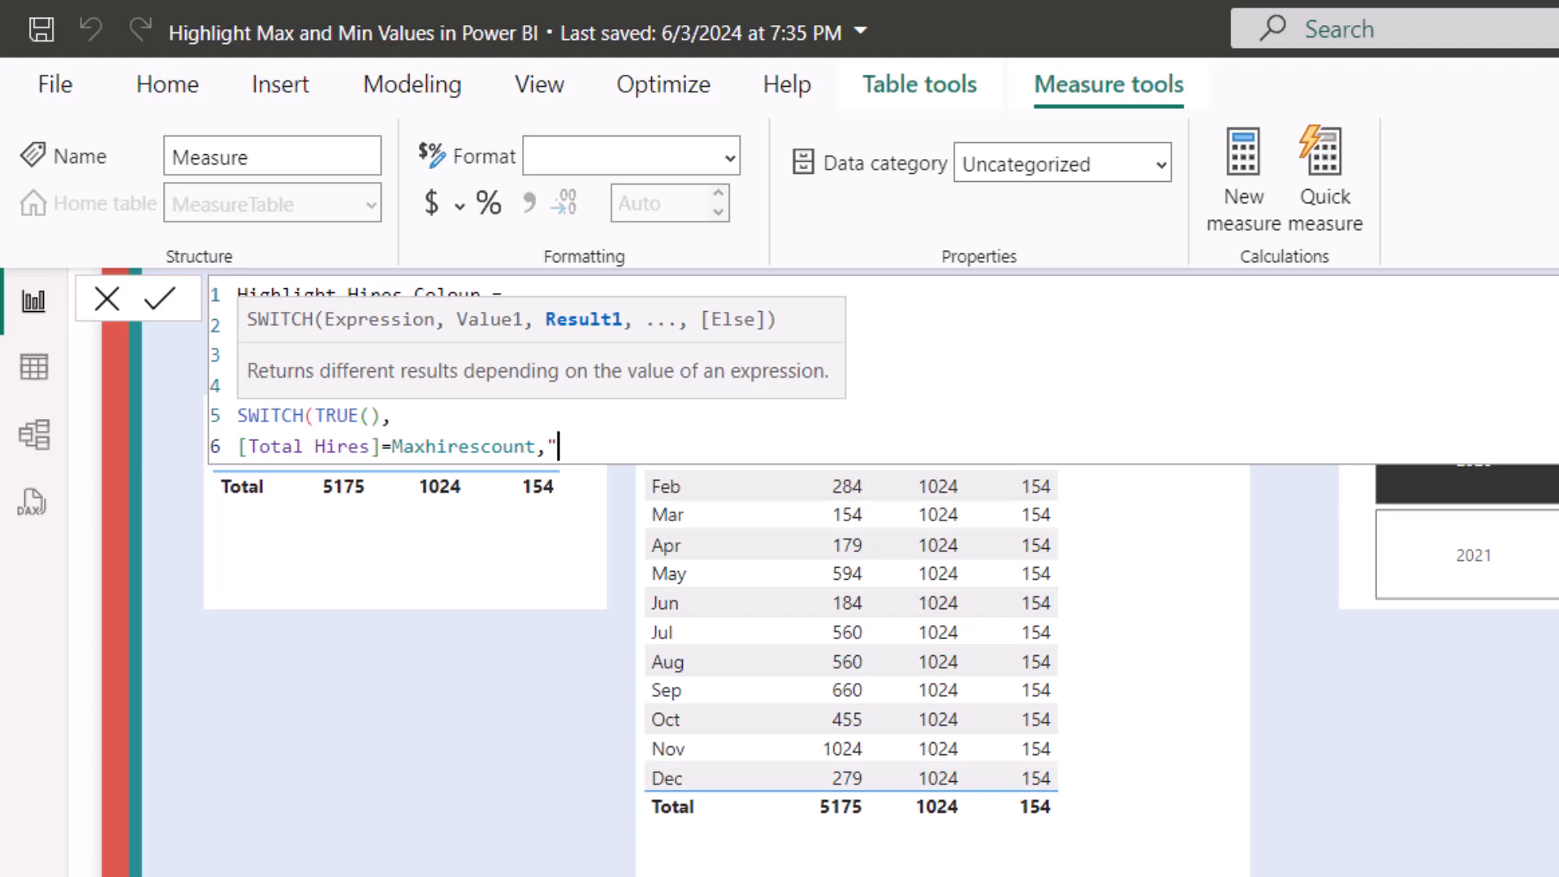
{"action": "type", "text": "p Sky Blue\","}
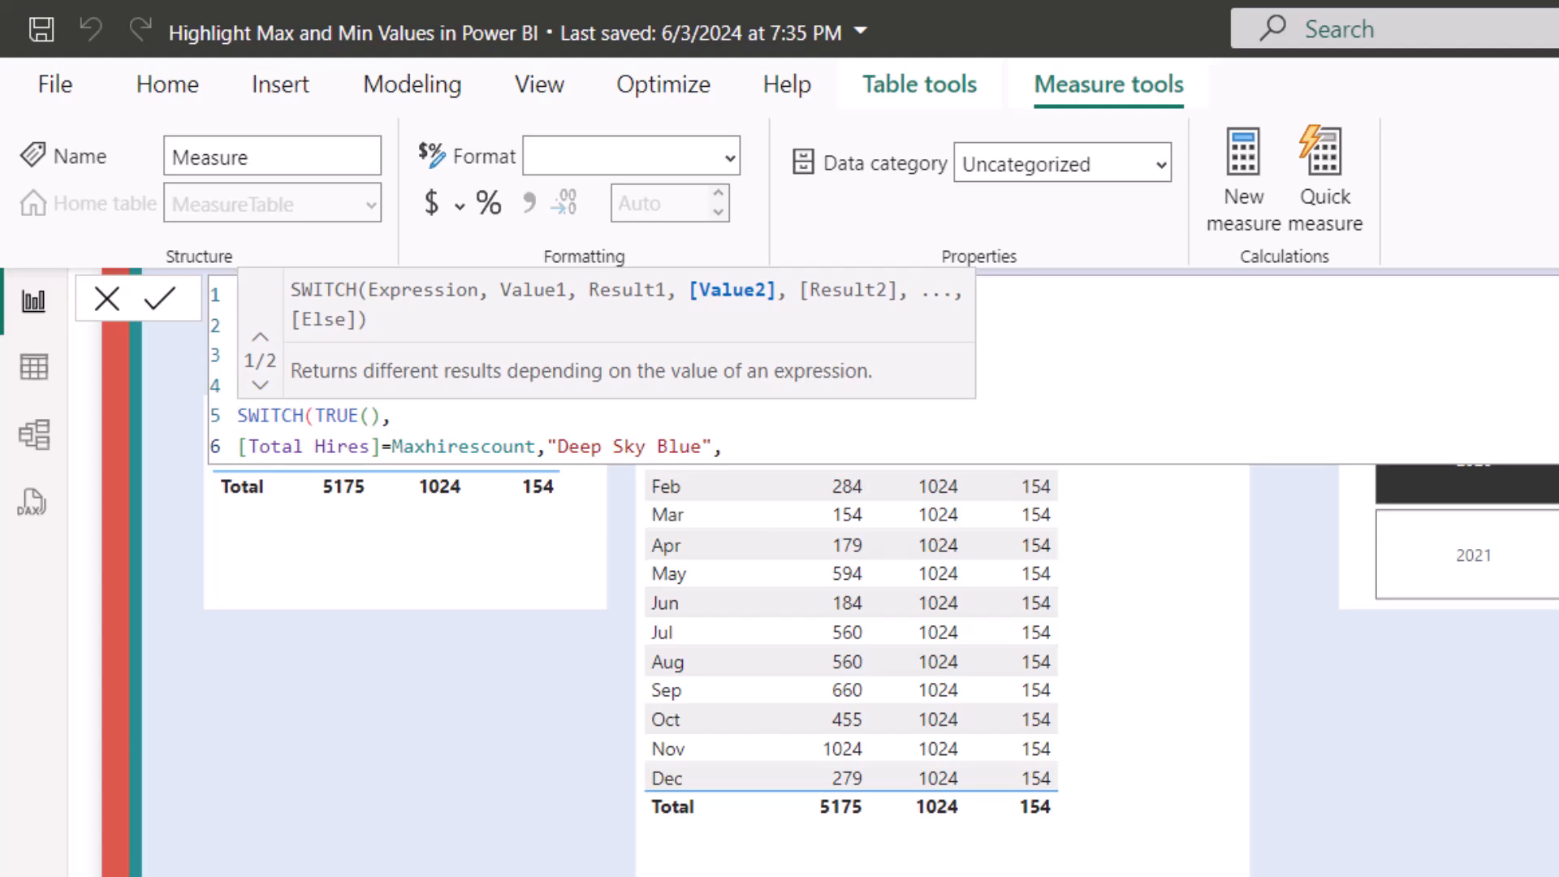
Step: Add the second SWITCH condition, [Total Hires]=Minhirescount, with "Orange" as its result
{"action": "key", "text": "shift+Return"}
{"action": "type", "text": "[t"}
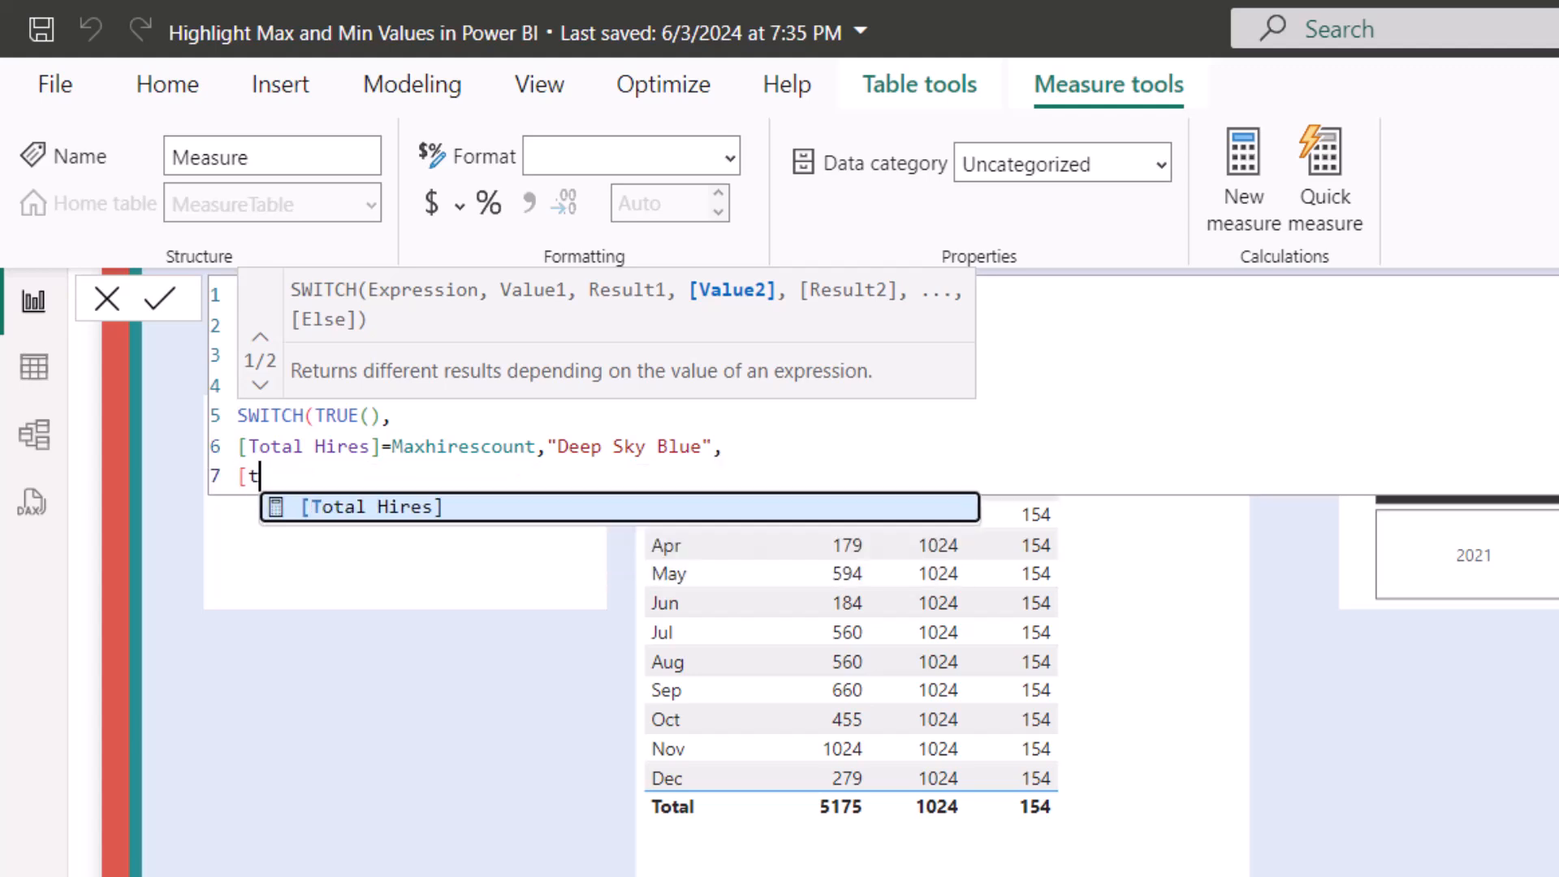
{"action": "key", "text": "Tab"}
{"action": "type", "text": "=min"}
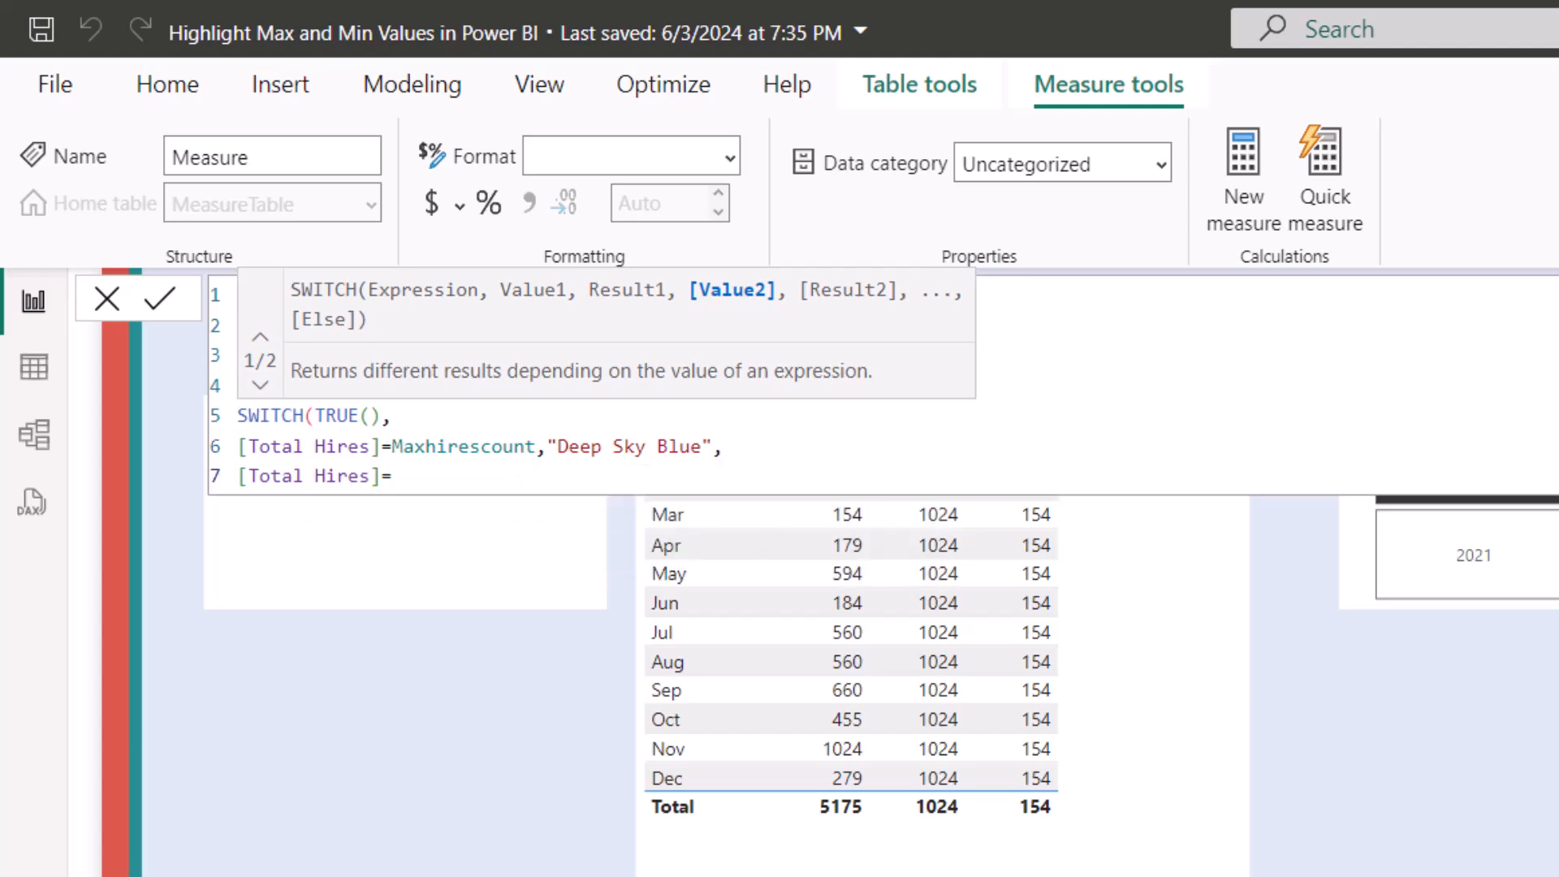
{"action": "key", "text": "Down"}
{"action": "key", "text": "Down"}
{"action": "key", "text": "Tab"}
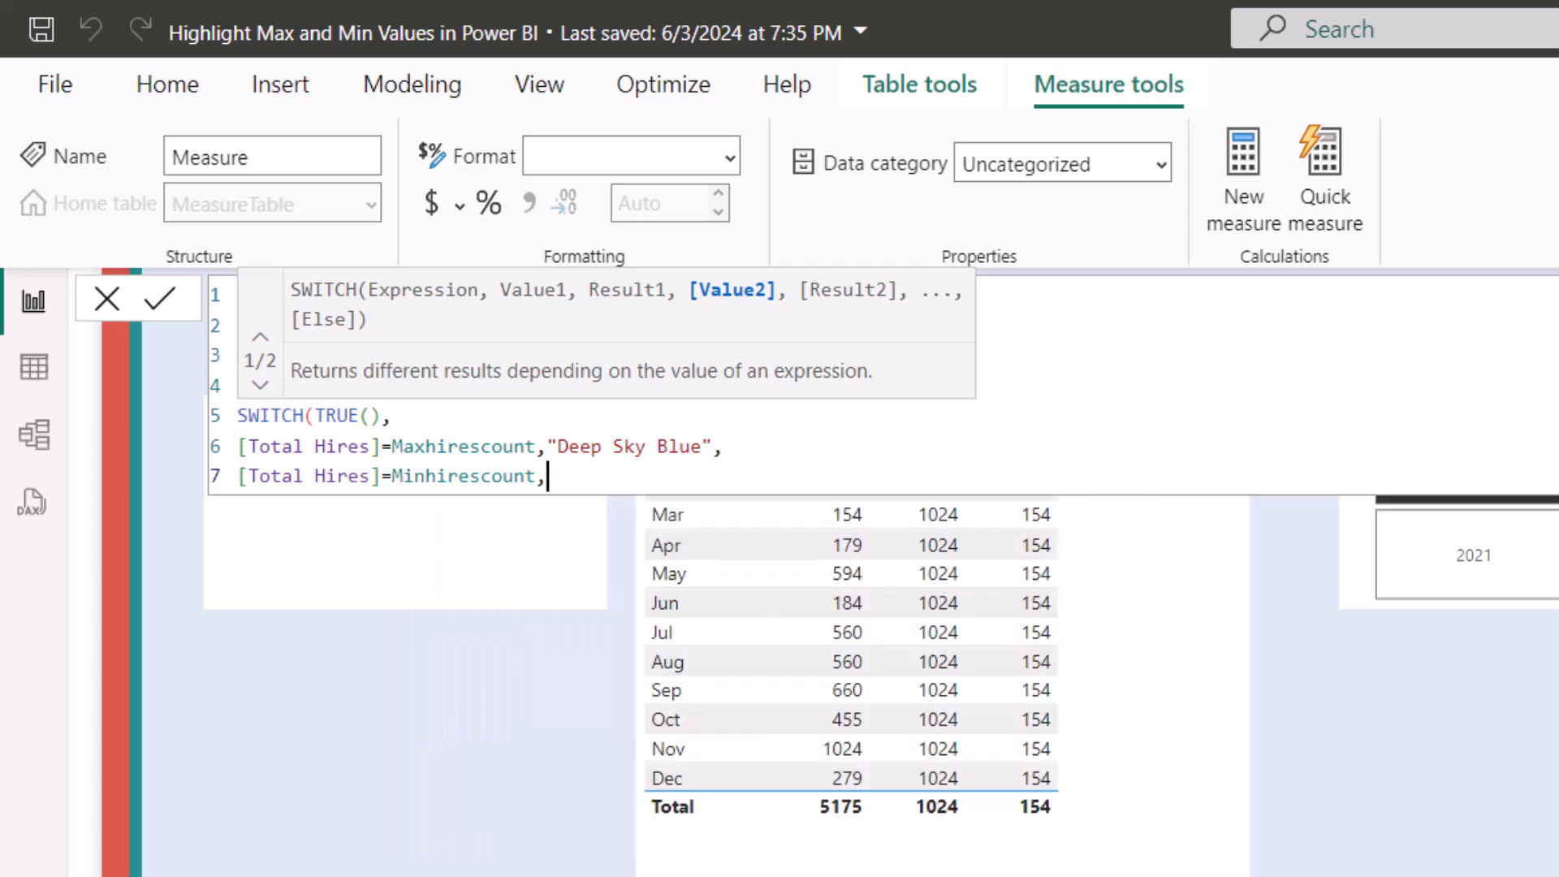
{"action": "type", "text": ",\"O"}
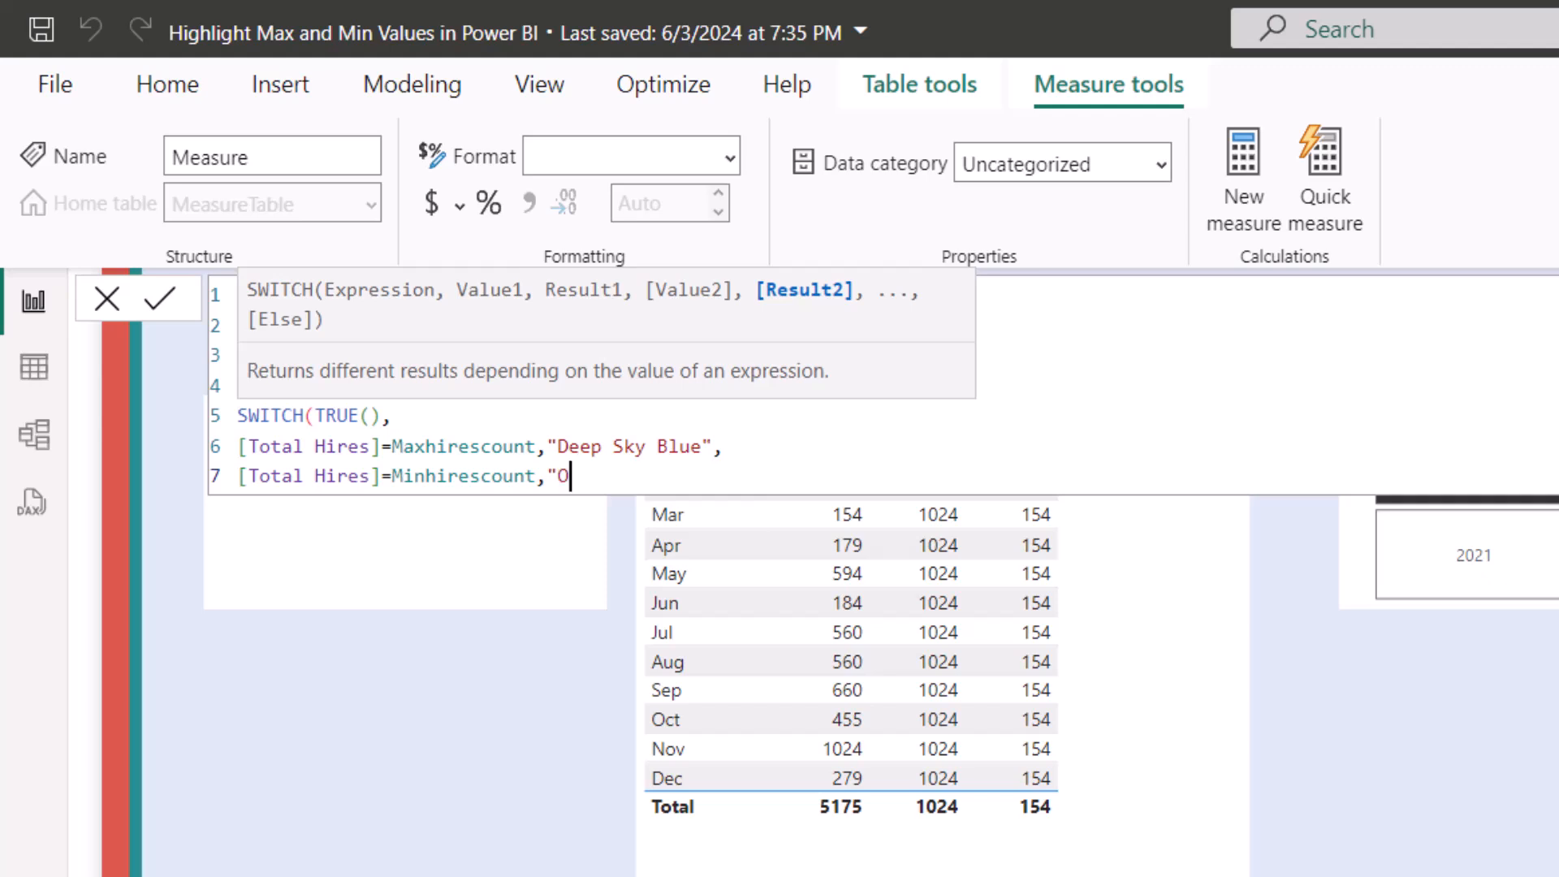
{"action": "type", "text": "range\","}
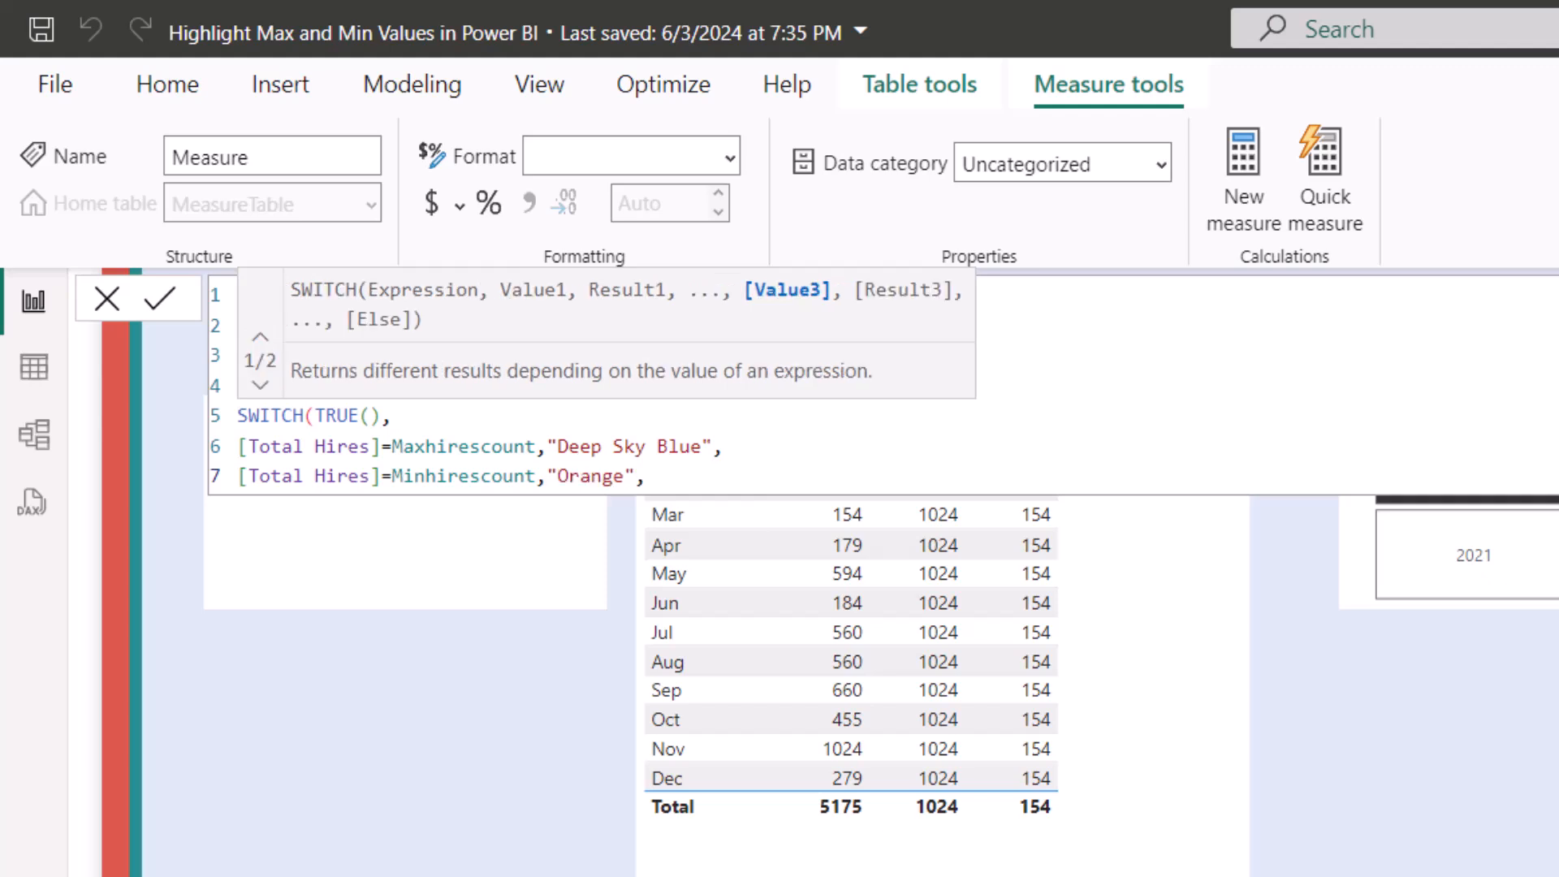
Step: Add "Grey" as the SWITCH function's default result, close the function and commit the Highlight Hires Colour measure
{"action": "key", "text": "shift+Return"}
{"action": "type", "text": "\"Grey"}
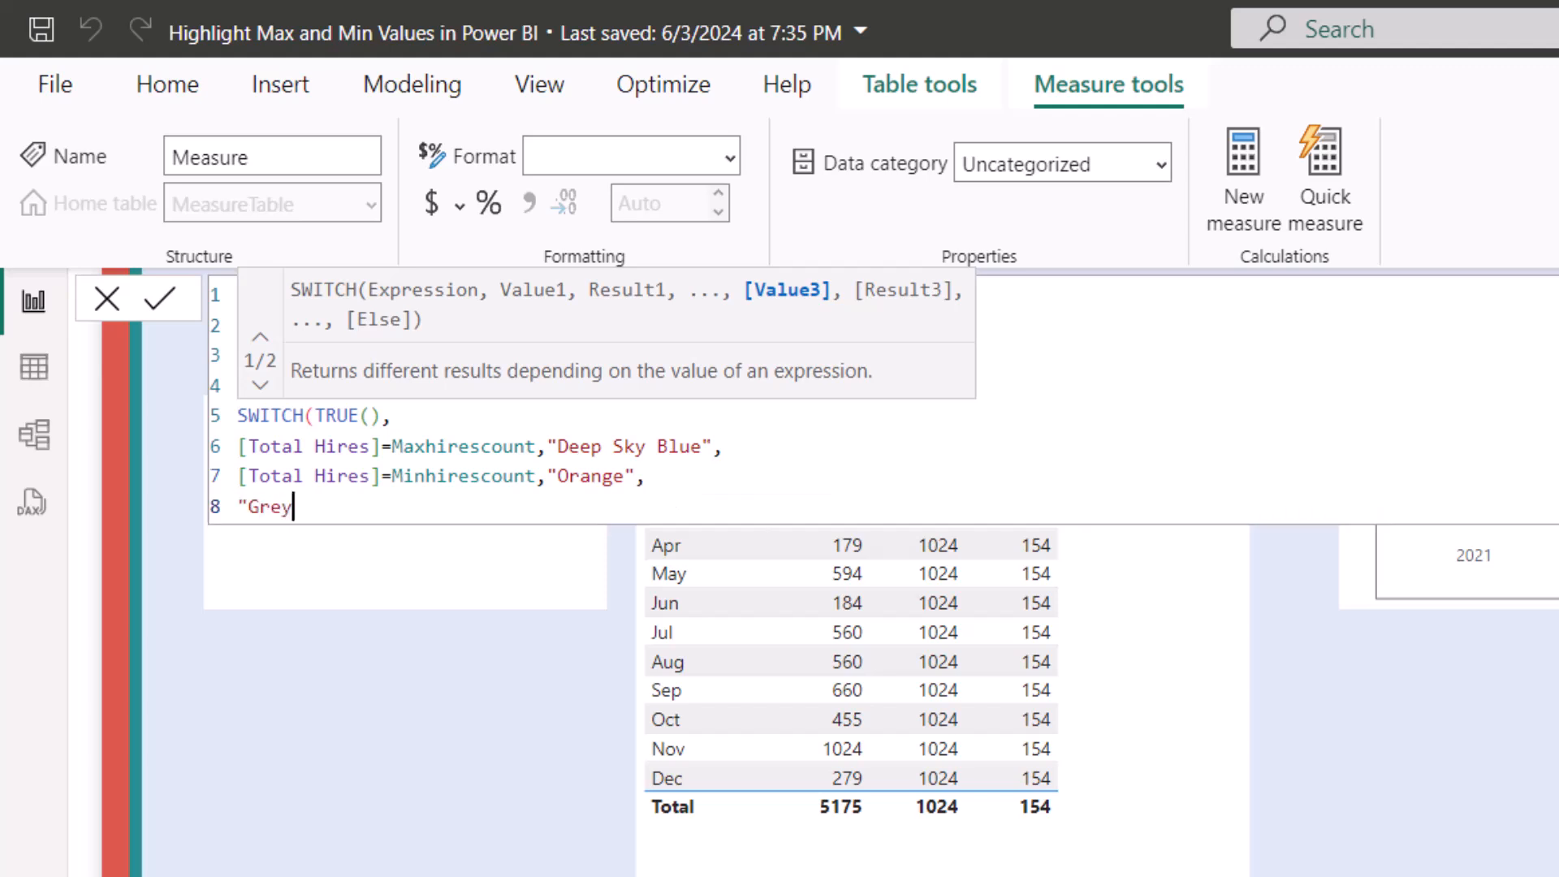
{"action": "type", "text": "\")"}
{"action": "key", "text": "Return"}
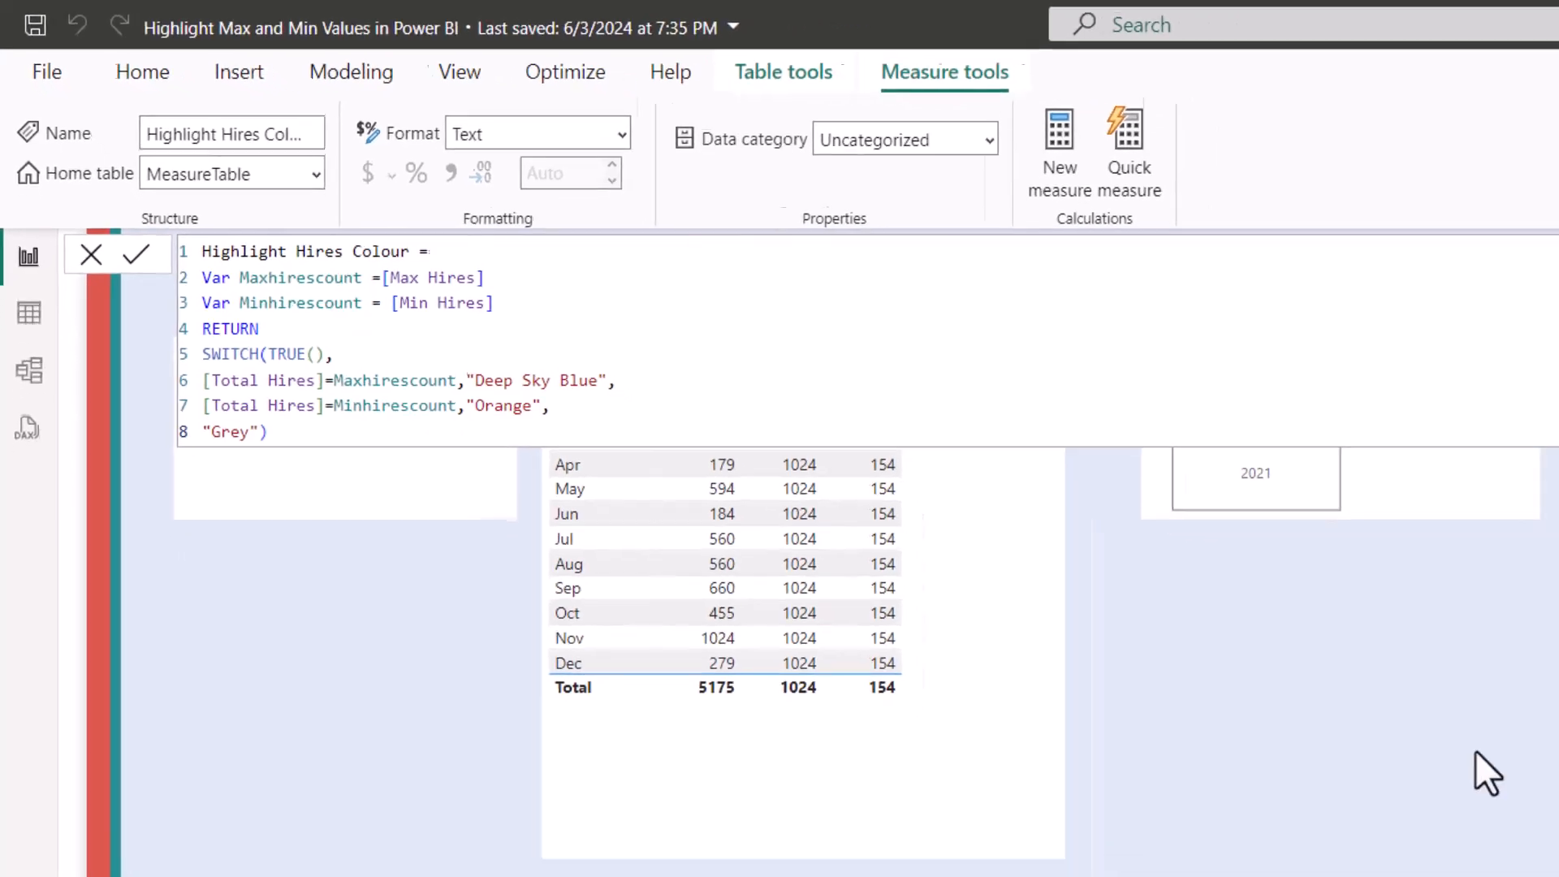
Step: Add the Highlight Hires Colour measure to the monthly hires table and widen the table to fit the new column
{"action": "left_click", "coordinate": [1476, 755]}
{"action": "left_click", "coordinate": [1187, 860]}
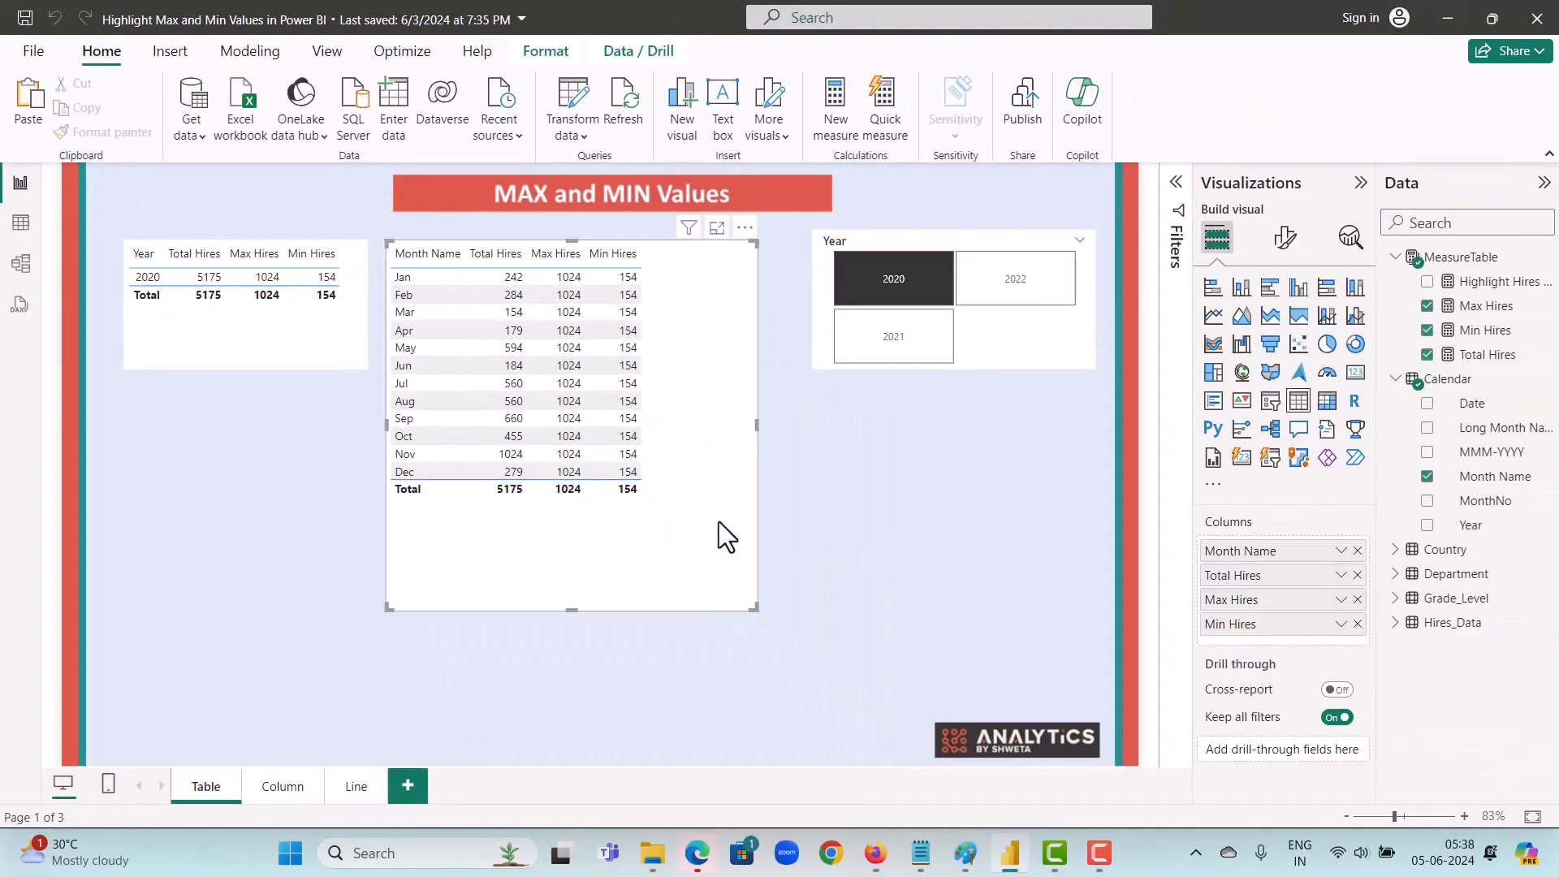
{"action": "left_click", "coordinate": [1427, 283]}
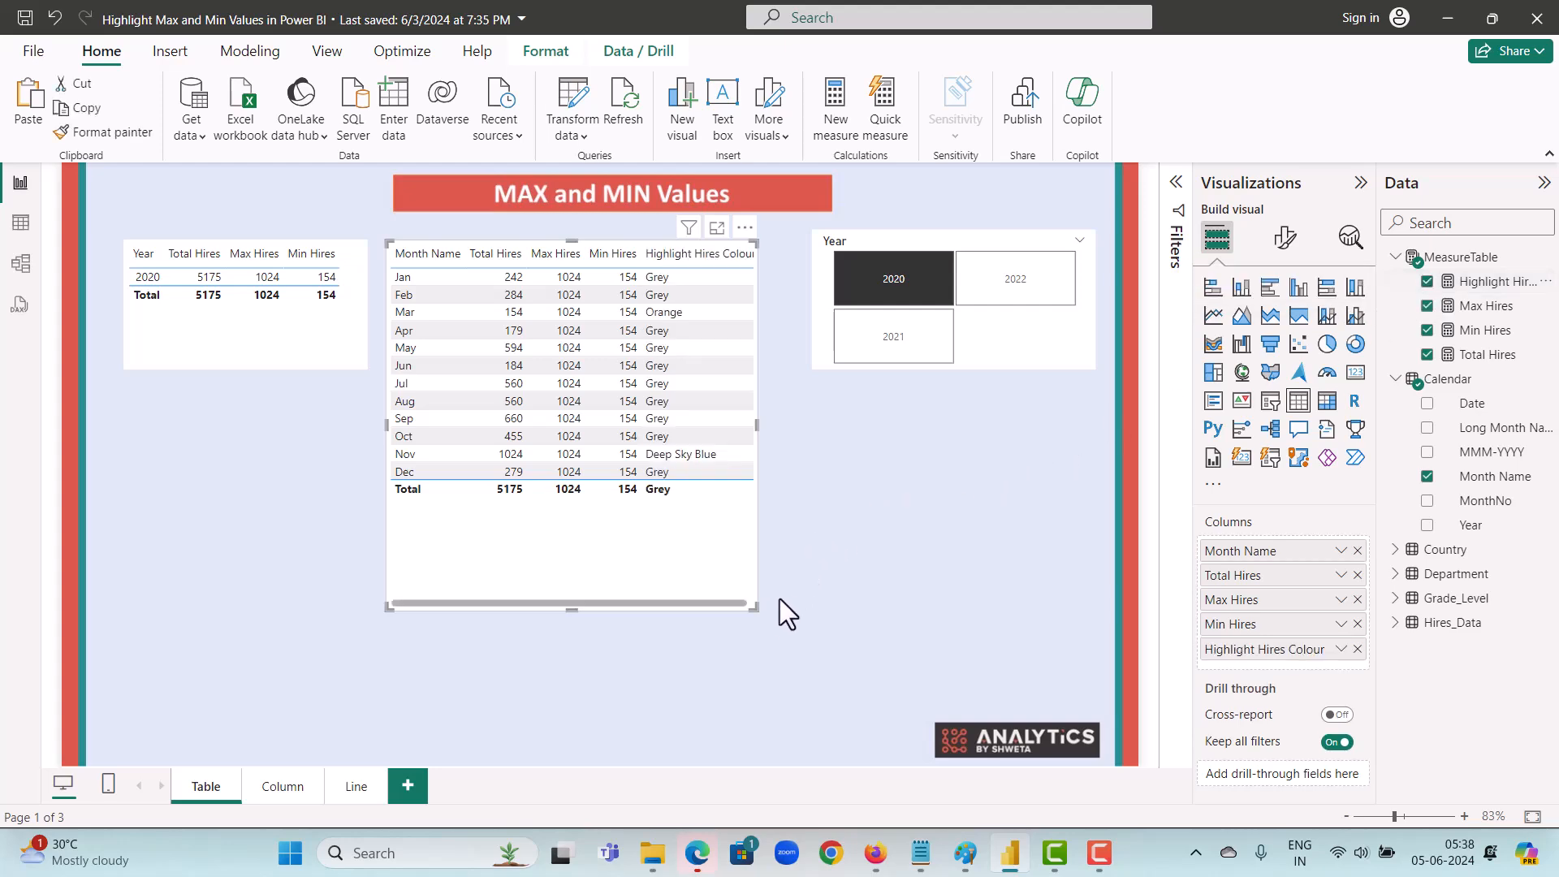
{"action": "left_click_drag", "start_coordinate": [755, 605], "coordinate": [810, 626]}
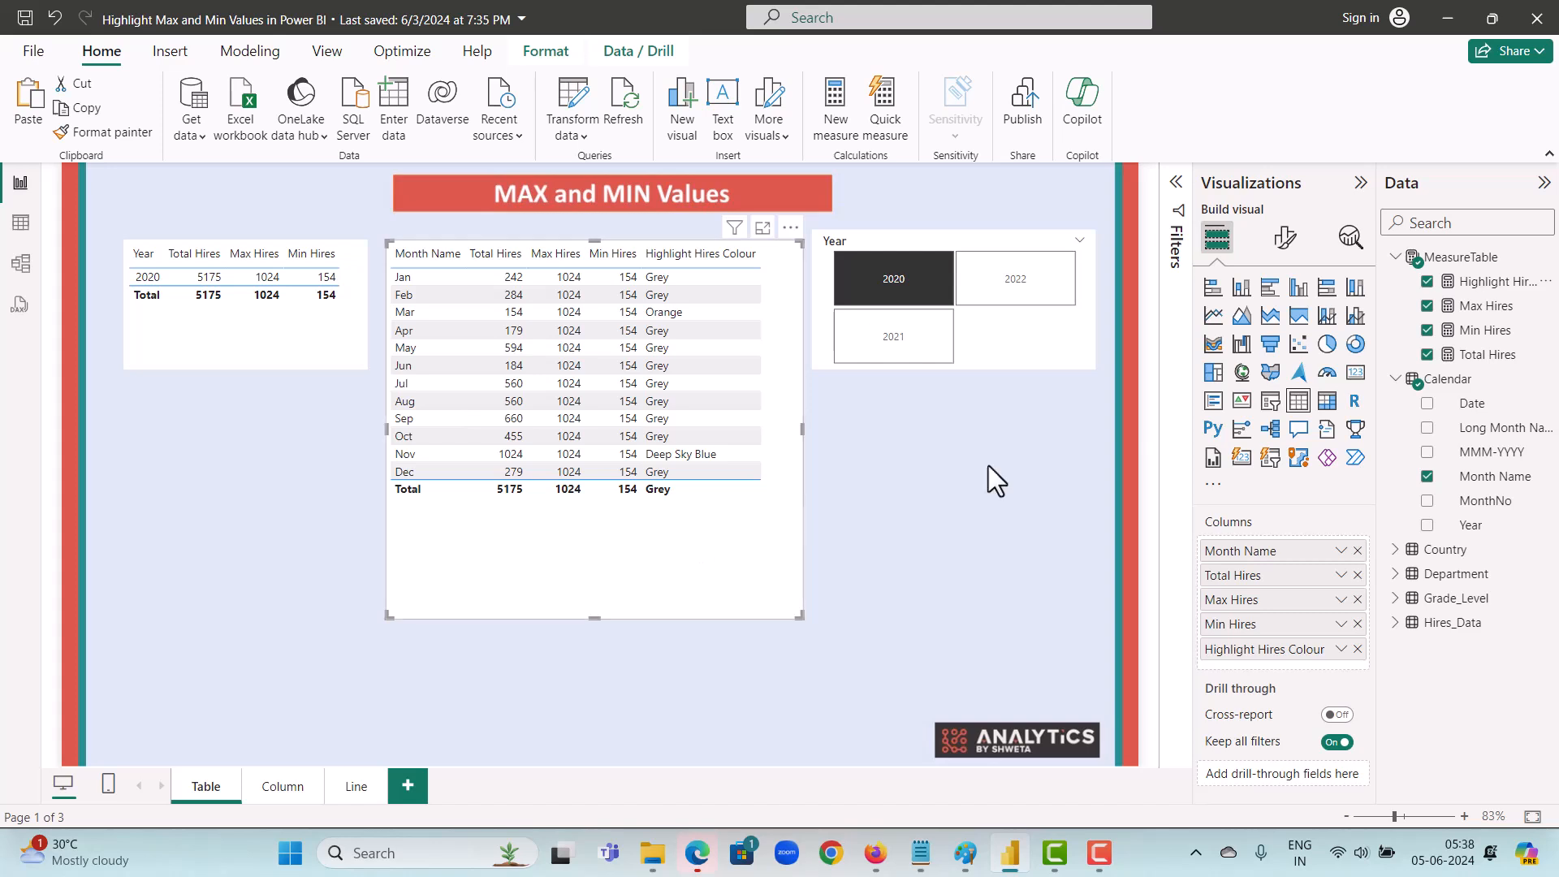
Step: Enable background colour in the monthly table's cell elements for the Total Hires series
{"action": "left_click", "coordinate": [1285, 237]}
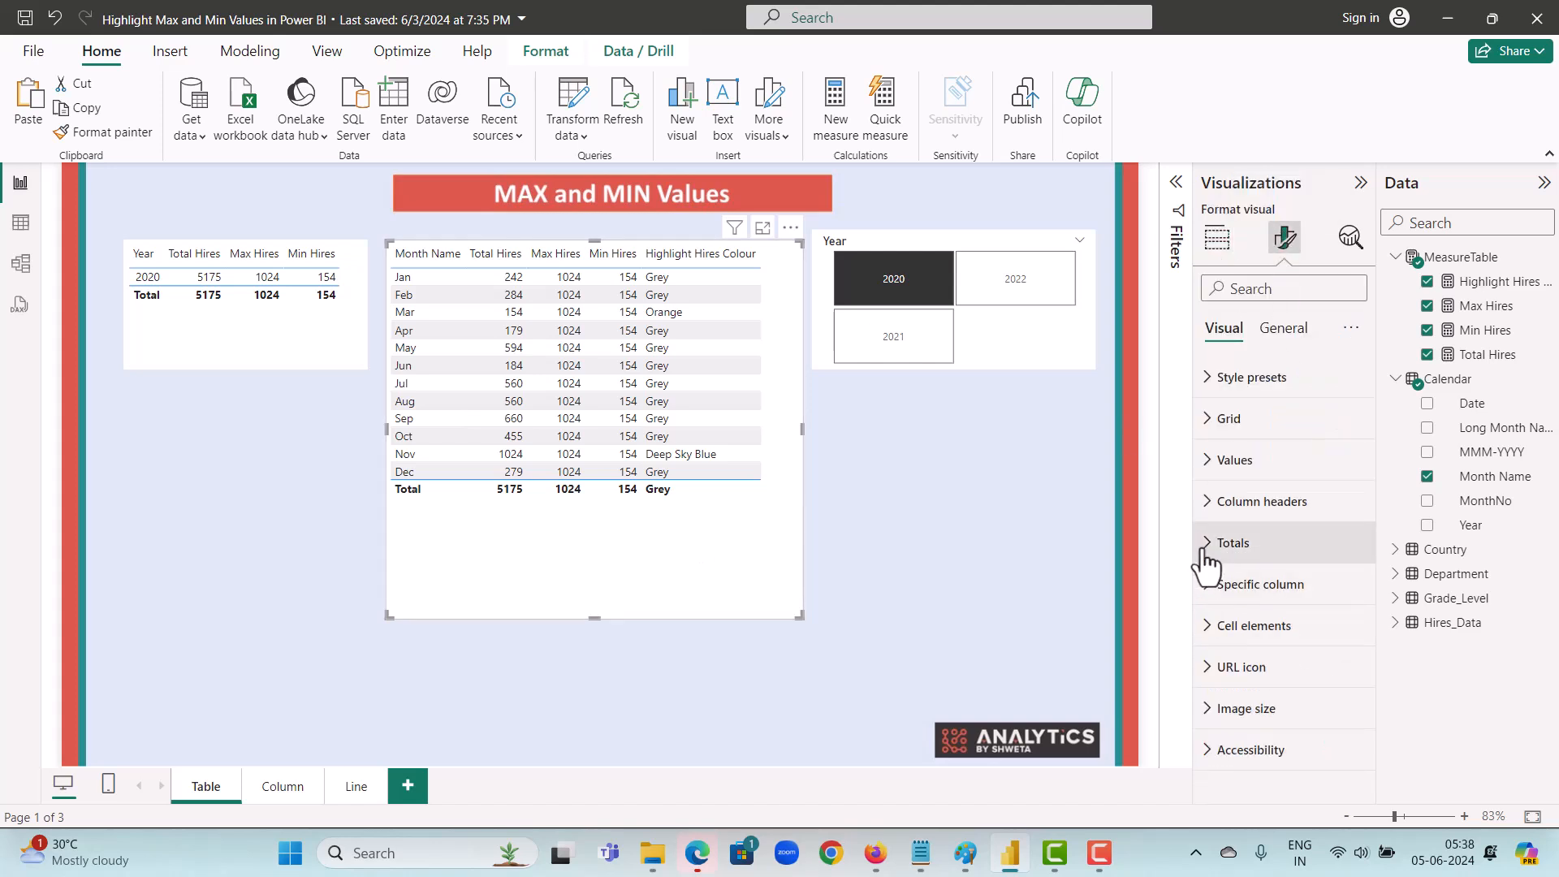
{"action": "left_click", "coordinate": [1215, 625]}
{"action": "scroll", "coordinate": [1234, 629], "scroll_direction": "down", "scroll_amount": 3}
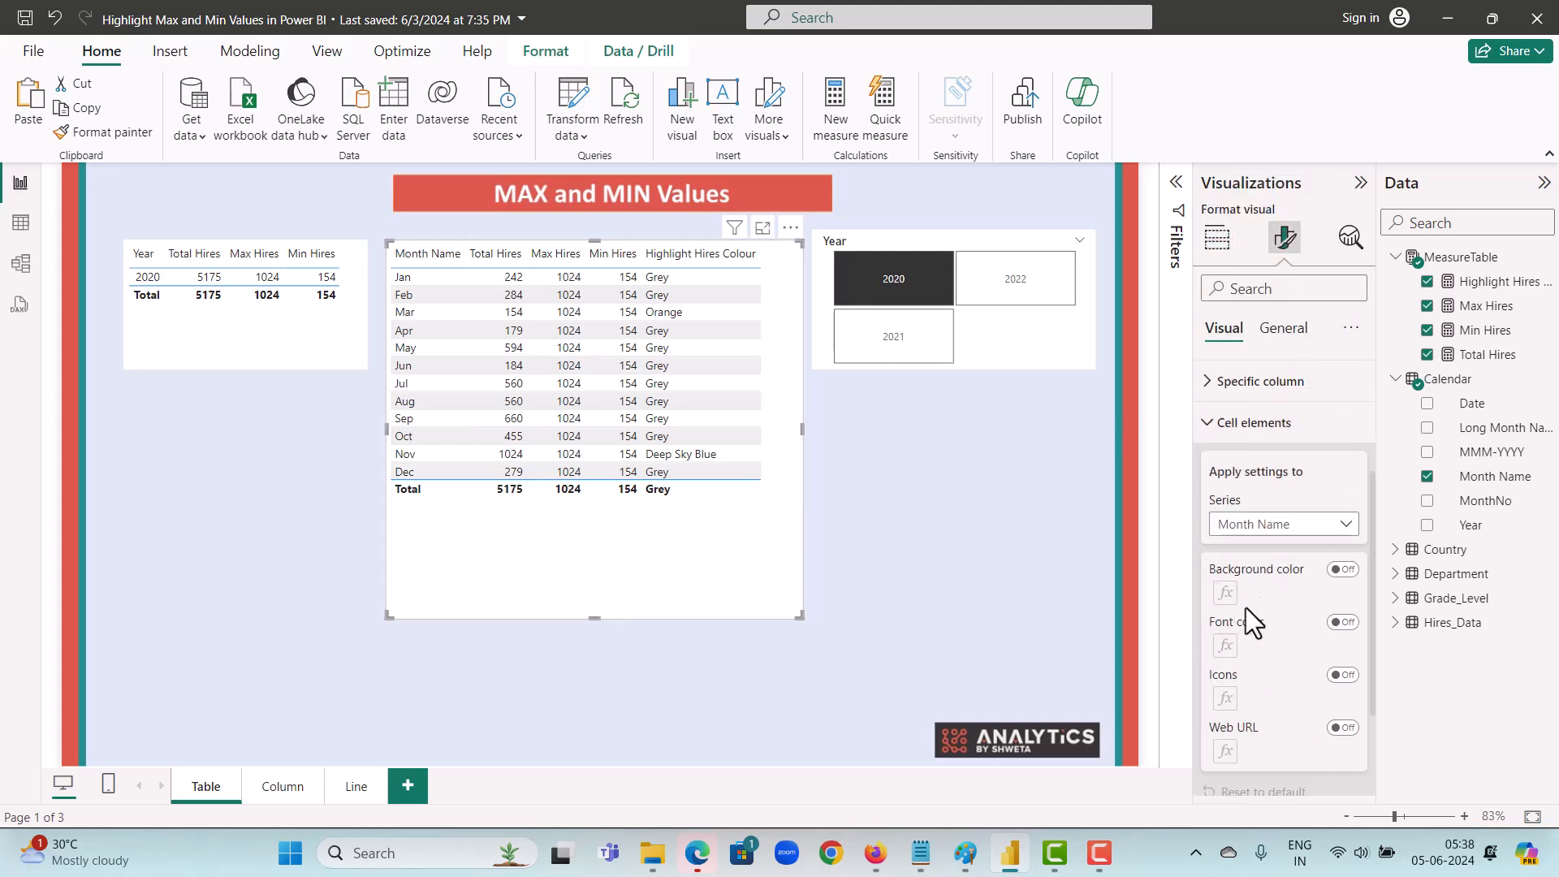
{"action": "left_click", "coordinate": [1261, 531]}
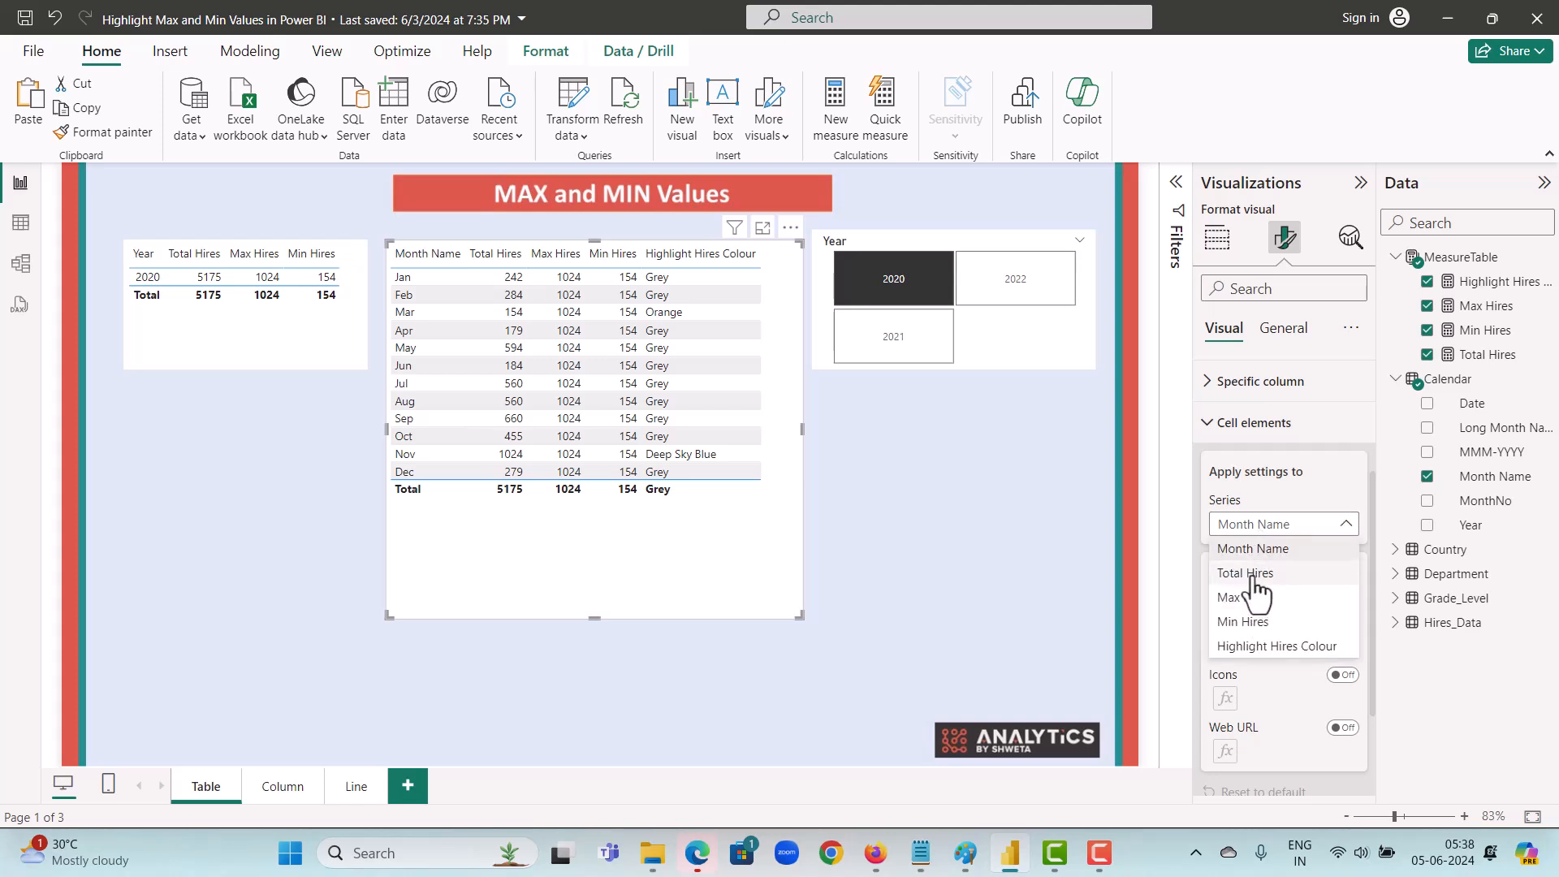
{"action": "left_click", "coordinate": [1254, 573]}
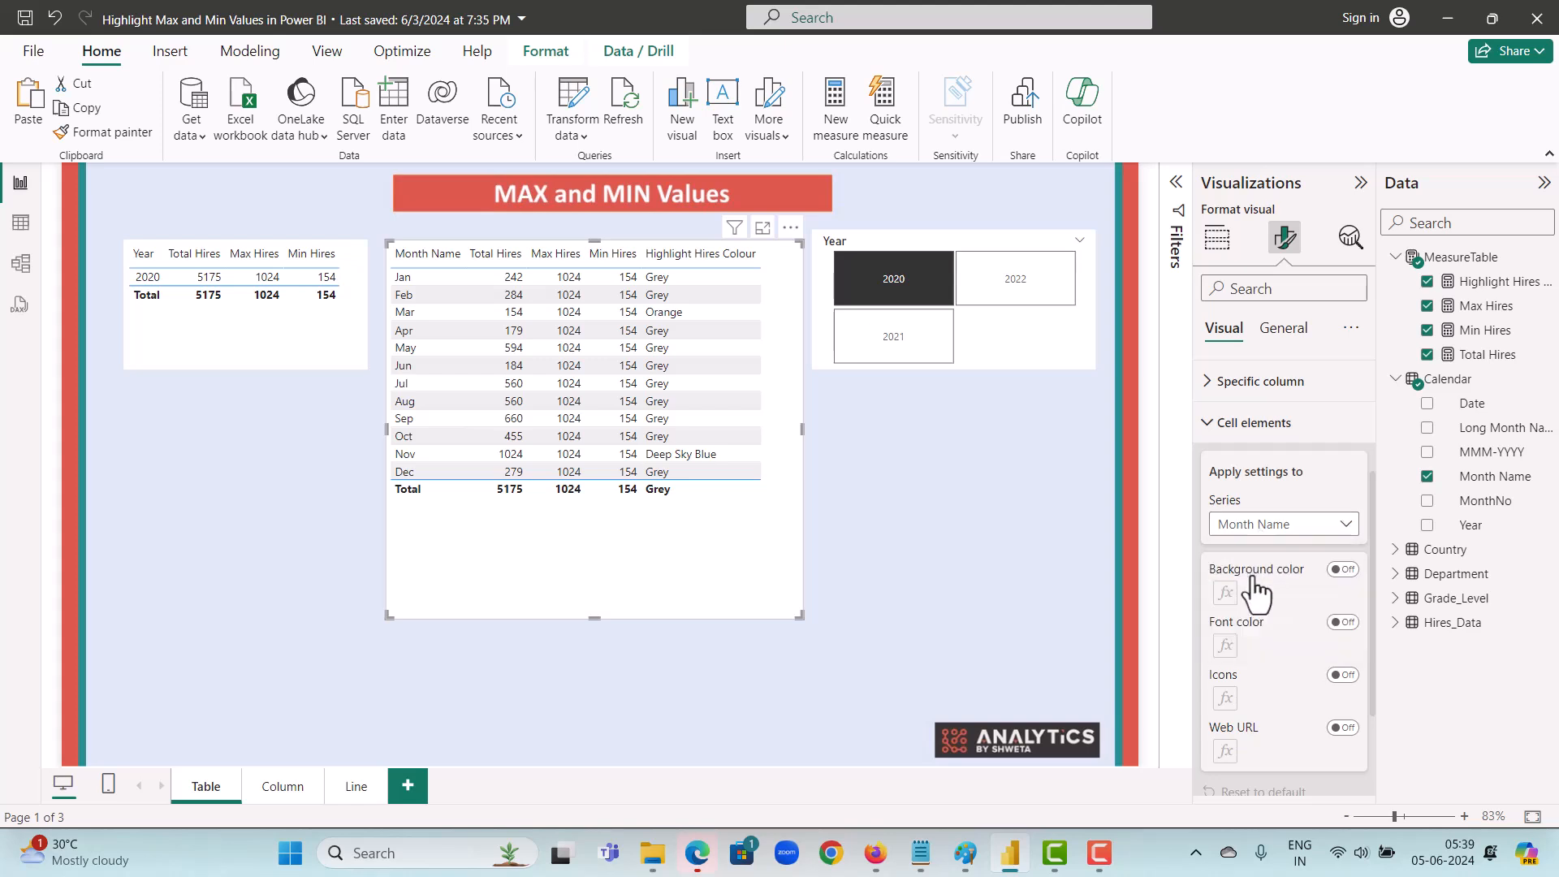
{"action": "left_click", "coordinate": [1344, 570]}
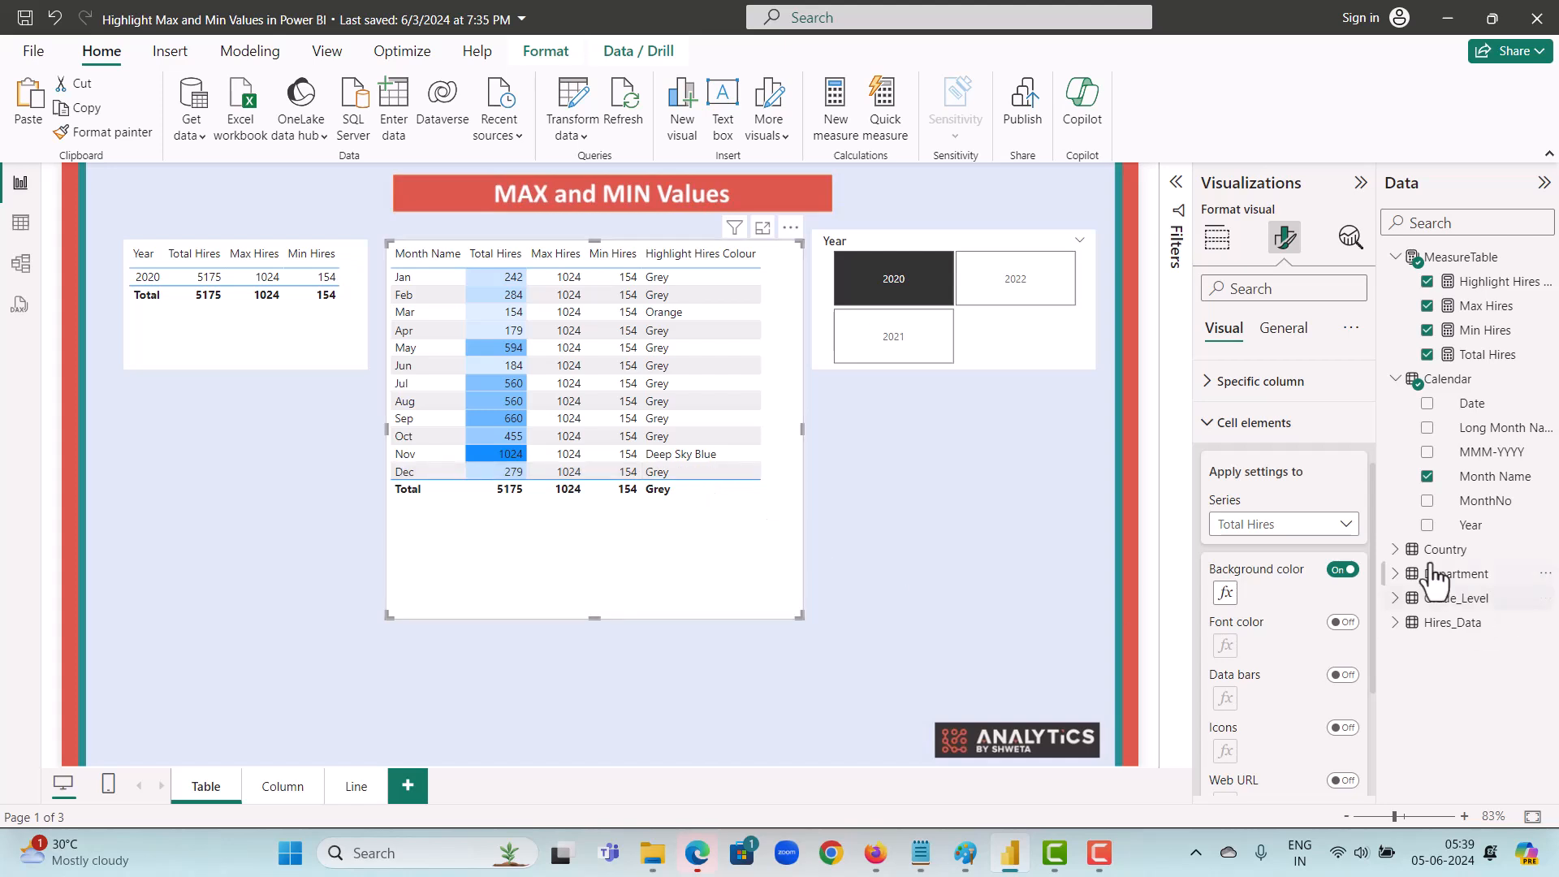
Step: Set the Total Hires background colour to the Field value format style, based on the Highlight Hires Colour measure
{"action": "left_click", "coordinate": [1225, 597]}
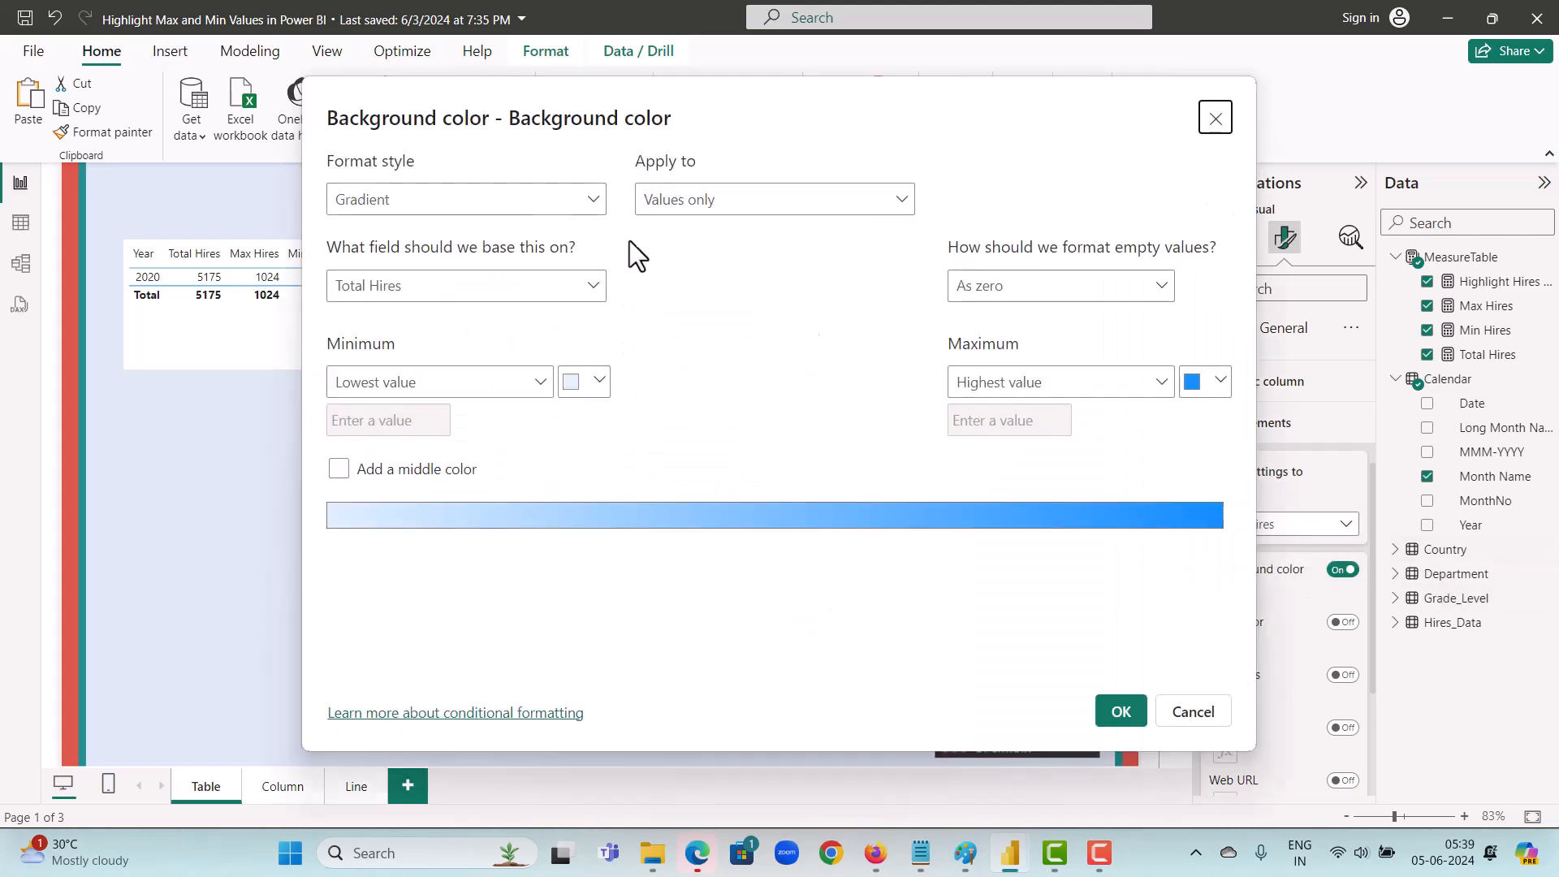
{"action": "left_click", "coordinate": [523, 204]}
{"action": "left_click", "coordinate": [527, 297]}
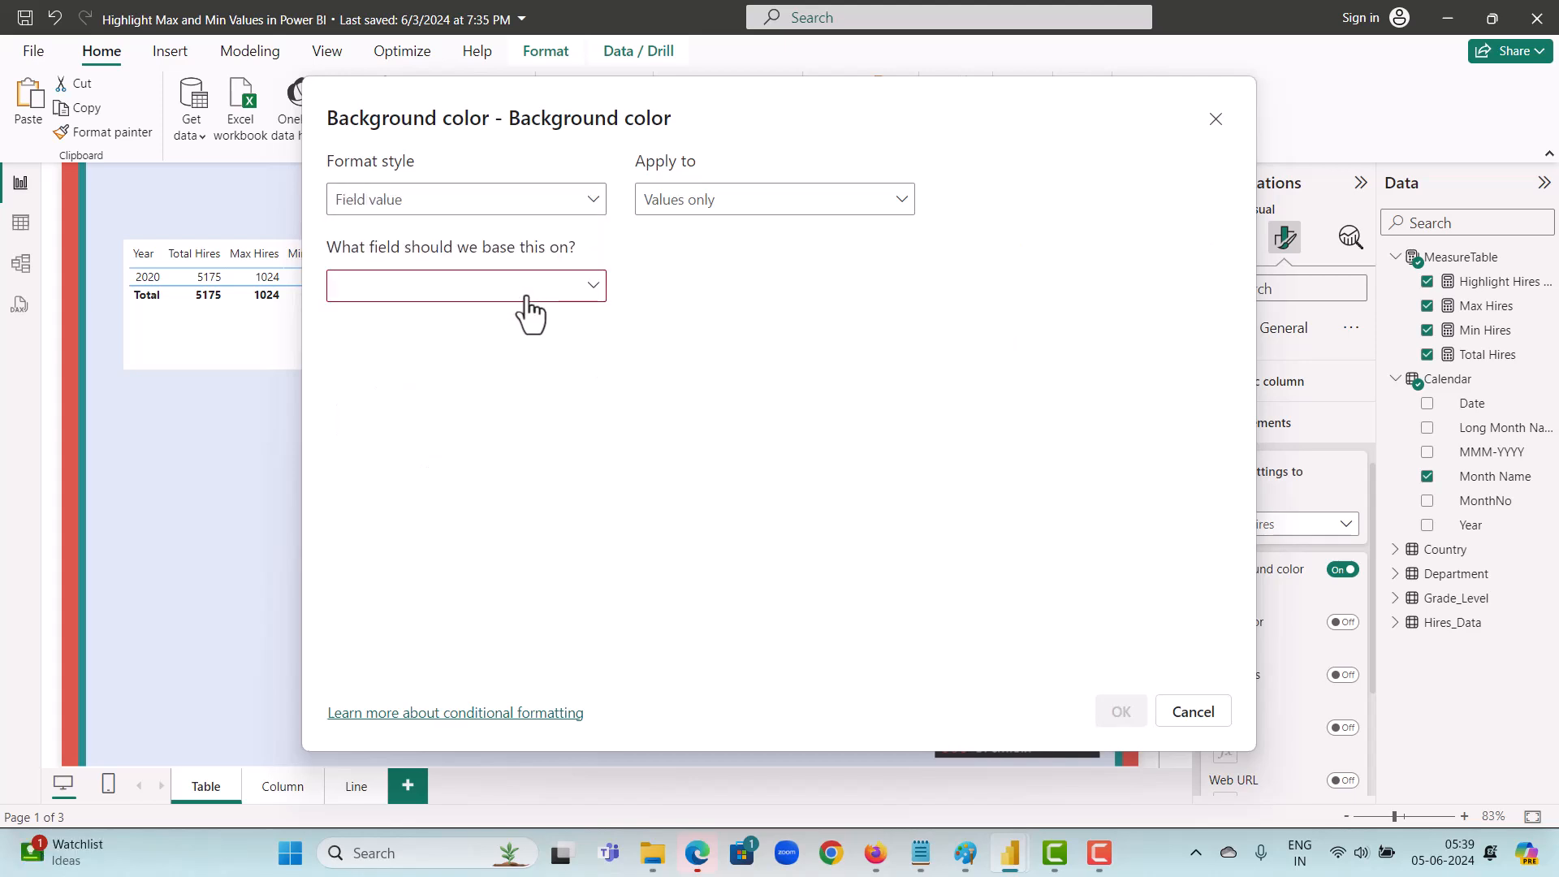
{"action": "left_click", "coordinate": [526, 298]}
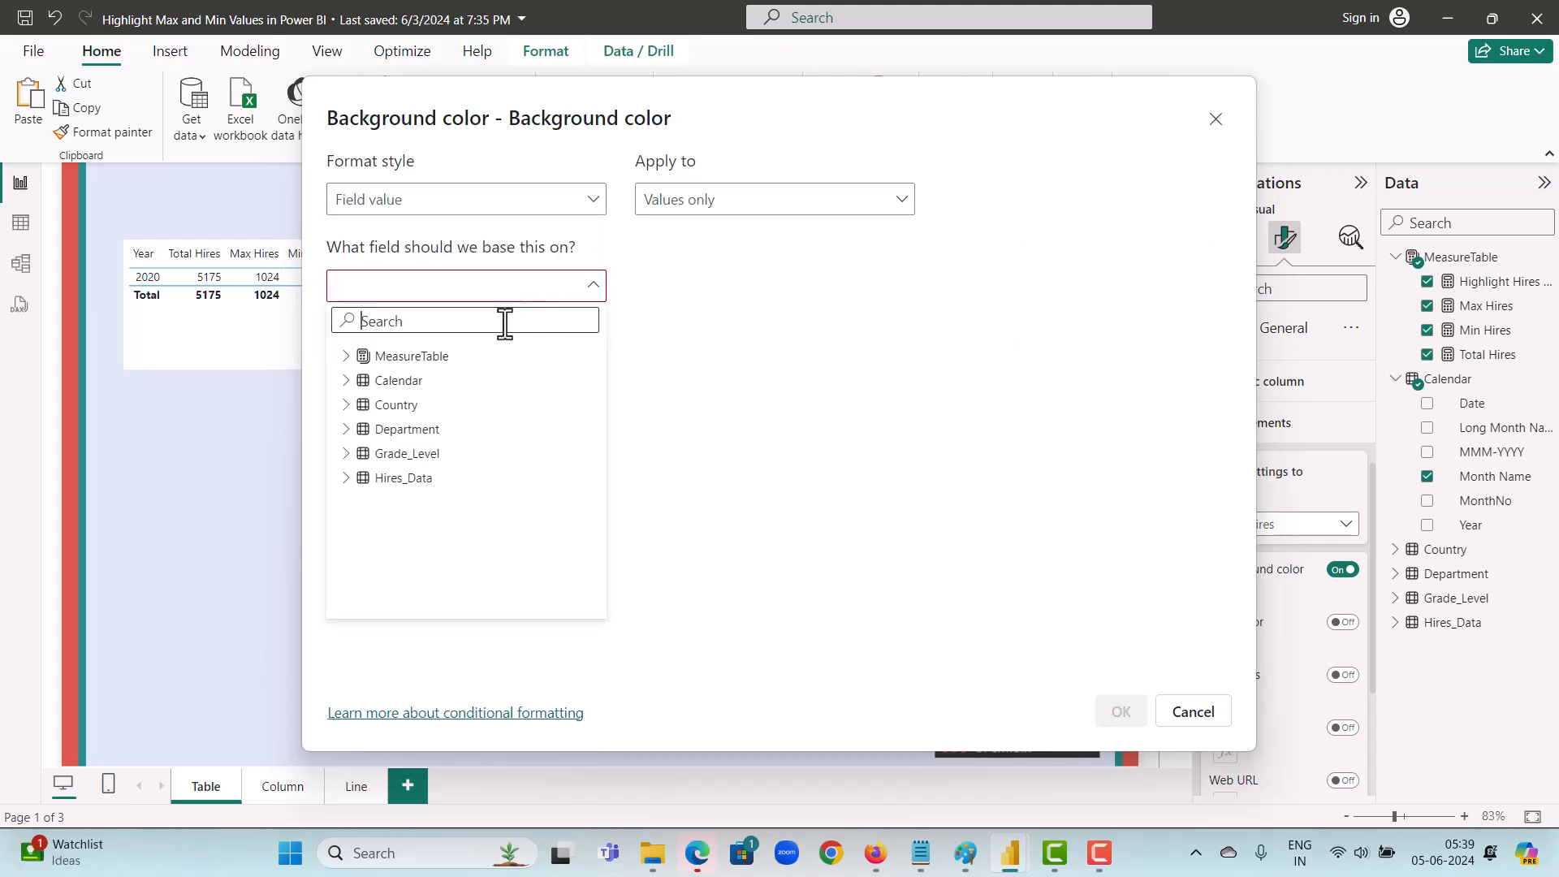
{"action": "left_click", "coordinate": [362, 358]}
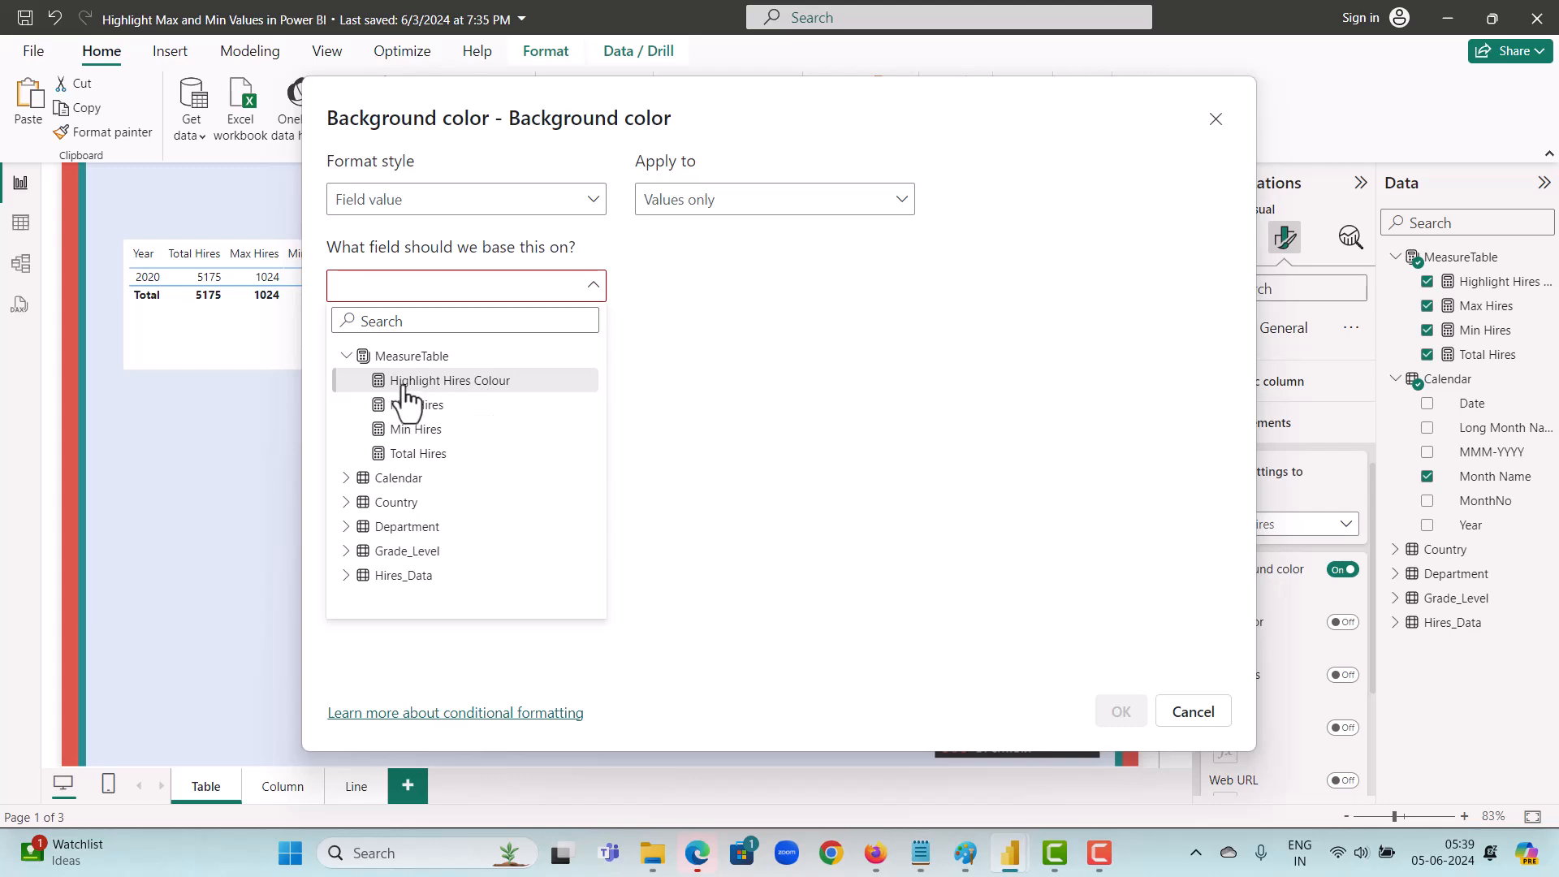
{"action": "left_click", "coordinate": [459, 382]}
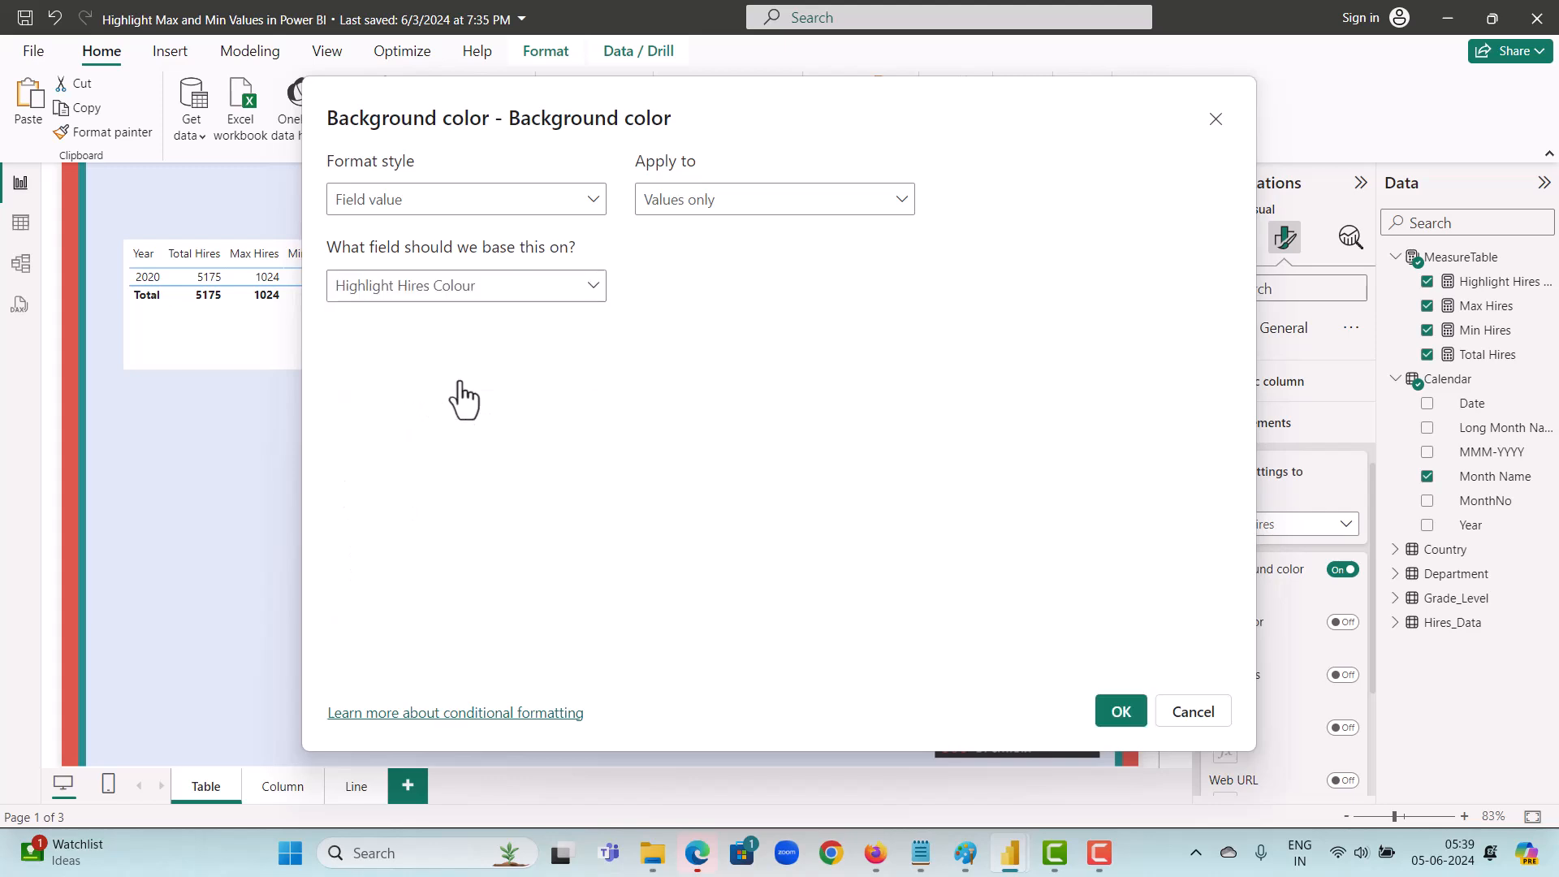
{"action": "left_click", "coordinate": [1118, 712]}
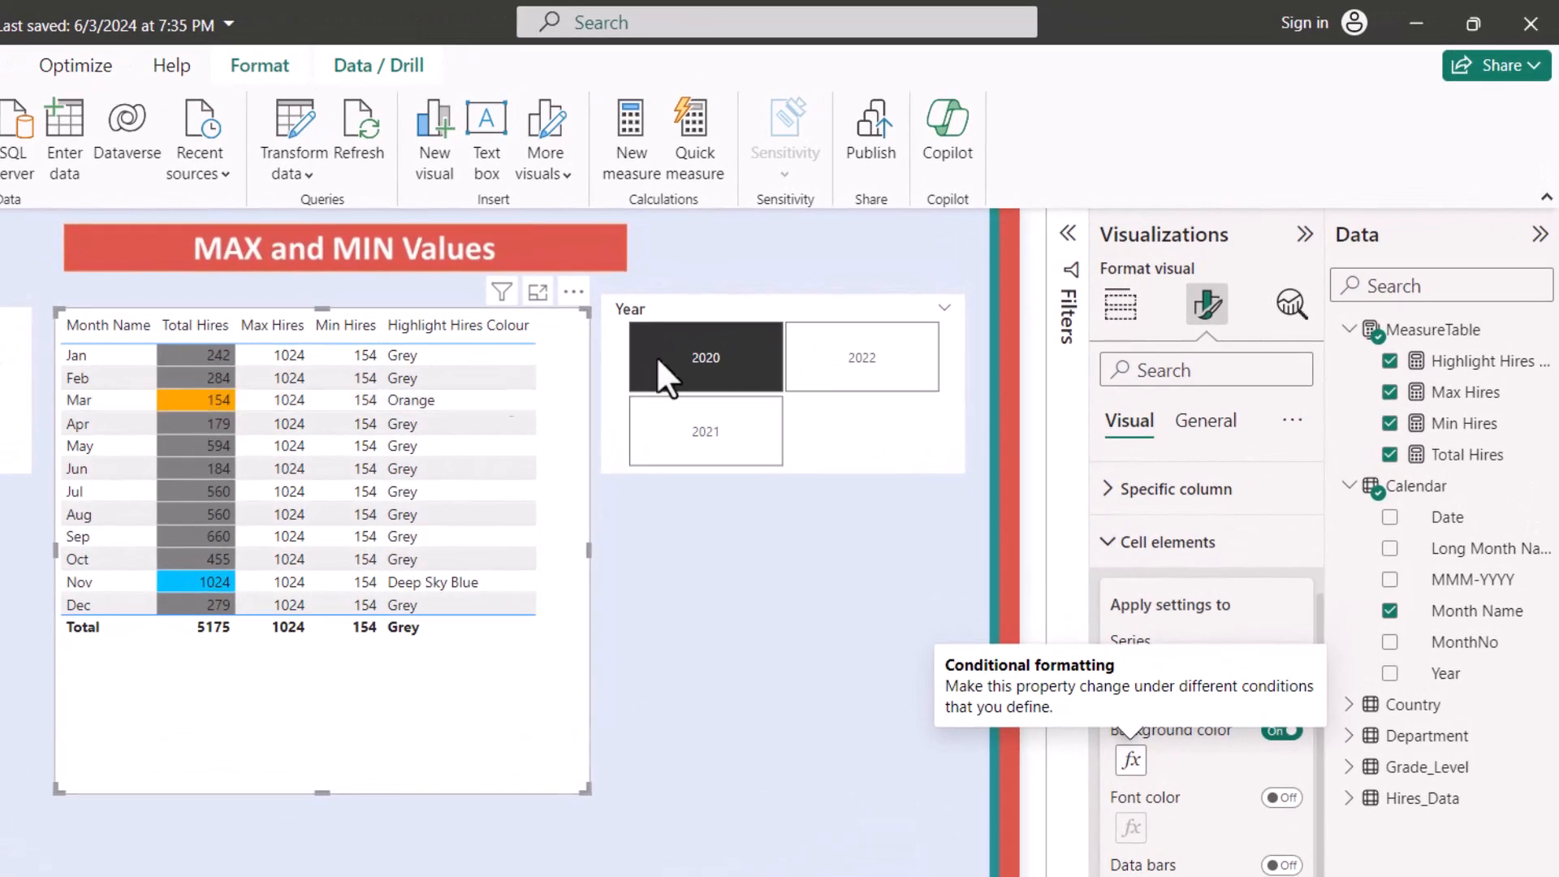
Step: Filter the page by year 2022 and by 2021 to check the highlighted maximum and minimum months
{"action": "left_click", "coordinate": [818, 366]}
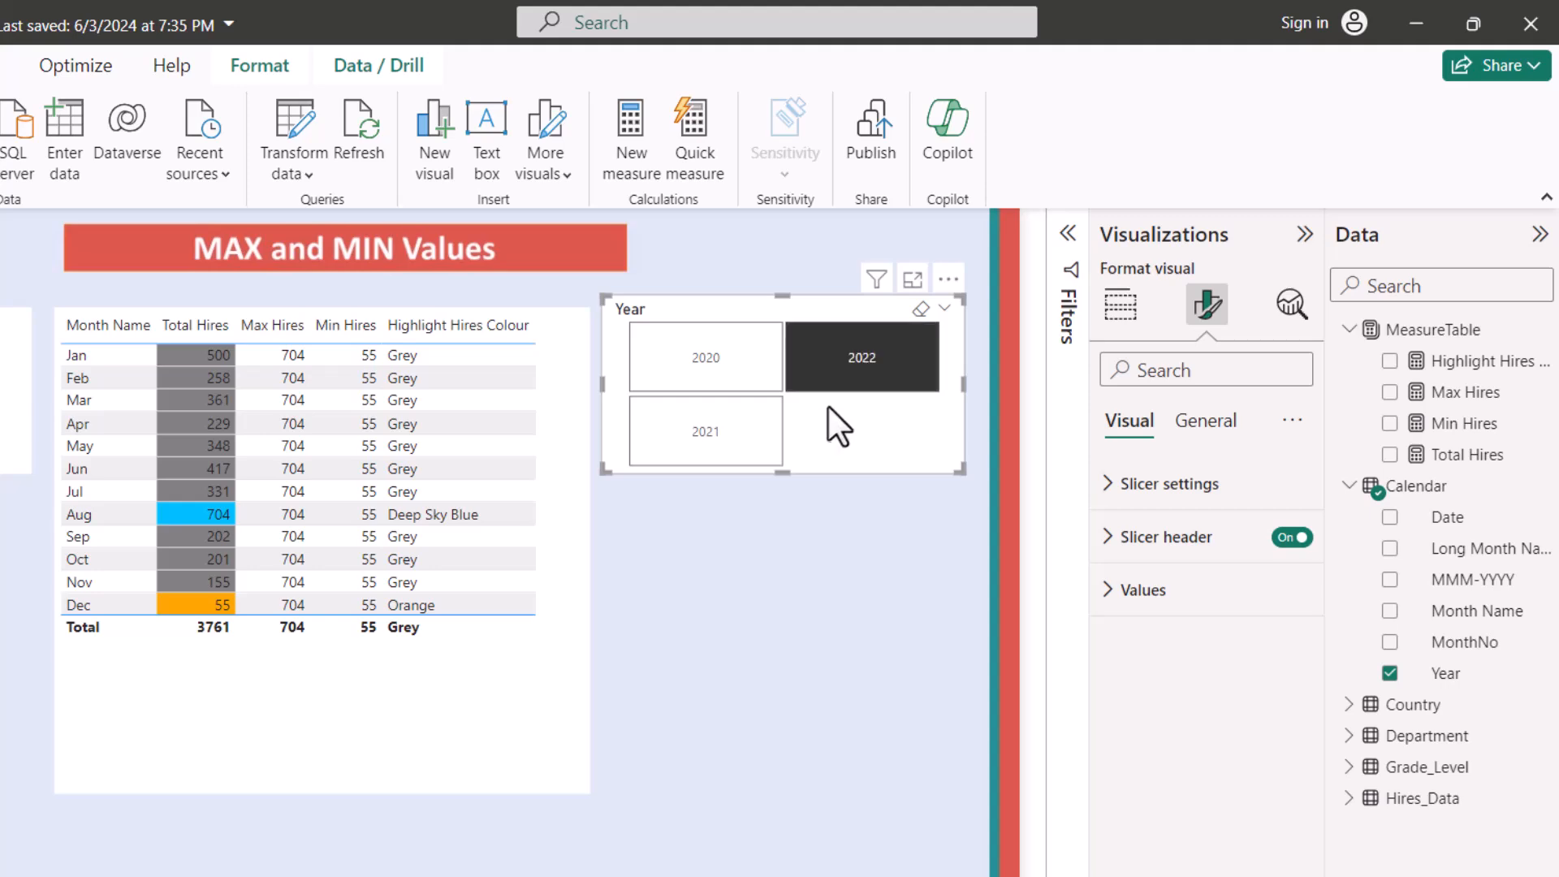
{"action": "left_click", "coordinate": [707, 438]}
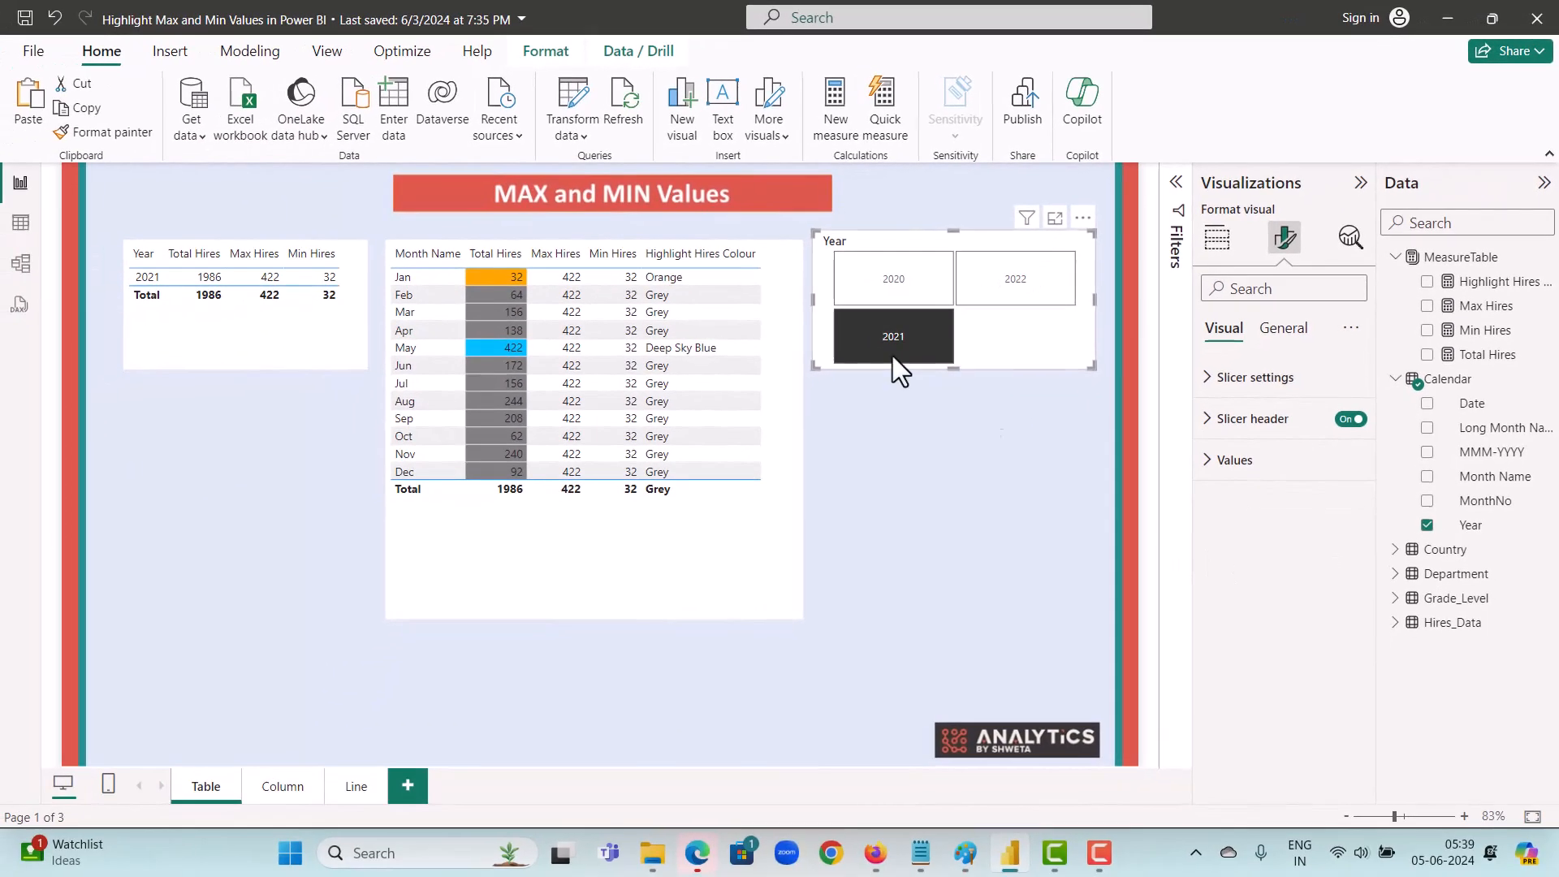
Step: Remove Min Hires, Highlight Hires Colour and Max Hires from the monthly table and shrink it around the remaining two columns
{"action": "left_click", "coordinate": [653, 490]}
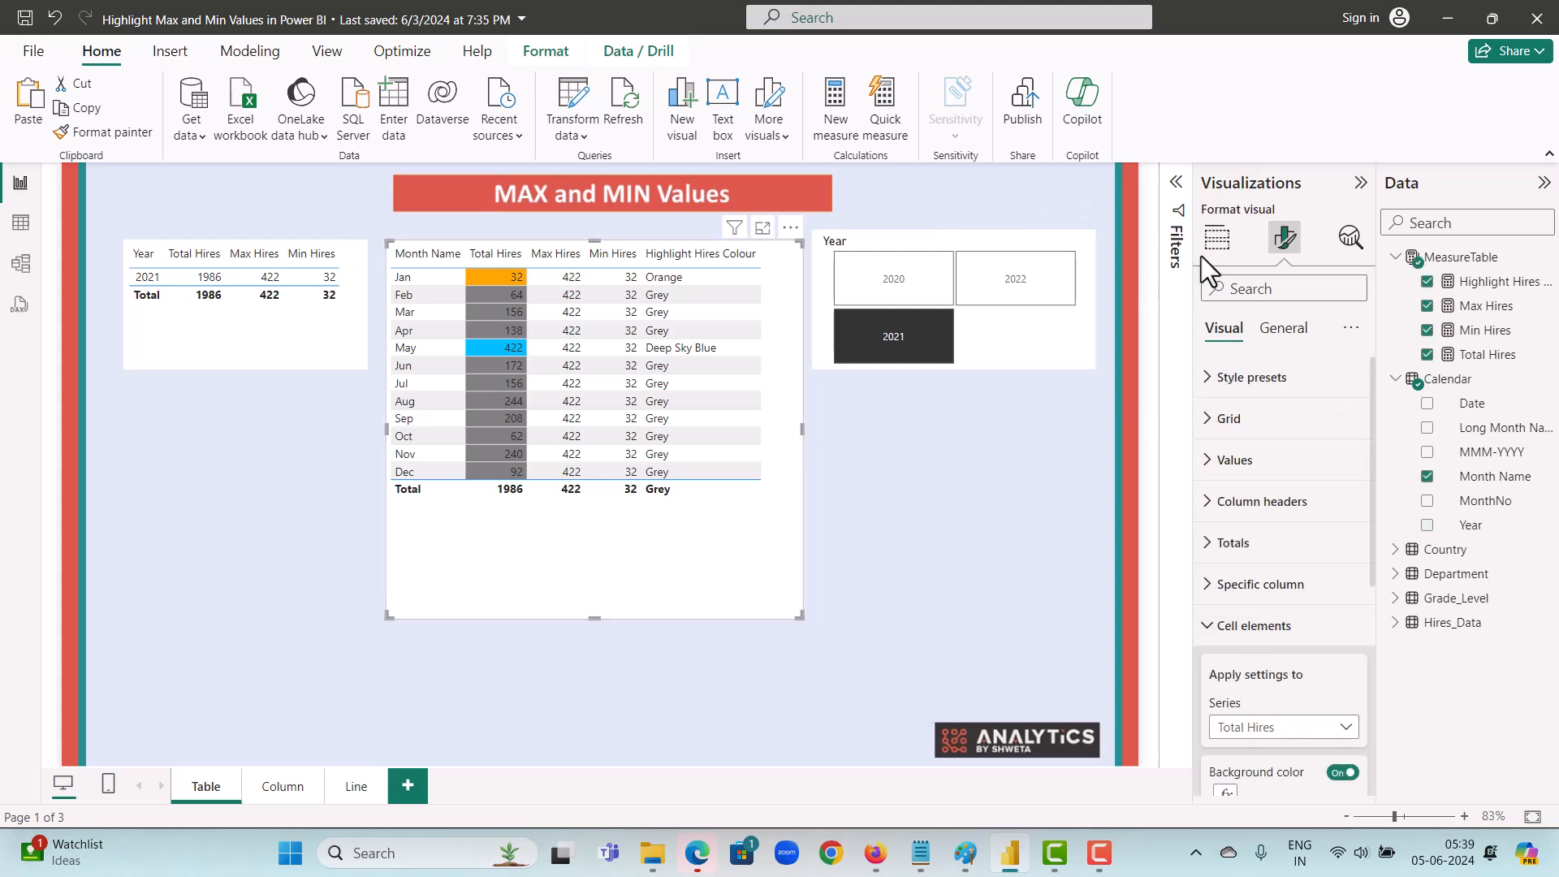
{"action": "left_click", "coordinate": [1216, 238]}
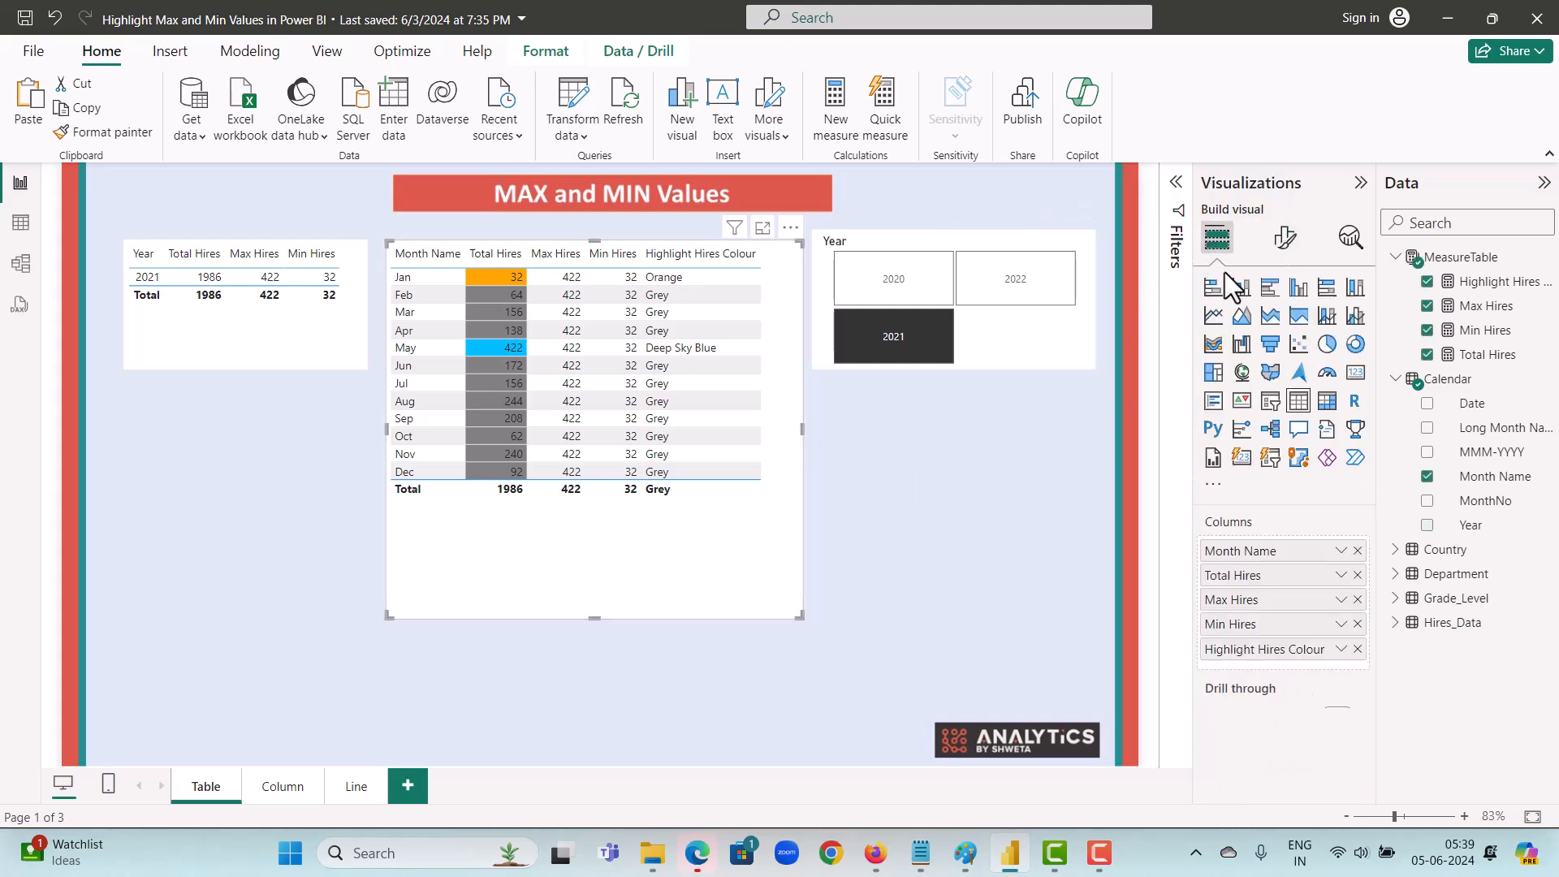
{"action": "left_click", "coordinate": [1358, 624]}
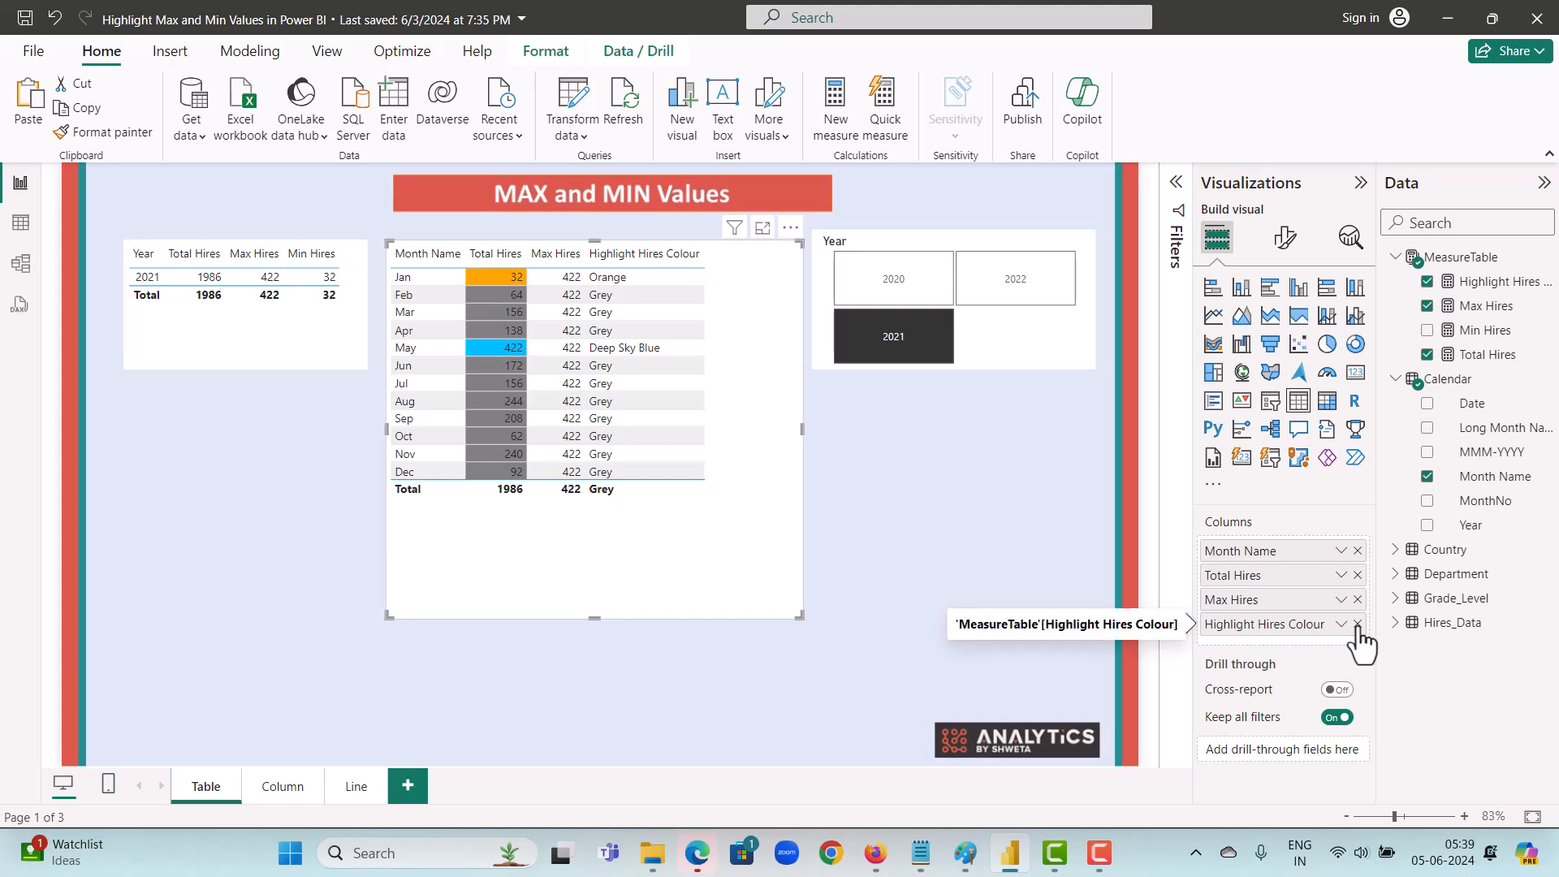
{"action": "left_click", "coordinate": [1357, 624]}
{"action": "left_click", "coordinate": [1357, 601]}
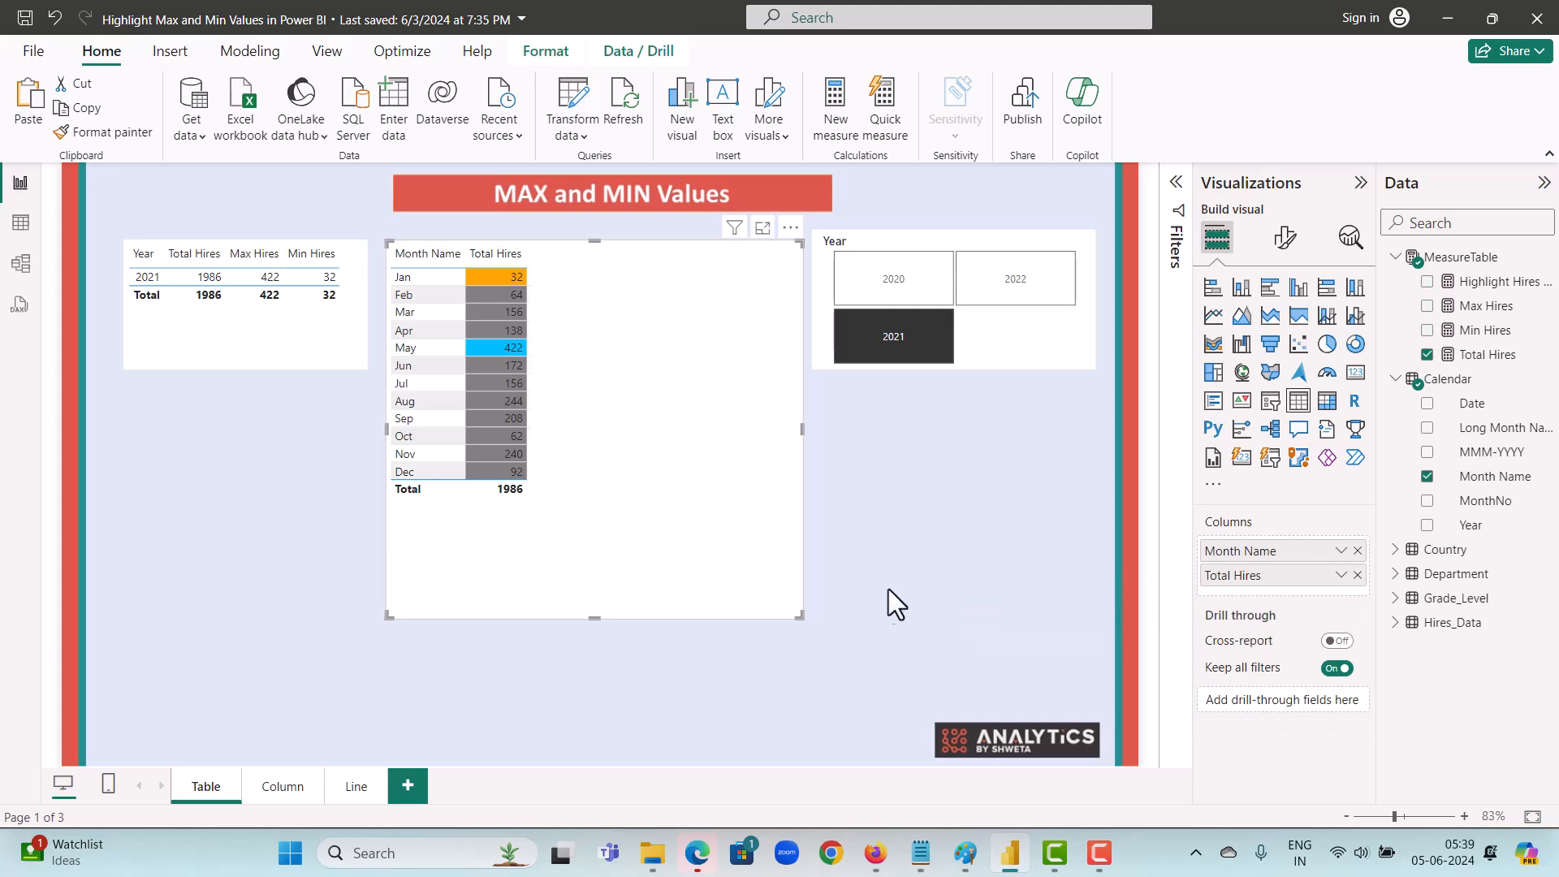
{"action": "left_click_drag", "start_coordinate": [804, 614], "coordinate": [581, 508]}
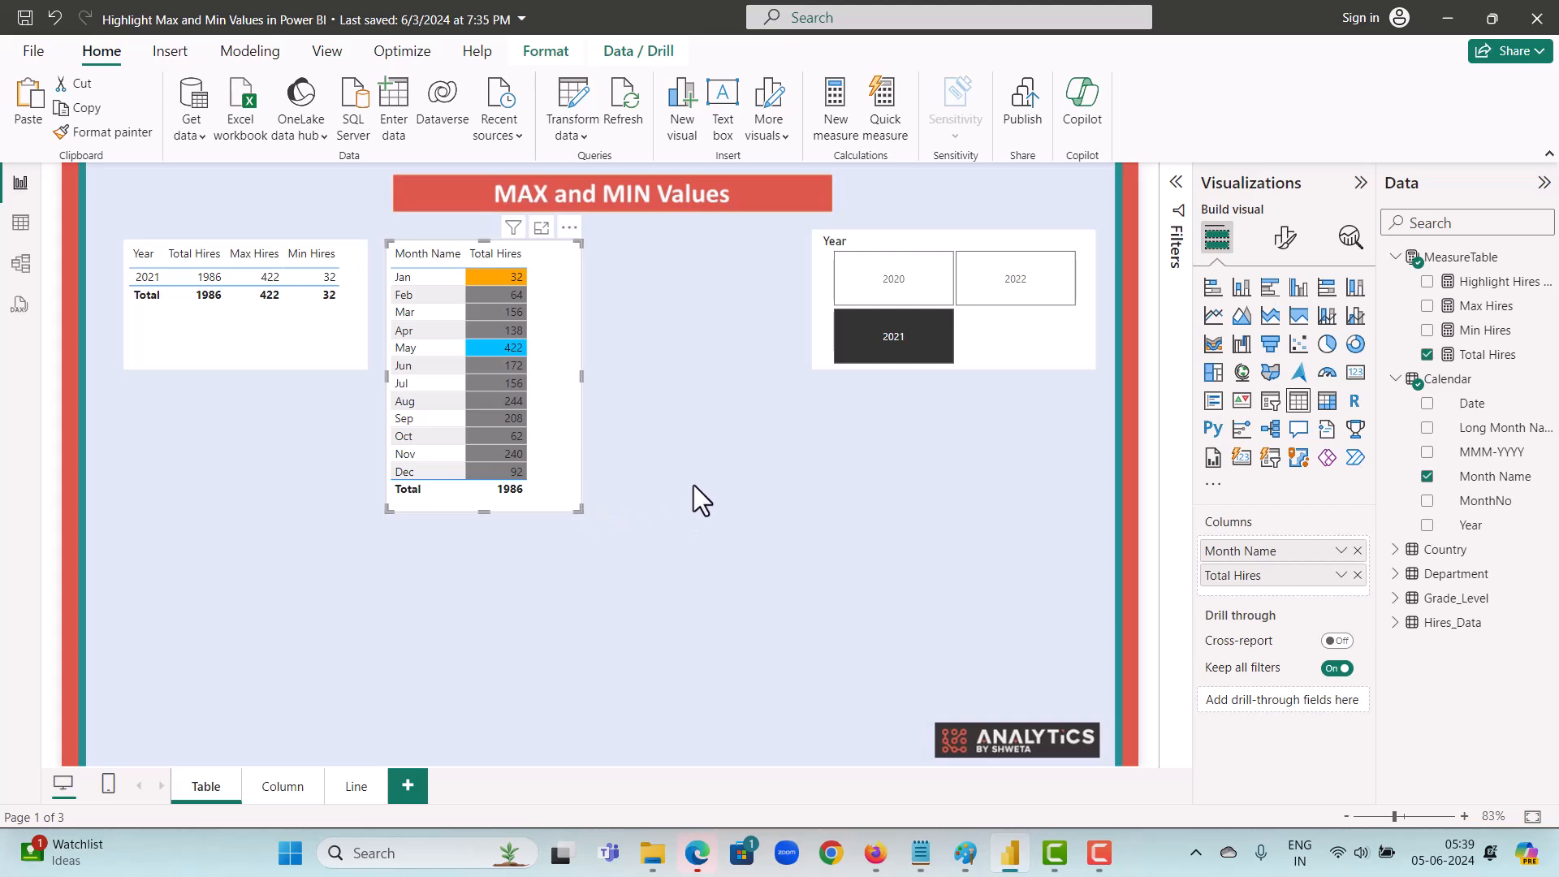
{"action": "left_click", "coordinate": [752, 481]}
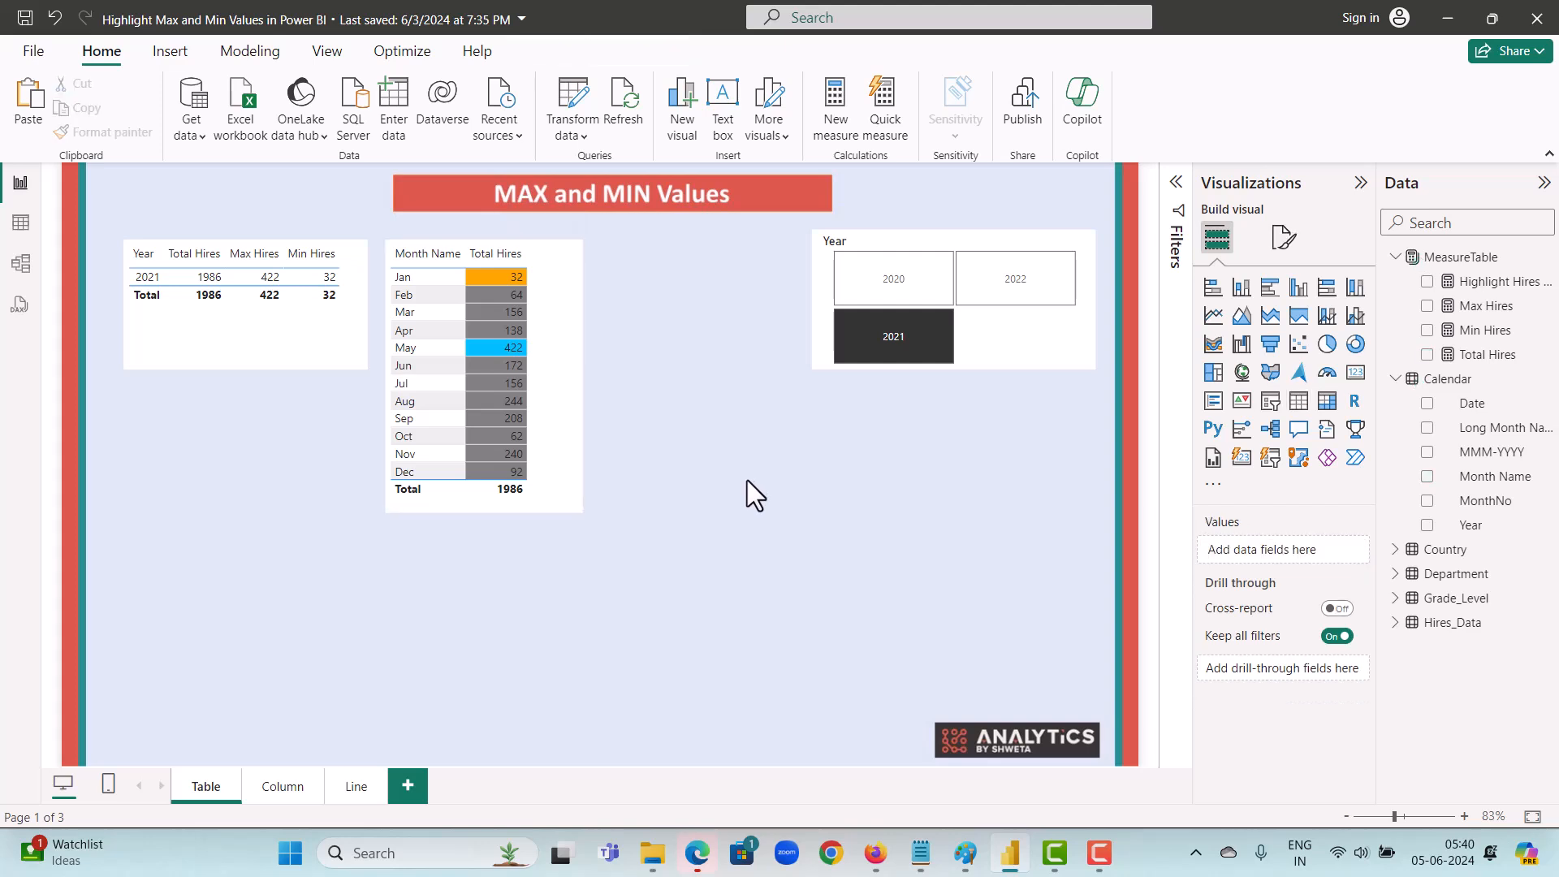
Step: On the Column page, examine the conditional formatting settings for the column colours of the Total Hires by Month Name chart
{"action": "left_click", "coordinate": [289, 782]}
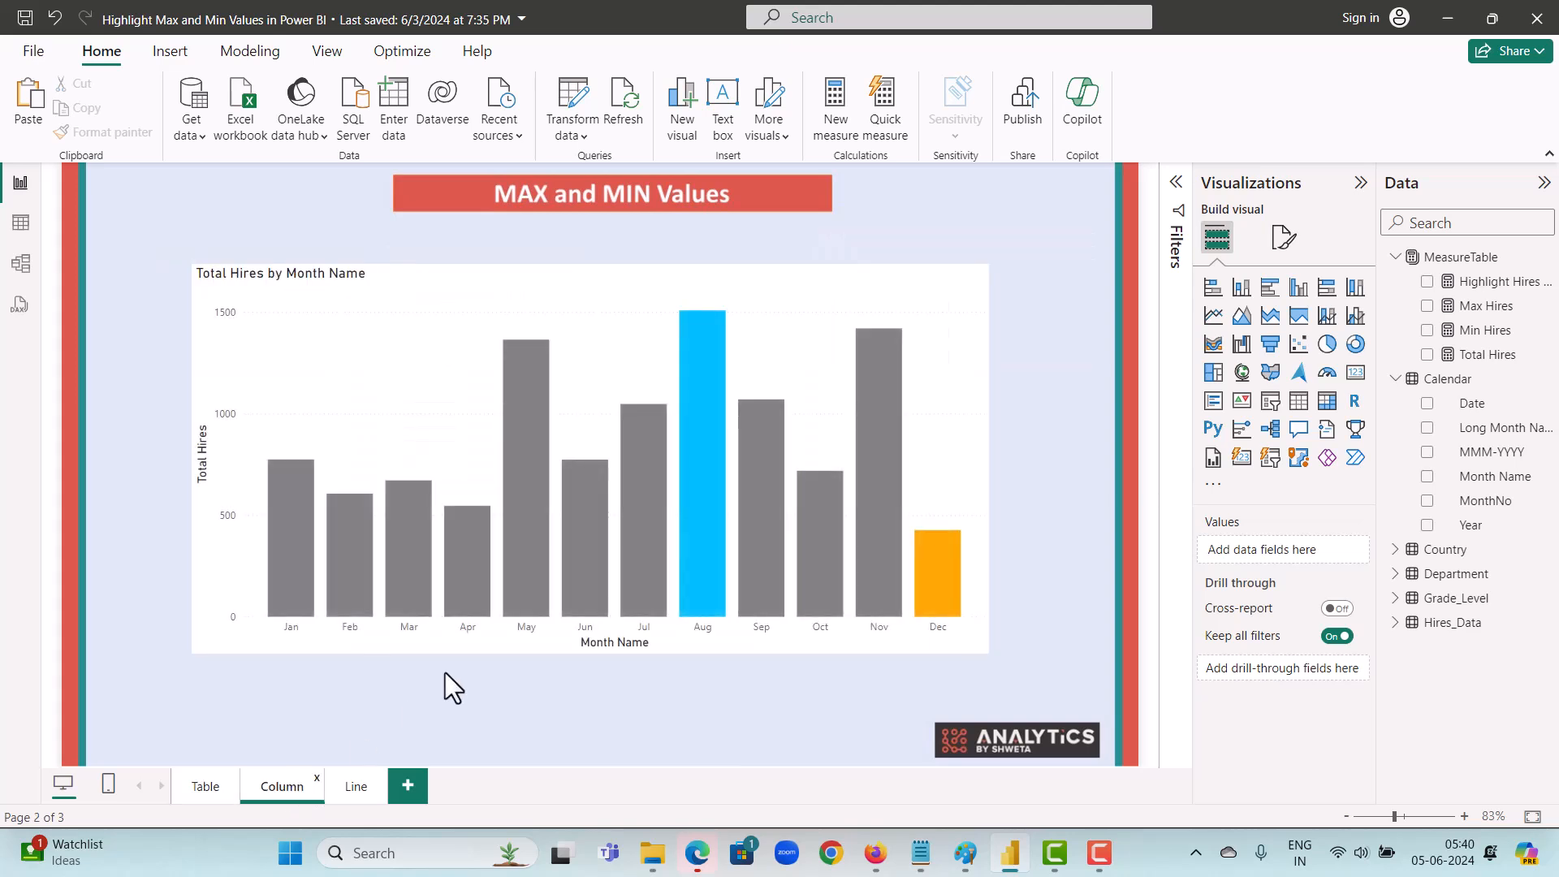
{"action": "left_click", "coordinate": [451, 650]}
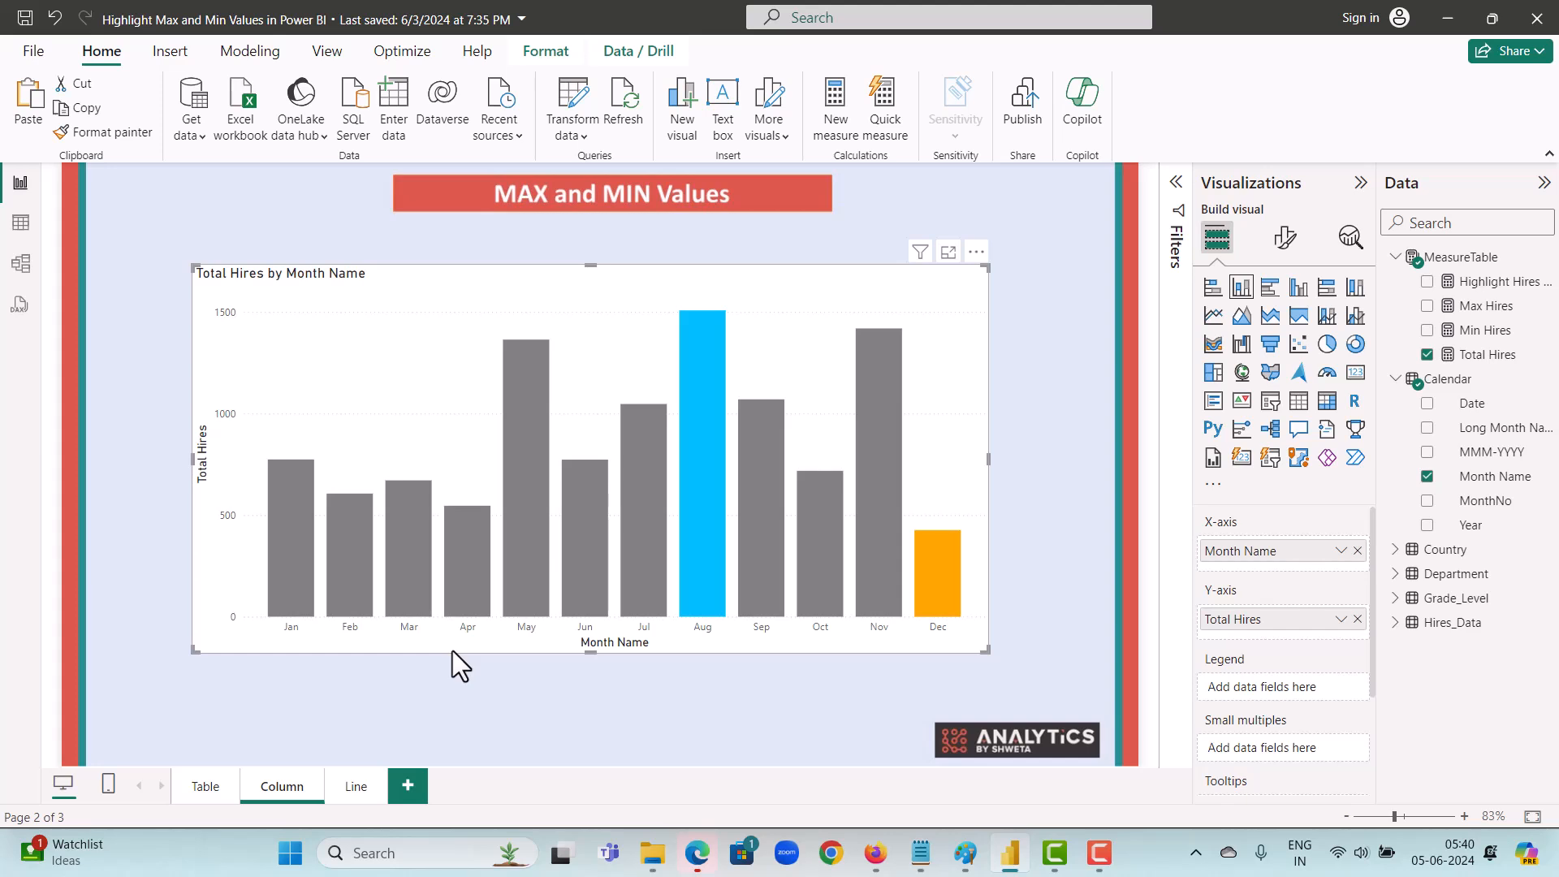
{"action": "left_click", "coordinate": [1288, 239]}
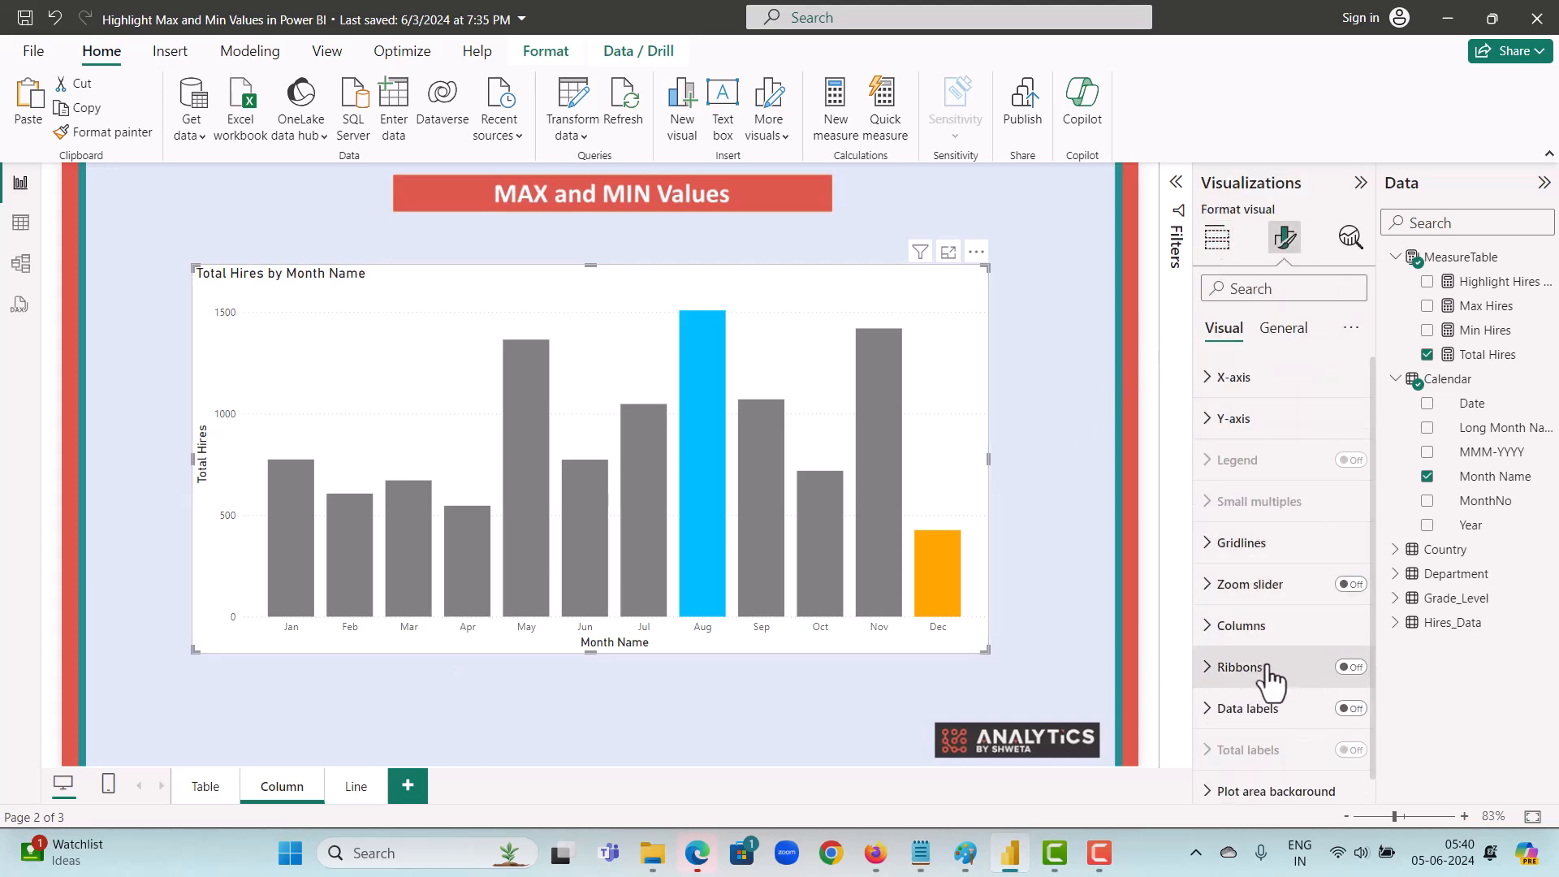
{"action": "left_click", "coordinate": [1202, 626]}
{"action": "scroll", "coordinate": [1207, 645], "scroll_direction": "down", "scroll_amount": 1}
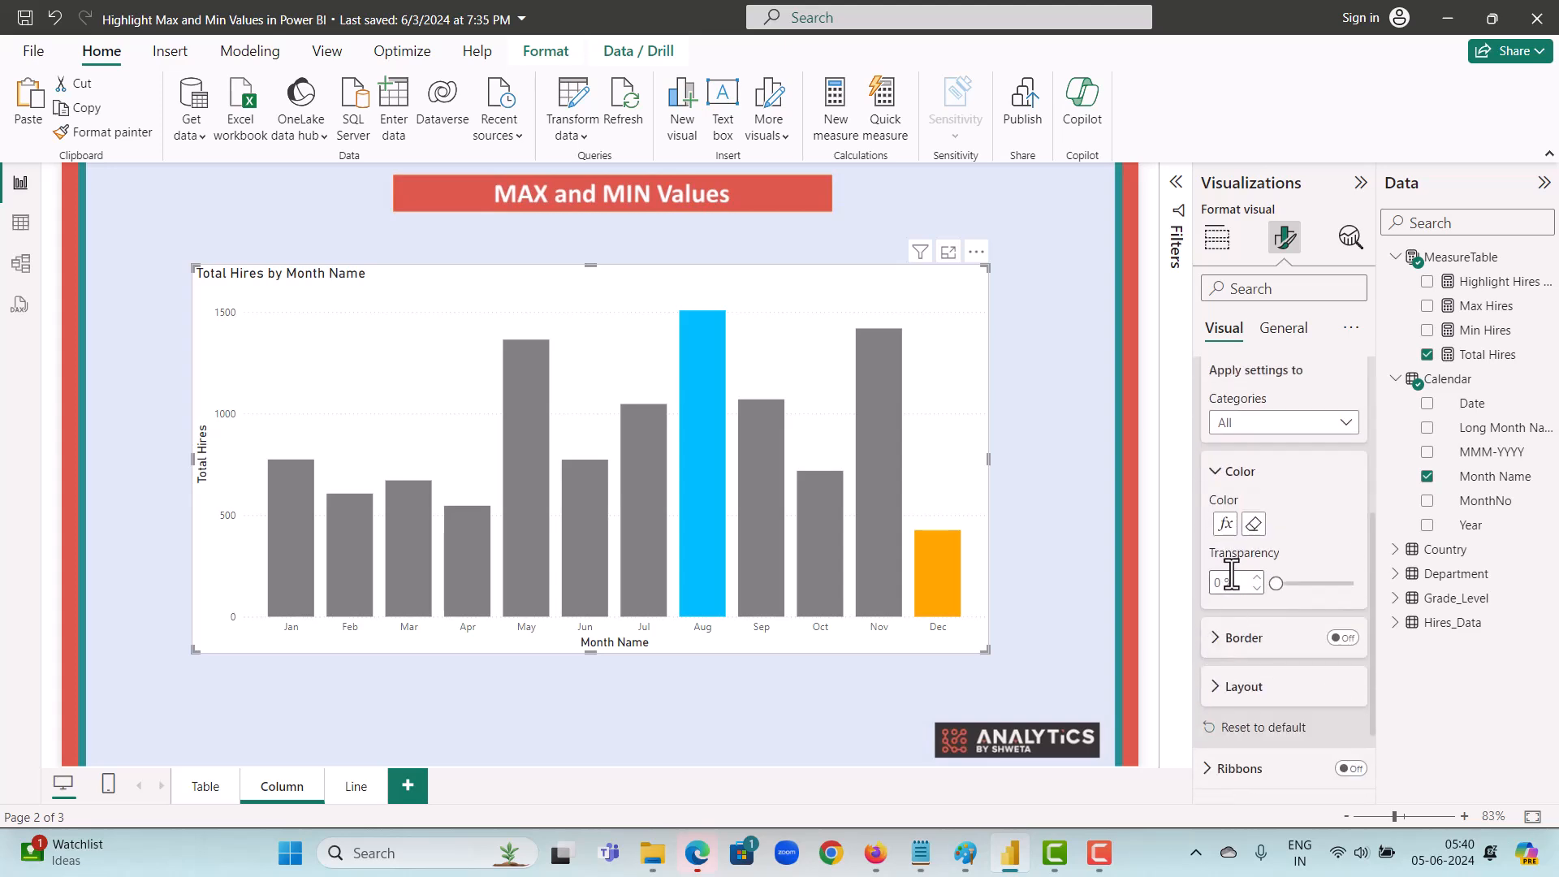
{"action": "left_click", "coordinate": [1225, 524]}
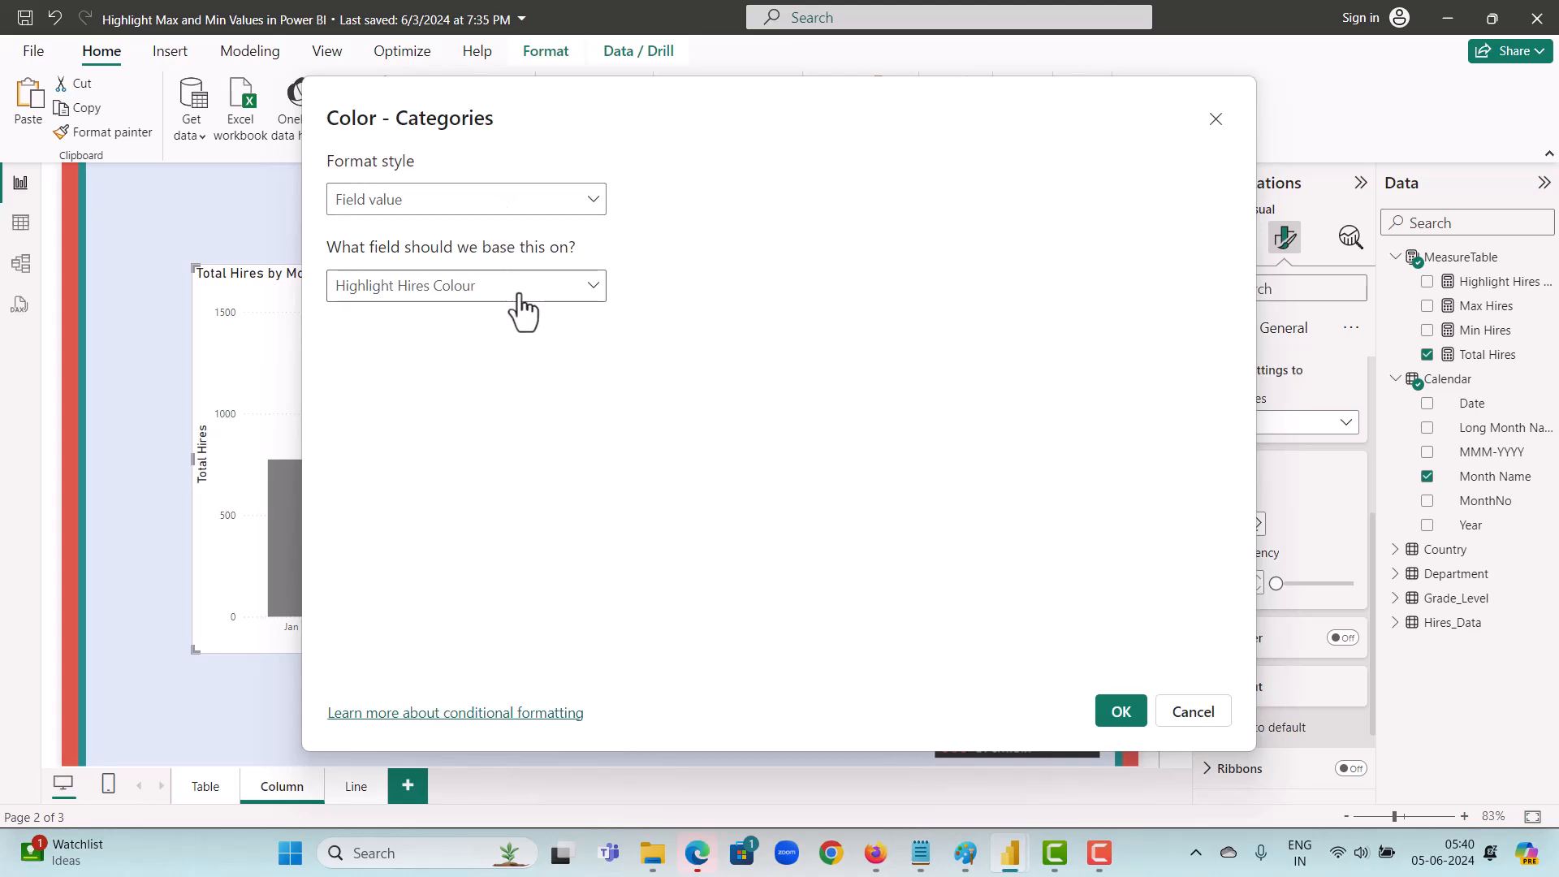
{"action": "left_click", "coordinate": [1118, 713]}
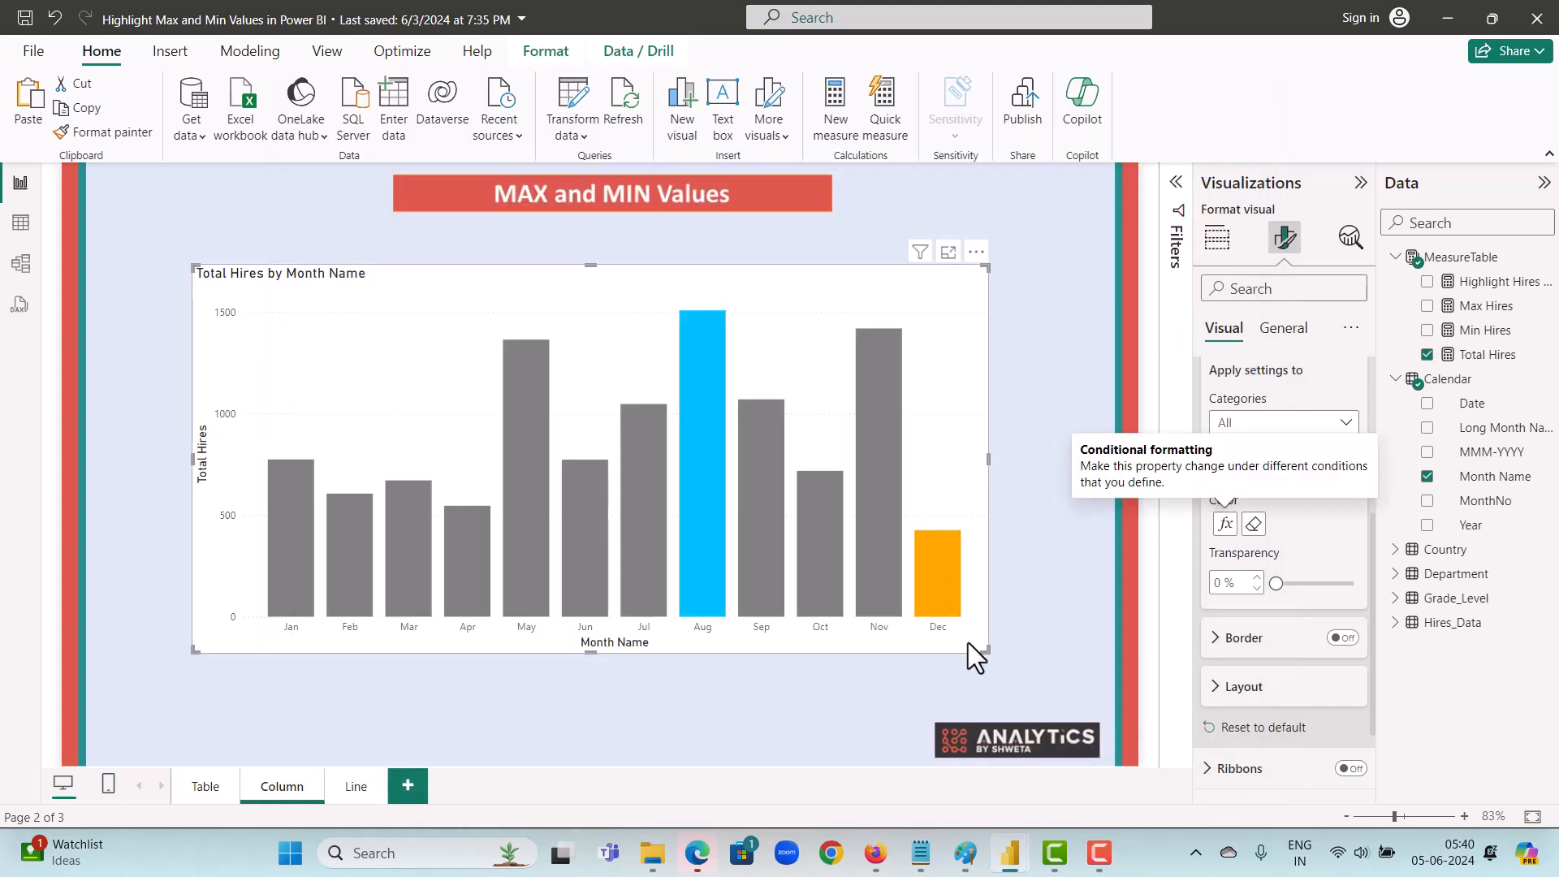
Step: Delete the existing column chart, insert a blank clustered column chart in its place and move it below the page title
{"action": "key", "text": "Delete"}
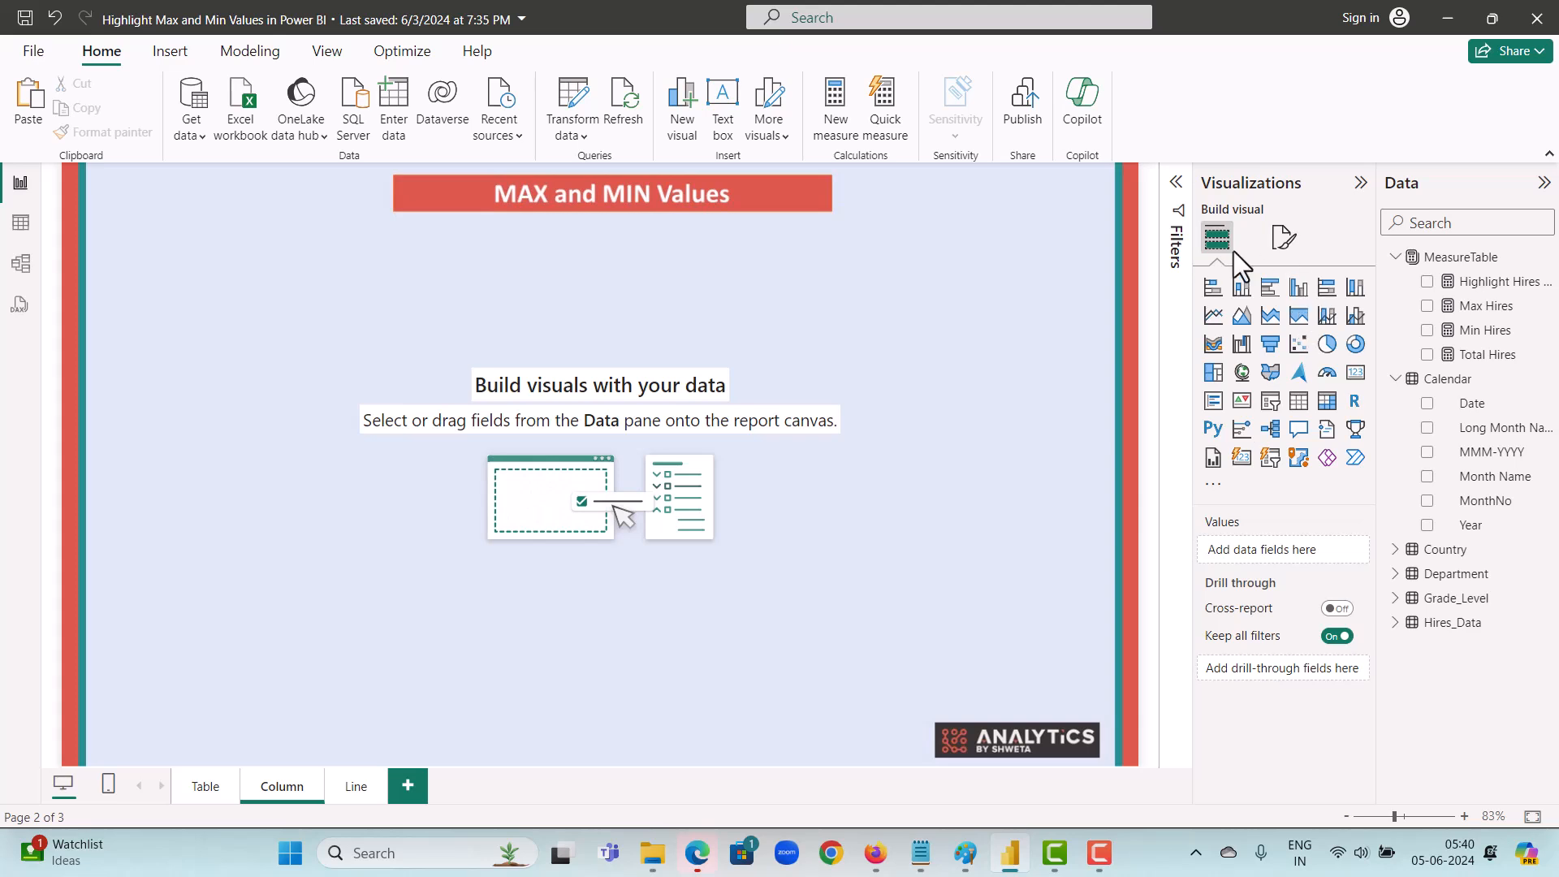
{"action": "left_click", "coordinate": [1298, 288]}
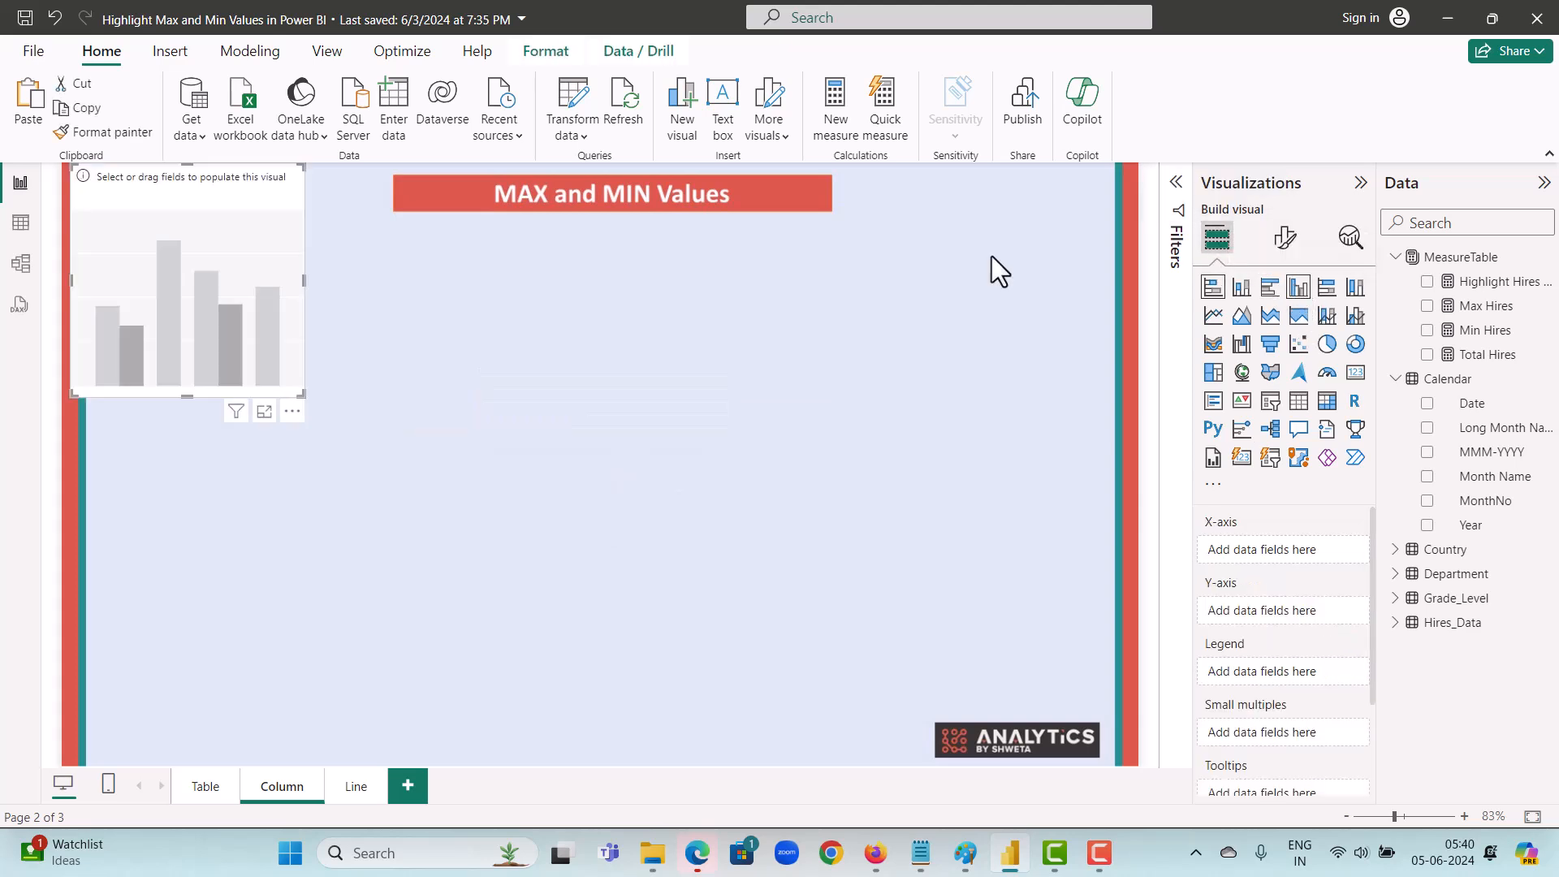
{"action": "mouse_move", "coordinate": [220, 173]}
{"action": "left_mouse_down"}
{"action": "mouse_move", "coordinate": [400, 323]}
{"action": "mouse_move", "coordinate": [460, 294]}
{"action": "left_mouse_up"}
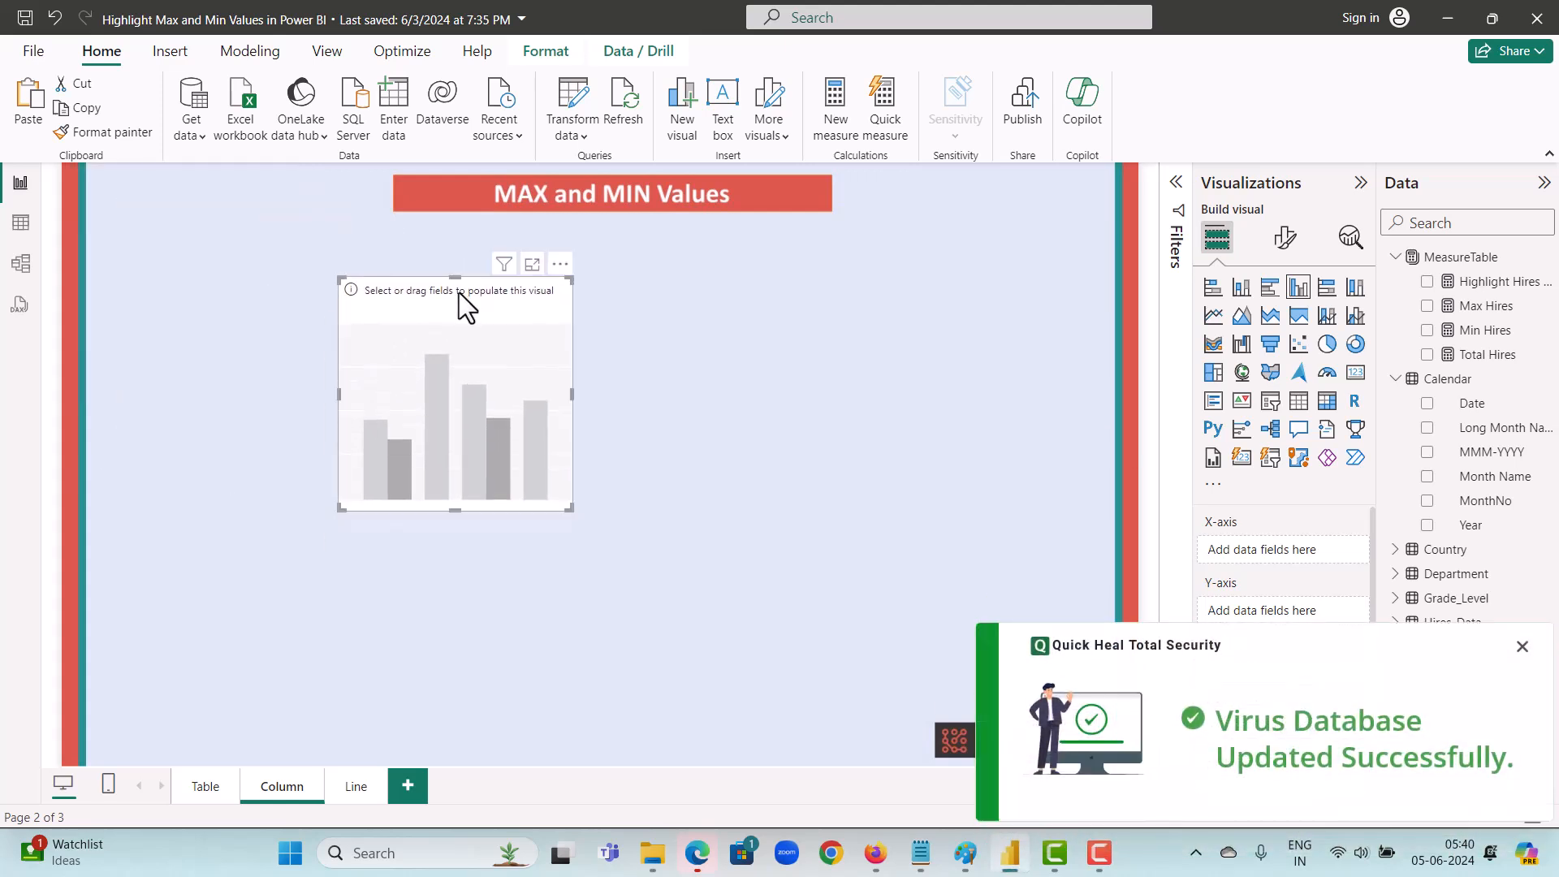
{"action": "left_click", "coordinate": [1521, 647]}
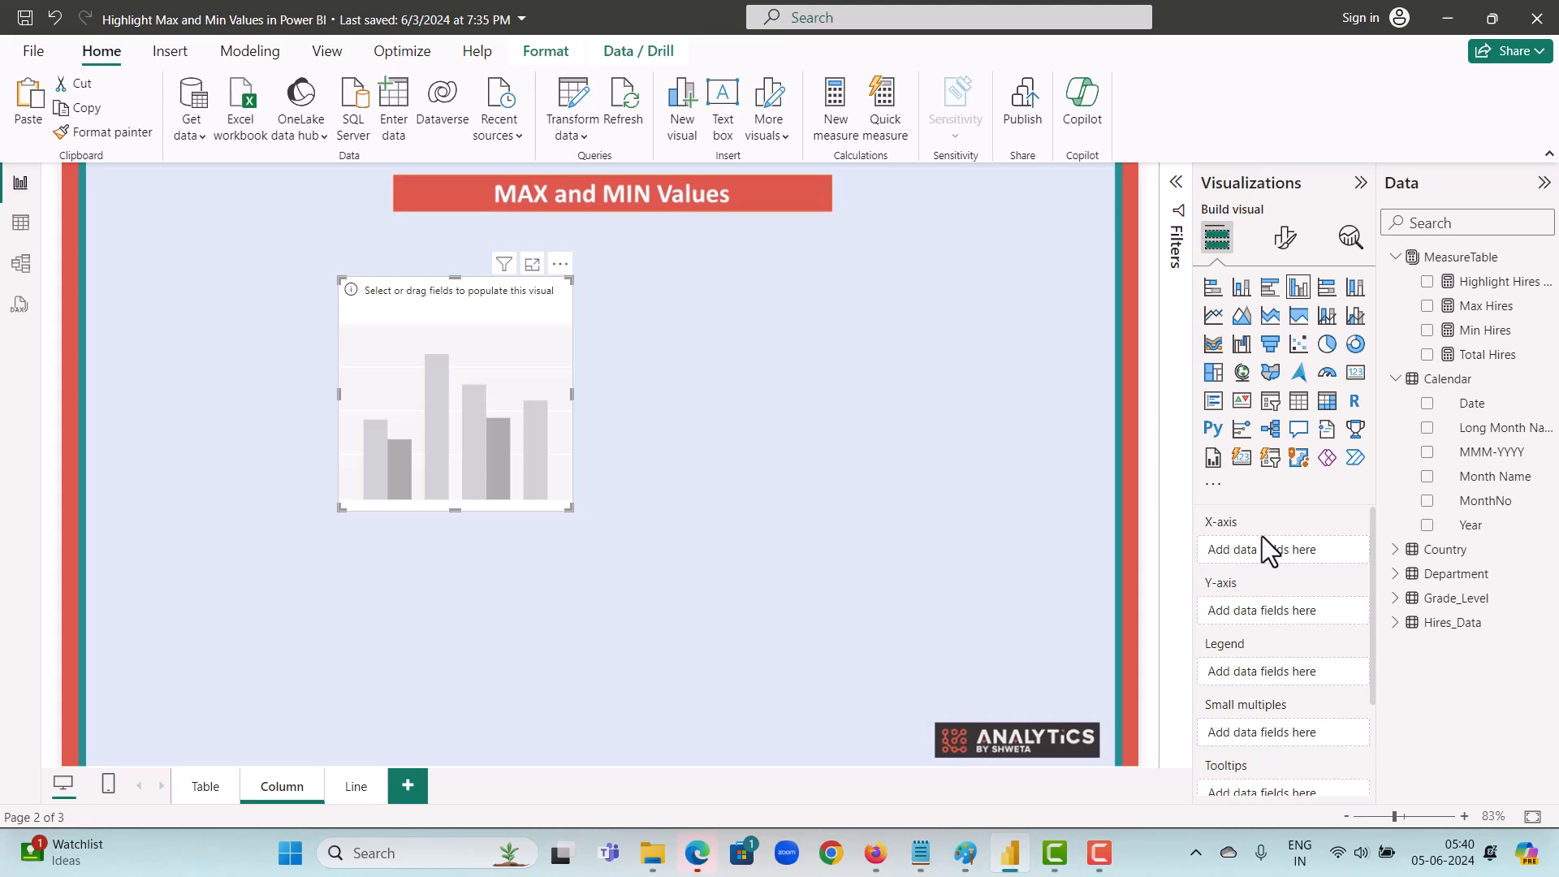
Step: Plot Total Hires by Month Name in the blank column chart and enlarge it across the middle of the page
{"action": "left_click_drag", "start_coordinate": [1481, 479], "coordinate": [1258, 544]}
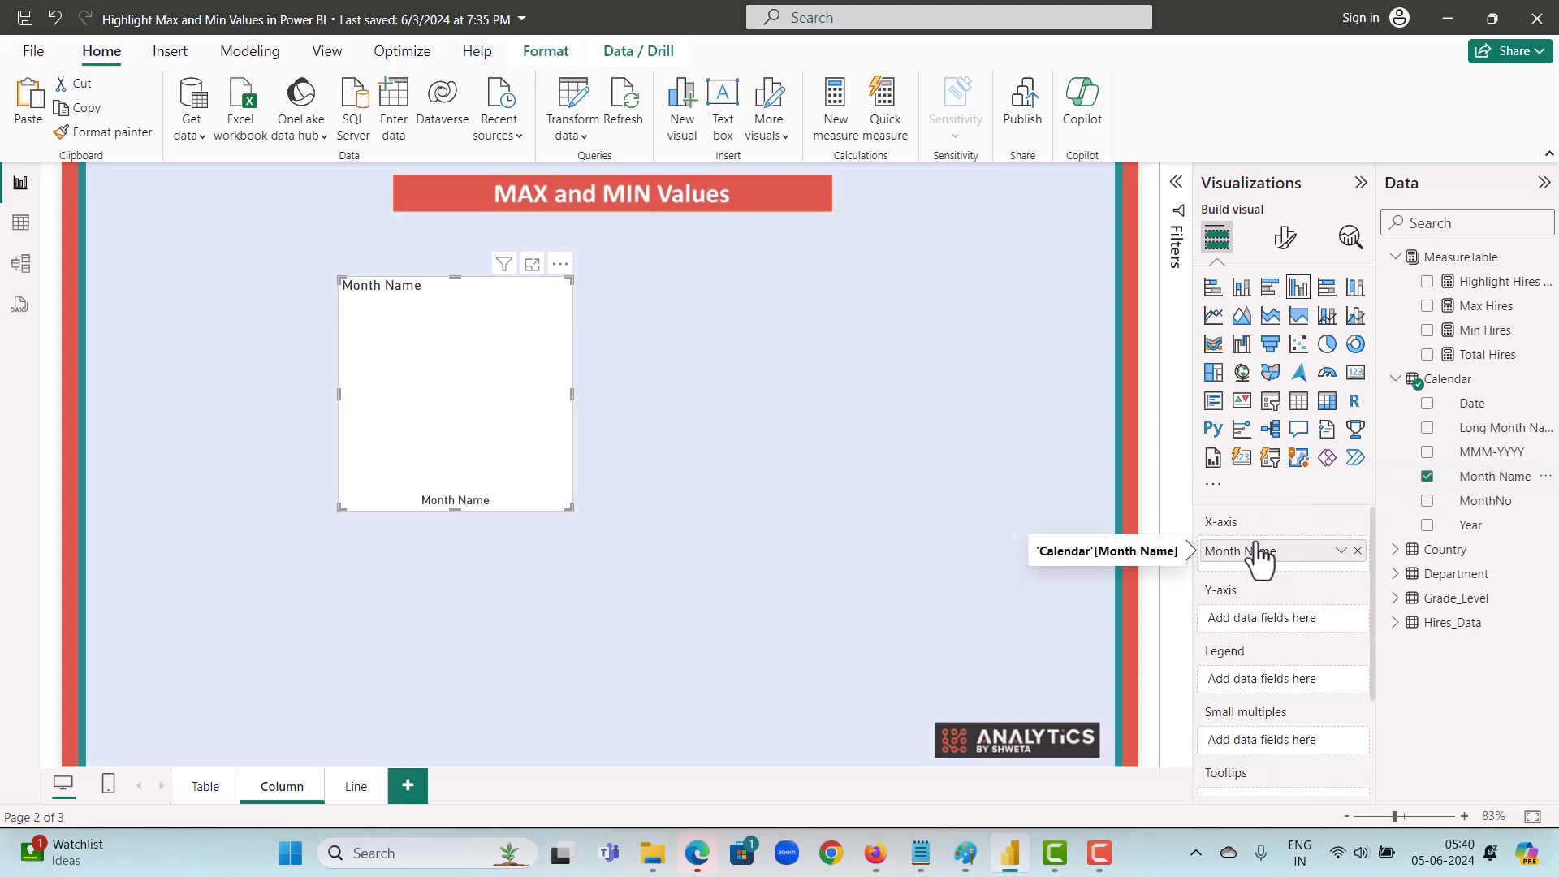
{"action": "left_click_drag", "start_coordinate": [1486, 355], "coordinate": [1283, 614]}
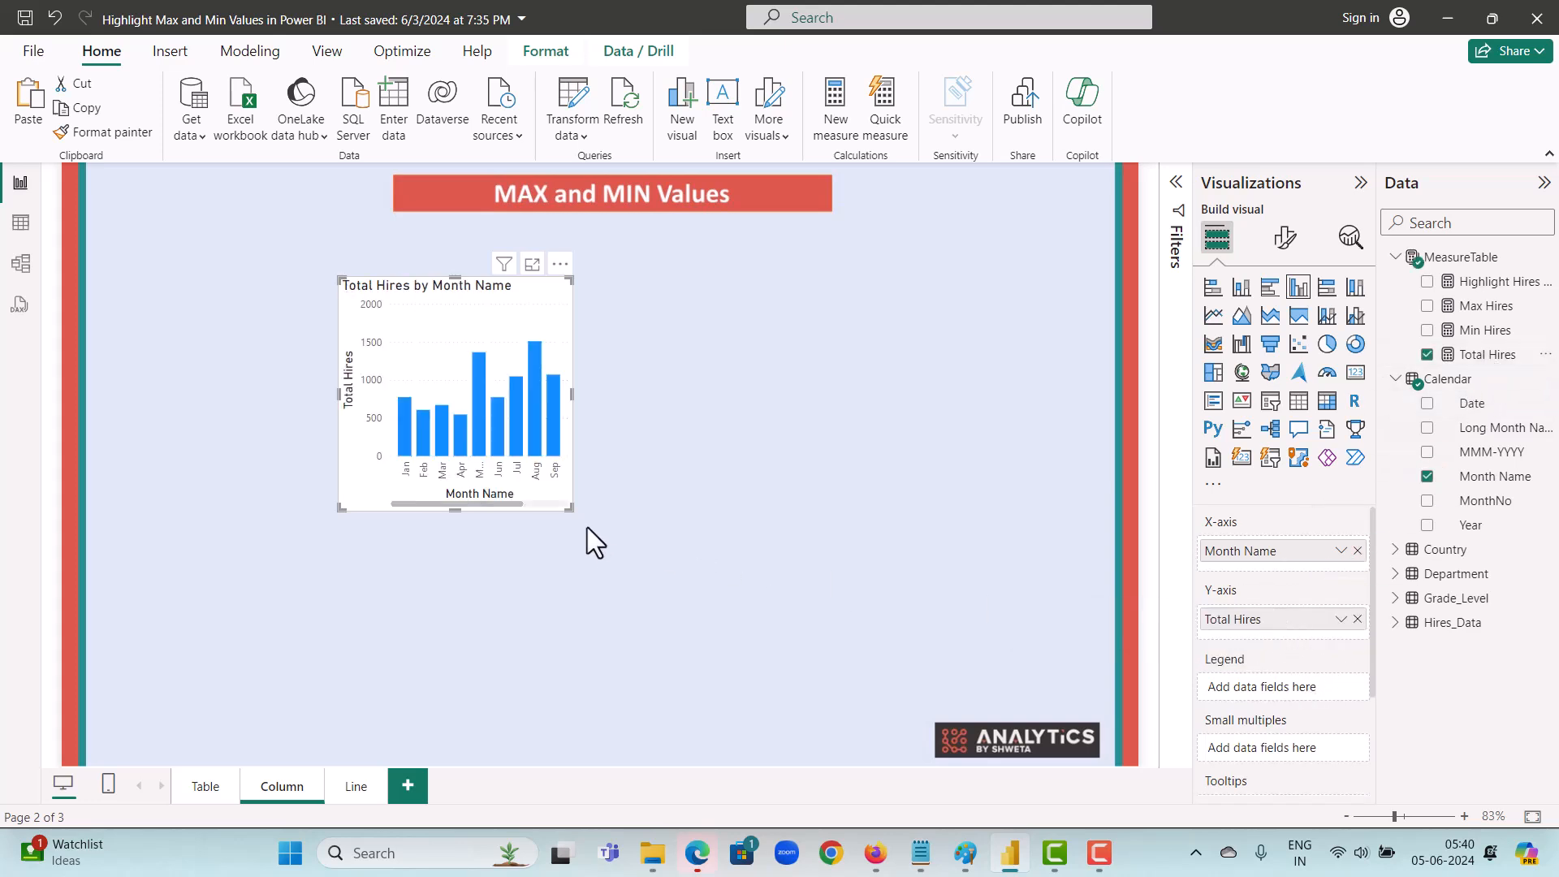
{"action": "left_click_drag", "start_coordinate": [572, 509], "coordinate": [982, 645]}
Step: Copy the Year slicer from the Table page to the Column page without syncing and place it in the page's upper-left corner
{"action": "left_click", "coordinate": [200, 789]}
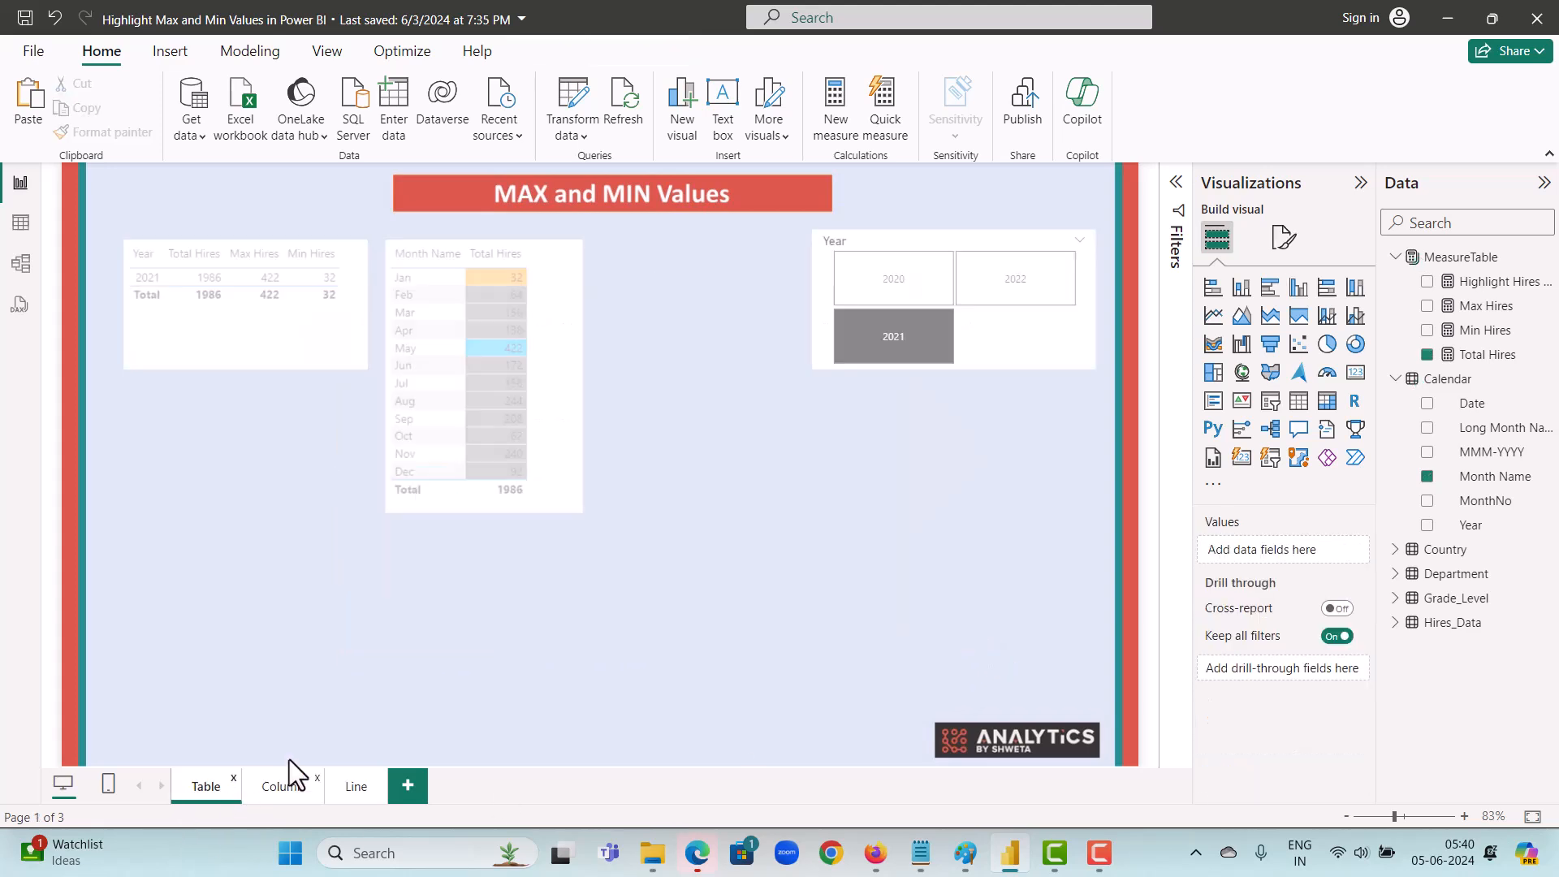
{"action": "left_click", "coordinate": [1026, 362]}
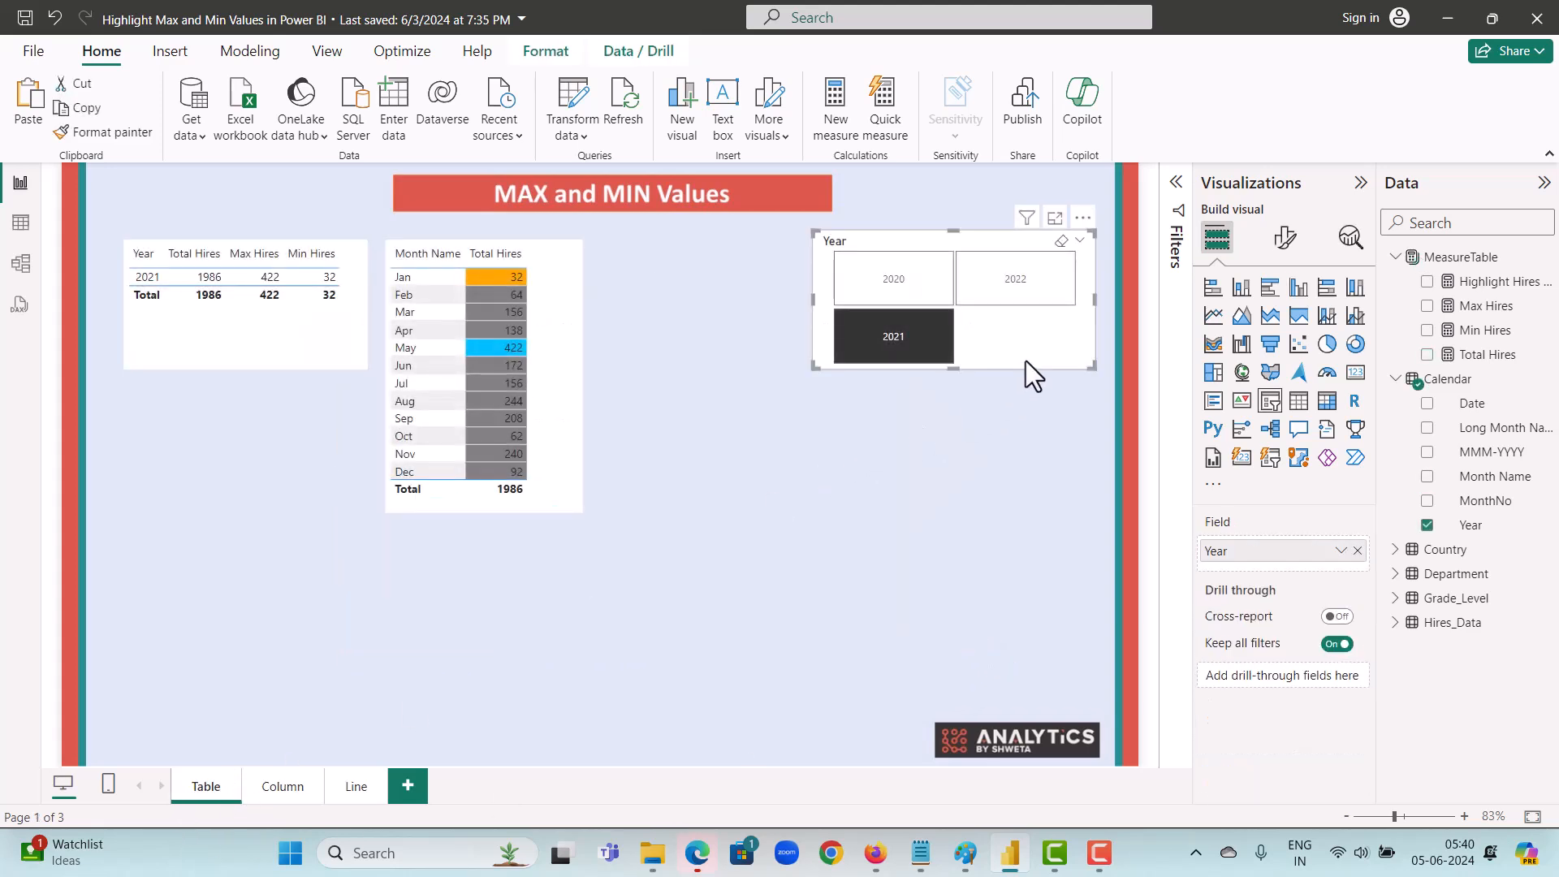
{"action": "left_click", "coordinate": [287, 790]}
{"action": "key", "text": "ctrl+v"}
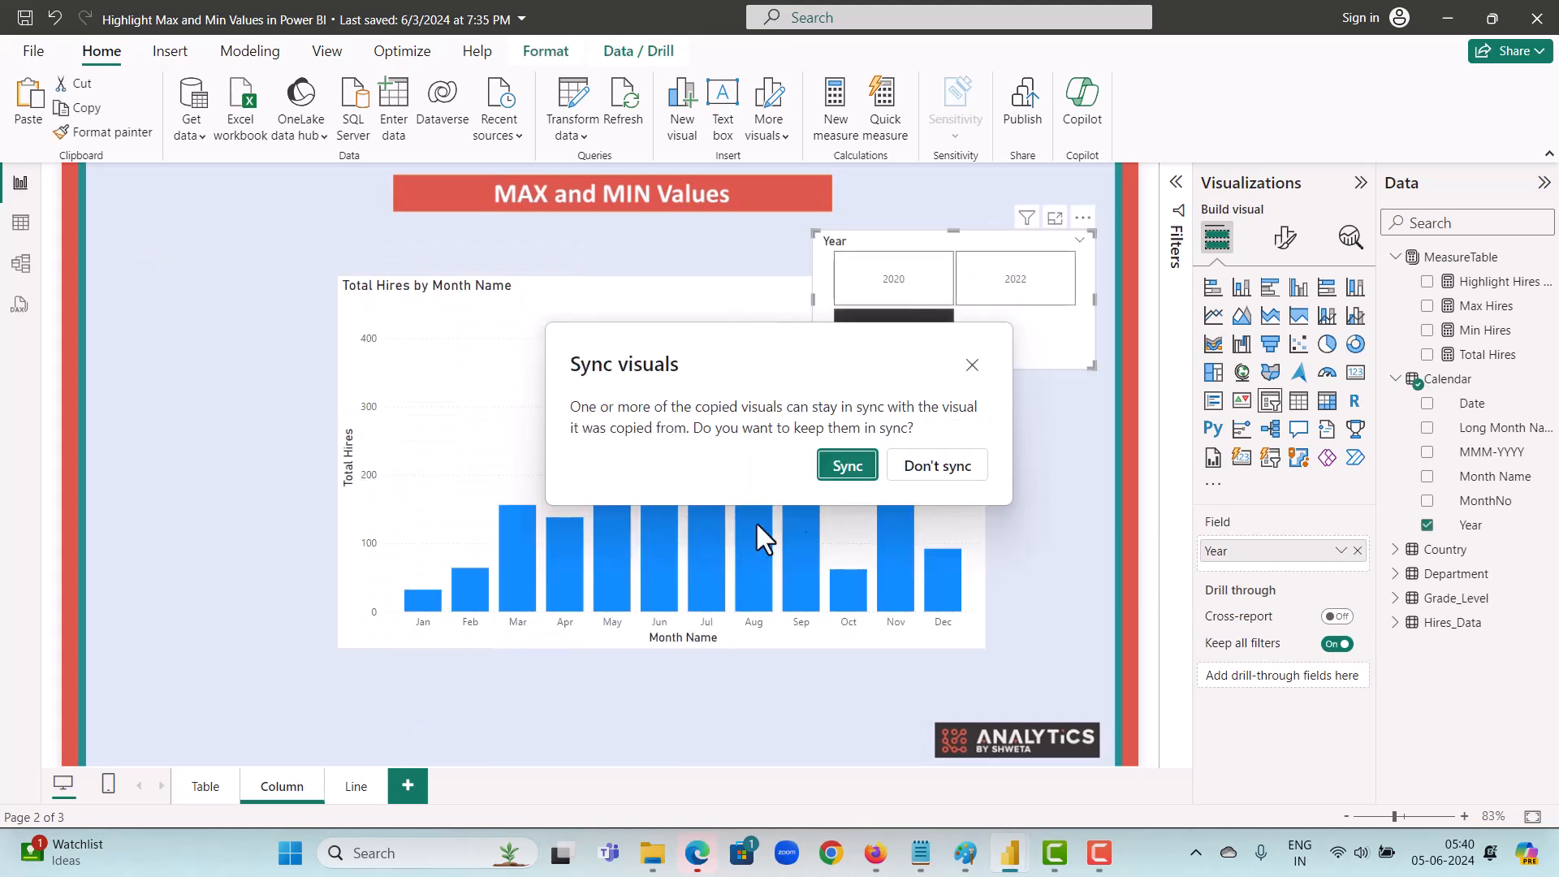
{"action": "left_click", "coordinate": [952, 477]}
{"action": "left_click_drag", "start_coordinate": [859, 233], "coordinate": [112, 164]}
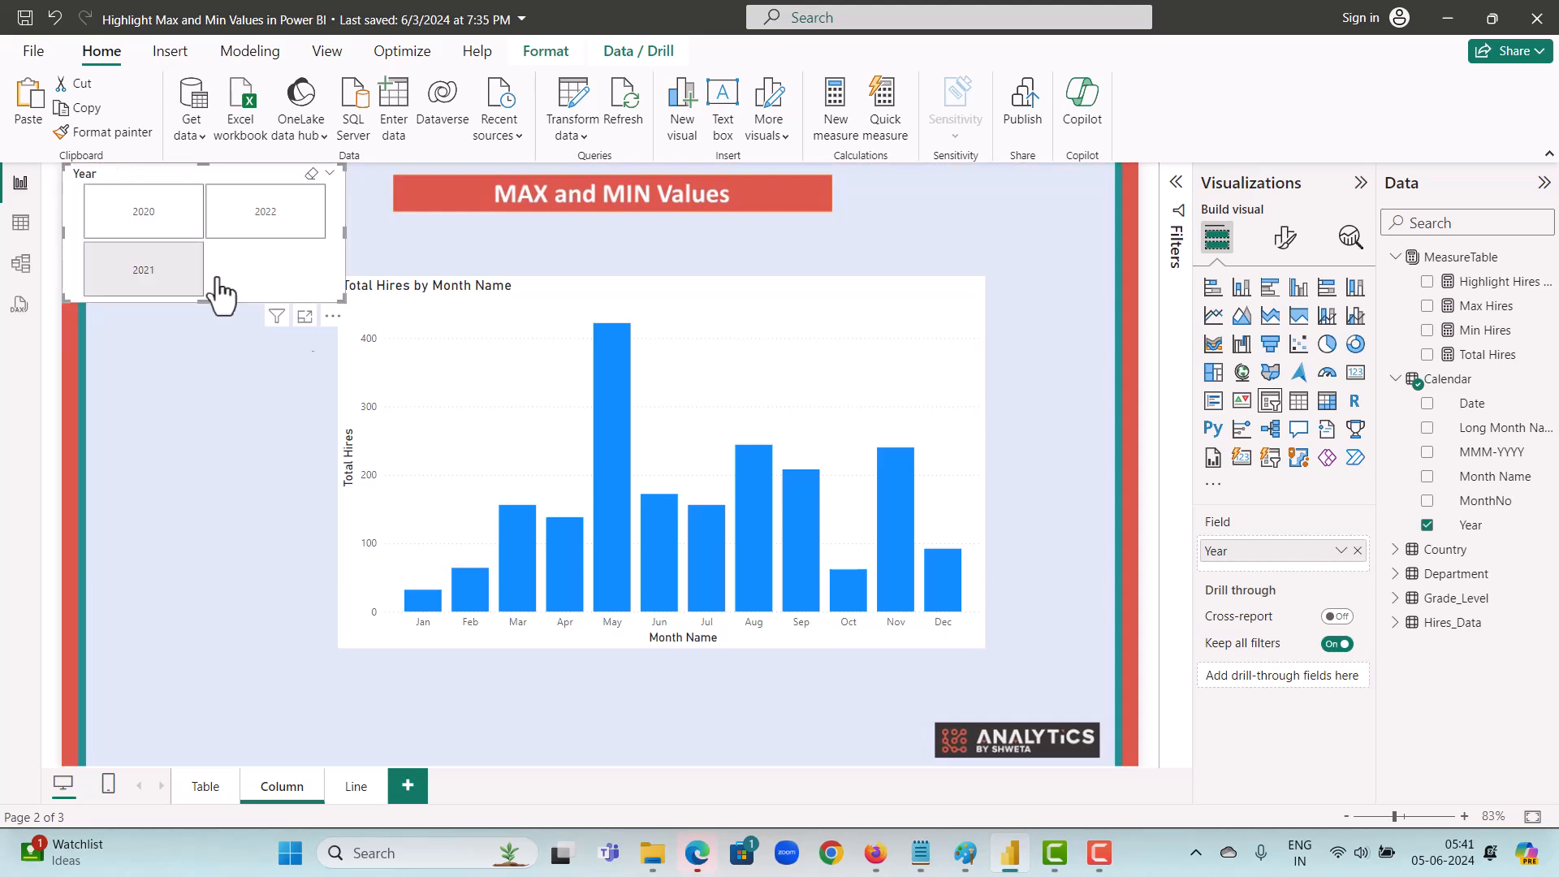
Step: Examine the column chart's colour settings and the formula of the Highlight Hires Colour measure
{"action": "left_click", "coordinate": [768, 370]}
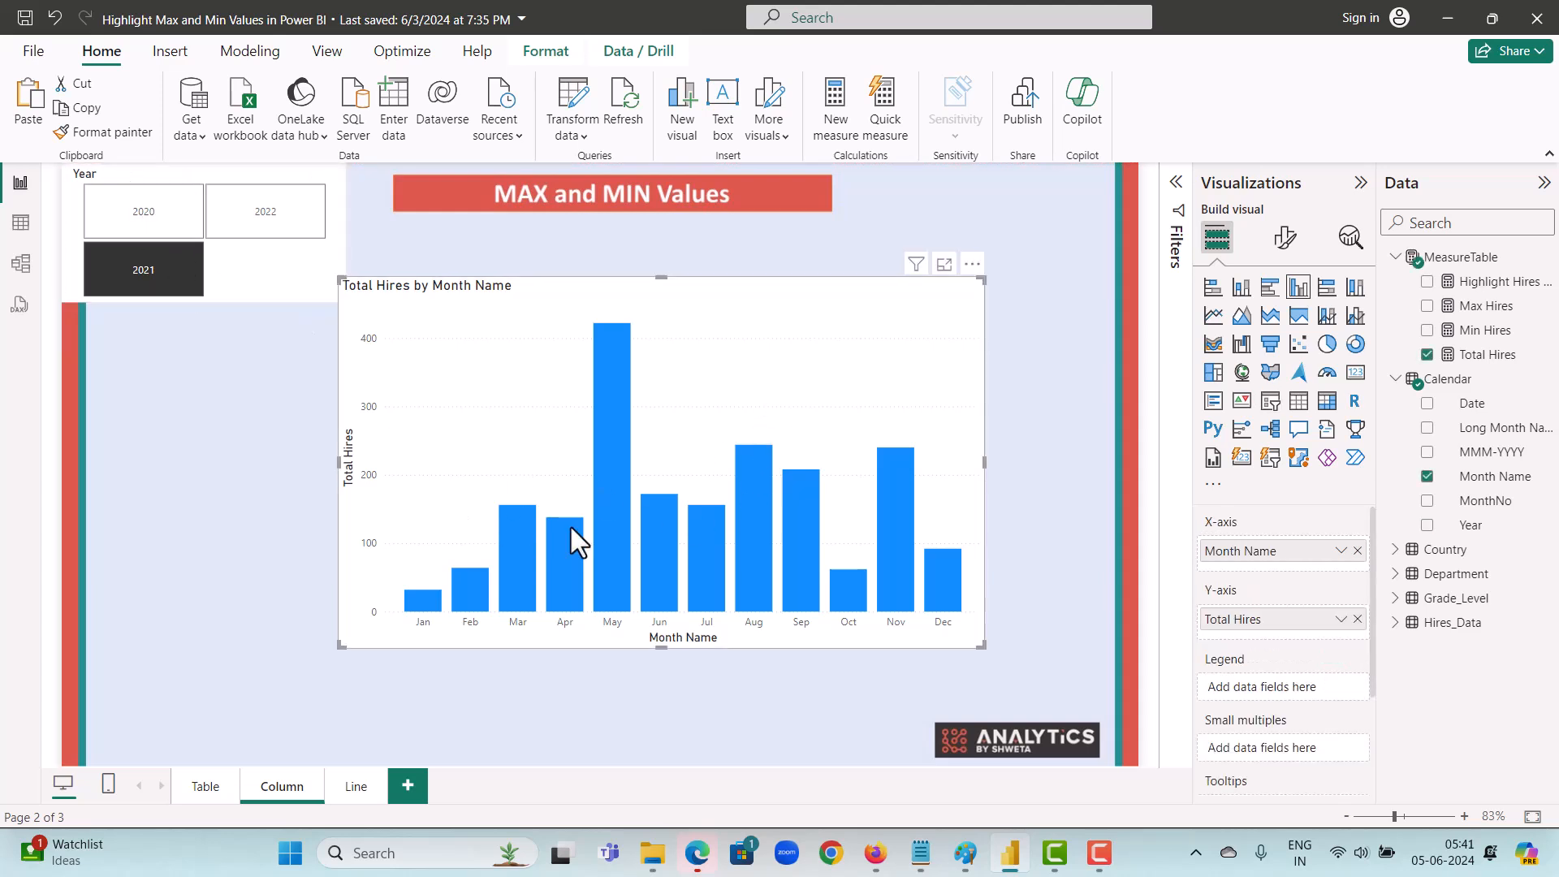
{"action": "left_click", "coordinate": [921, 679]}
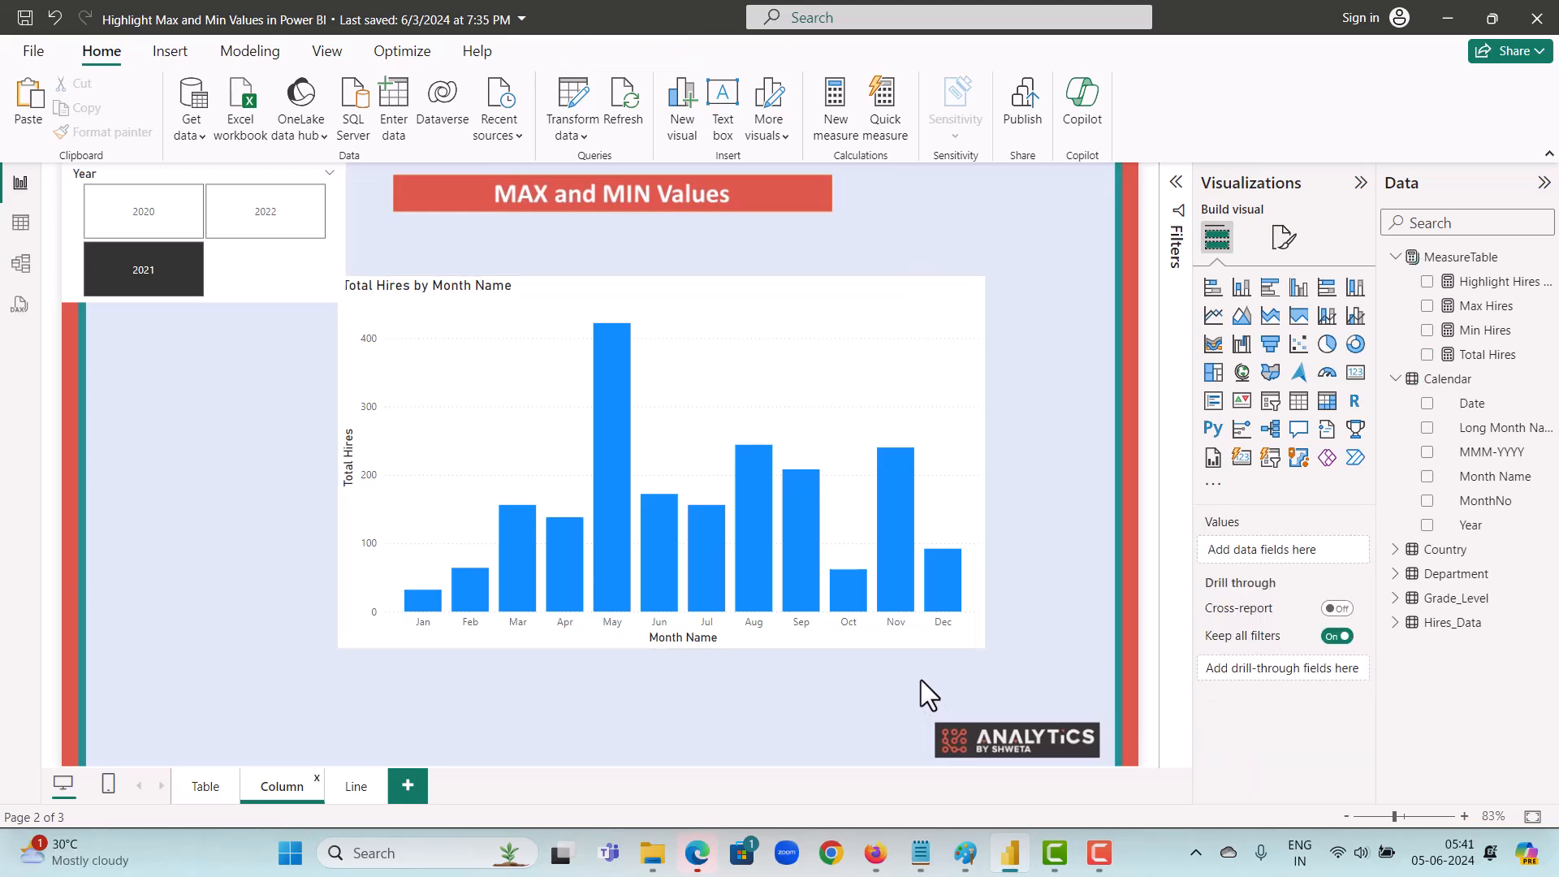
{"action": "left_click", "coordinate": [978, 385]}
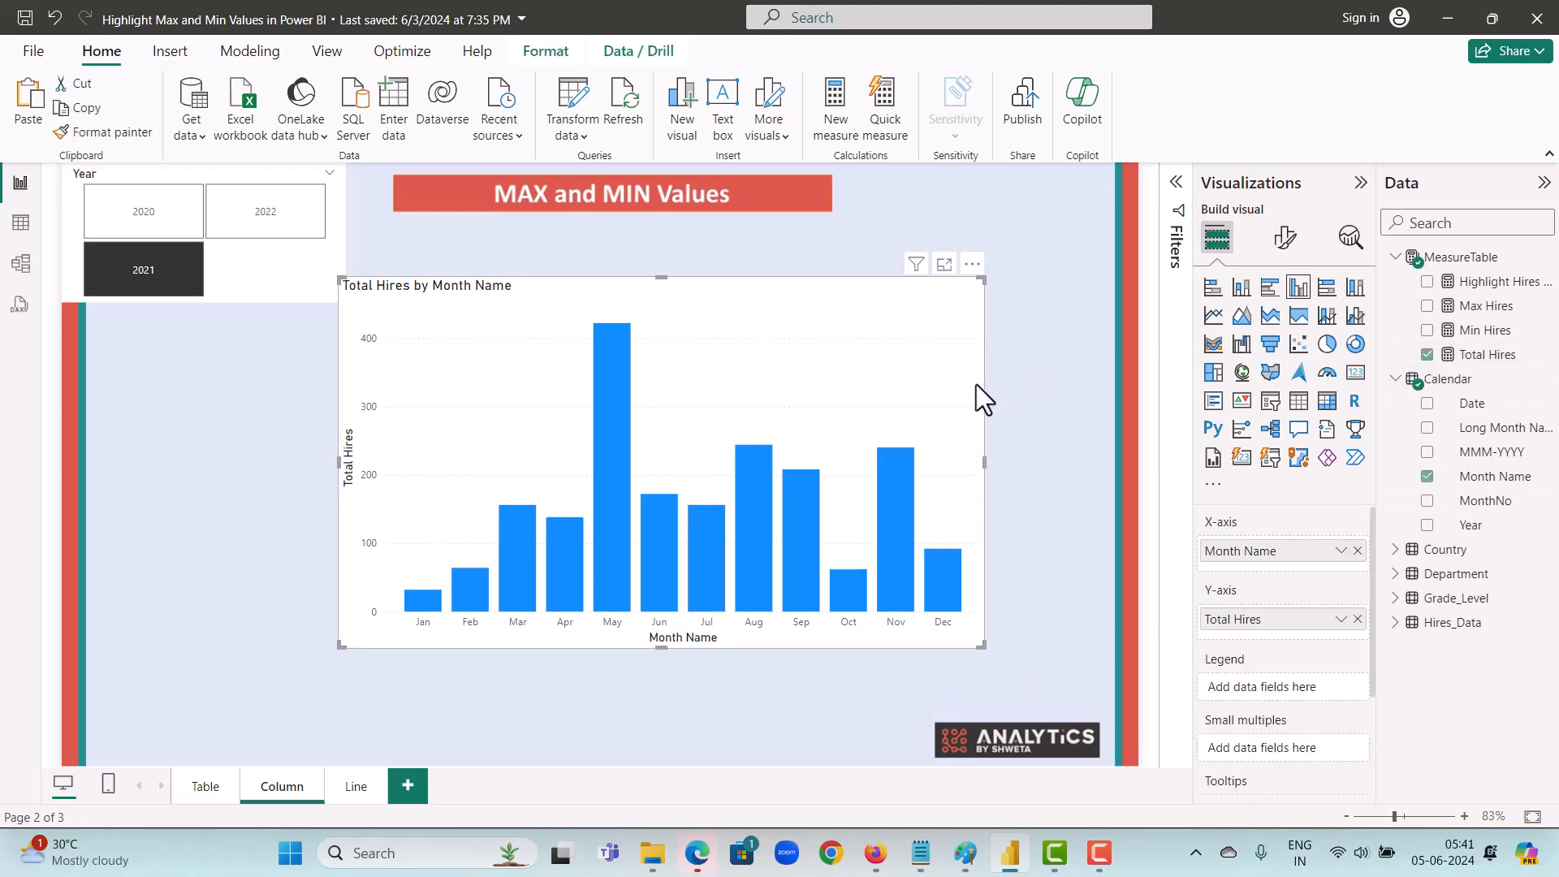
{"action": "left_click", "coordinate": [1285, 237]}
{"action": "left_click", "coordinate": [1231, 641]}
{"action": "scroll", "coordinate": [1238, 678], "scroll_direction": "down", "scroll_amount": 3}
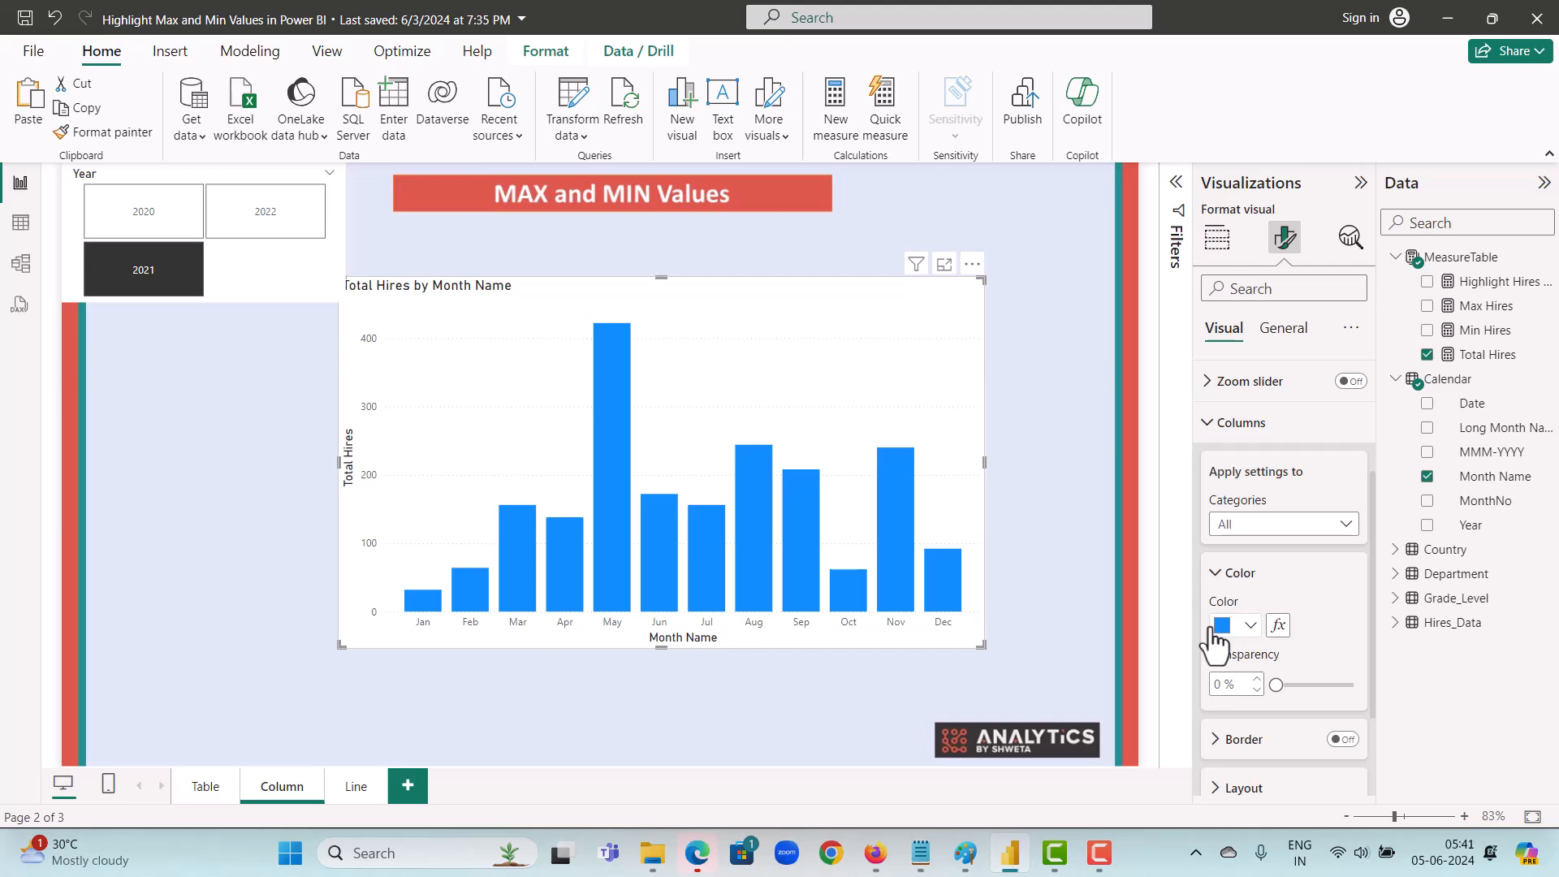
{"action": "left_click", "coordinate": [1471, 286]}
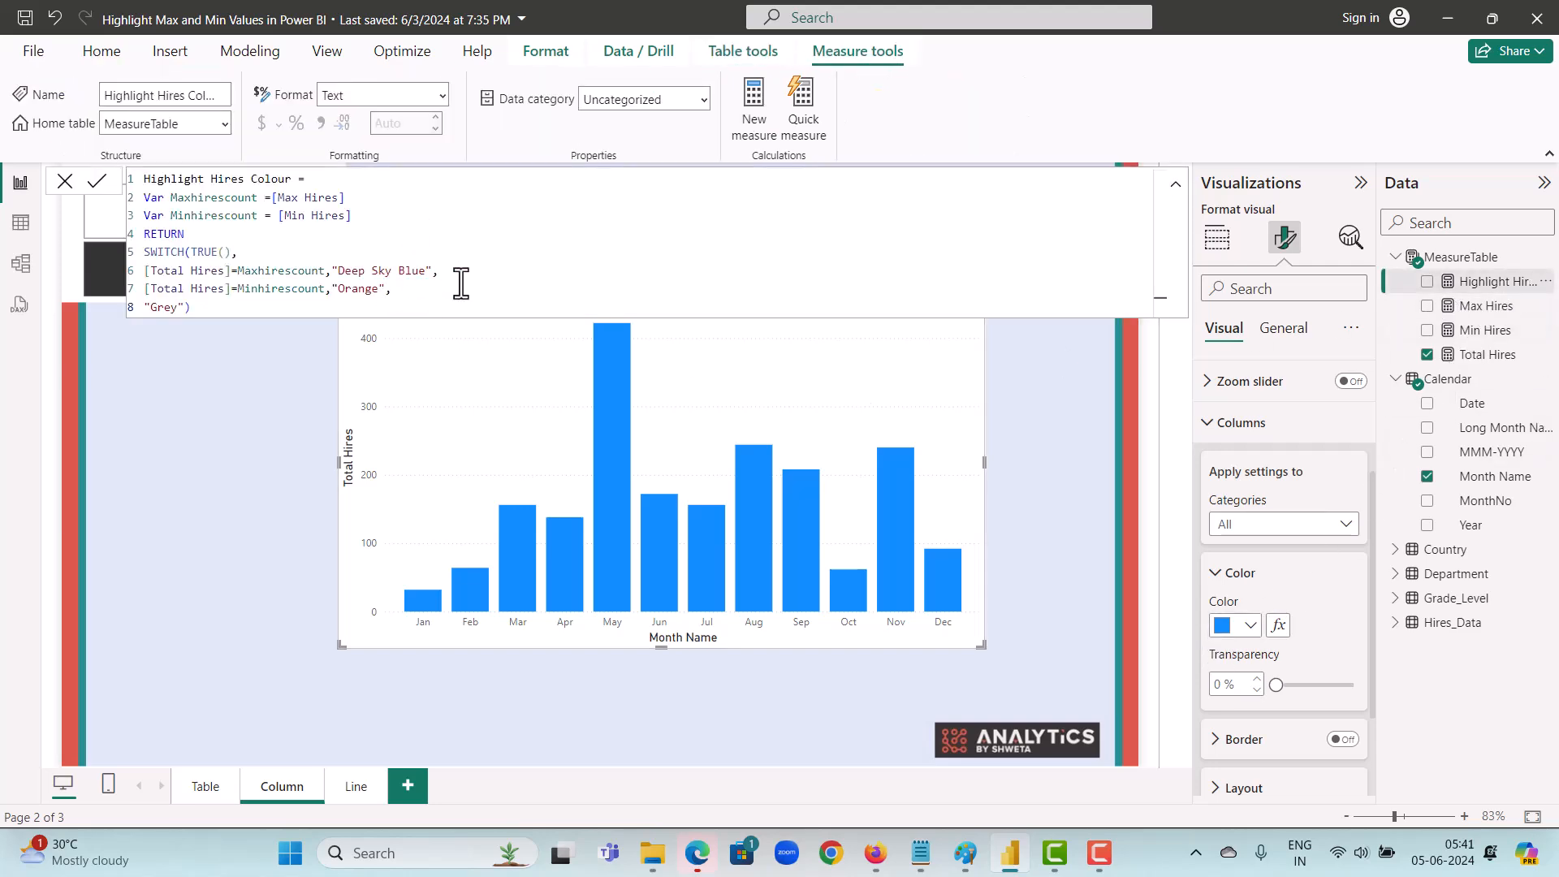
{"action": "left_click", "coordinate": [1086, 447]}
{"action": "left_click", "coordinate": [957, 487]}
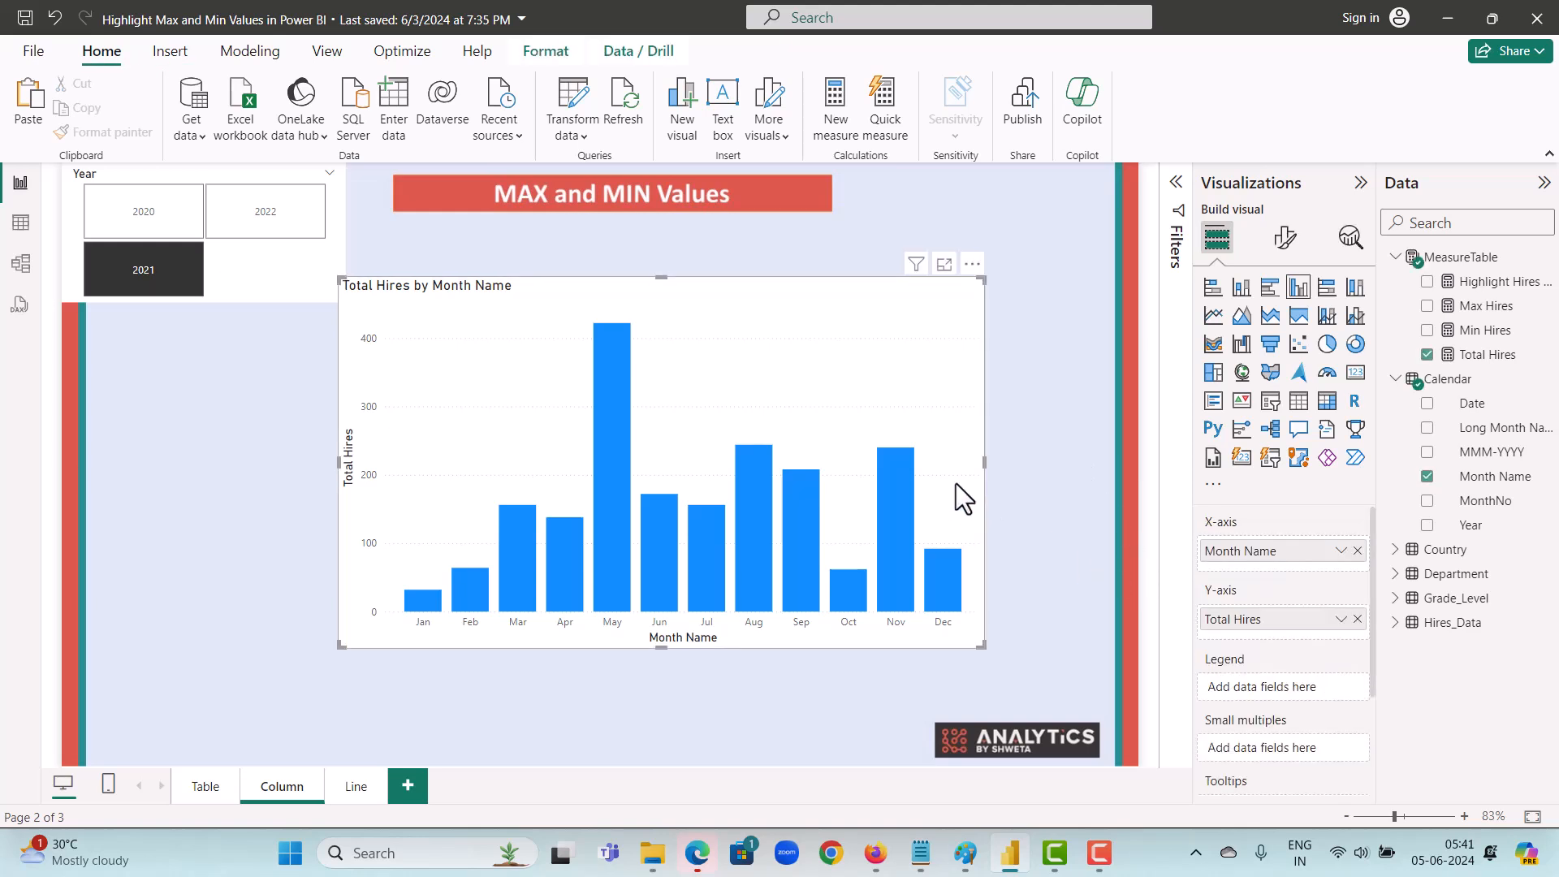
Step: Apply conditional formatting to the chart's column colour using the Field value style based on the Highlight Hires Colour measure
{"action": "left_click", "coordinate": [1283, 240]}
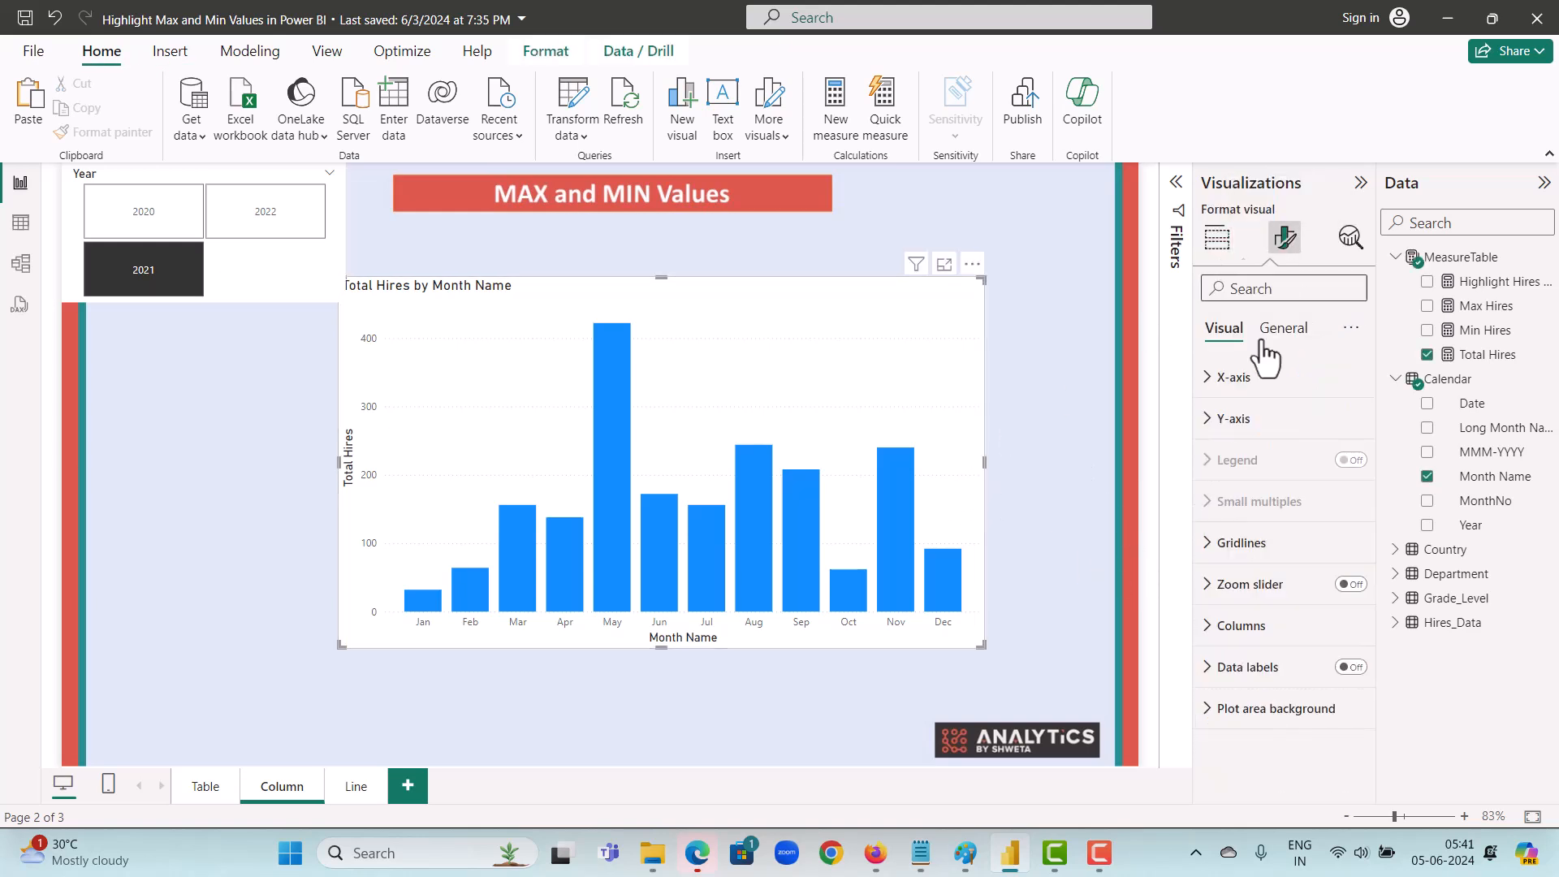
{"action": "left_click", "coordinate": [1207, 644]}
{"action": "scroll", "coordinate": [1234, 682], "scroll_direction": "down", "scroll_amount": 3}
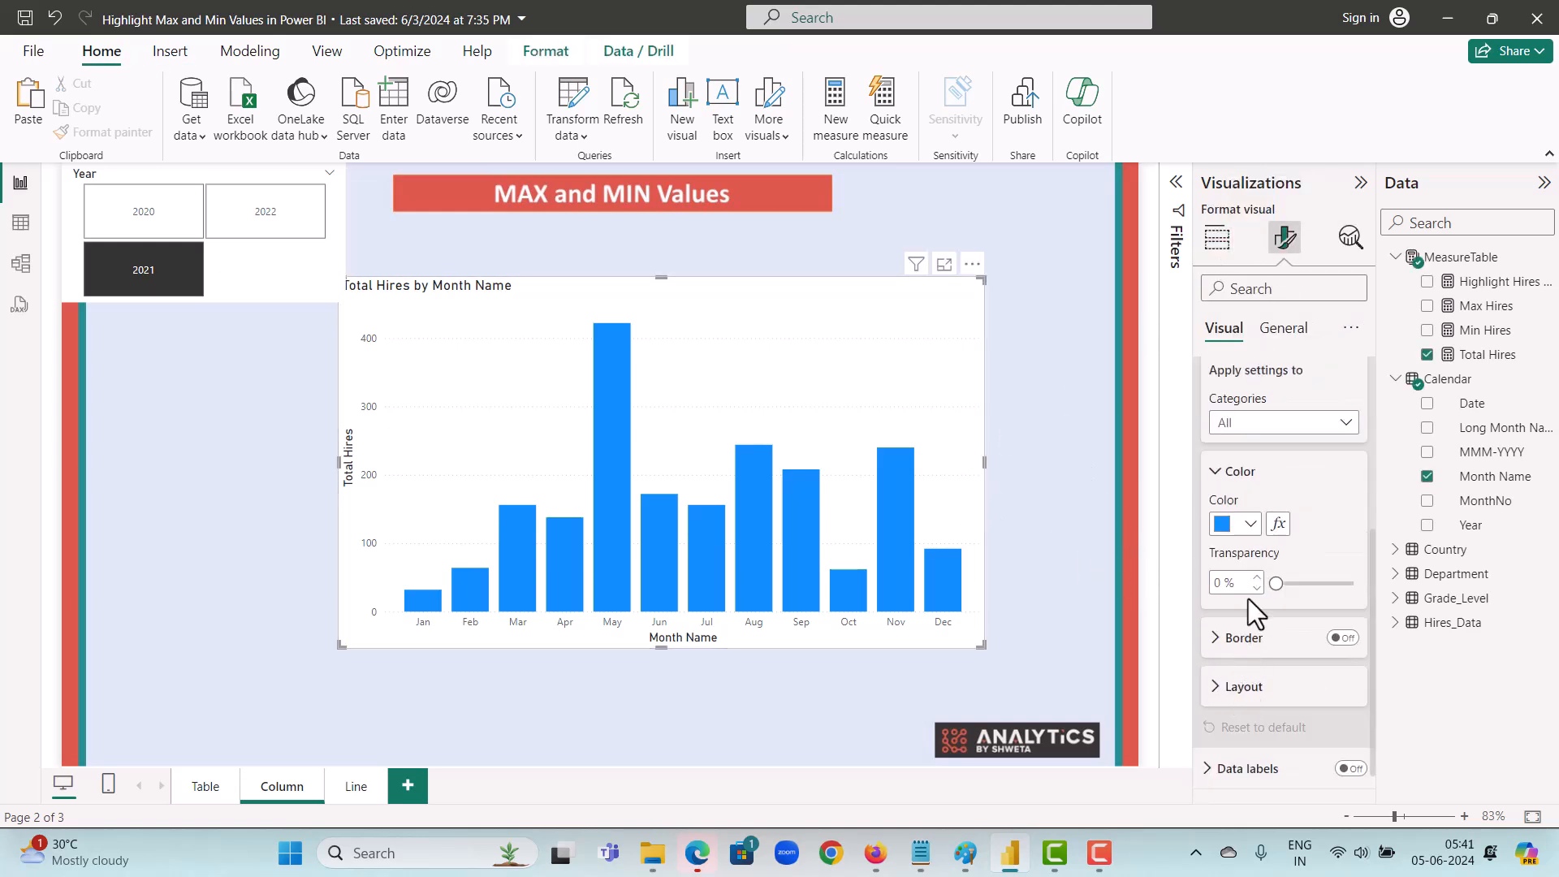
{"action": "left_click", "coordinate": [1278, 523]}
{"action": "left_click", "coordinate": [451, 200]}
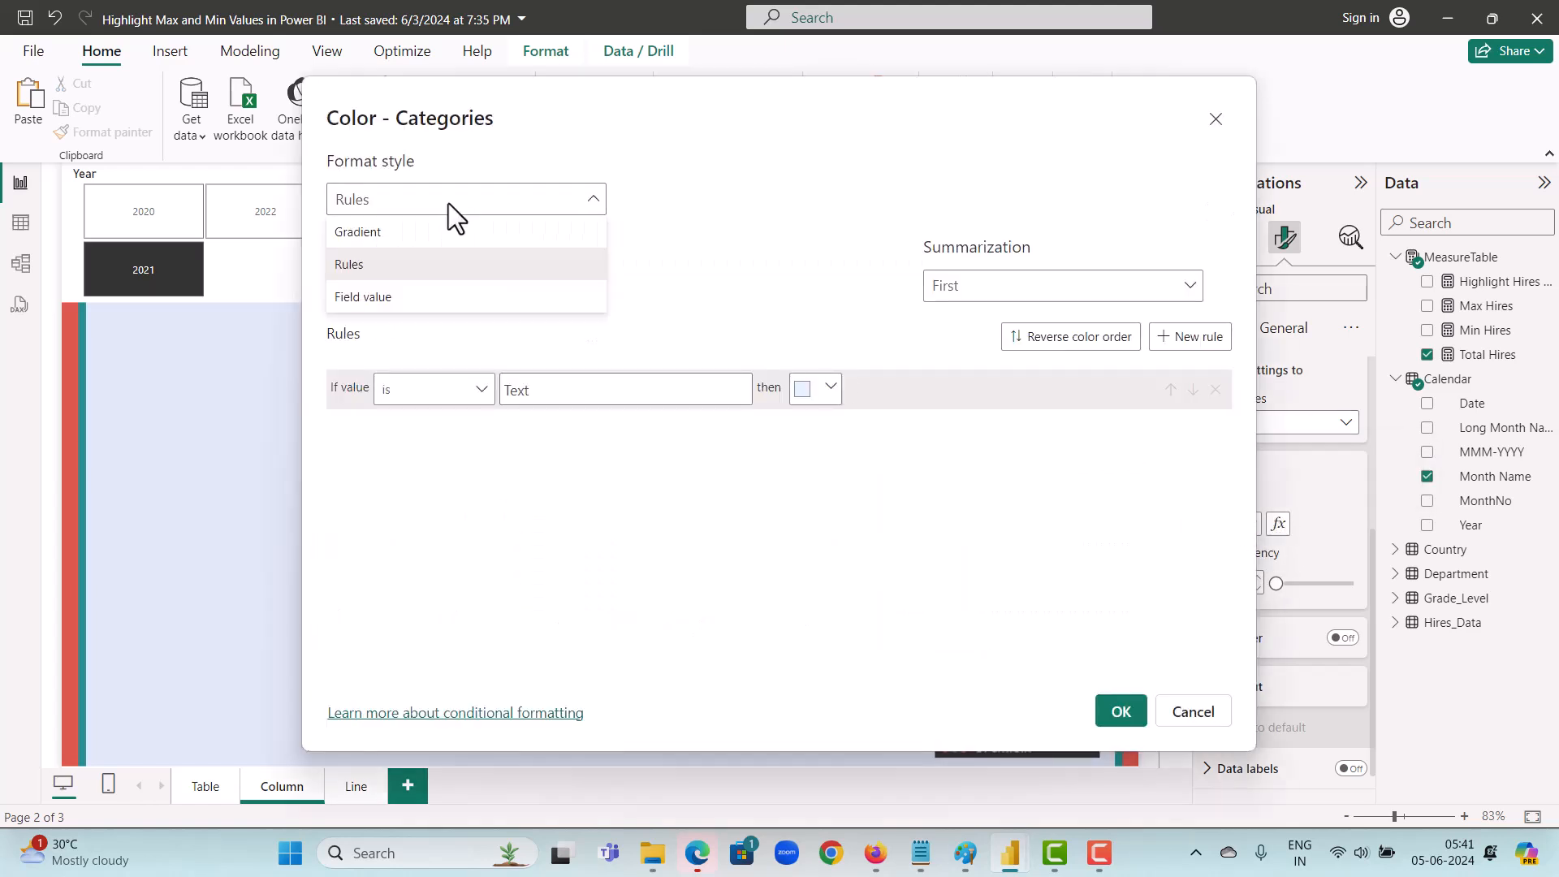
{"action": "left_click", "coordinate": [444, 299]}
{"action": "left_click", "coordinate": [446, 293]}
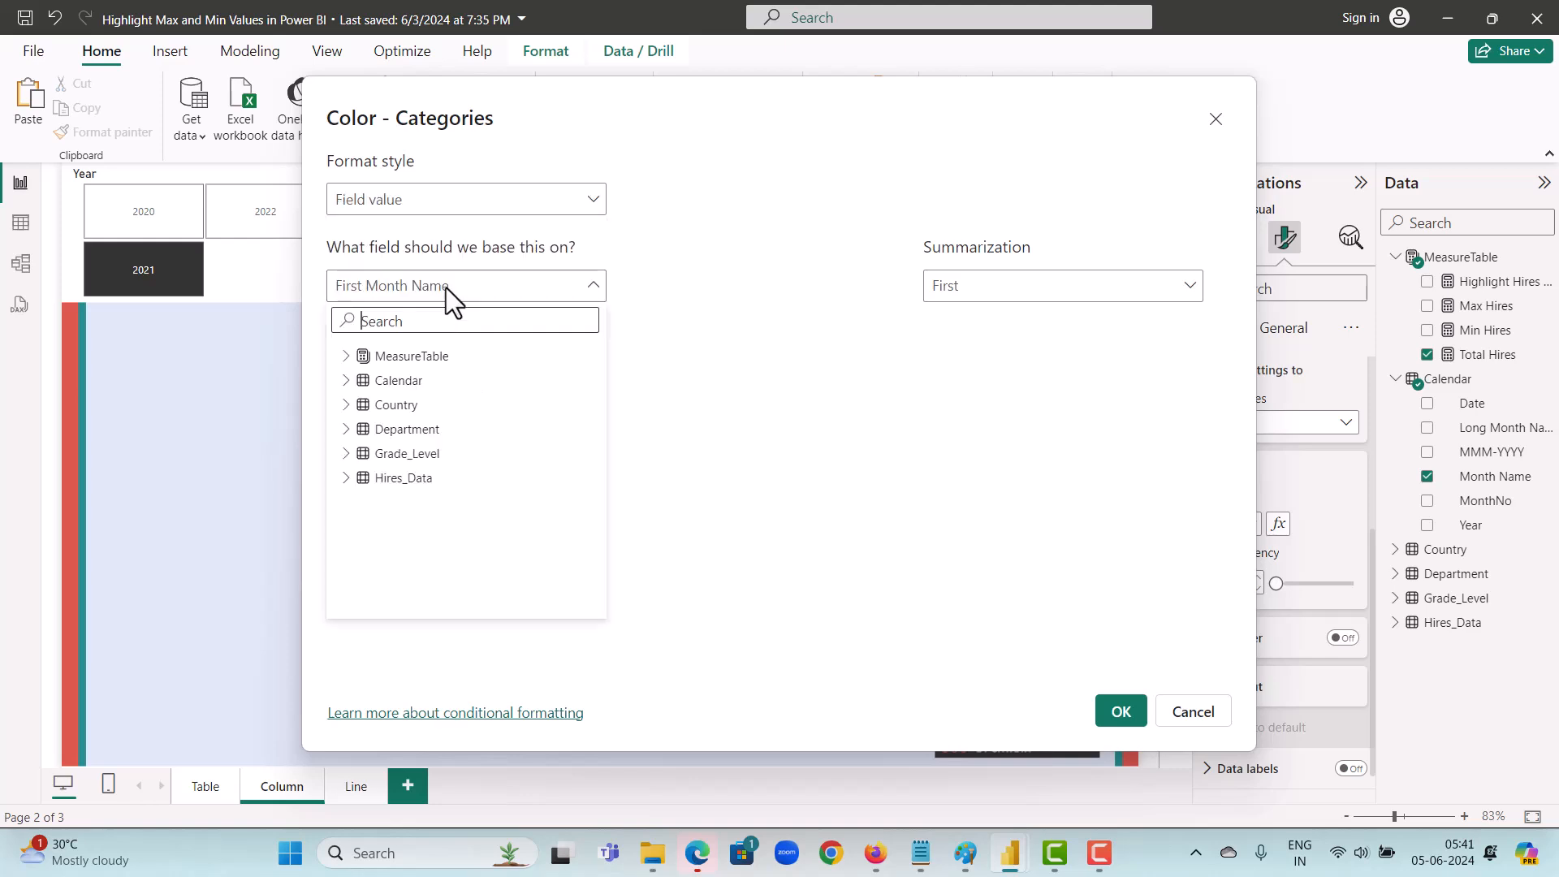
{"action": "left_click", "coordinate": [346, 357]}
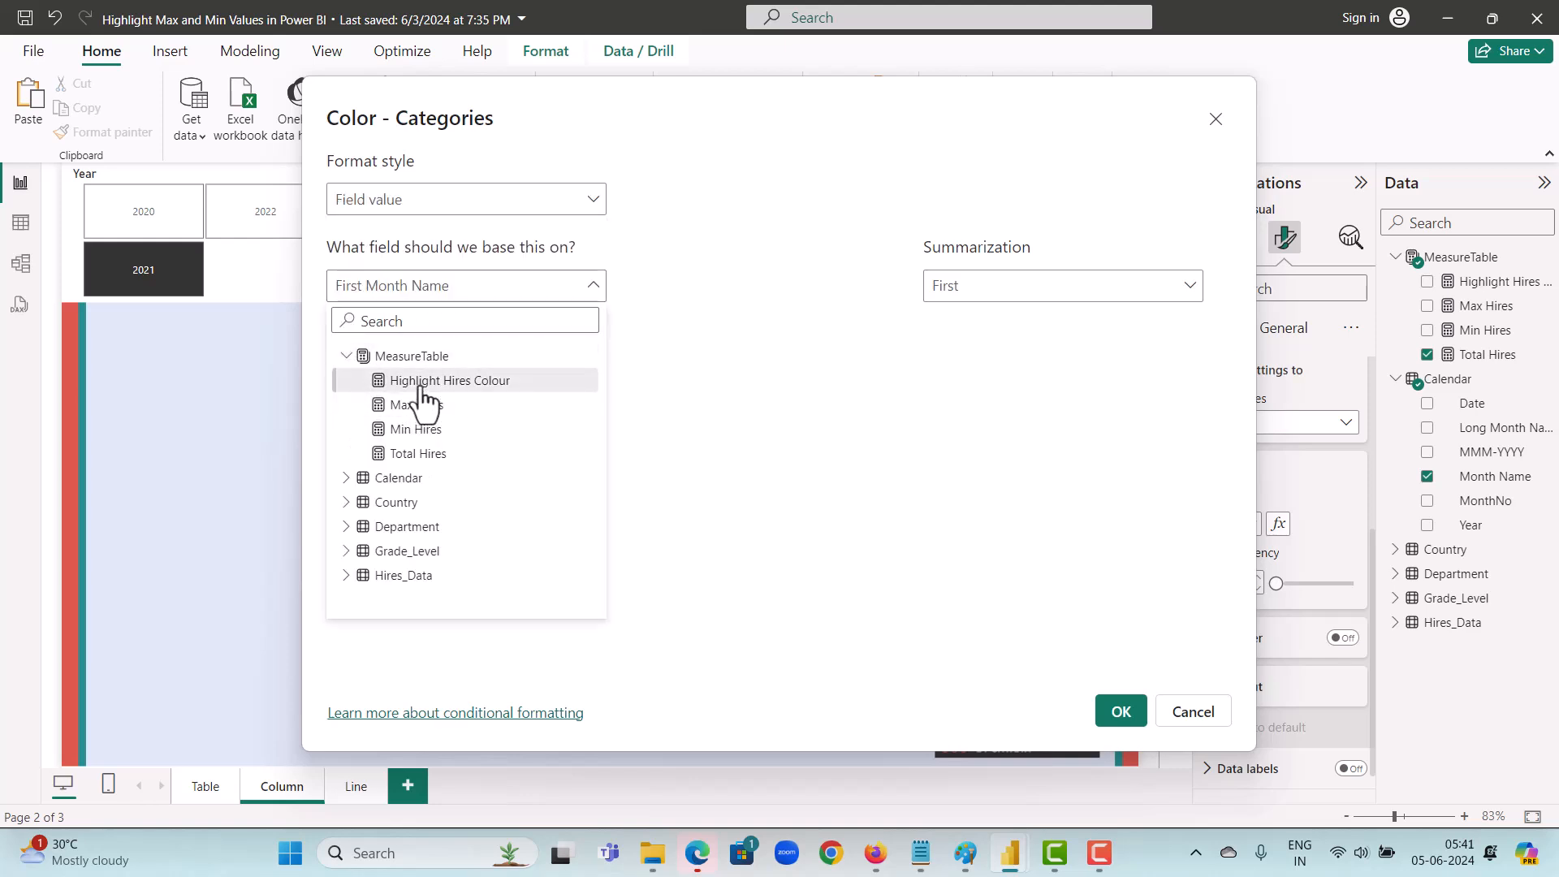
{"action": "left_click", "coordinate": [420, 381]}
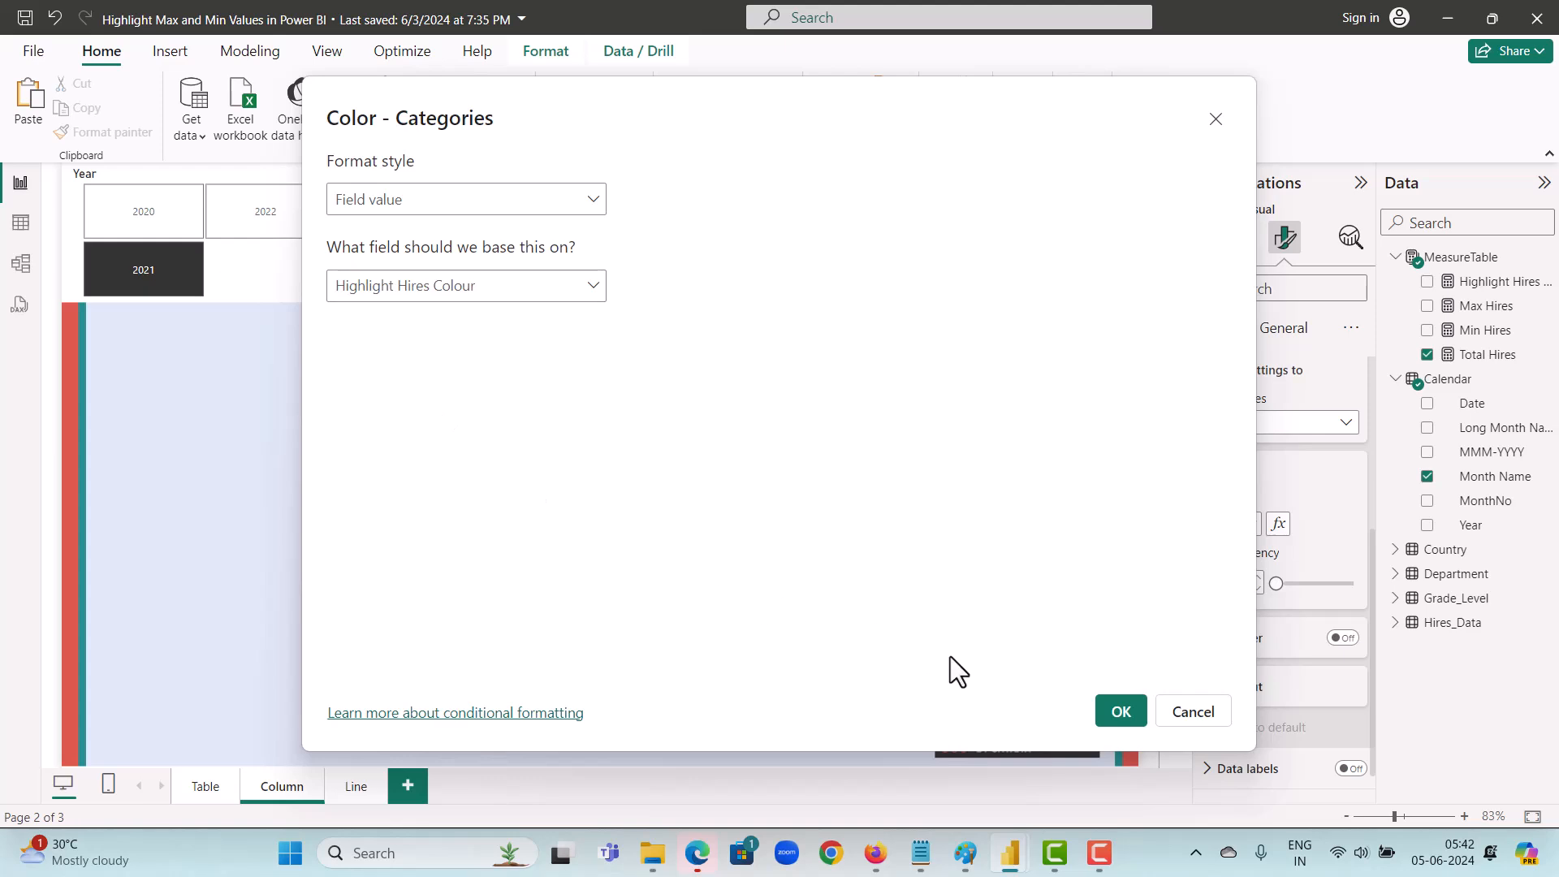
{"action": "left_click", "coordinate": [1116, 712]}
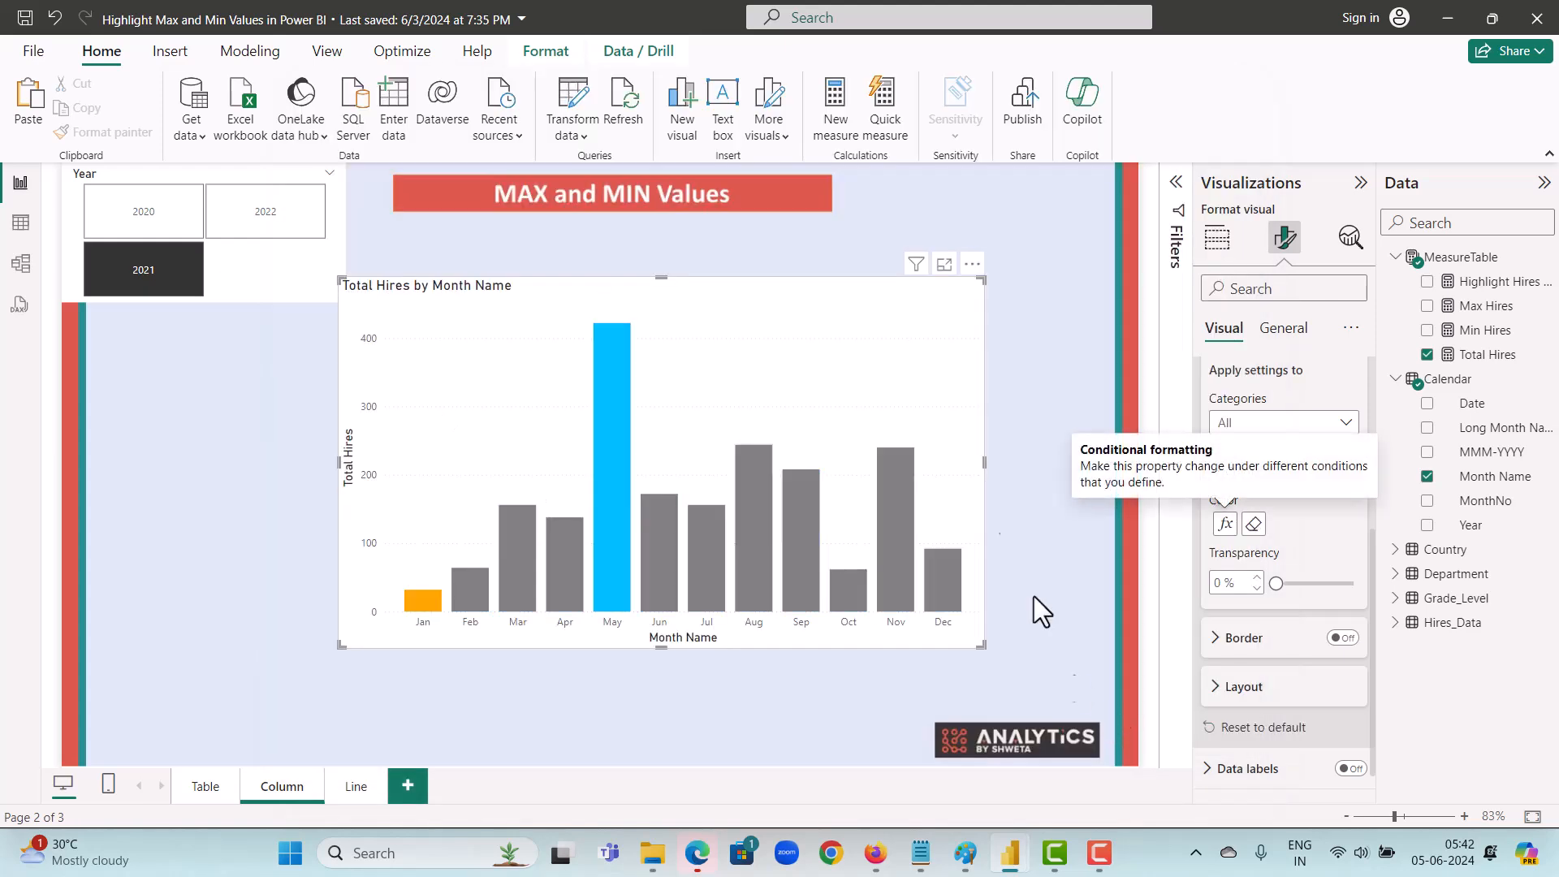
Step: Move the column chart clear of the Year slicer and filter the page by 2022 and by 2020 to check the highlighted columns
{"action": "left_click_drag", "start_coordinate": [823, 305], "coordinate": [898, 295]}
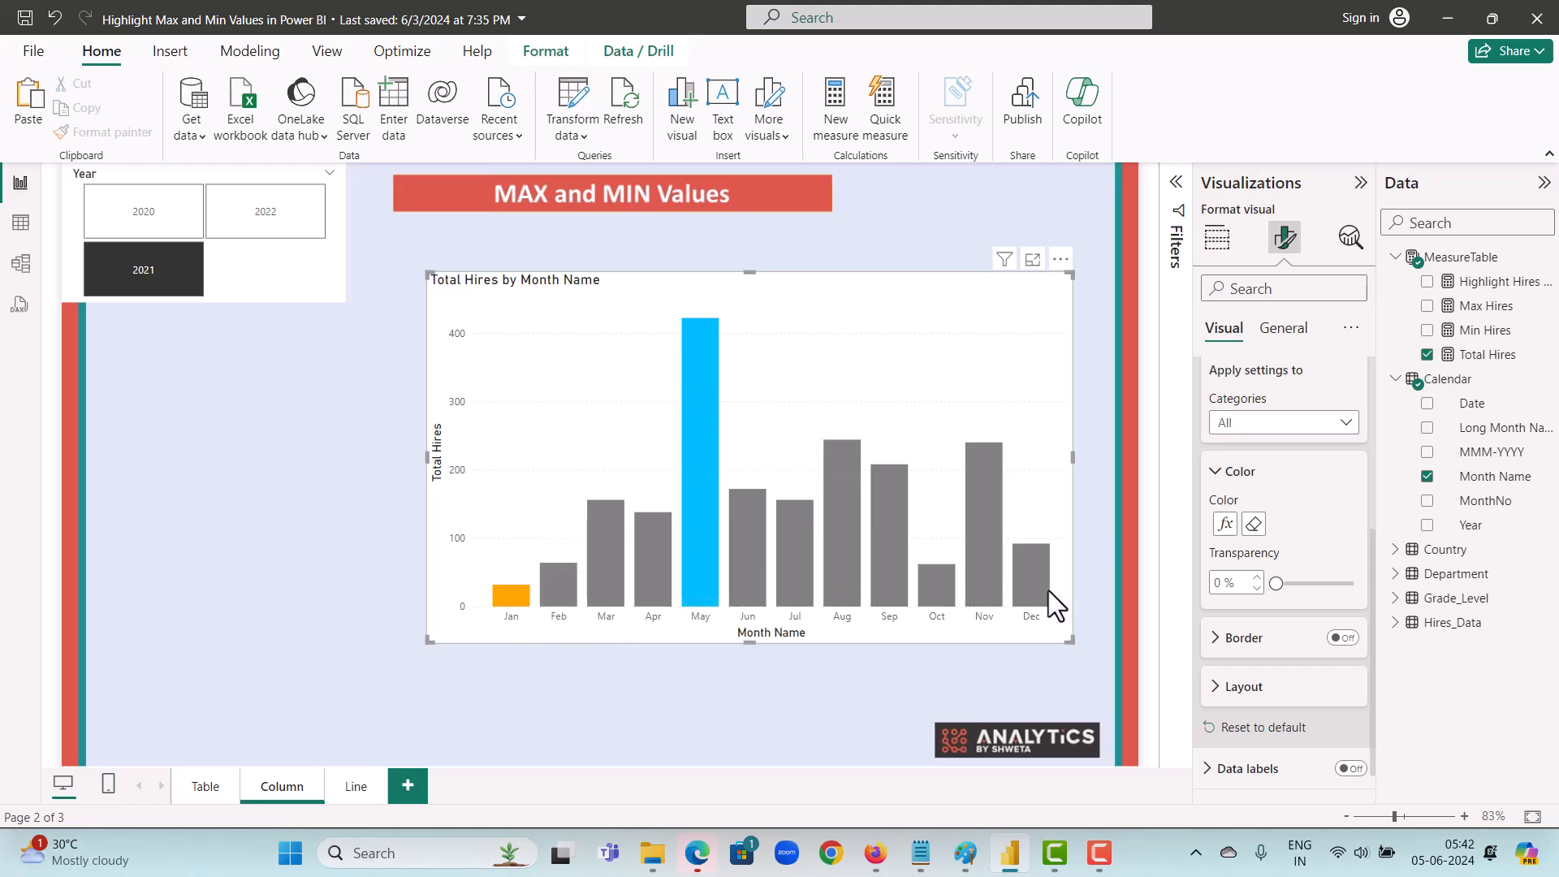
{"action": "left_click", "coordinate": [248, 232]}
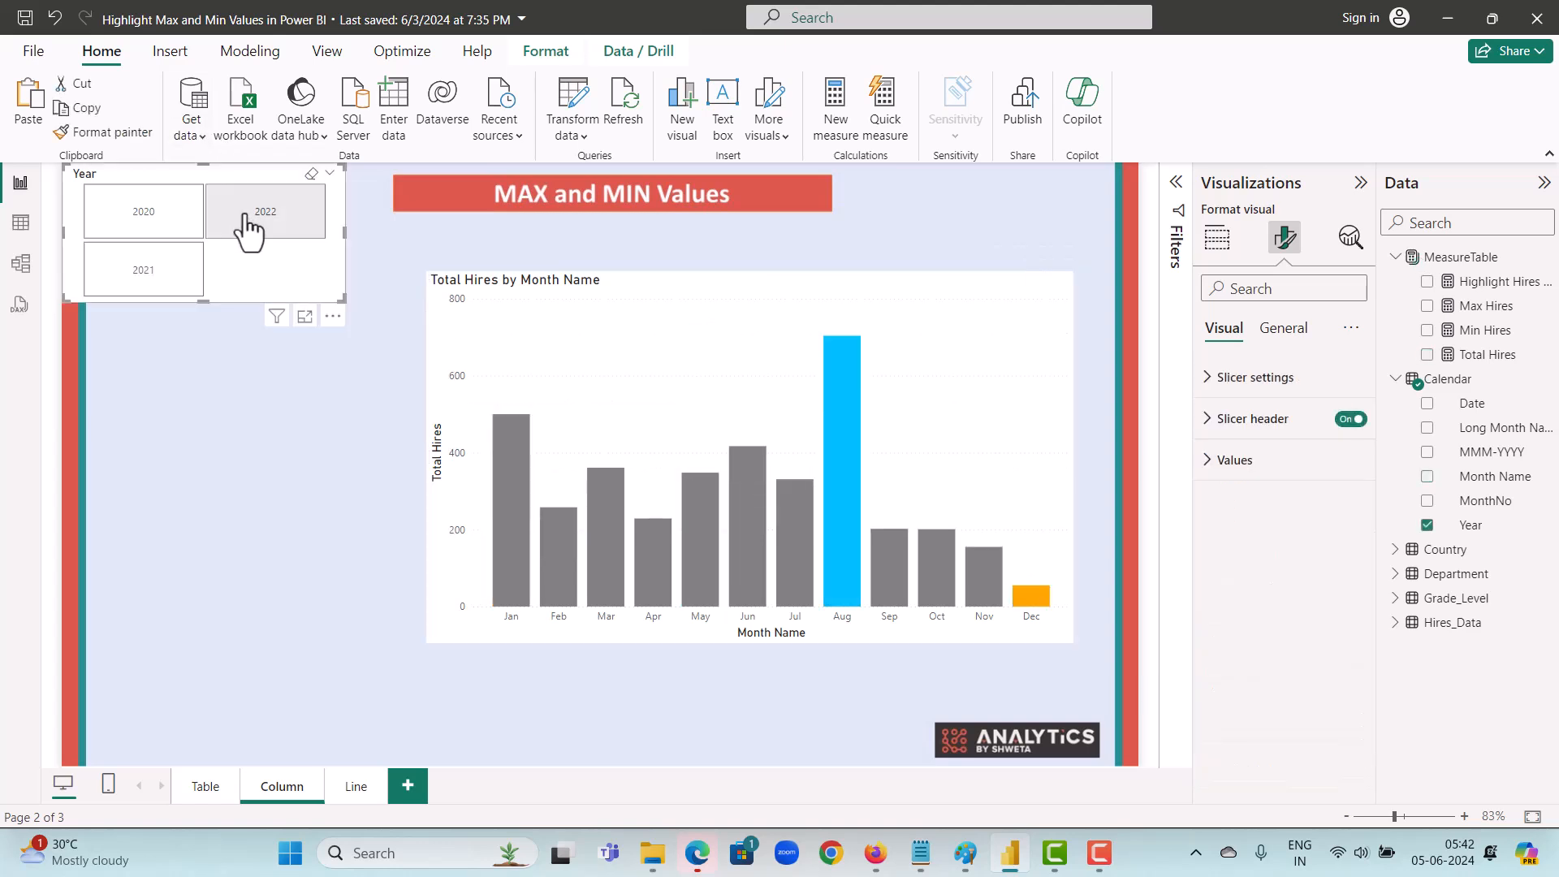
{"action": "left_click", "coordinate": [245, 218]}
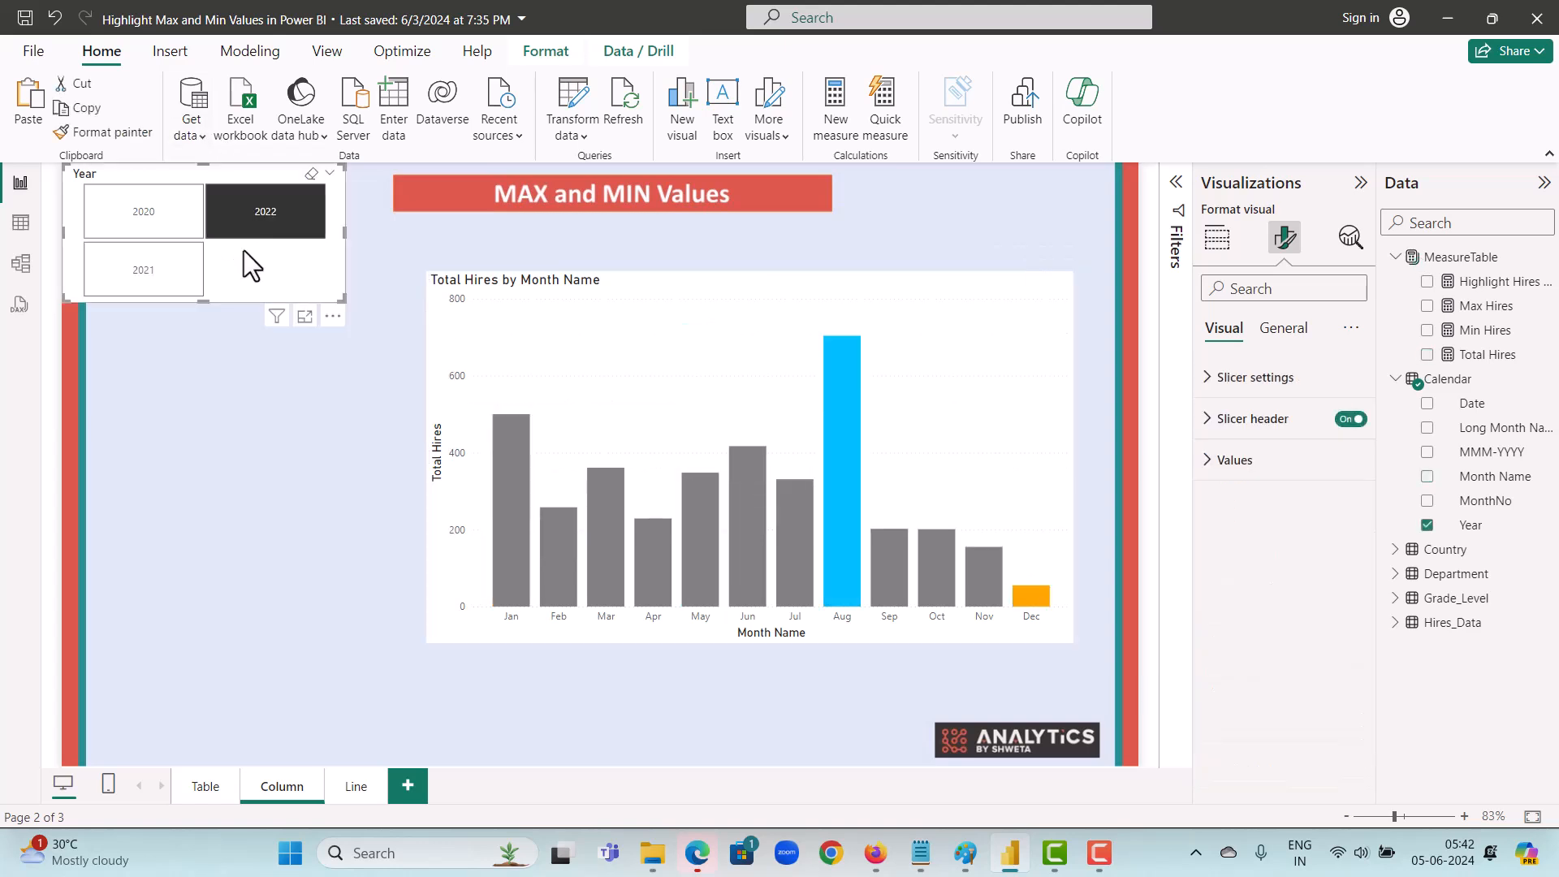
{"action": "left_click", "coordinate": [160, 213]}
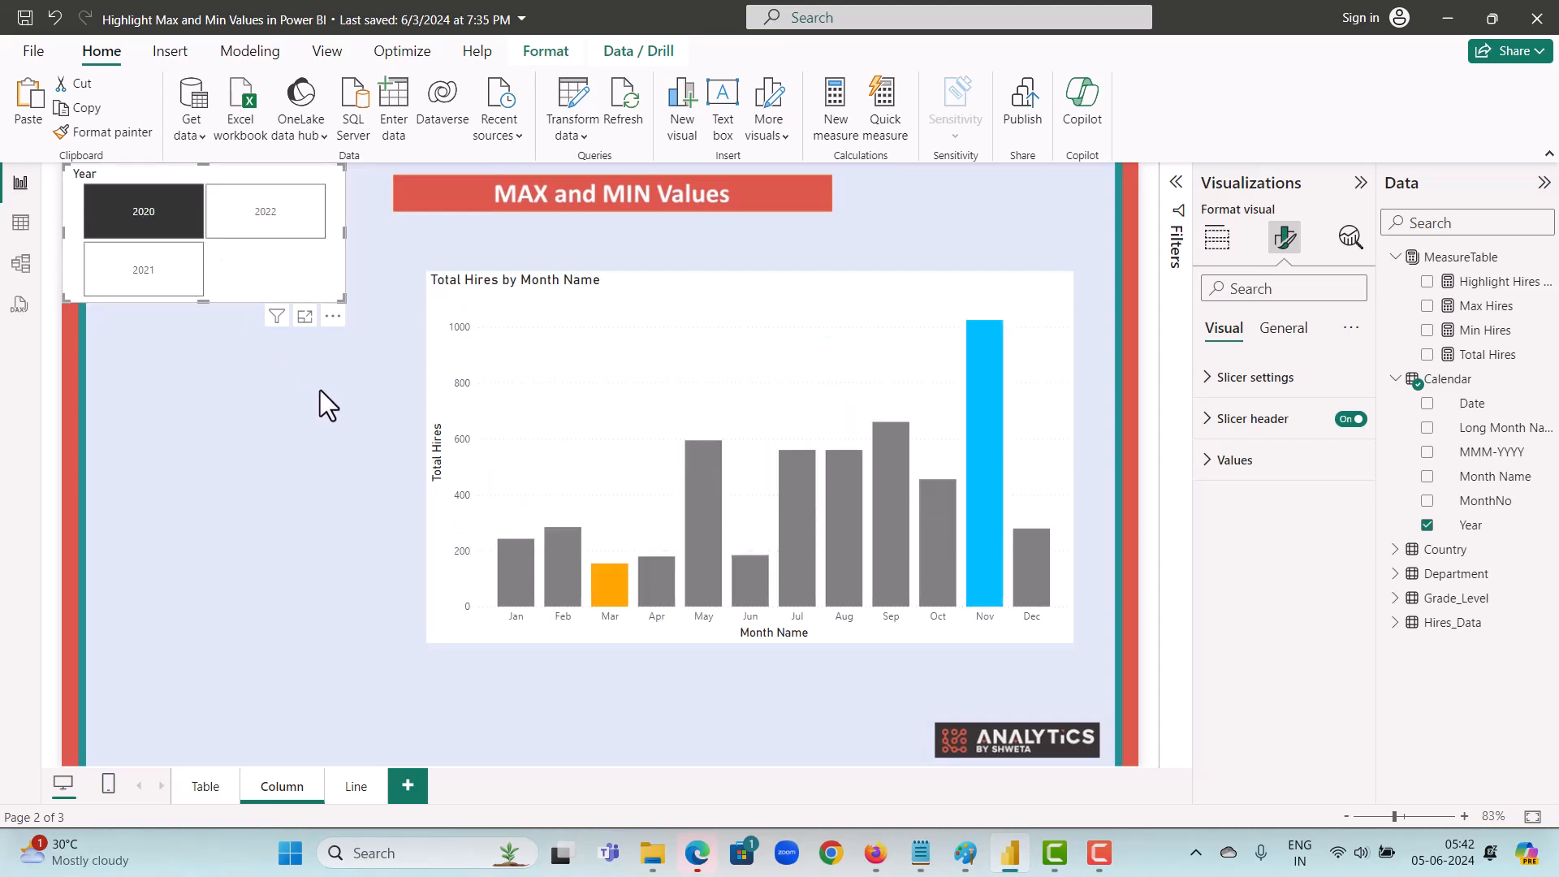
{"action": "left_click", "coordinate": [324, 439]}
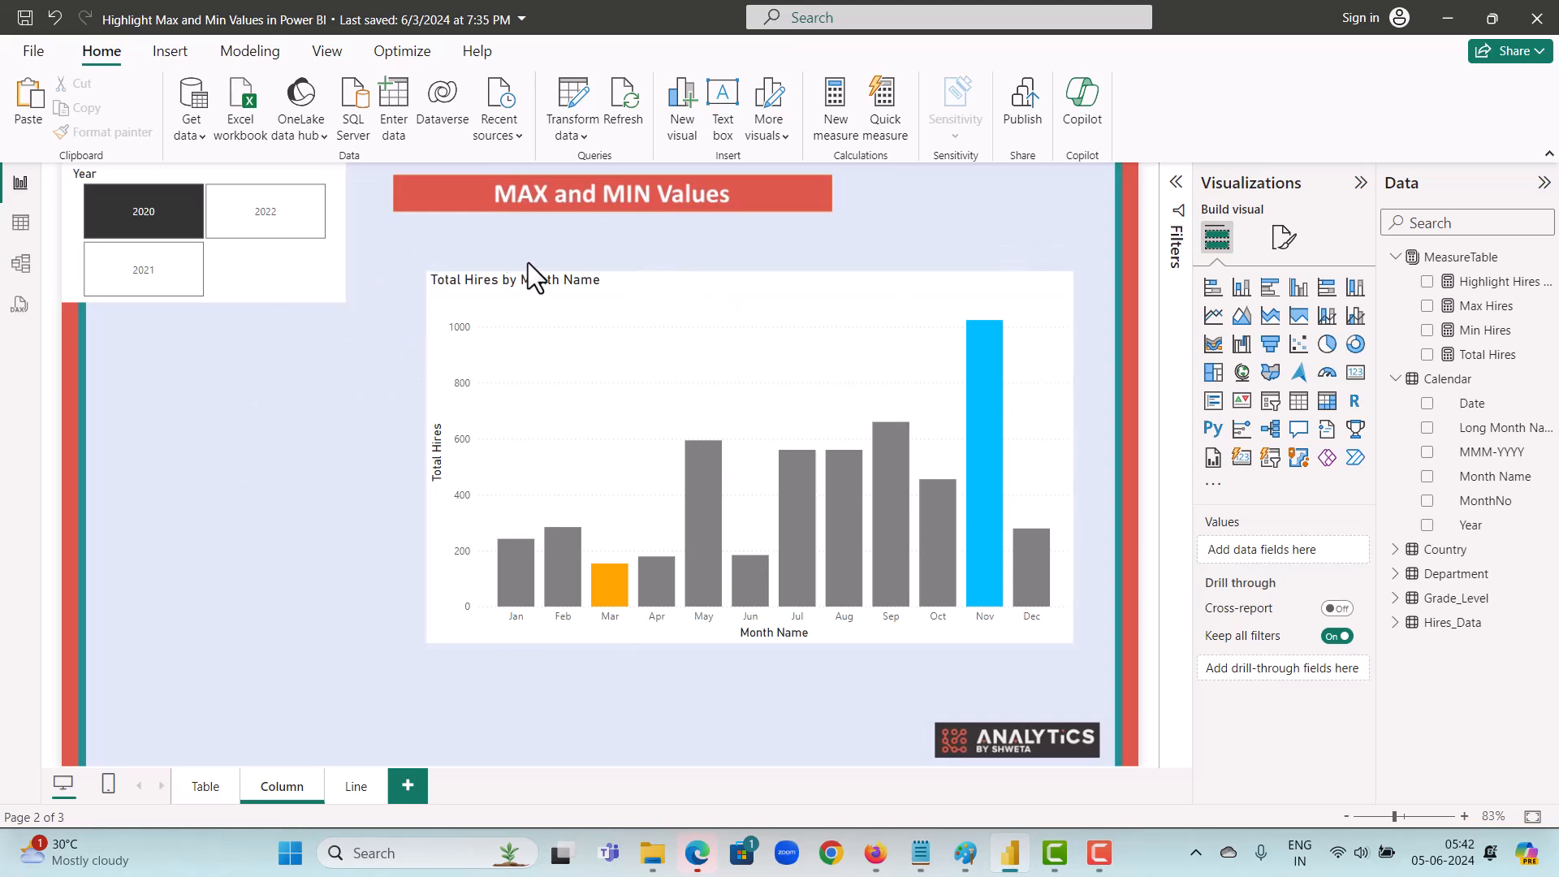
{"action": "left_click", "coordinate": [655, 286]}
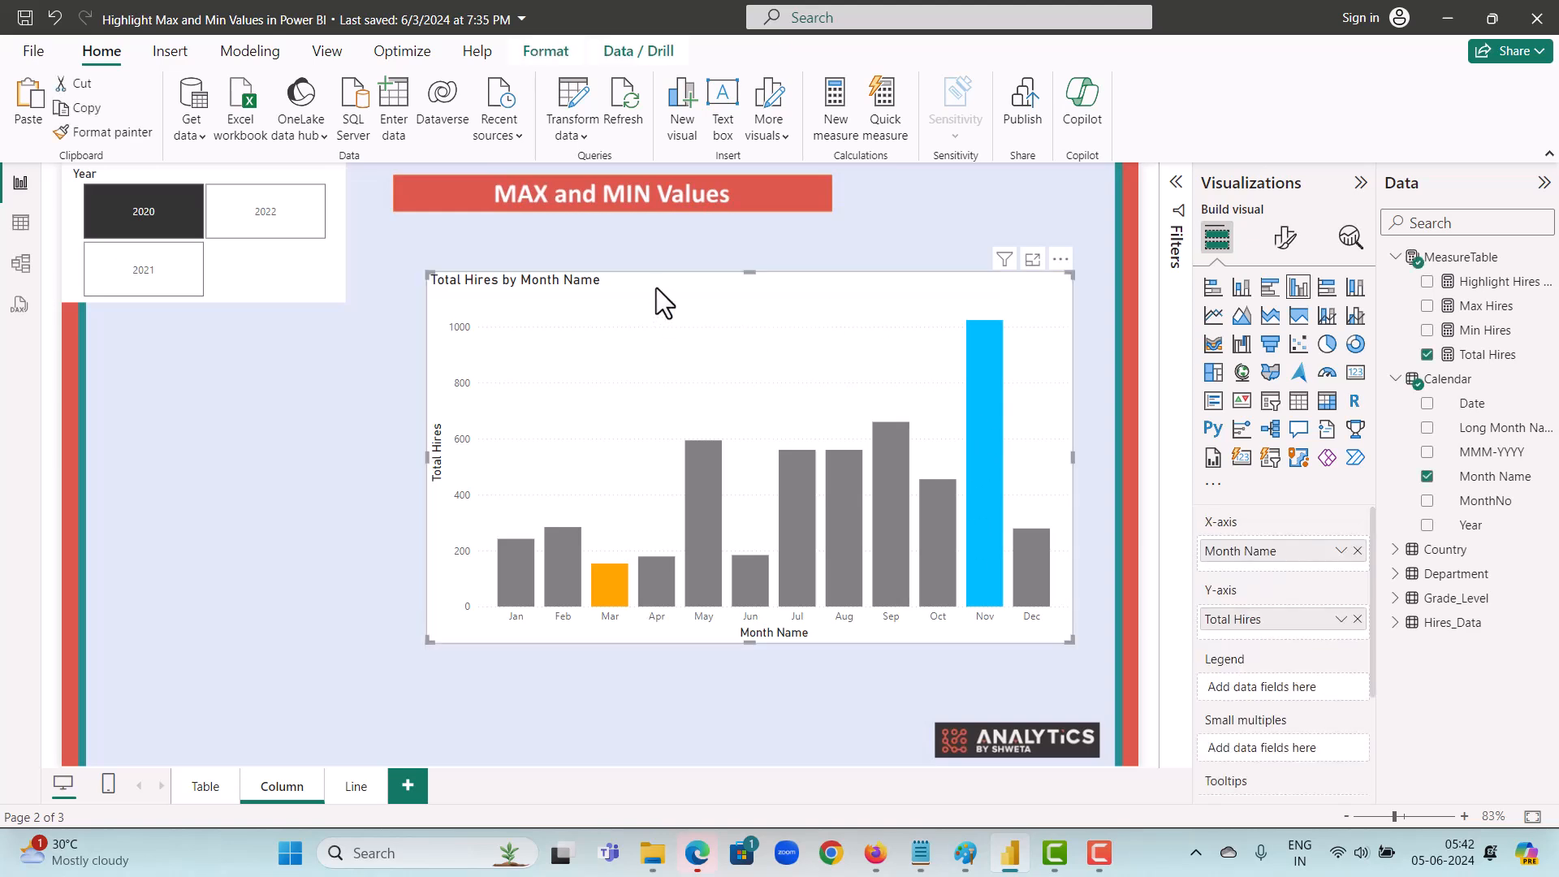
Step: On the Line page, convert the Total Hires by Month Name column chart to a line chart and centre it below the title
{"action": "left_click", "coordinate": [359, 783]}
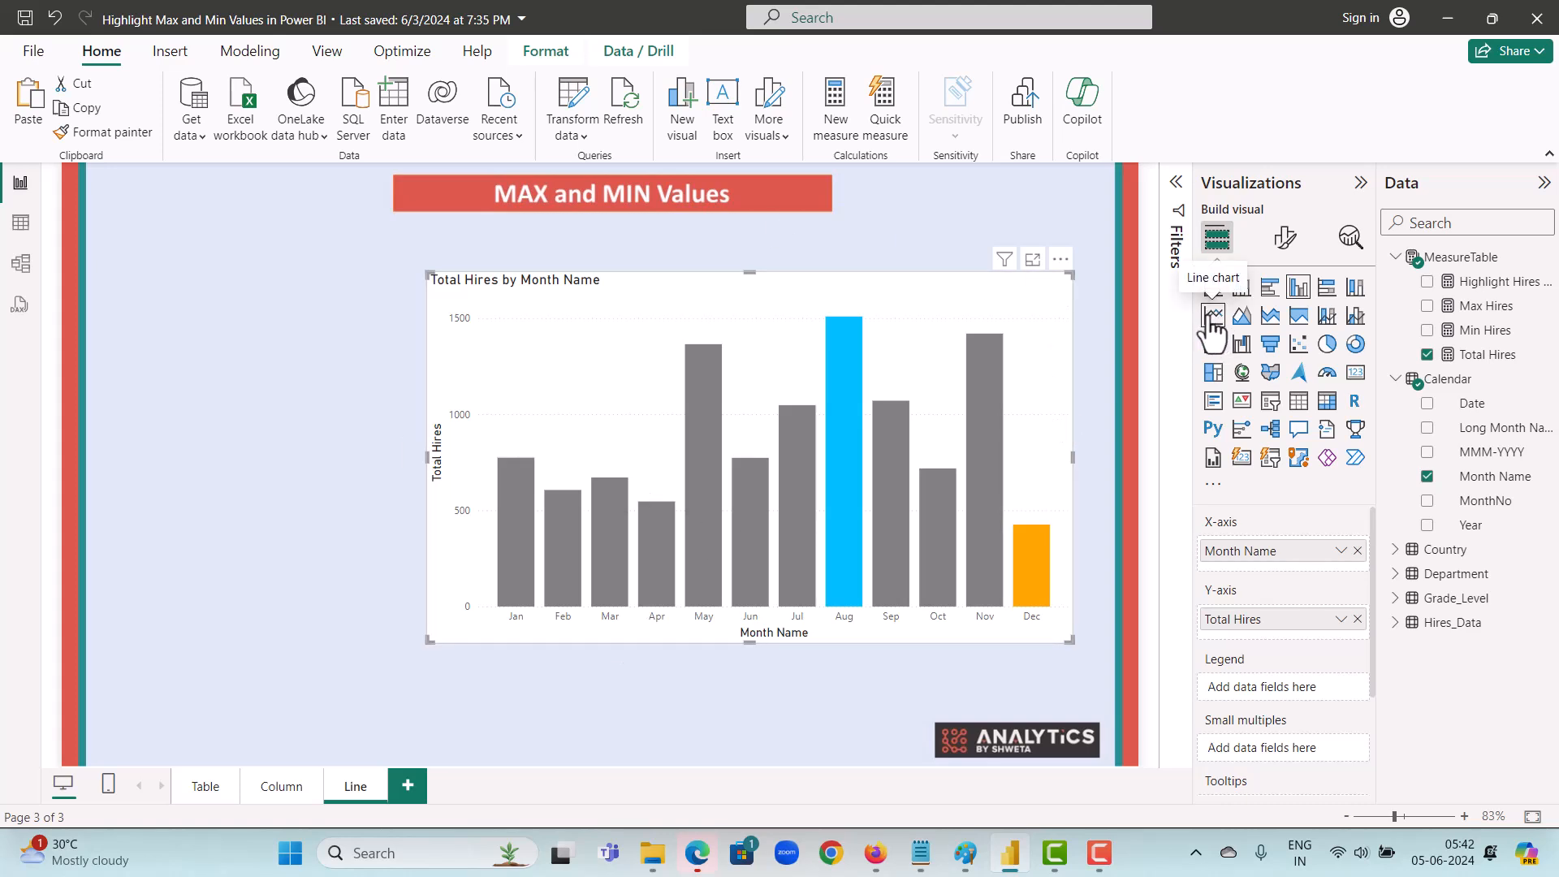
{"action": "left_click", "coordinate": [1214, 316]}
{"action": "left_click_drag", "start_coordinate": [905, 279], "coordinate": [748, 260]}
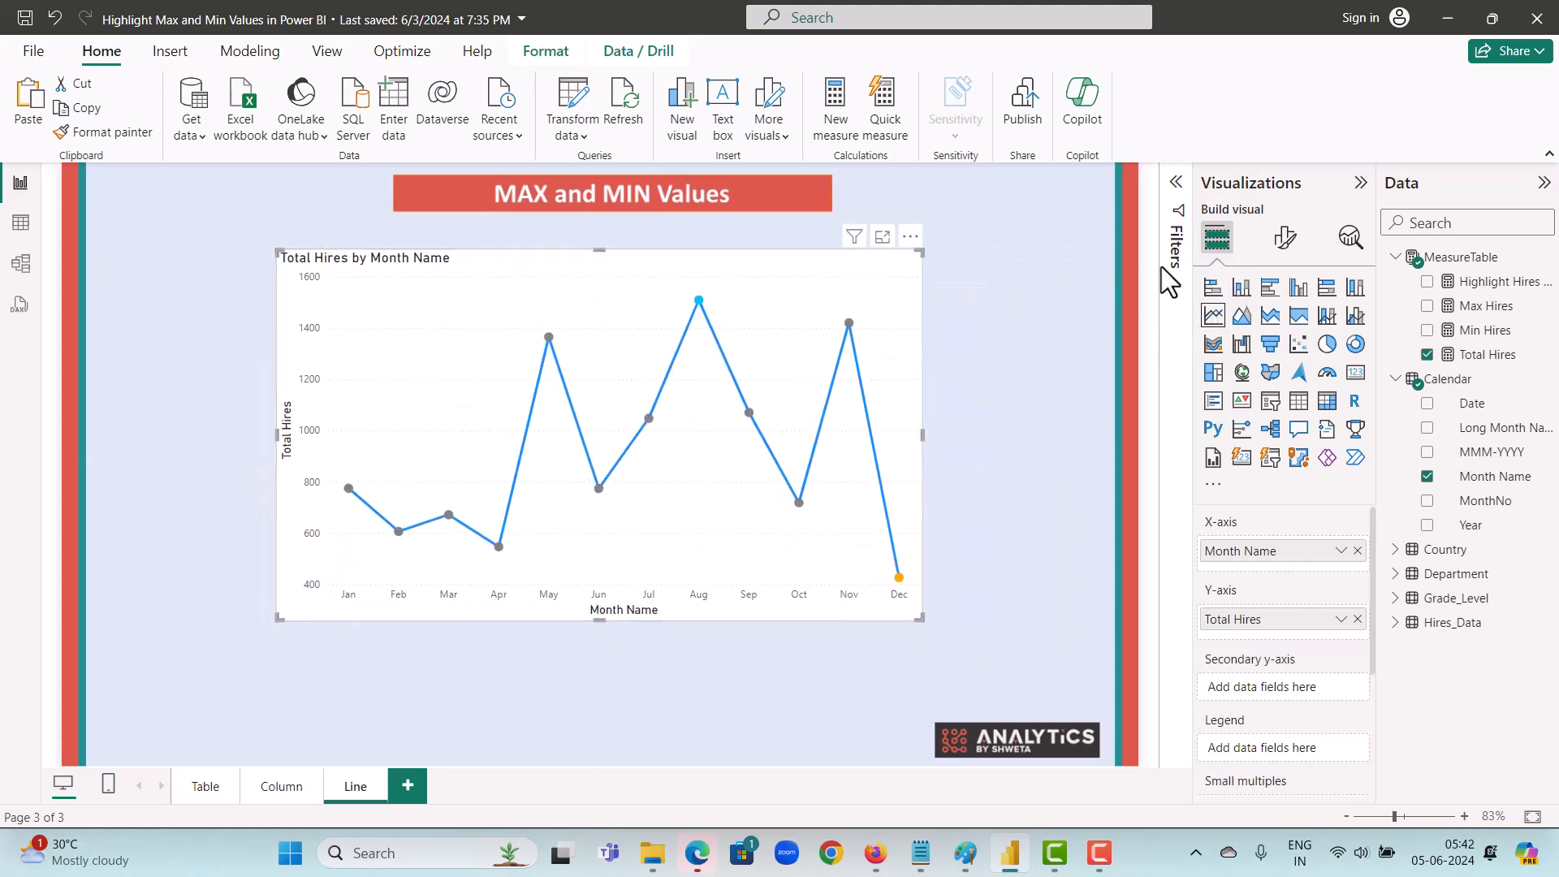
Step: Turn off the horizontal gridlines of the line chart
{"action": "left_click", "coordinate": [1284, 240]}
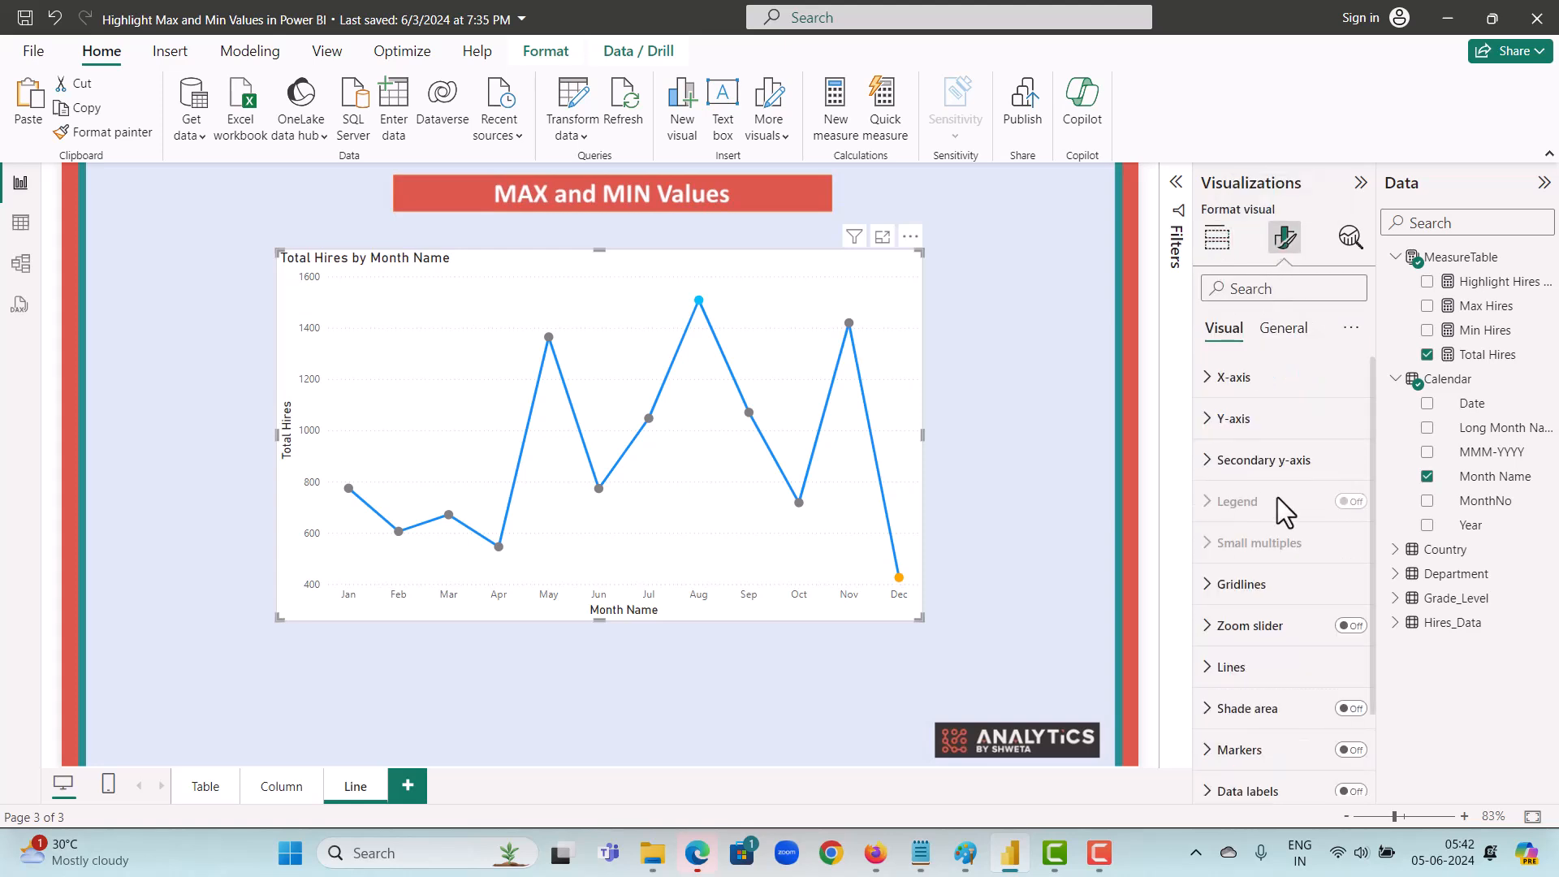
{"action": "left_click", "coordinate": [1251, 600]}
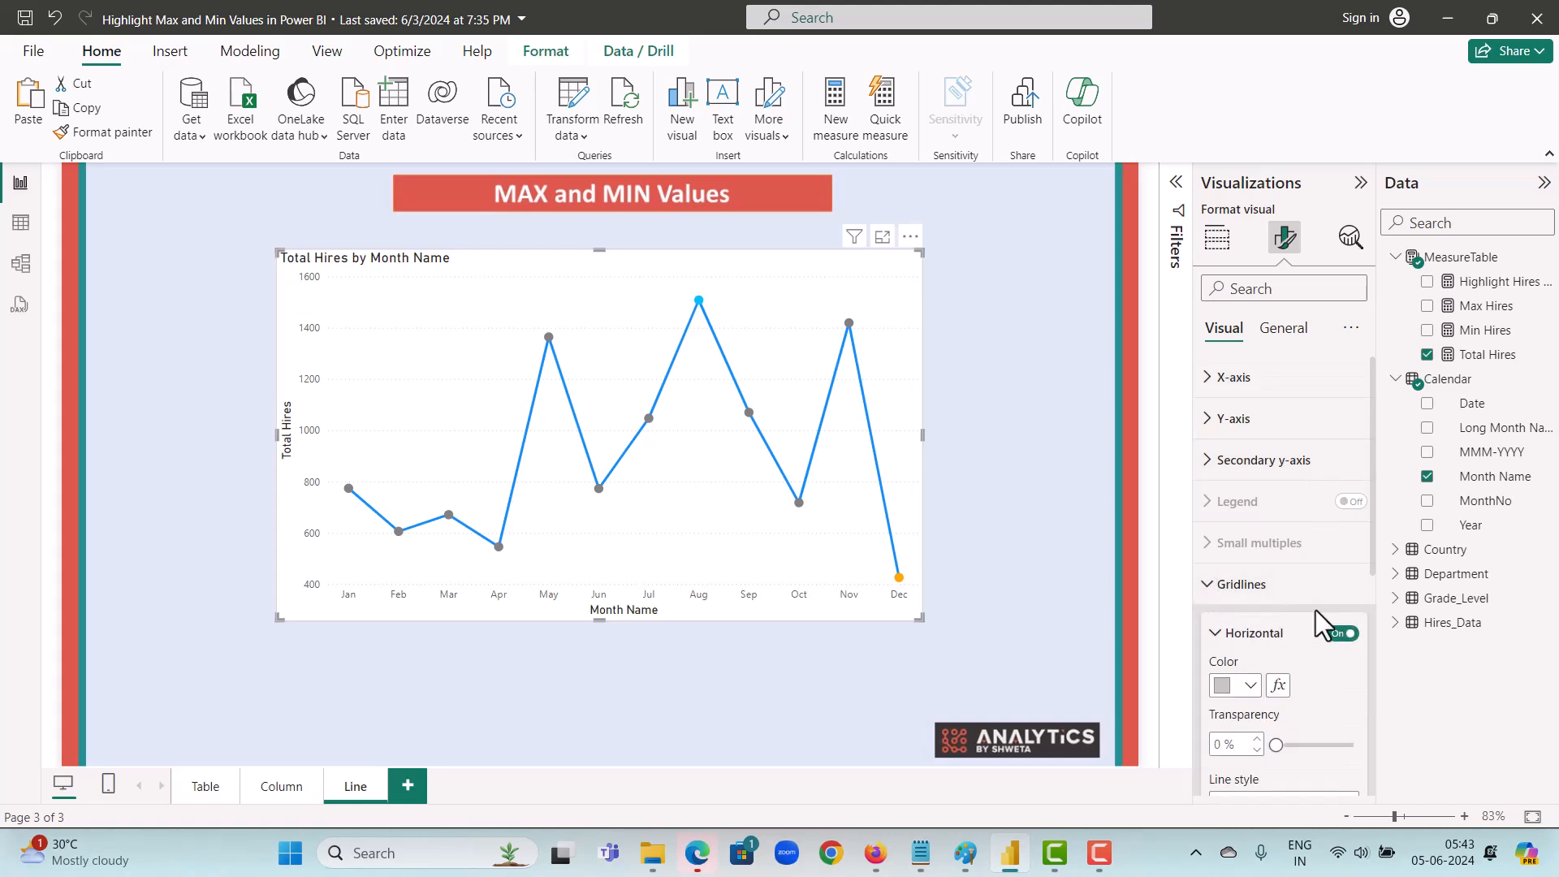
{"action": "left_click", "coordinate": [1344, 634]}
{"action": "left_click", "coordinate": [1218, 588]}
Step: Set the line colour of the Total Hires by Month Name line chart to black
{"action": "scroll", "coordinate": [1292, 667], "scroll_direction": "down", "scroll_amount": 1}
{"action": "scroll", "coordinate": [1292, 668], "scroll_direction": "down", "scroll_amount": 1}
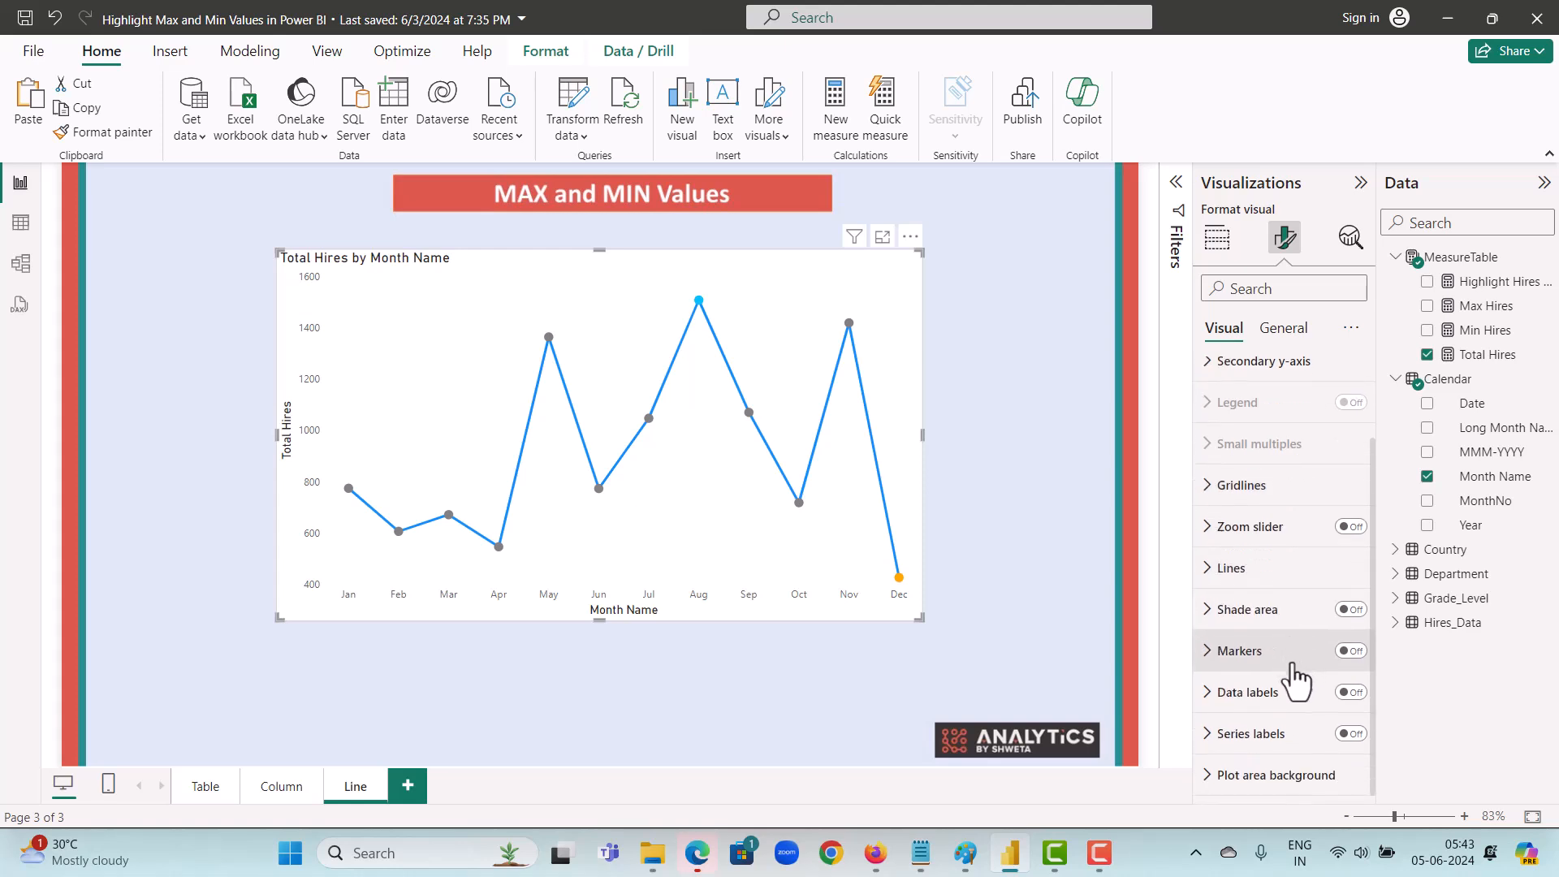
{"action": "left_click", "coordinate": [1210, 571]}
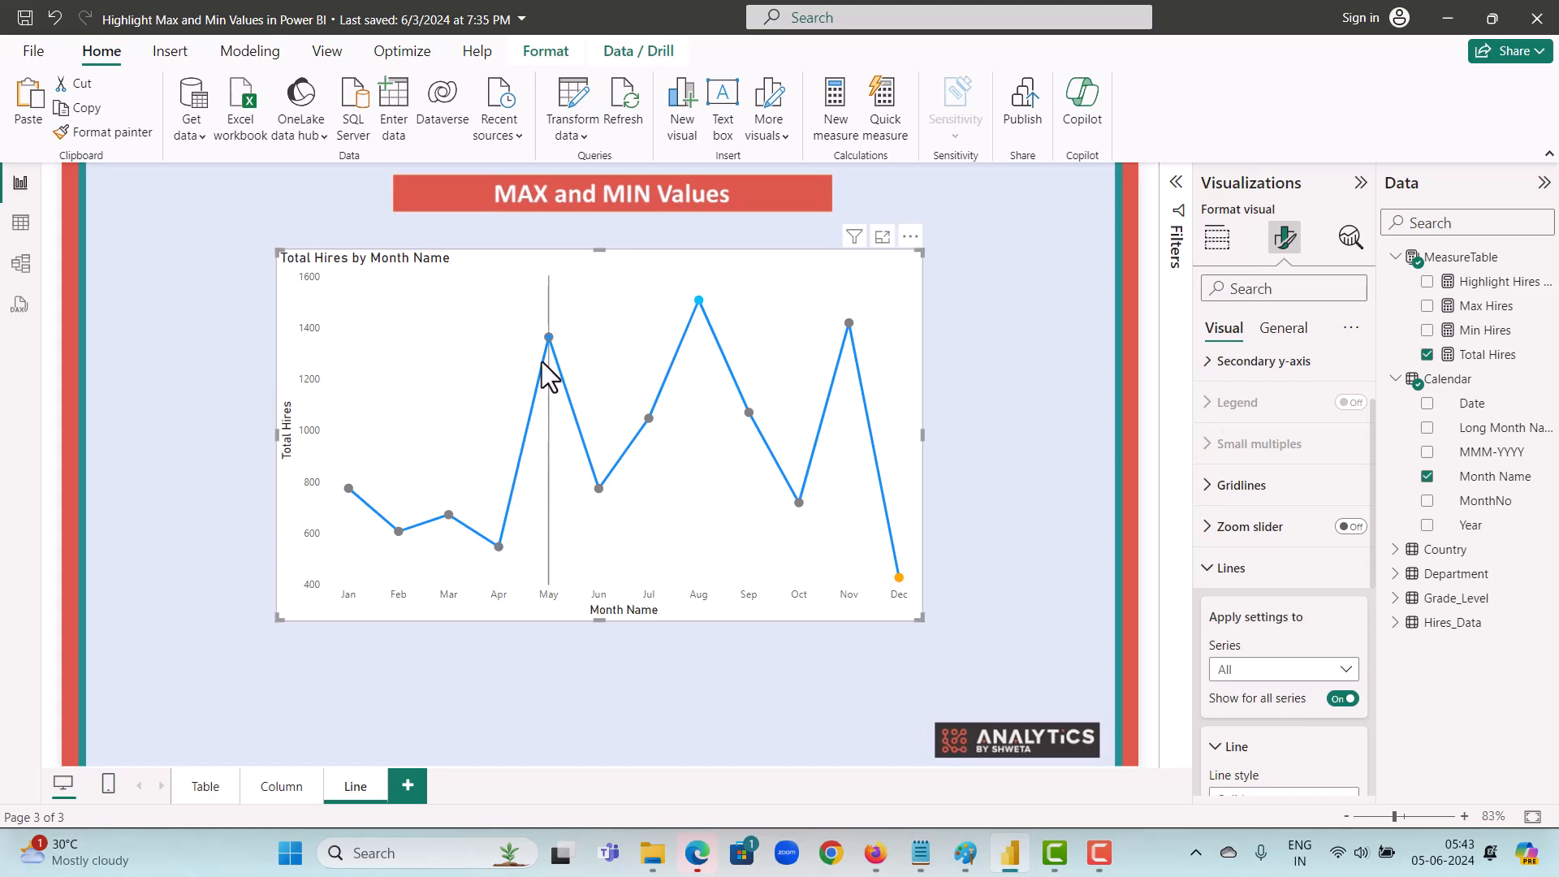
{"action": "scroll", "coordinate": [1255, 623], "scroll_direction": "down", "scroll_amount": 1}
{"action": "scroll", "coordinate": [1255, 624], "scroll_direction": "down", "scroll_amount": 5}
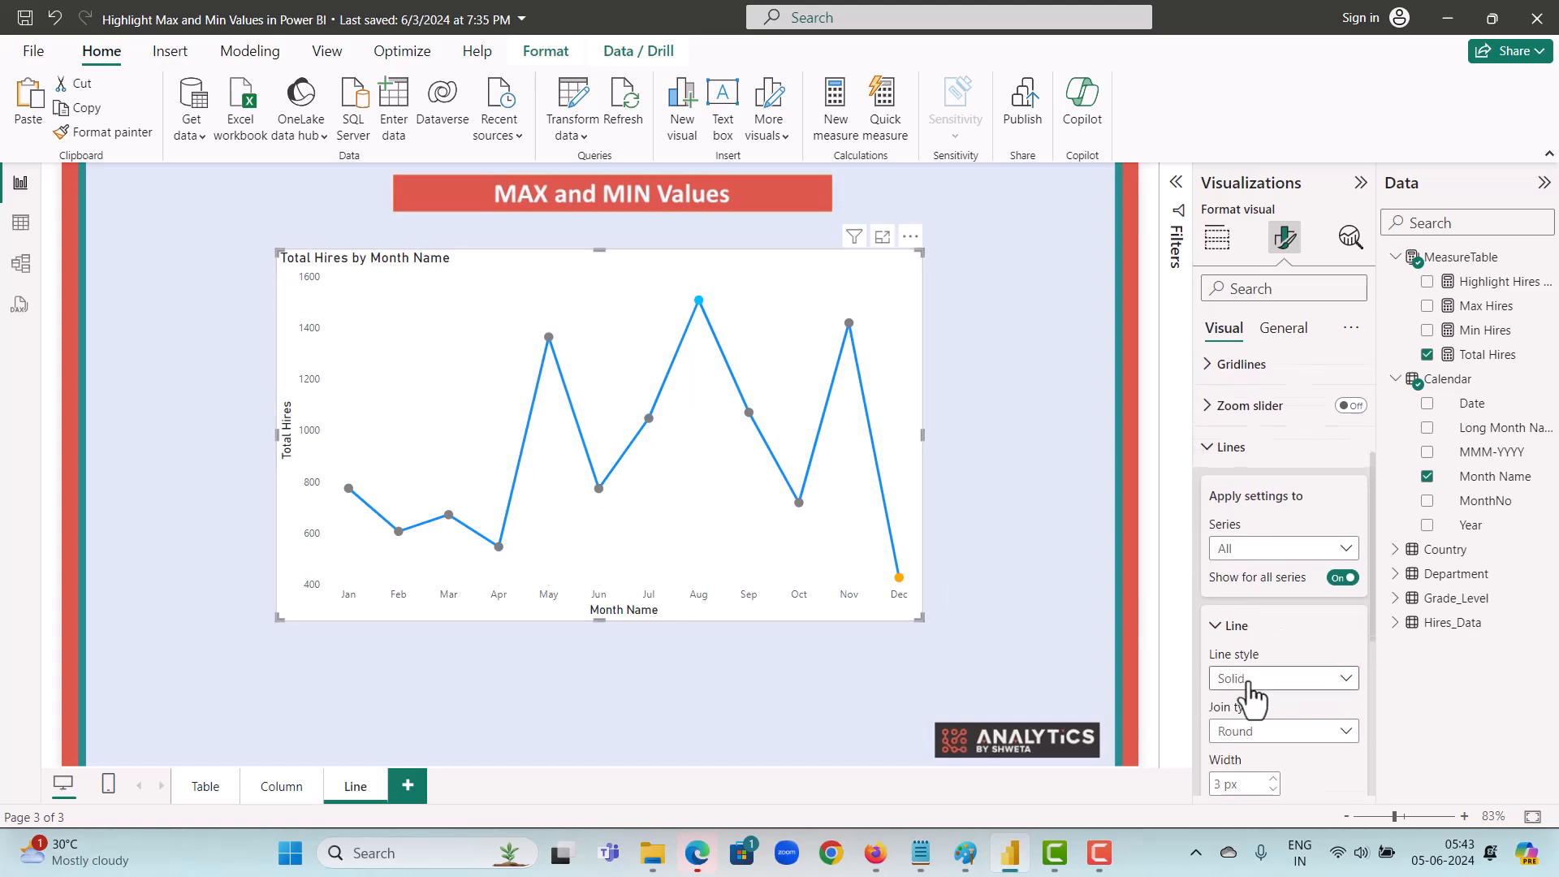
{"action": "left_click", "coordinate": [1218, 603]}
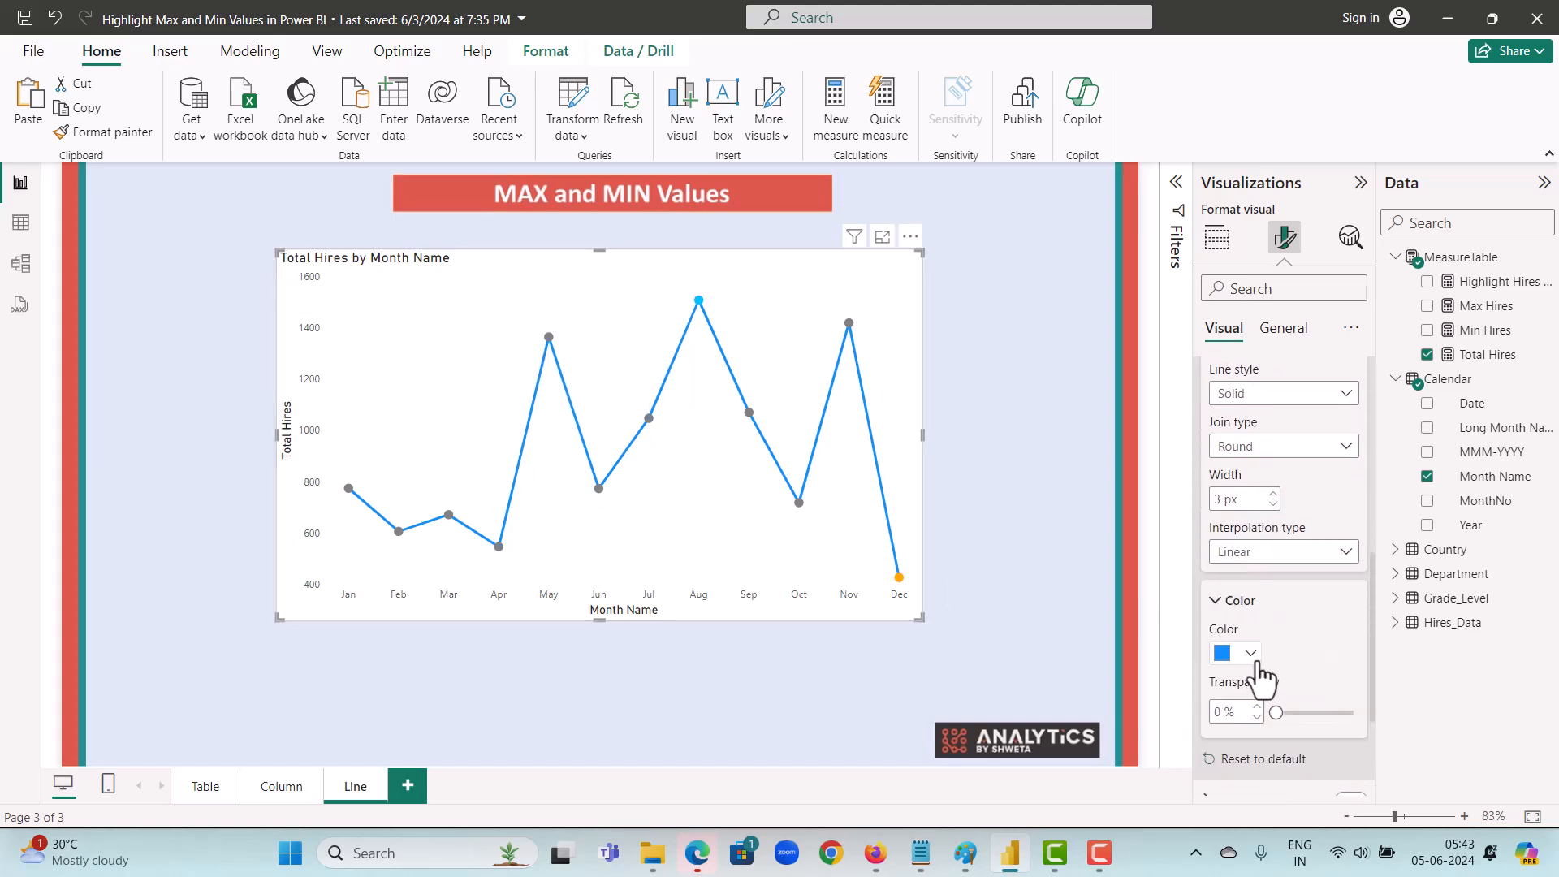
{"action": "left_click", "coordinate": [1251, 654]}
{"action": "left_click", "coordinate": [1264, 333]}
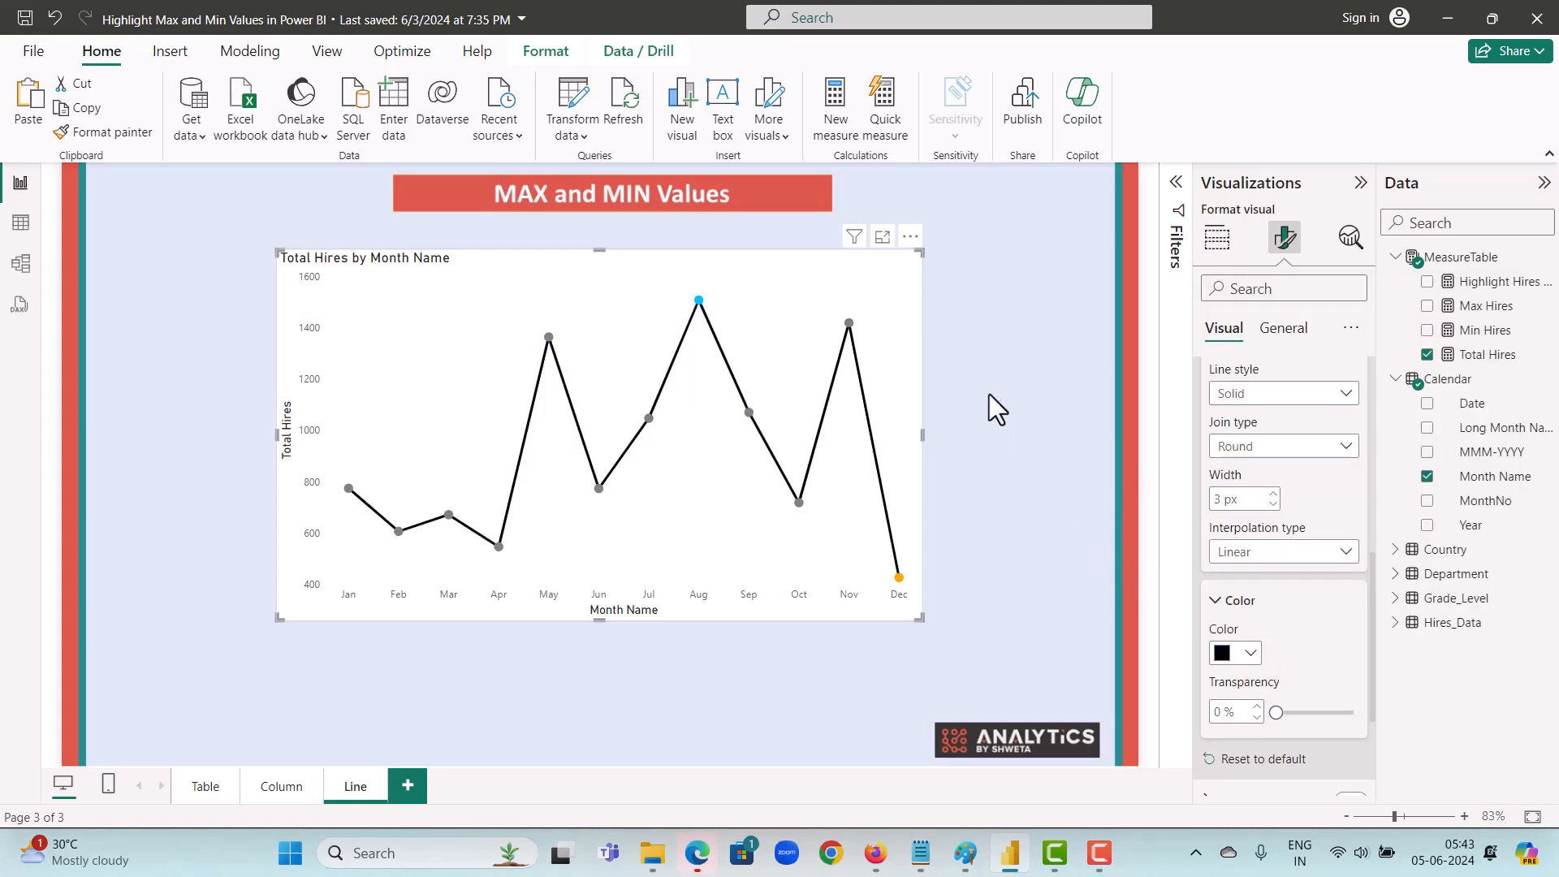
{"action": "scroll", "coordinate": [1299, 645], "scroll_direction": "down", "scroll_amount": 3}
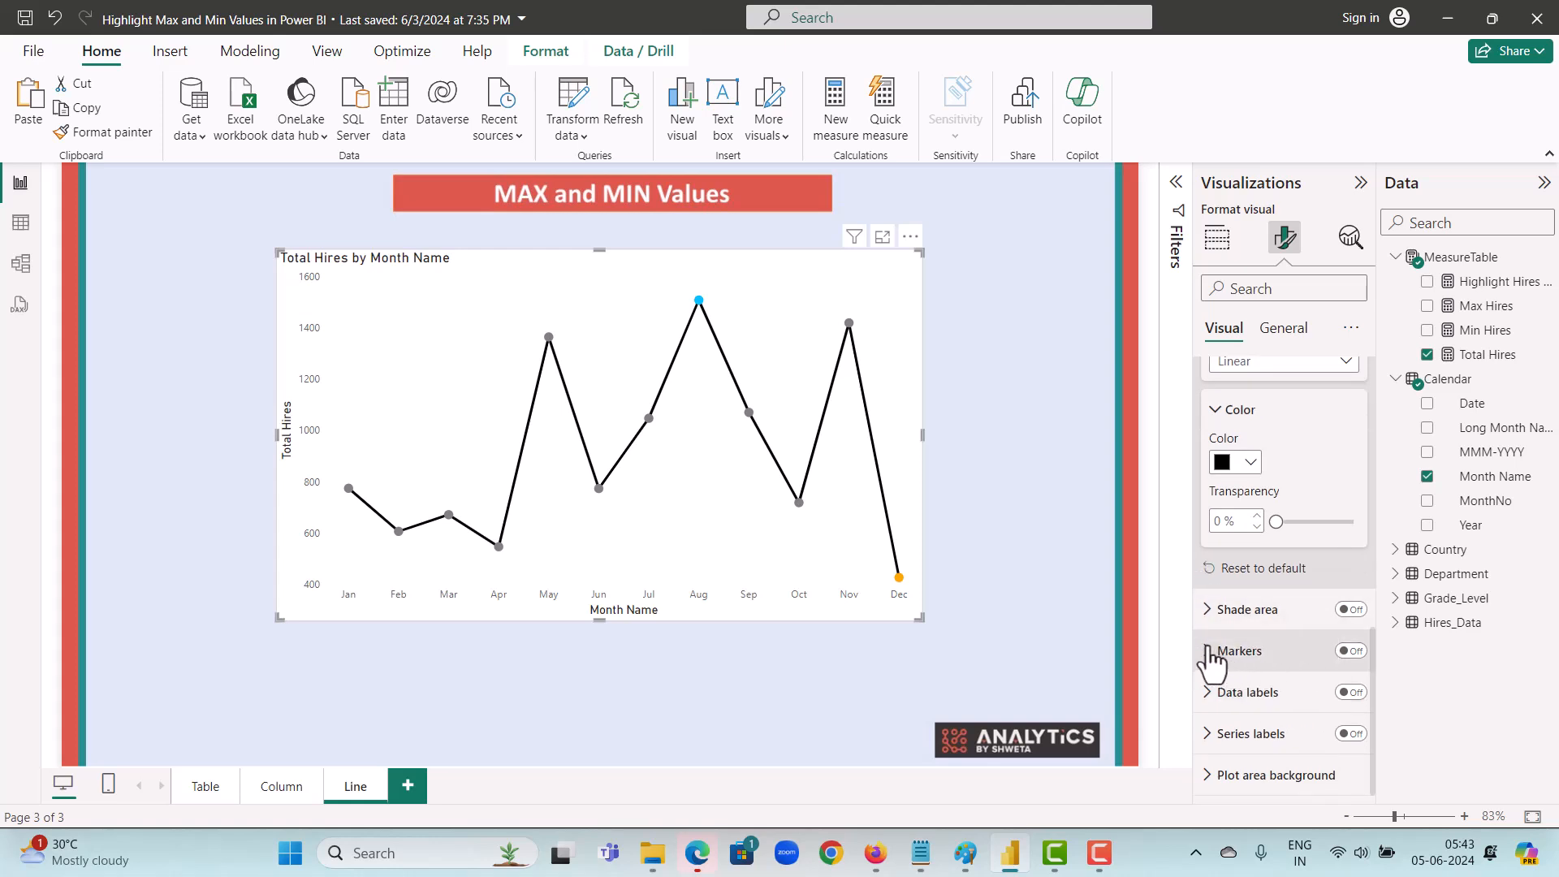
Step: Turn on the markers of the Total Hires by Month Name line chart and set their size to 10 px
{"action": "left_click", "coordinate": [1294, 664]}
{"action": "left_click", "coordinate": [1350, 650]}
{"action": "scroll", "coordinate": [1346, 669], "scroll_direction": "down", "scroll_amount": 4}
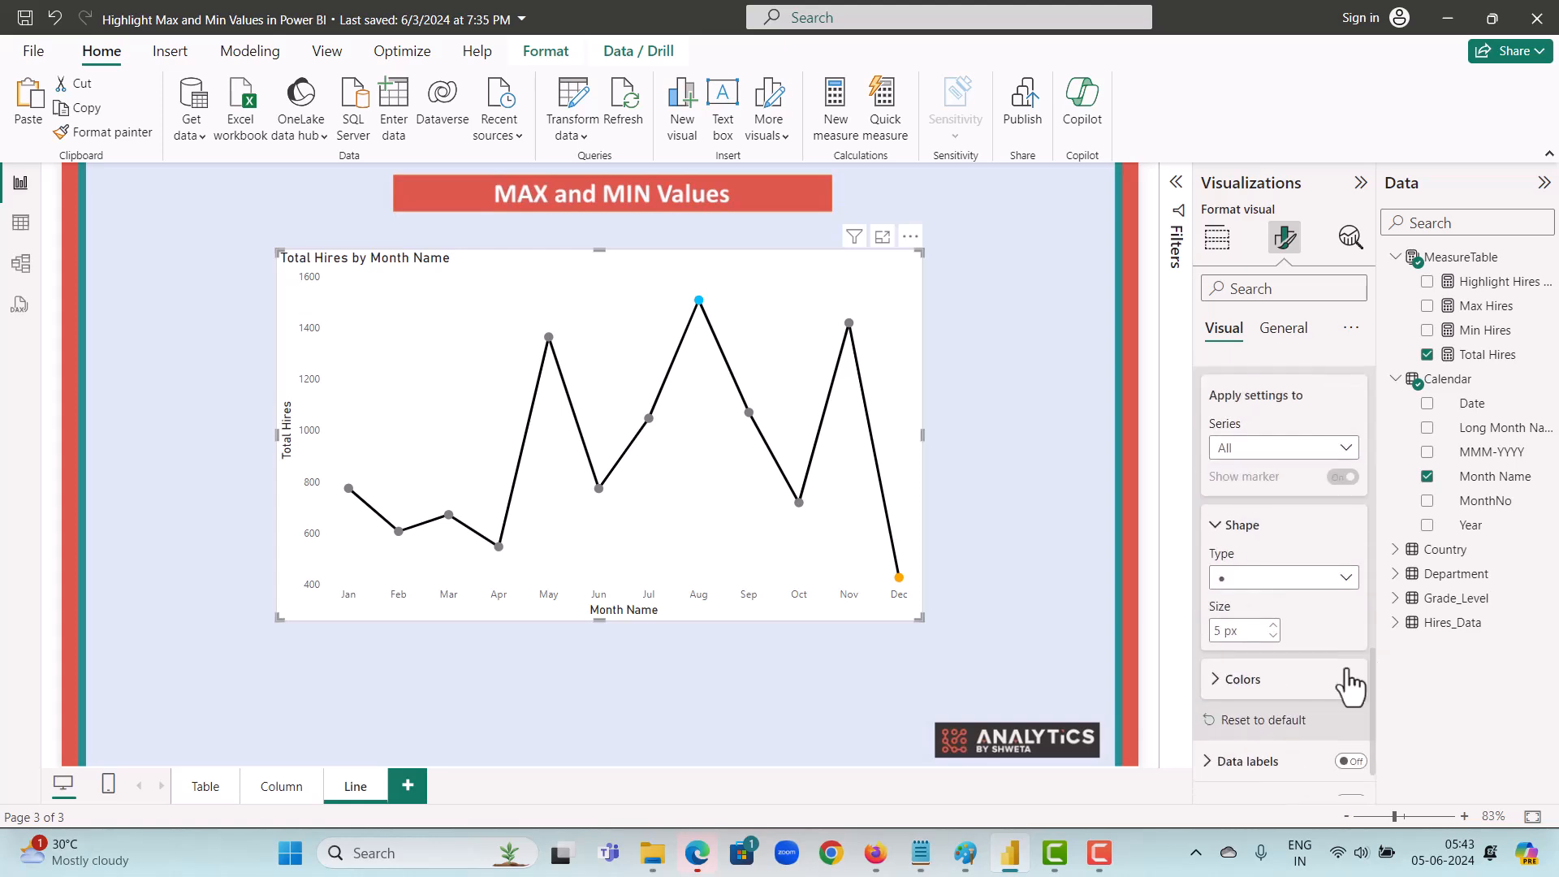
{"action": "left_click", "coordinate": [1274, 626]}
{"action": "left_click", "coordinate": [1274, 626]}
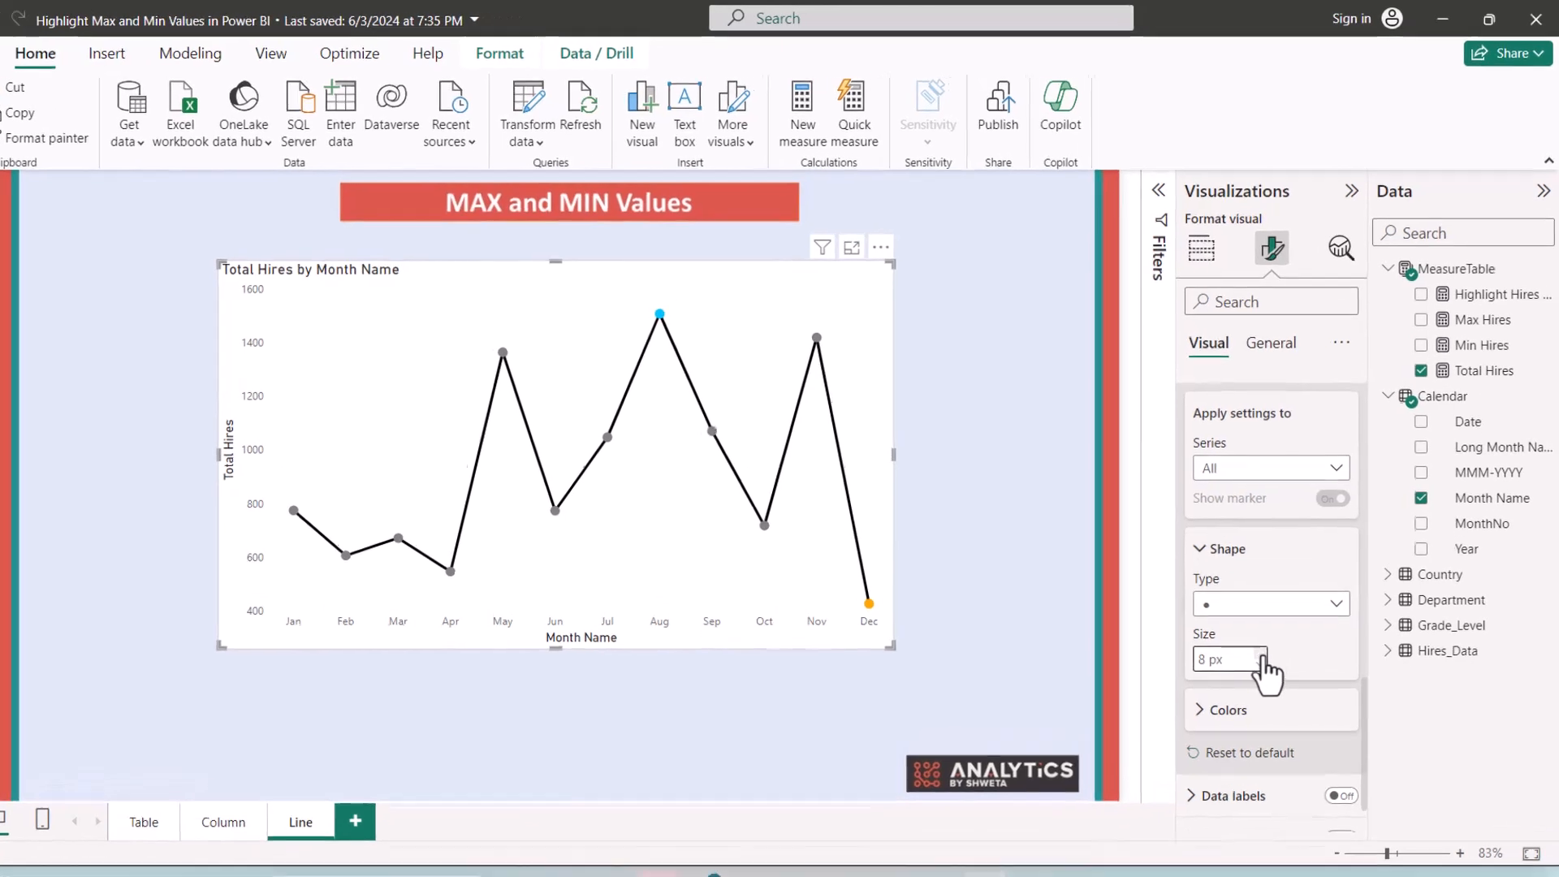
{"action": "left_click", "coordinate": [1274, 626]}
{"action": "left_click", "coordinate": [1274, 626]}
{"action": "left_click", "coordinate": [1240, 709]}
{"action": "left_click", "coordinate": [1240, 710]}
{"action": "left_click", "coordinate": [1240, 710]}
{"action": "left_click", "coordinate": [1240, 702]}
{"action": "left_click", "coordinate": [1239, 702]}
{"action": "left_click", "coordinate": [1239, 702]}
{"action": "left_click", "coordinate": [1239, 701]}
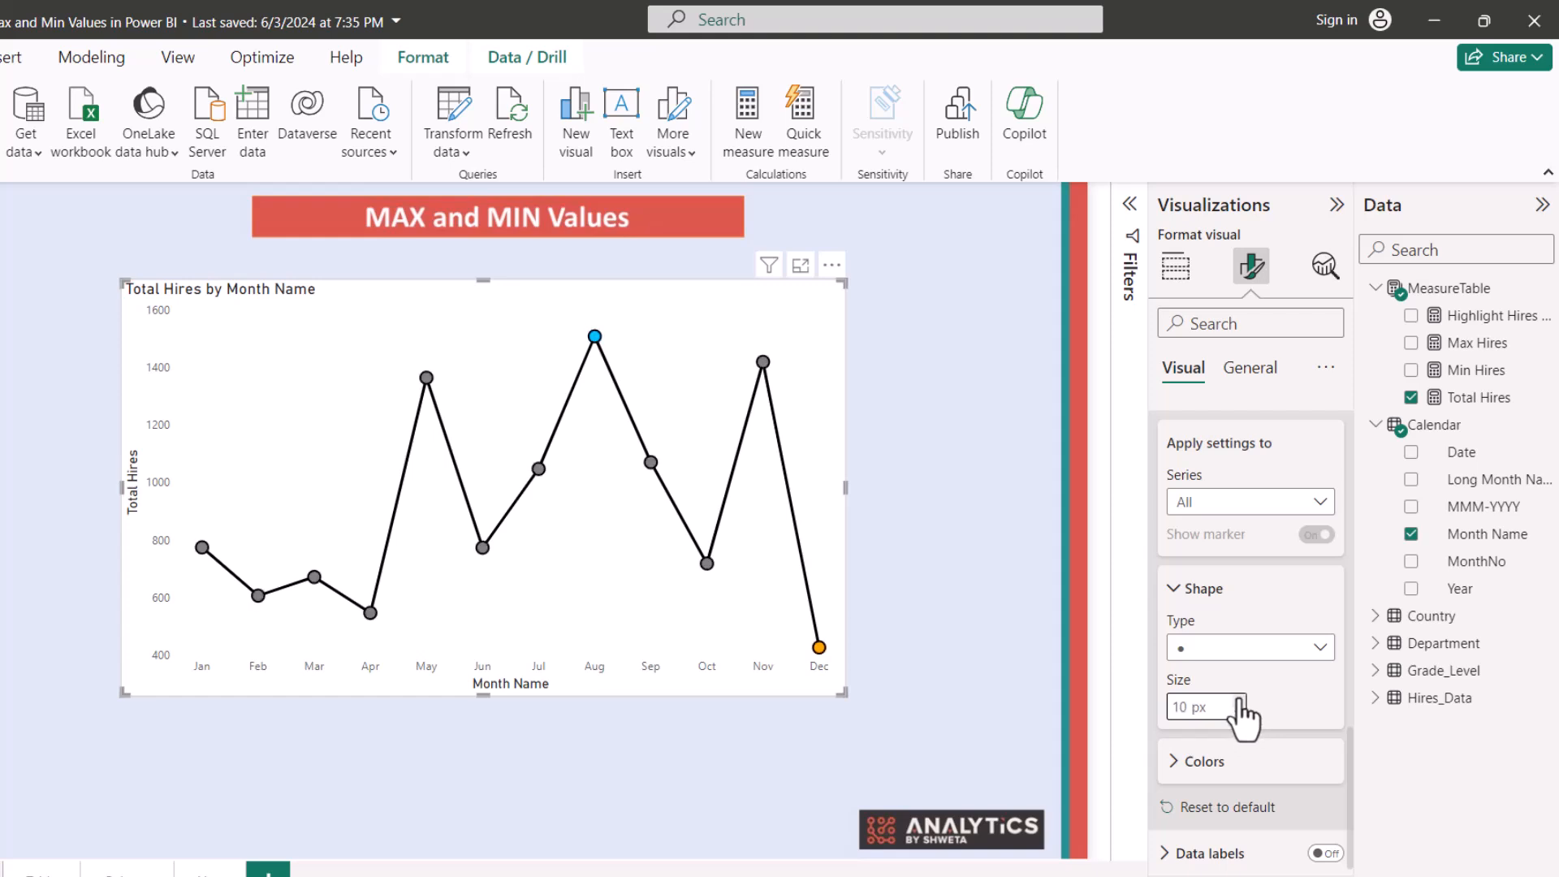
Step: Enlarge the line chart by extending its lower-left corner outward
{"action": "left_click", "coordinate": [877, 529]}
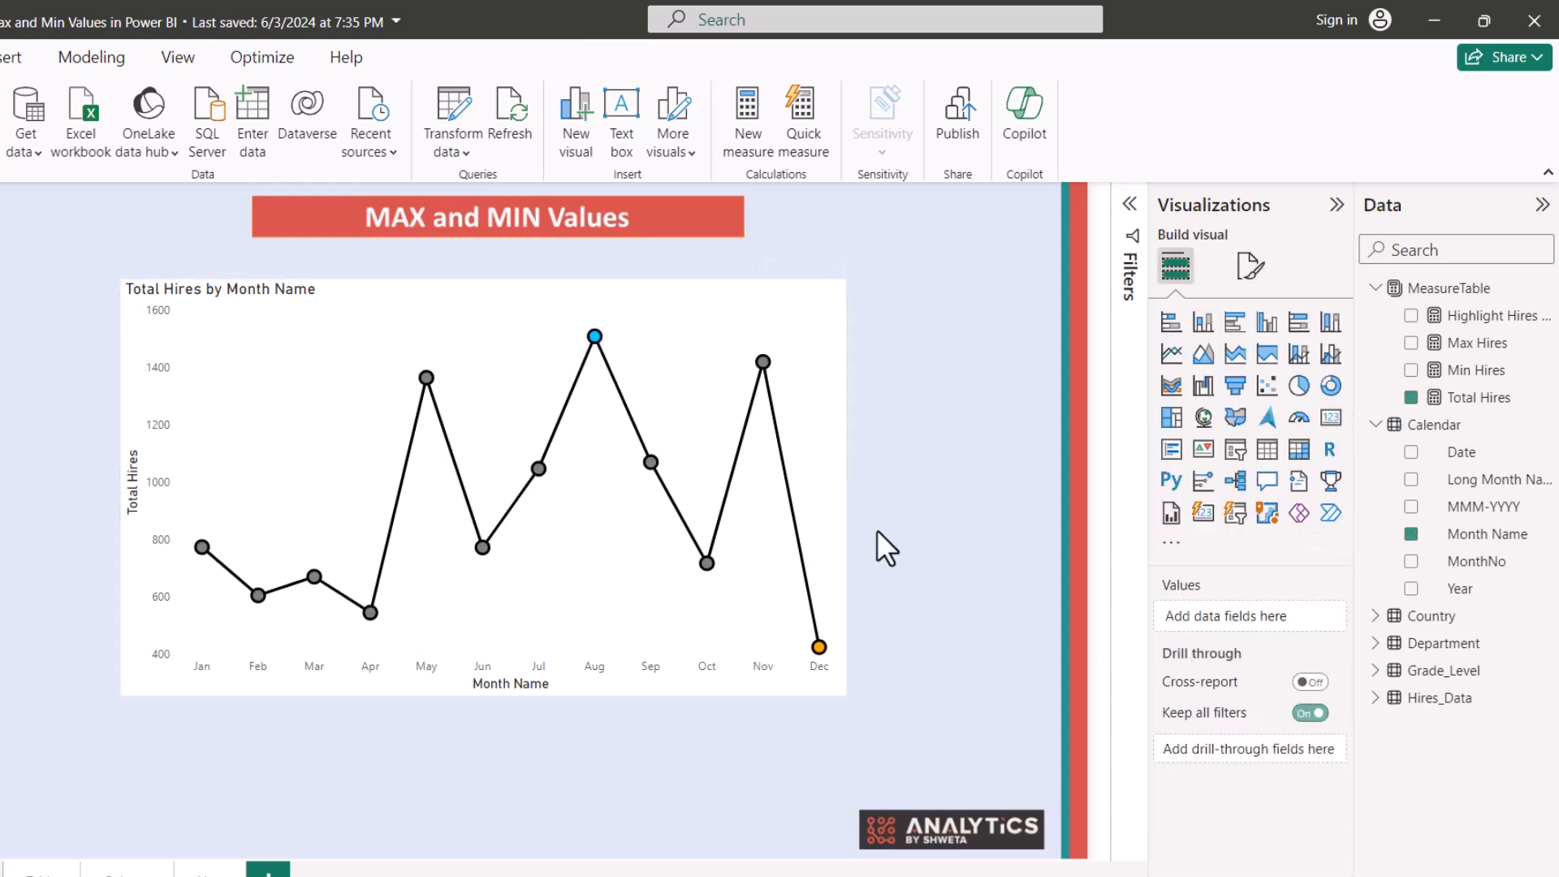
{"action": "left_click", "coordinate": [130, 689]}
{"action": "left_click_drag", "start_coordinate": [121, 695], "coordinate": [65, 772]}
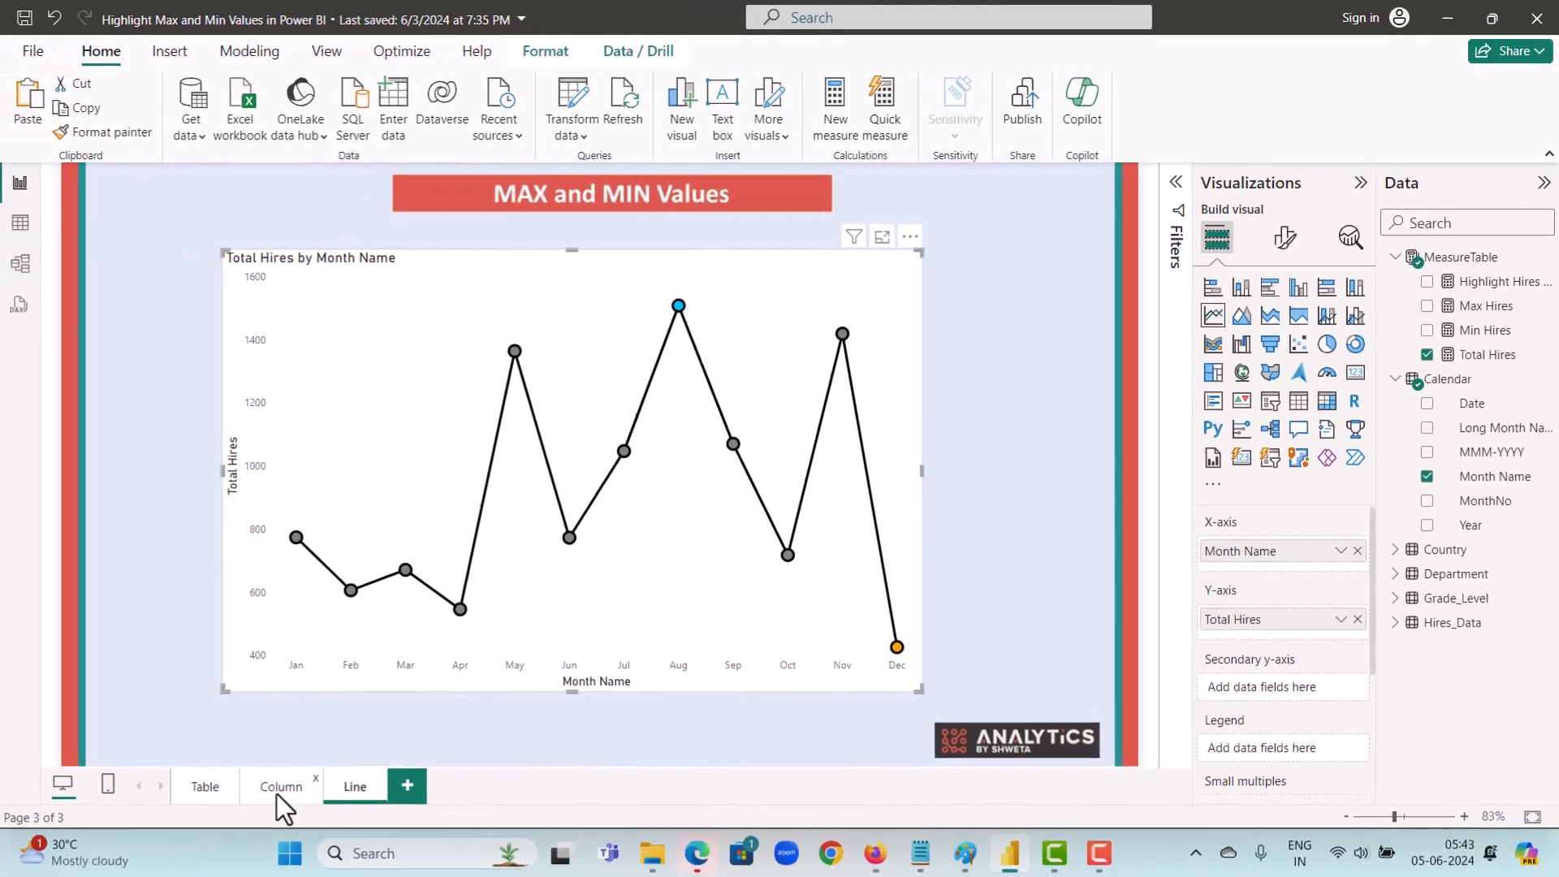
Step: Copy the Year slicer from the Column page onto the Line page without syncing the two slicers
{"action": "left_click", "coordinate": [185, 848]}
{"action": "left_click", "coordinate": [299, 295]}
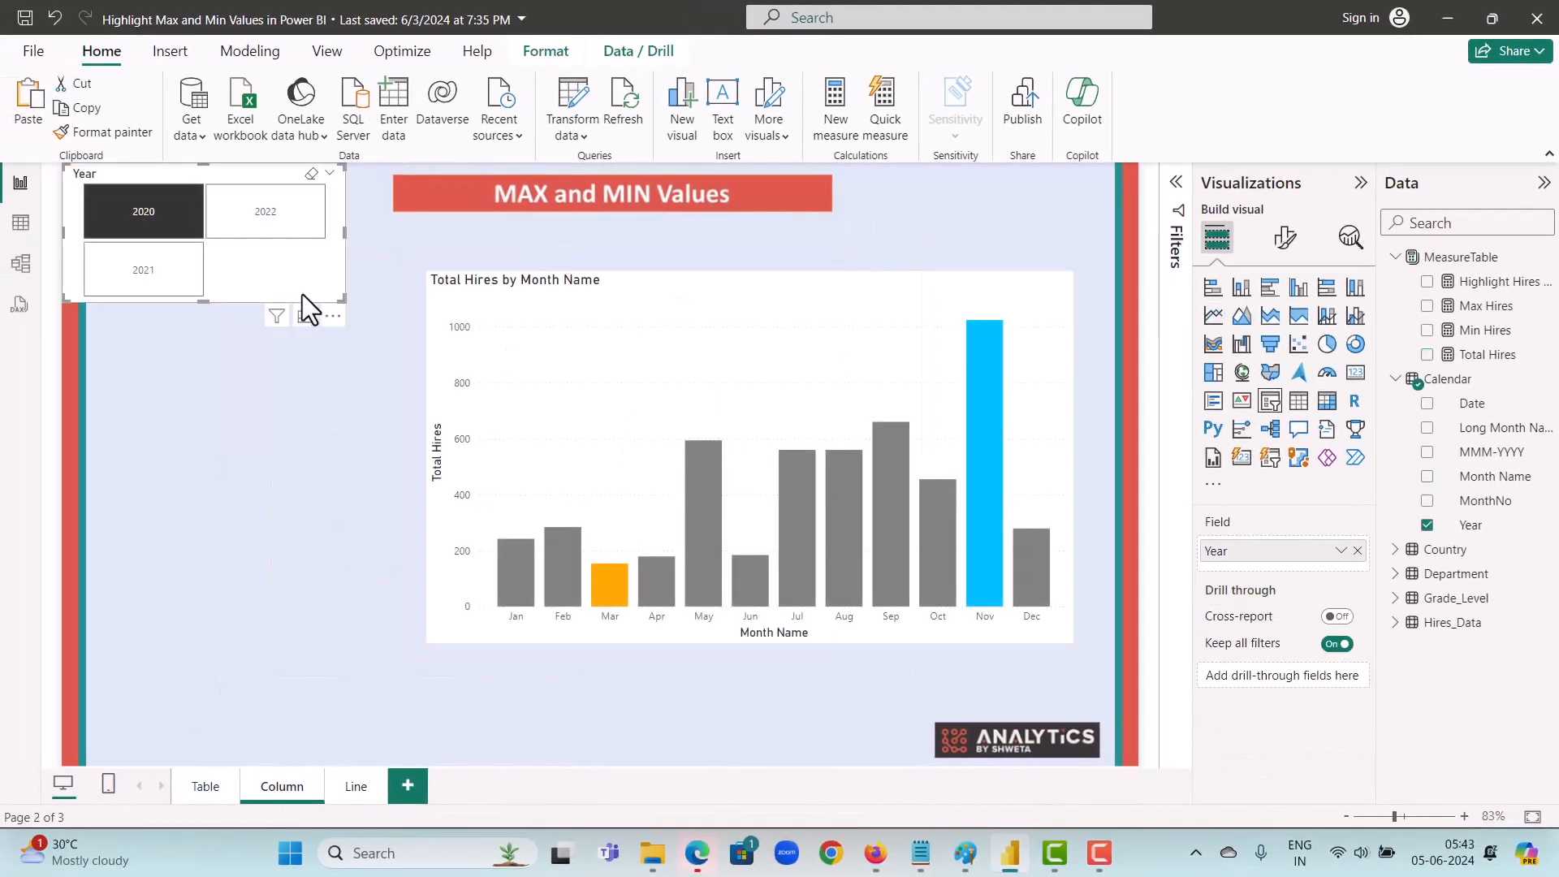
{"action": "left_click", "coordinate": [363, 786]}
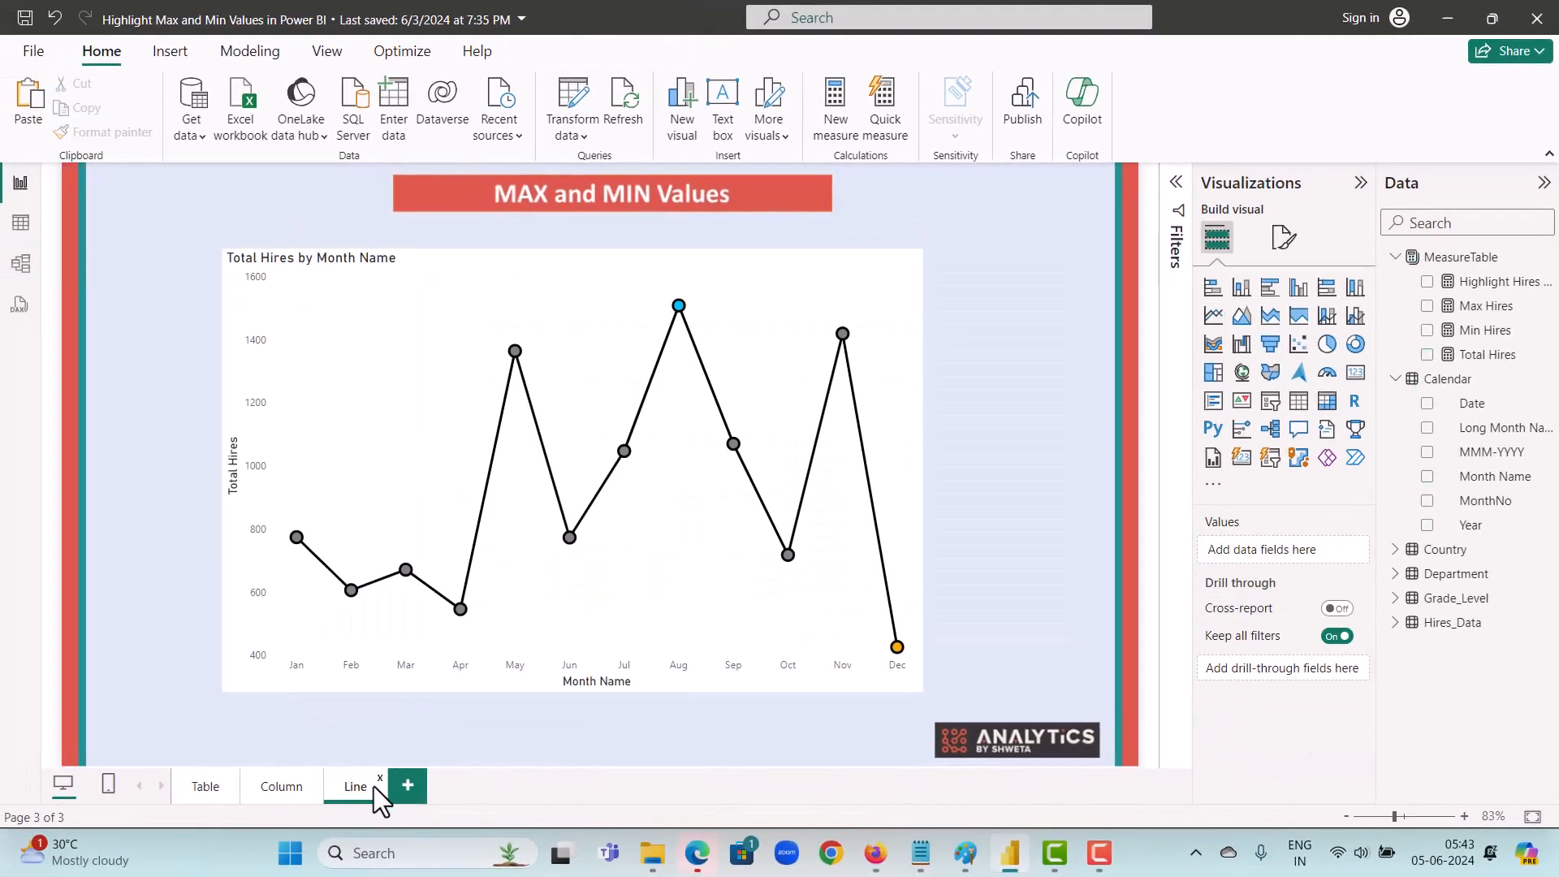
{"action": "key", "text": "ctrl+v"}
{"action": "left_click", "coordinate": [951, 468]}
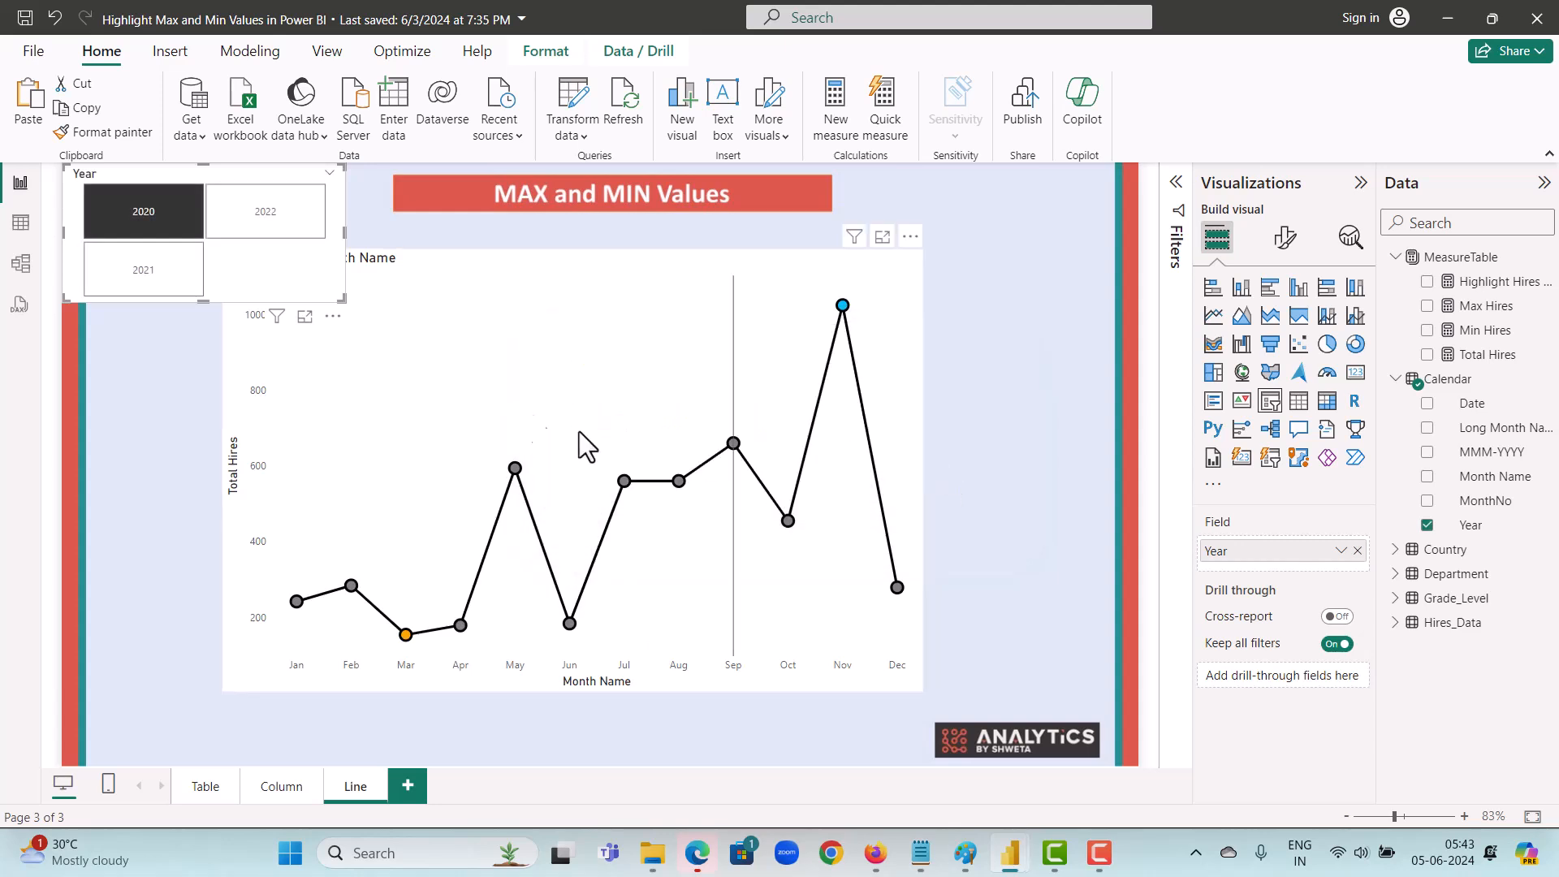
Step: Filter the Line page by 2022 and inspect the highlighted maximum and minimum markers of the line chart
{"action": "left_click", "coordinate": [256, 217]}
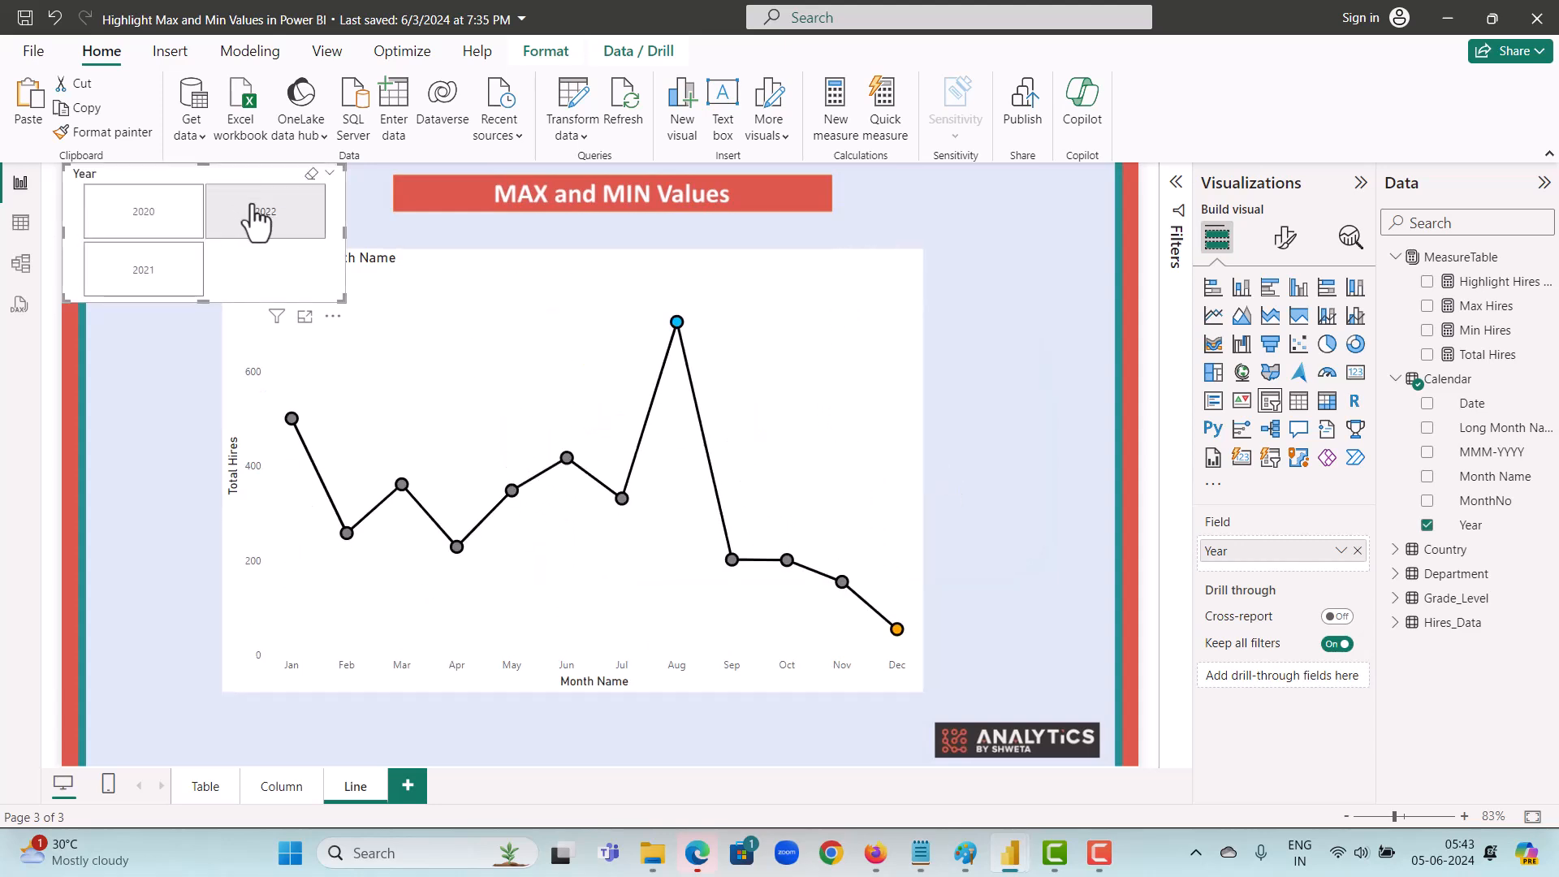
{"action": "mouse_move", "coordinate": [679, 325]}
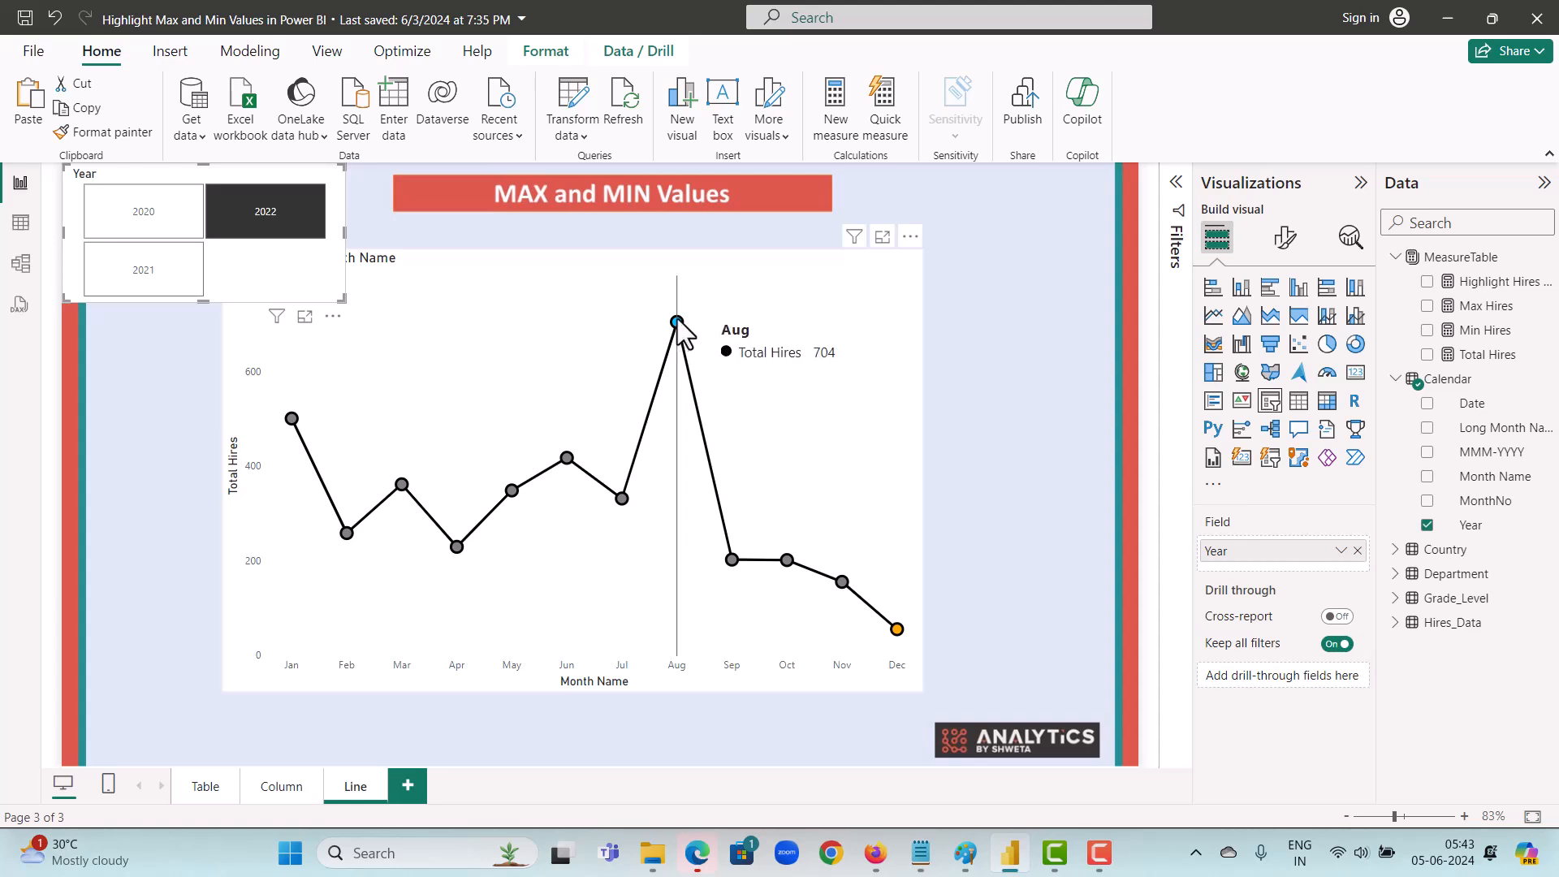
{"action": "mouse_move", "coordinate": [897, 632]}
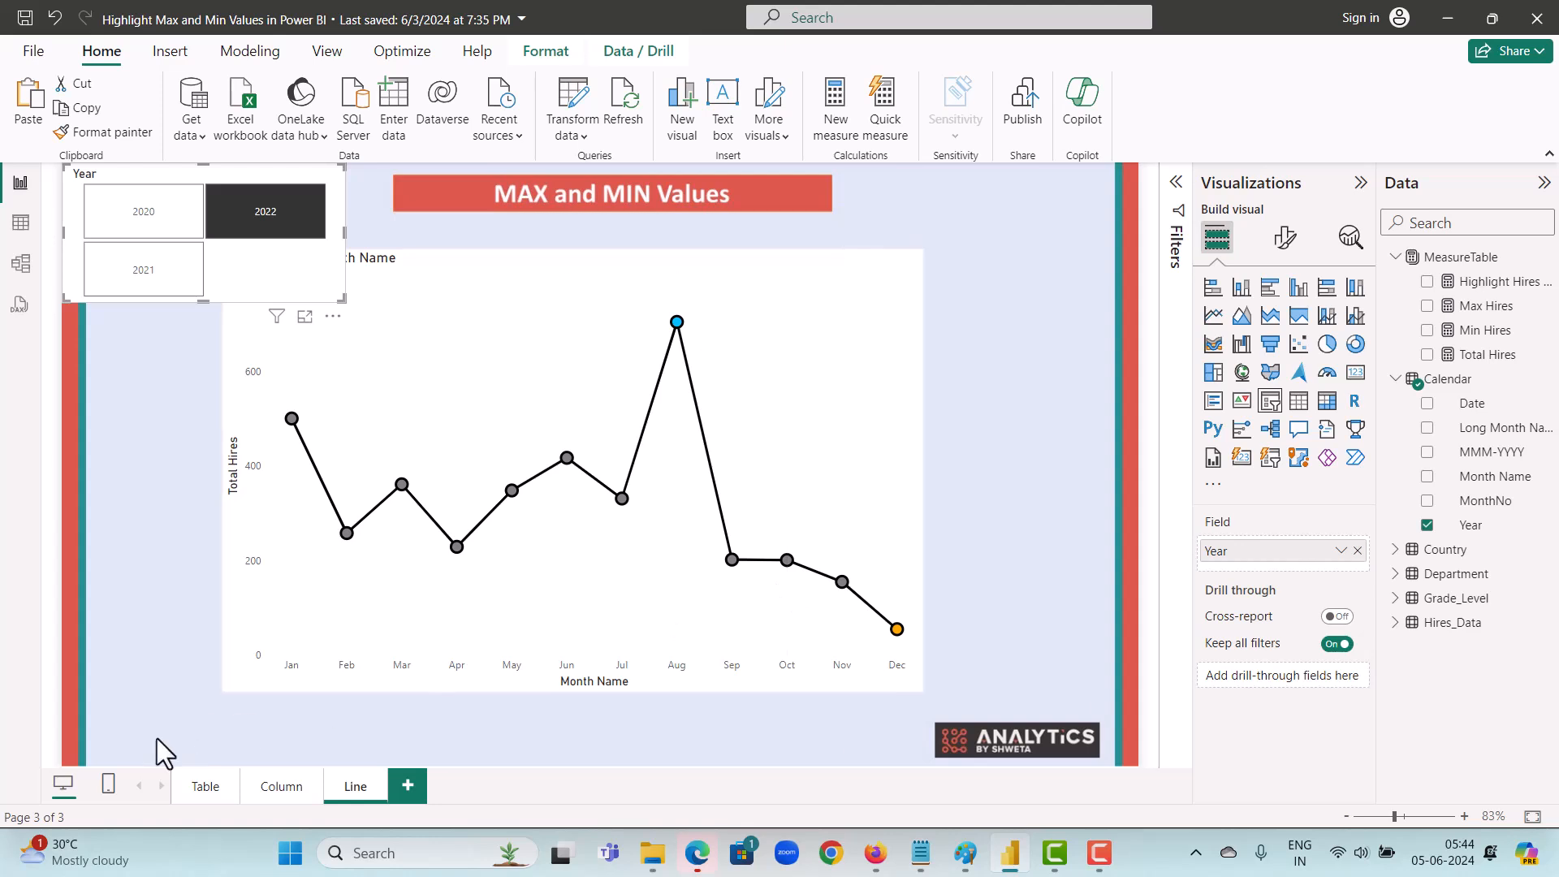
Step: Review the highlighted values on the Table and Column pages, and return to the Line page
{"action": "left_click", "coordinate": [201, 786]}
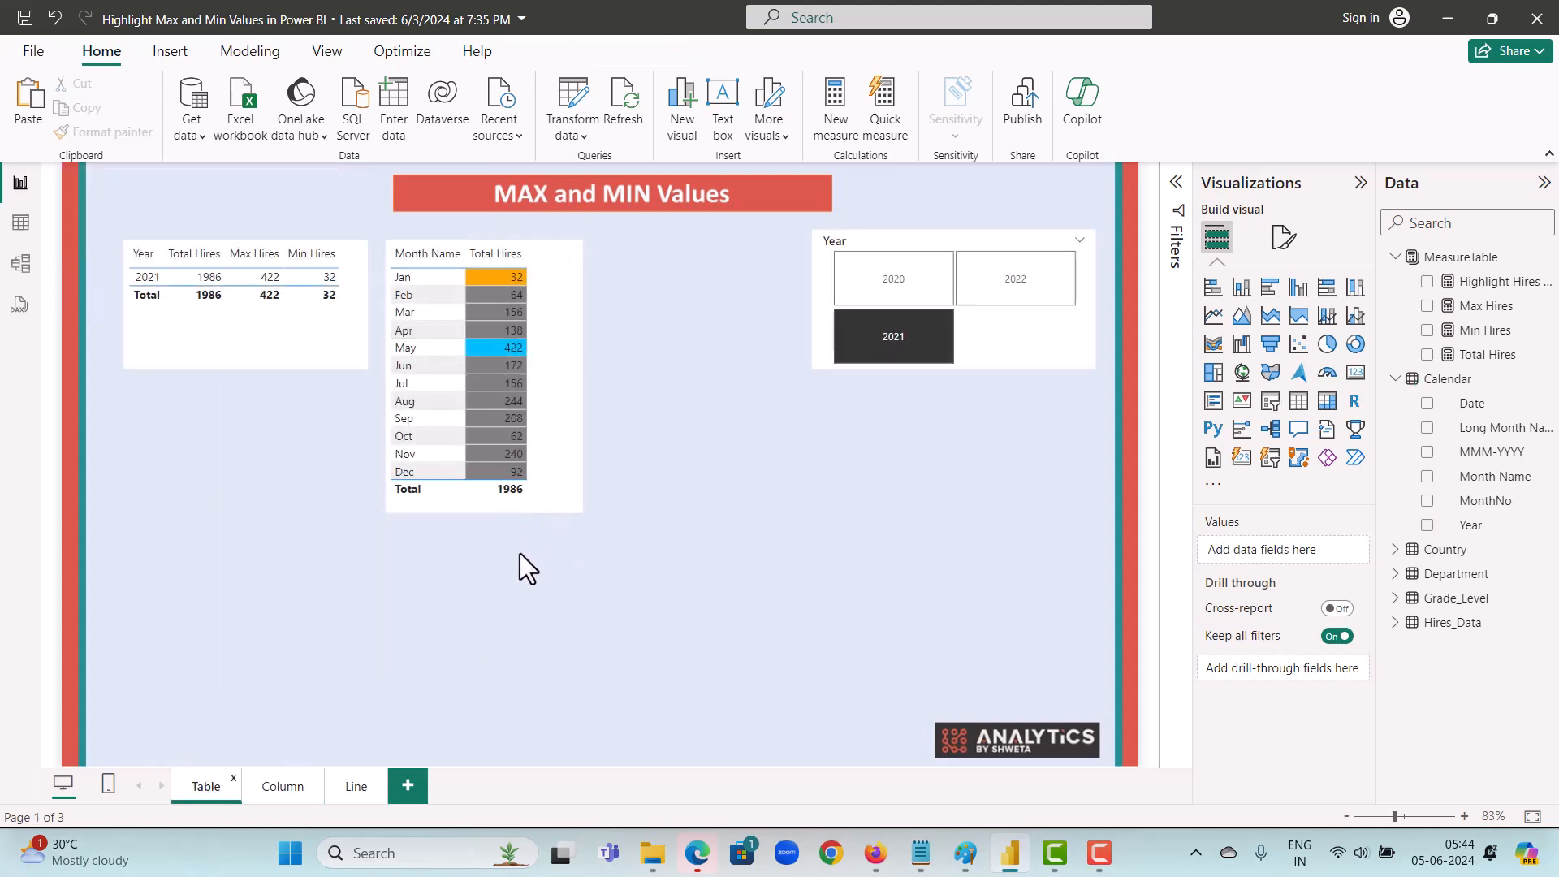
{"action": "left_click", "coordinate": [280, 786]}
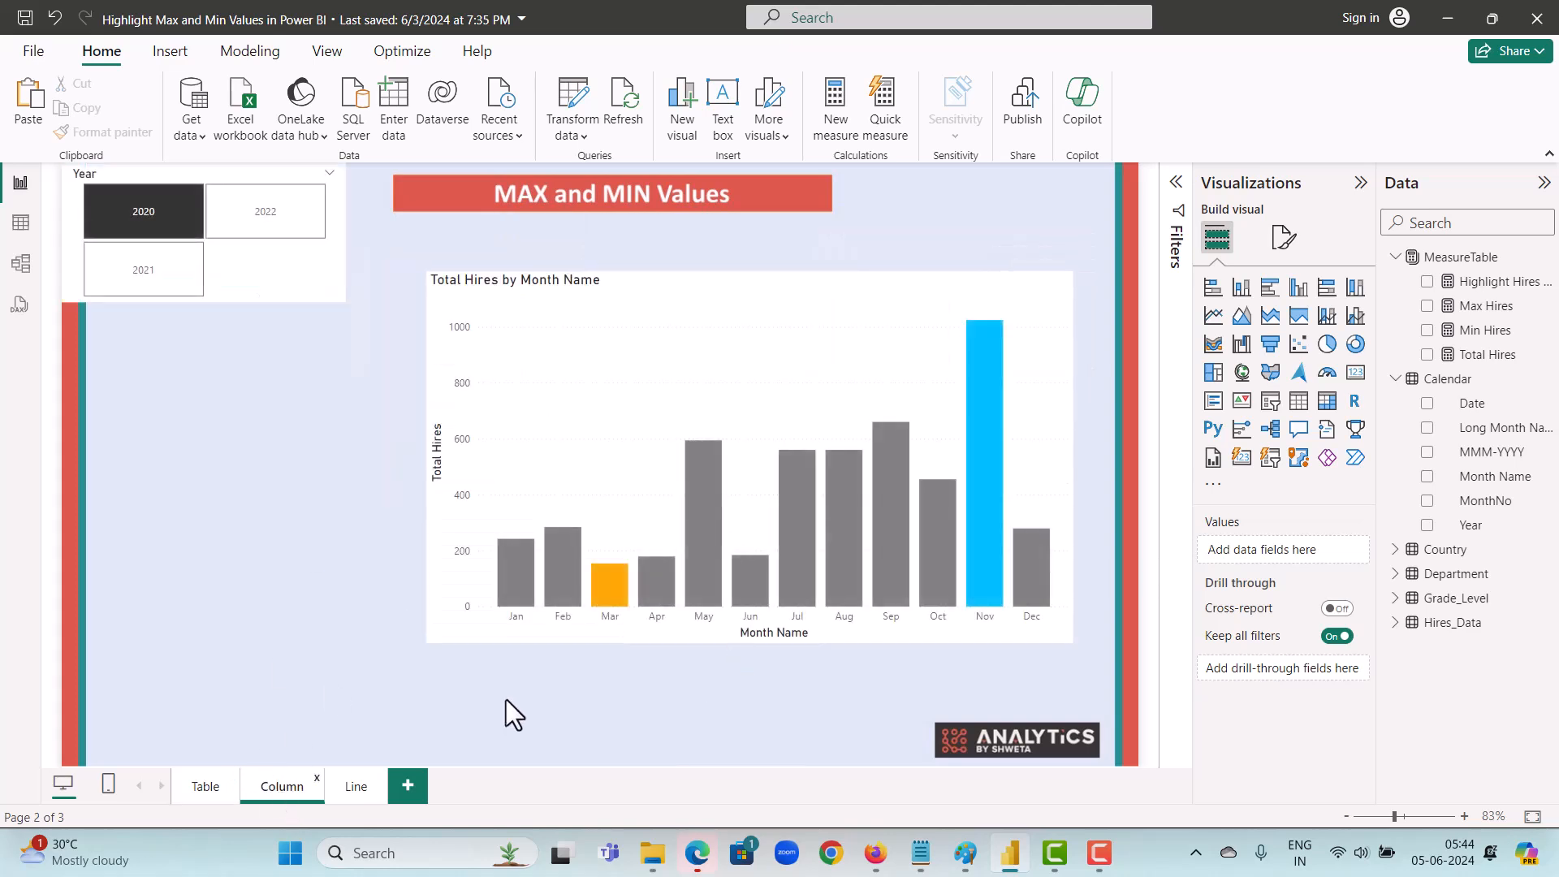
{"action": "left_click", "coordinate": [339, 788]}
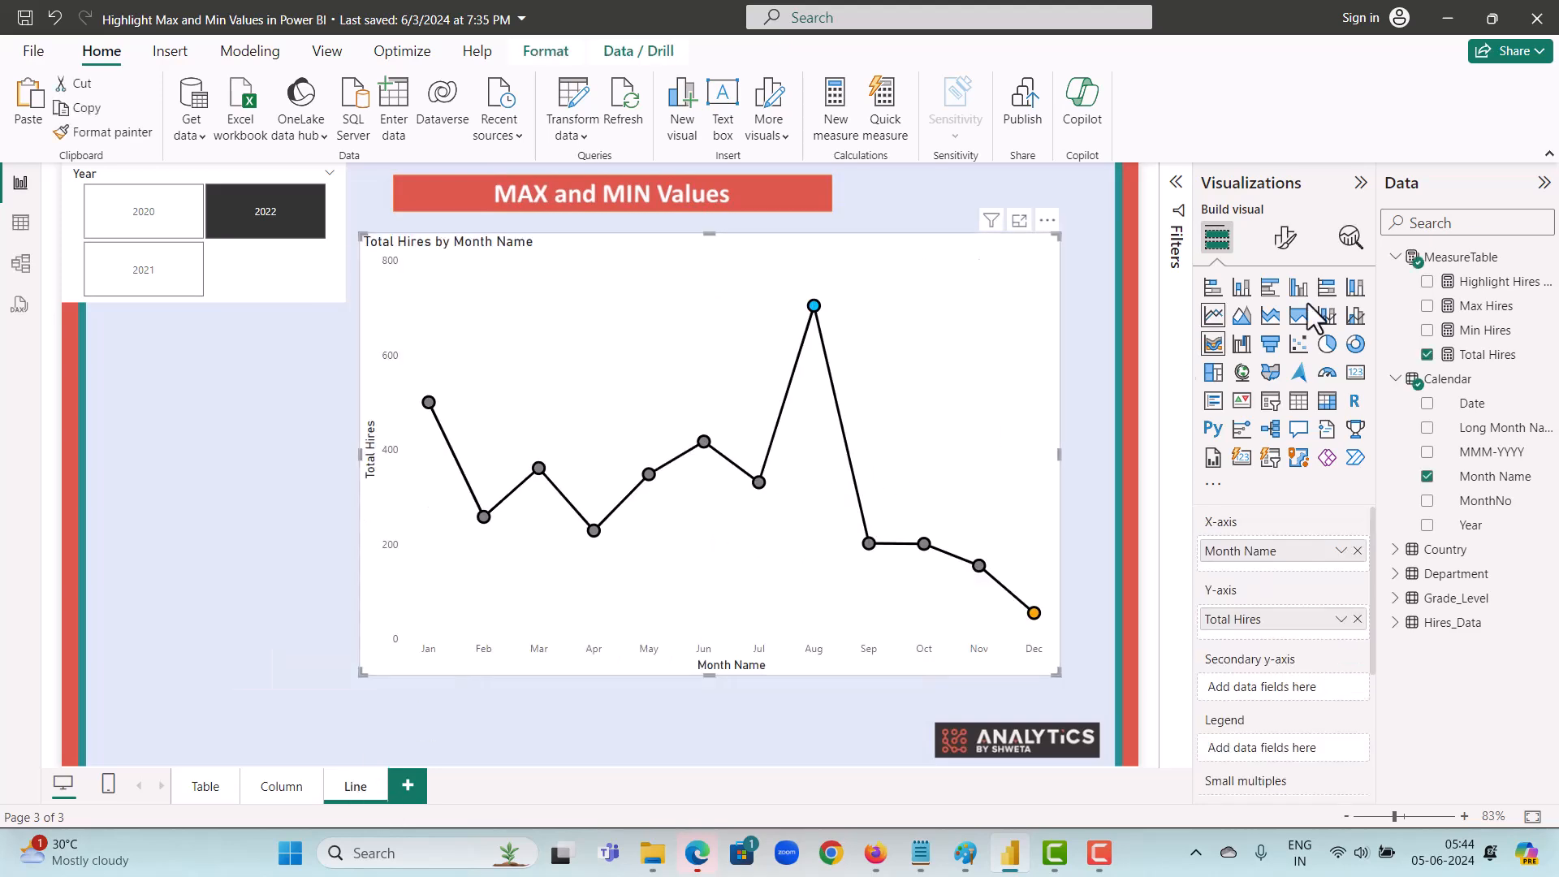
Step: Examine the formula of the Highlight Hires Colour measure, and look over the Column and Table pages again
{"action": "left_click", "coordinate": [1509, 281]}
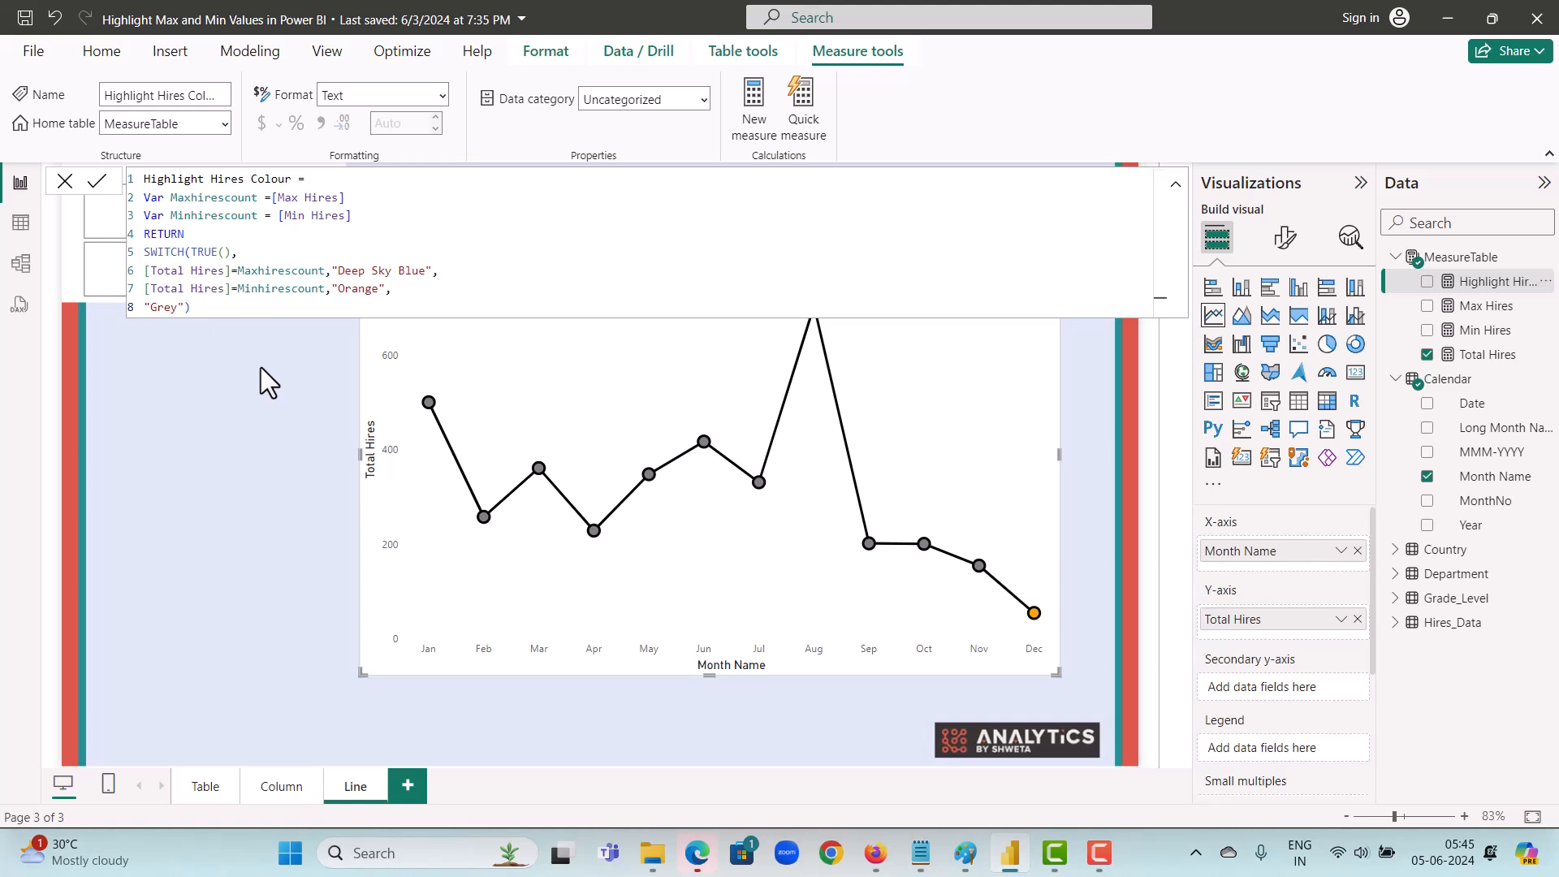
{"action": "left_click", "coordinate": [261, 367]}
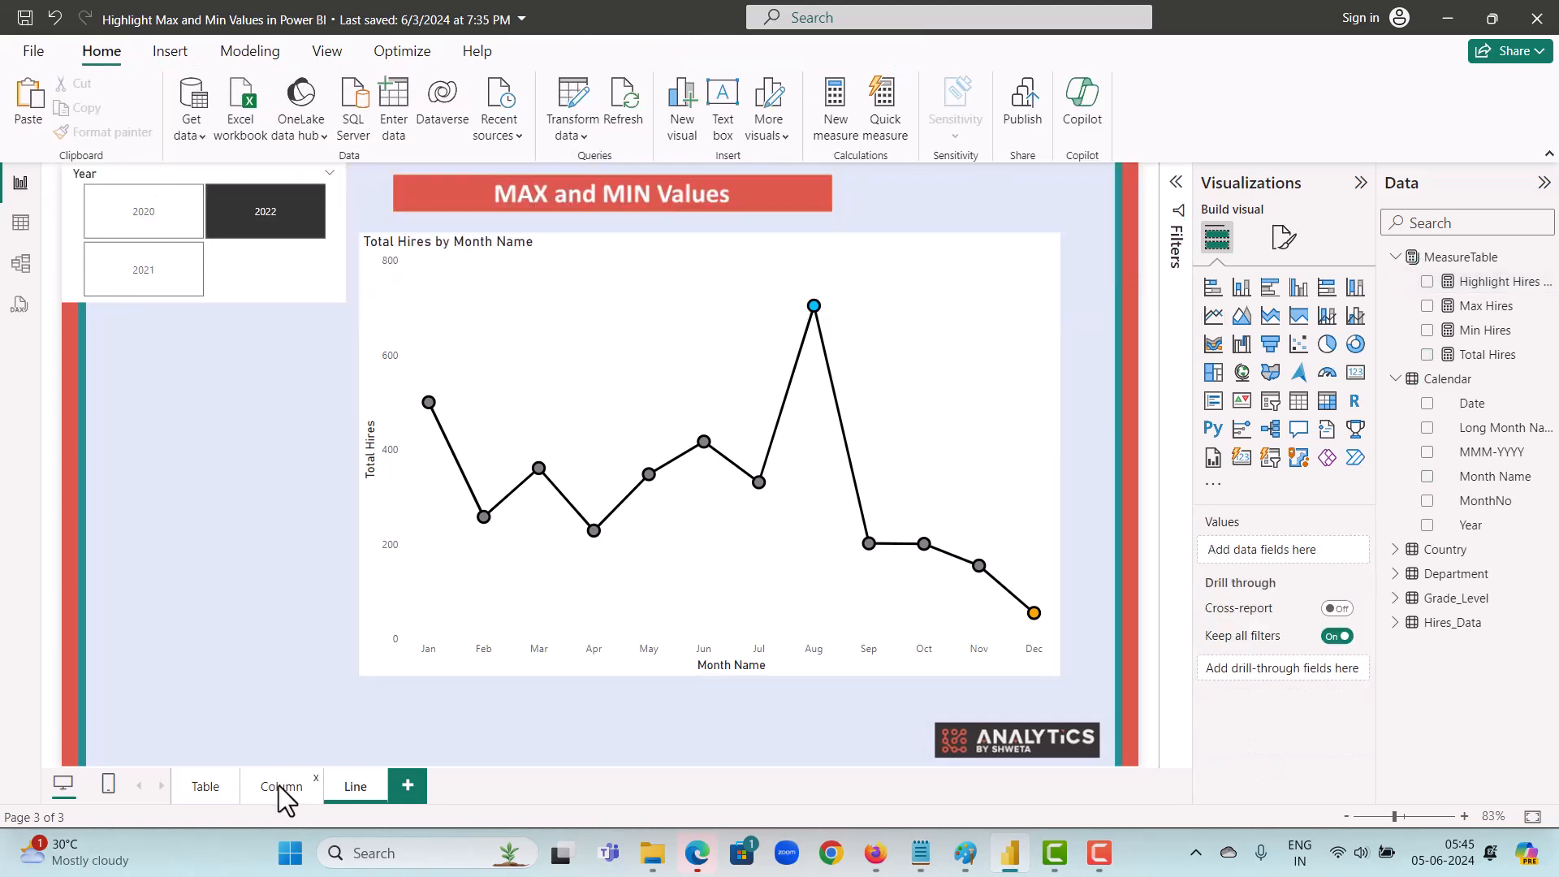
{"action": "left_click", "coordinate": [281, 786]}
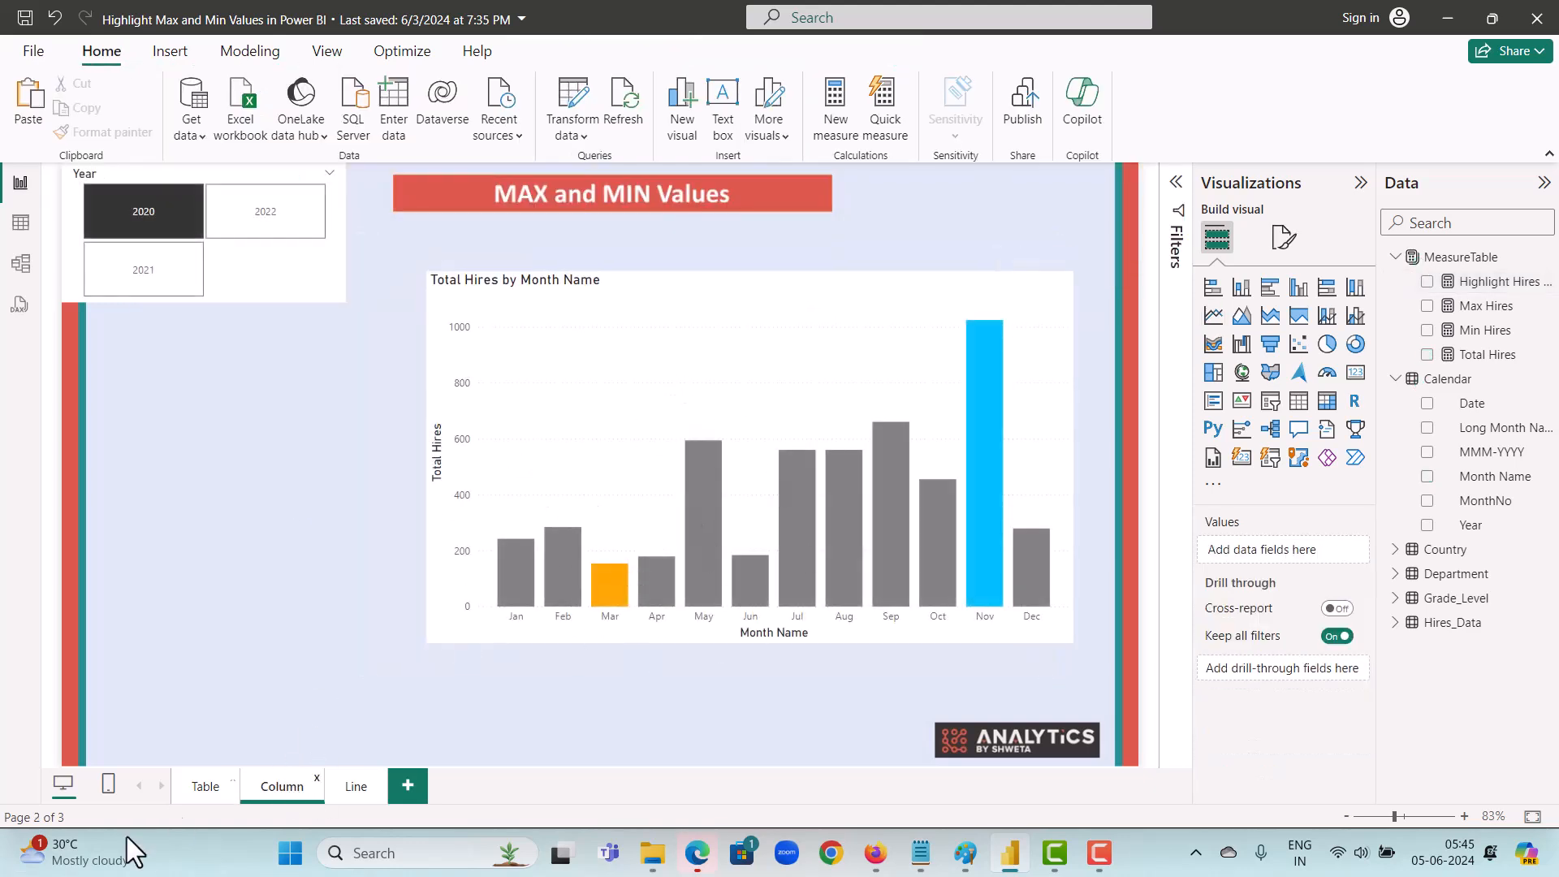
{"action": "left_click", "coordinate": [195, 786]}
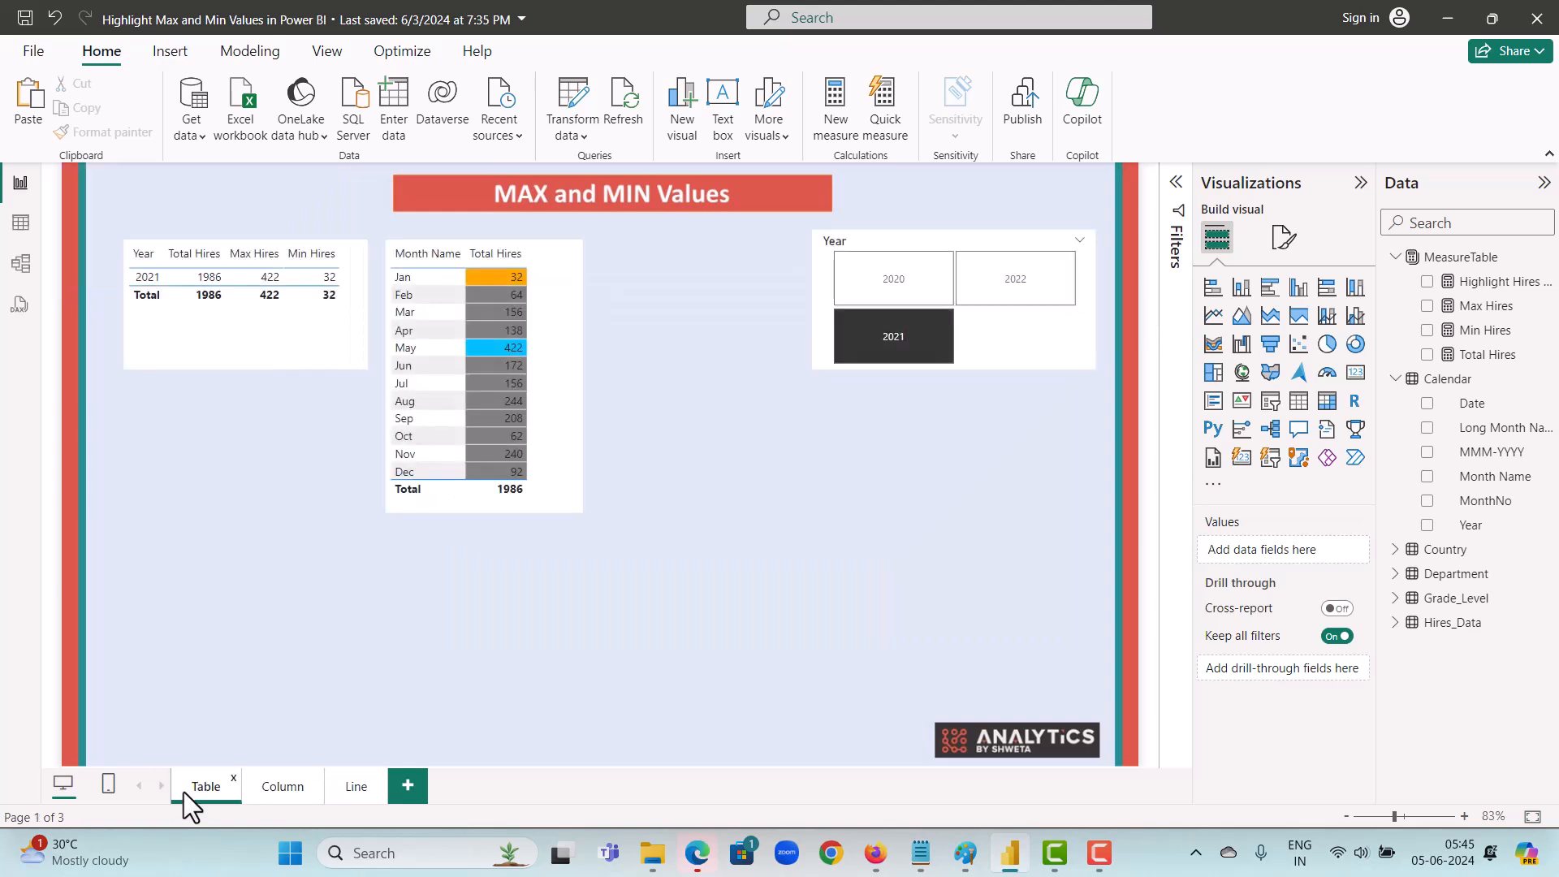